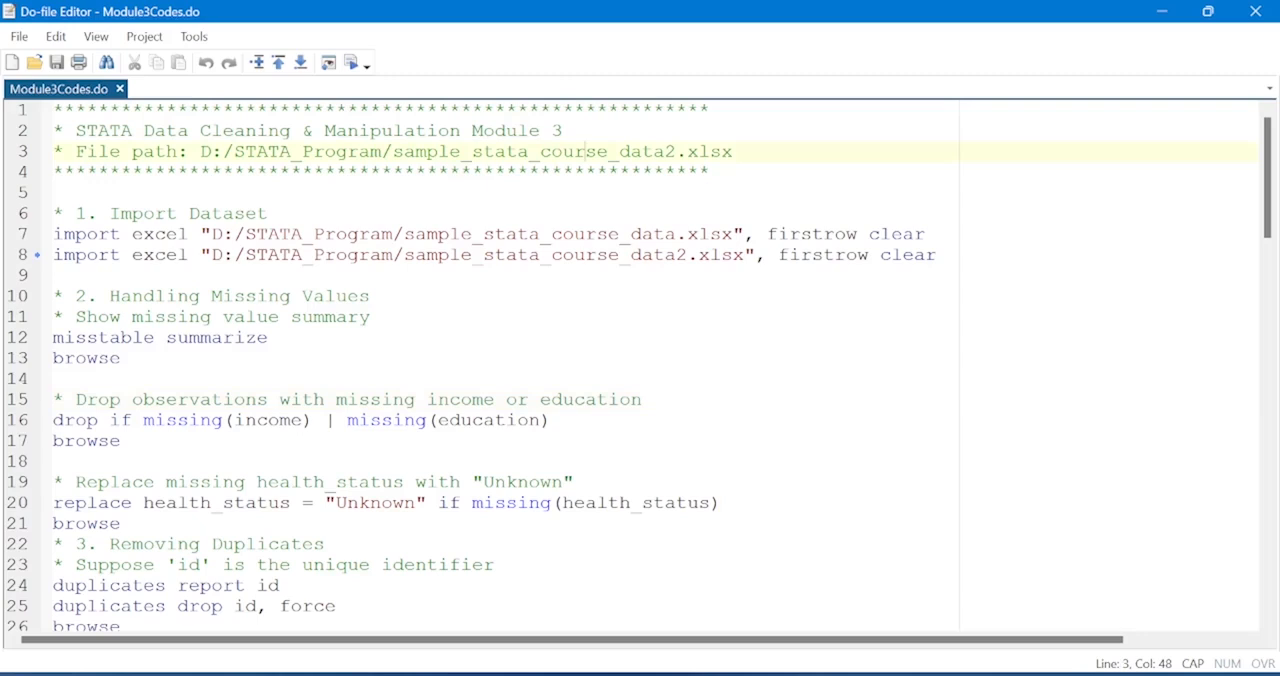
Run the do-file line that imports sample_stata_course_data2.xlsx with the firstrow and clear options, and restore the editor to a smaller window.
click(20, 234)
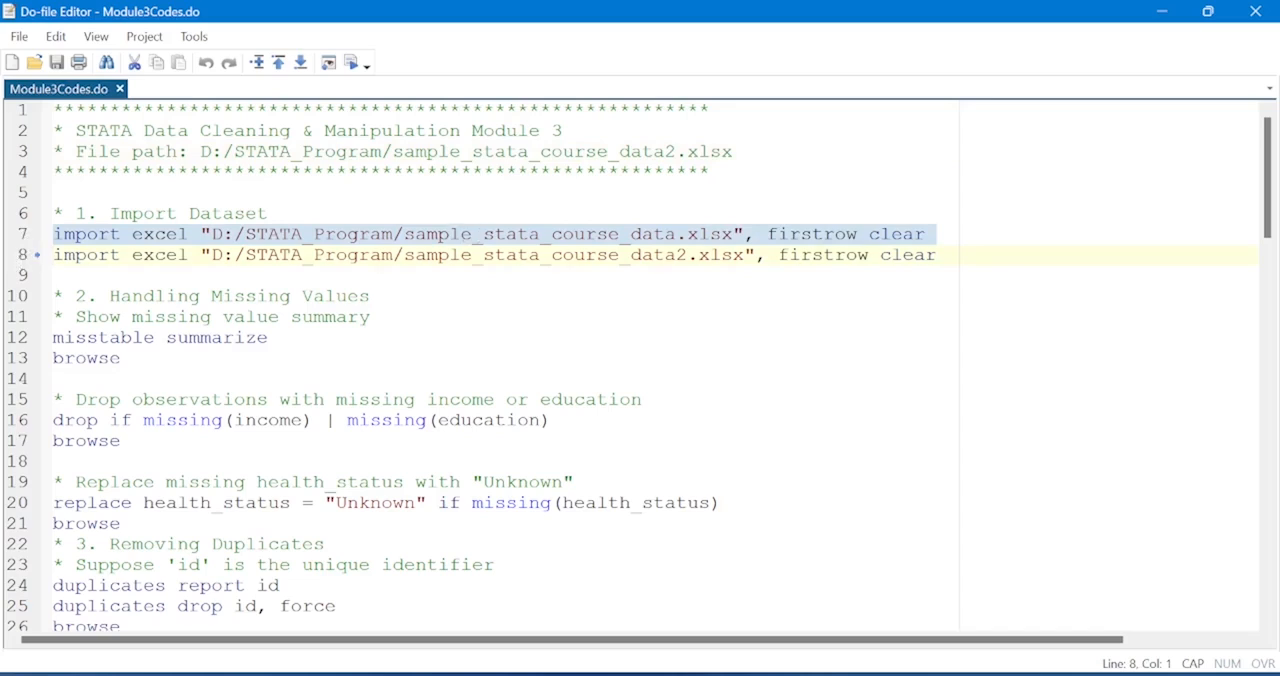
click(688, 255)
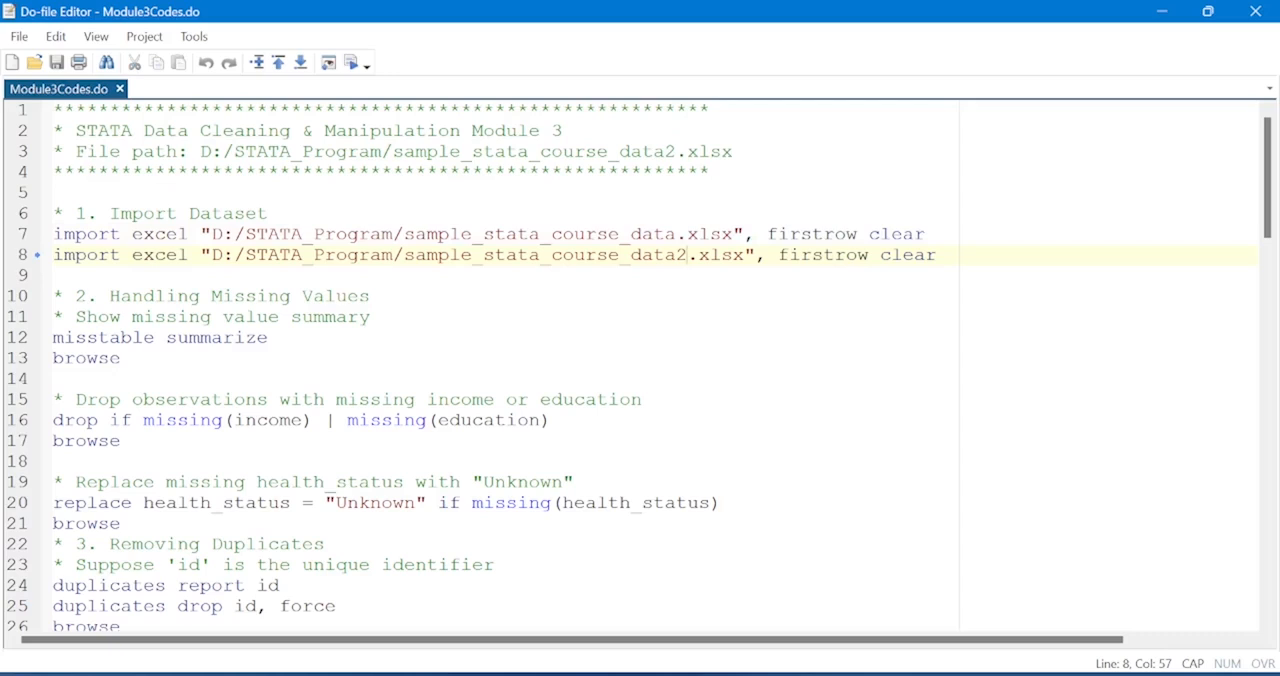
click(20, 258)
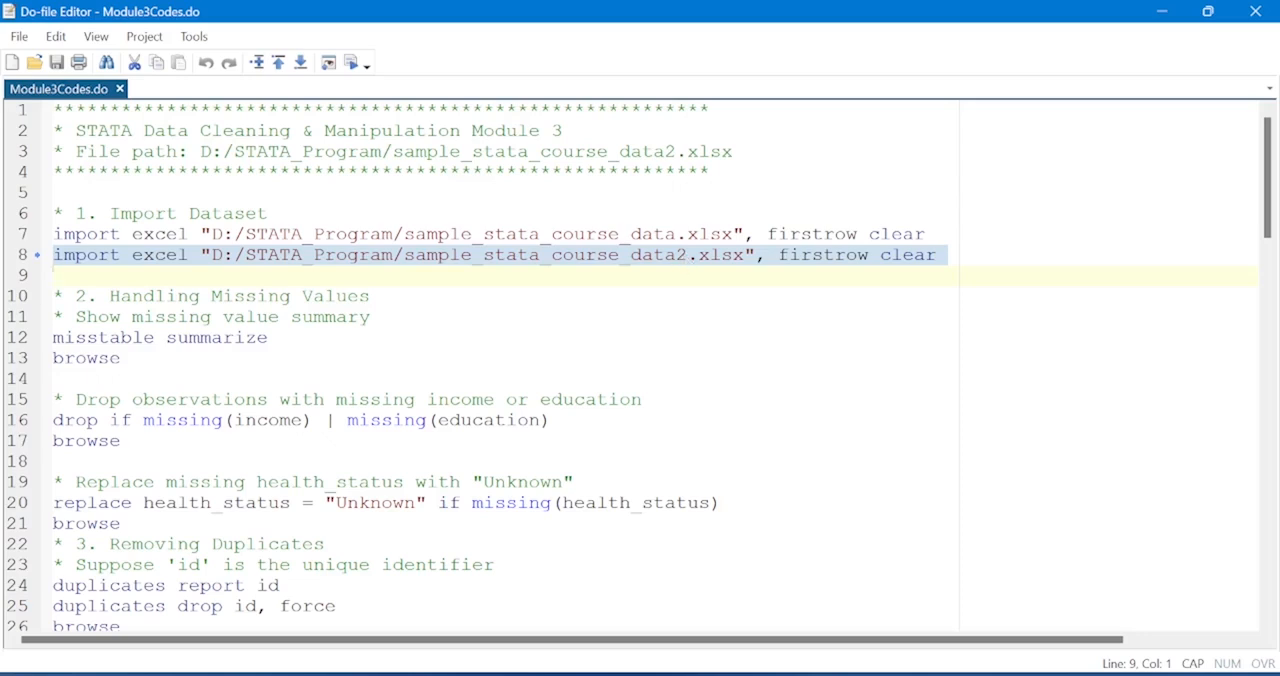
click(352, 63)
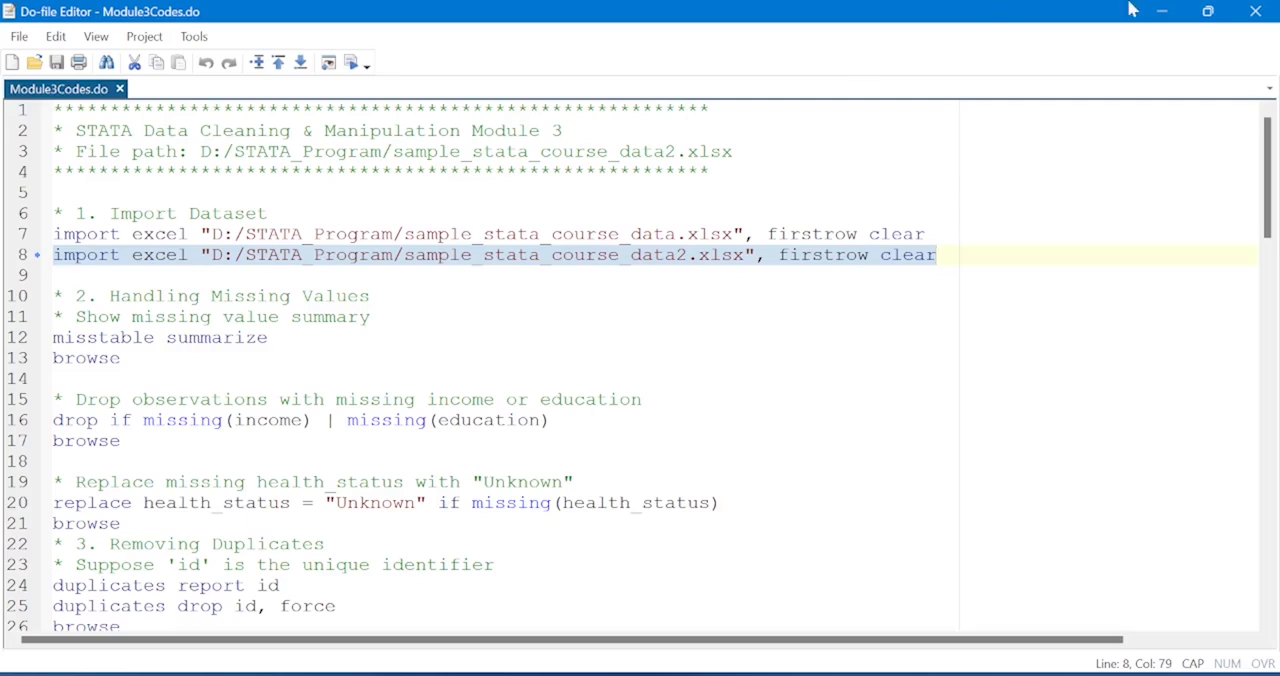
click(1208, 12)
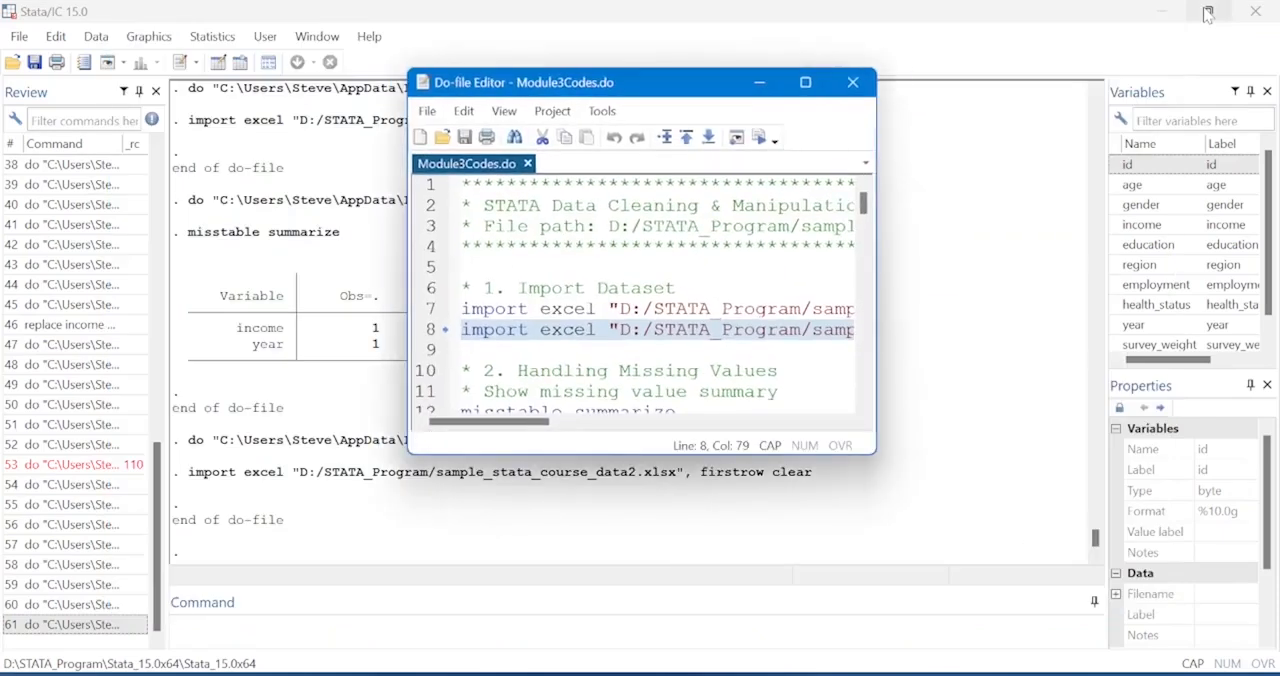
Run only the misstable summarize command from the Handling Missing Values section and bring its output fully into view.
key(Down)
key(Down)
key(Down)
key(Down)
key(Down)
key(Down)
key(Down)
key(Down)
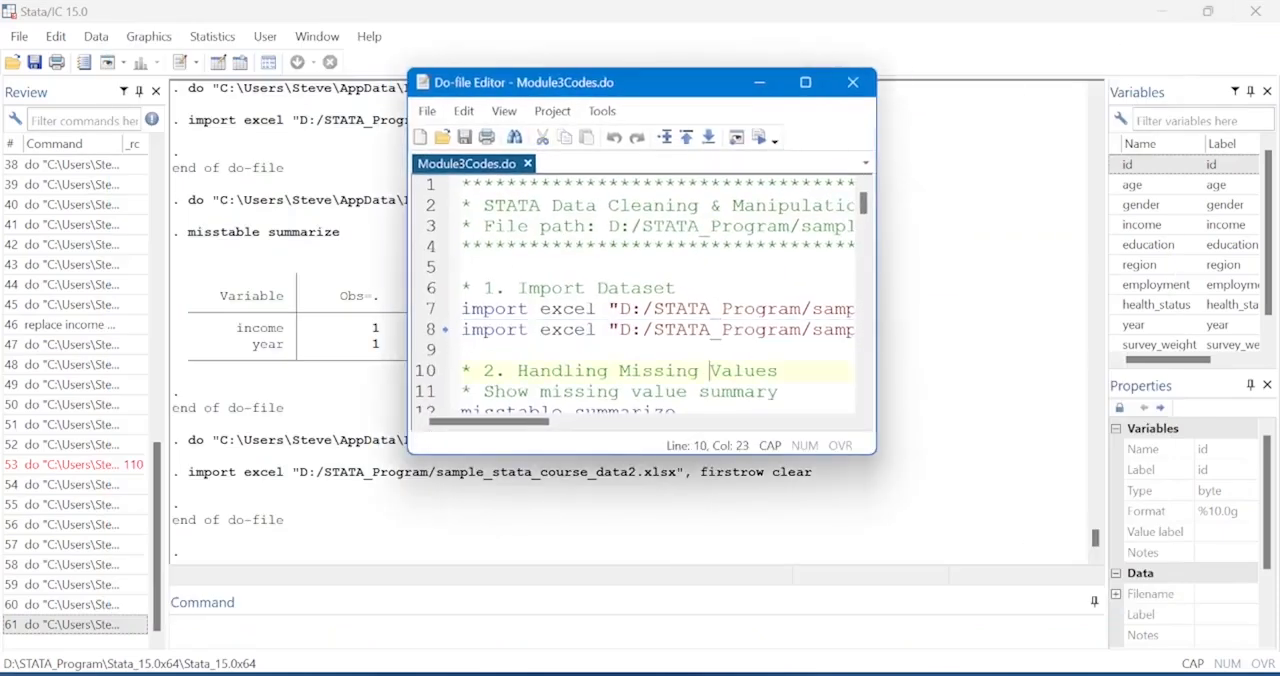
key(Down)
key(Down)
key(Down)
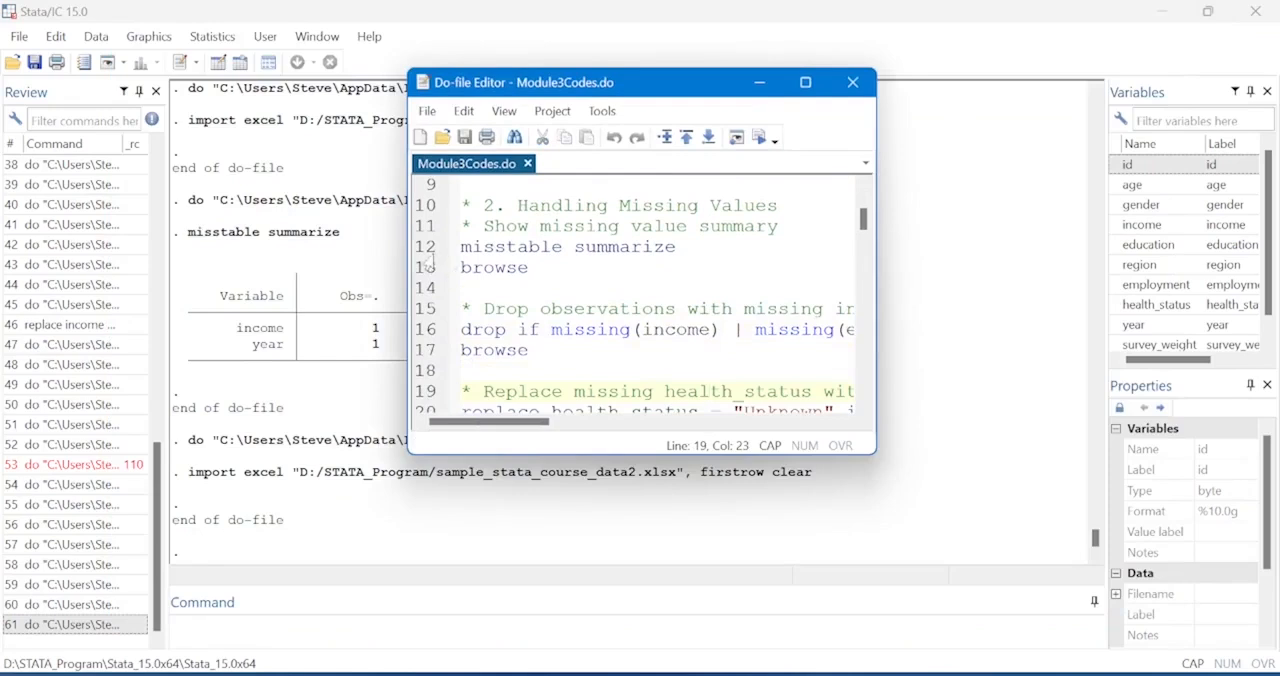
click(422, 250)
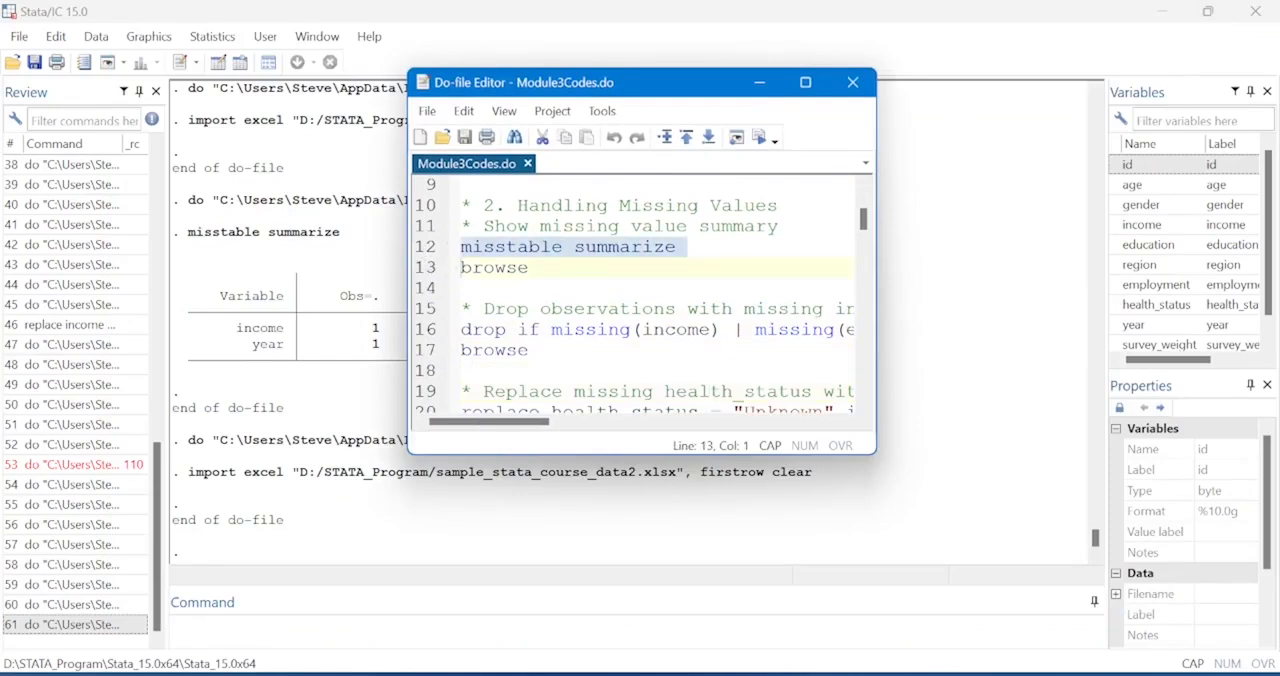
click(760, 140)
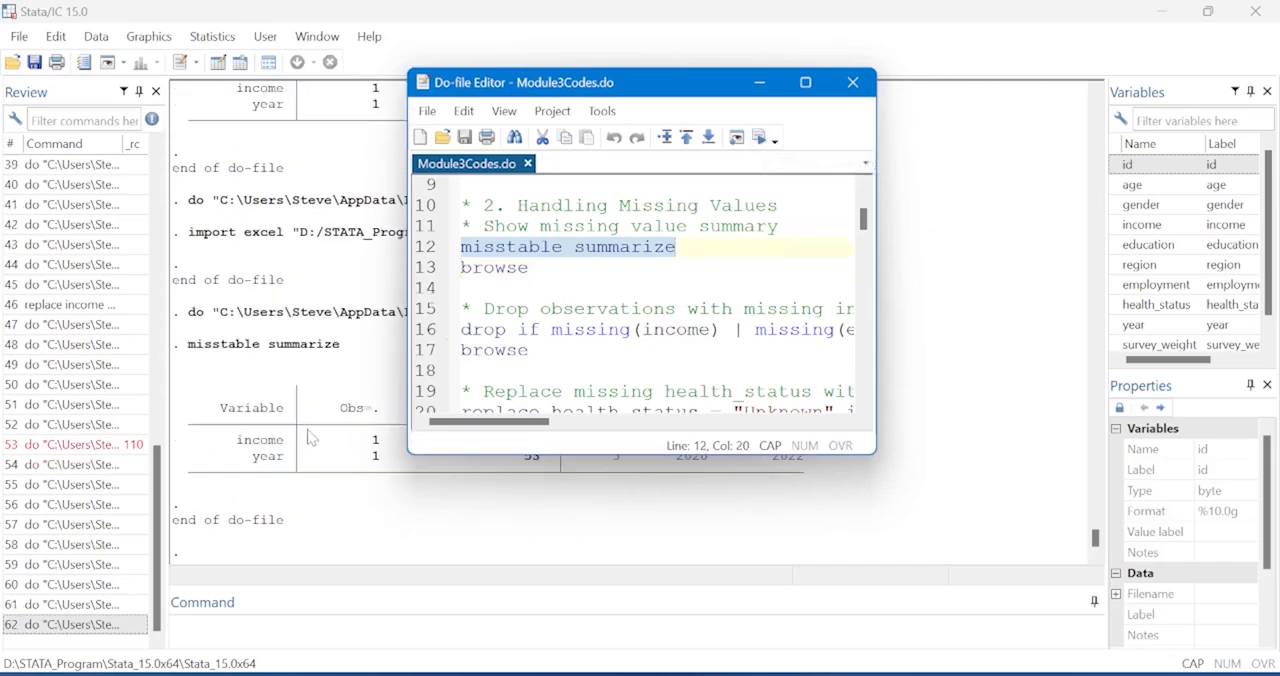
click(314, 437)
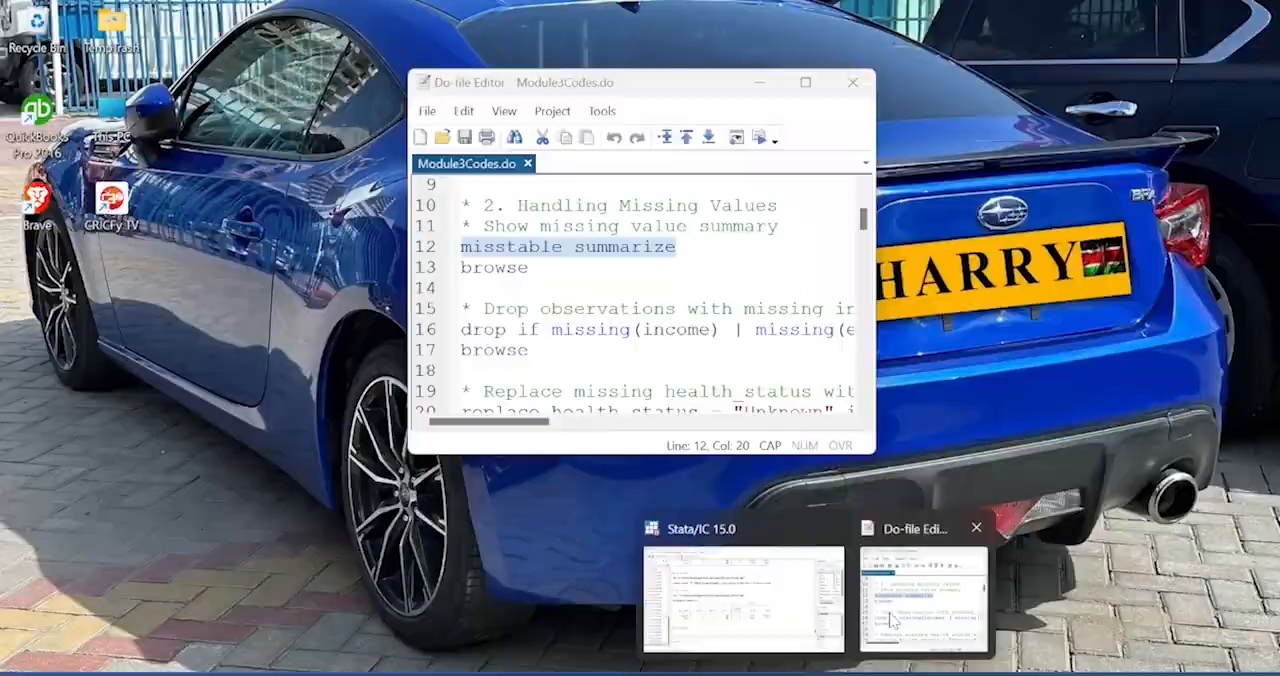
Return to the do-file and run the browse command below misstable summarize to open the dataset.
click(890, 620)
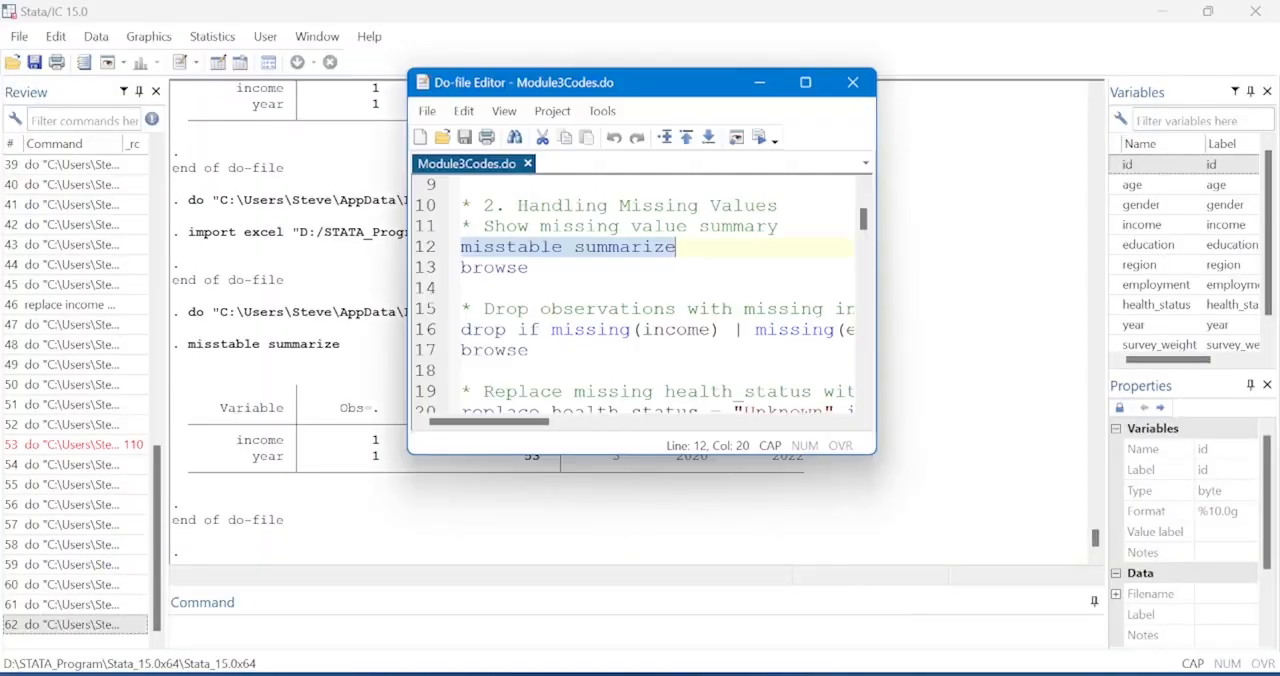
click(416, 330)
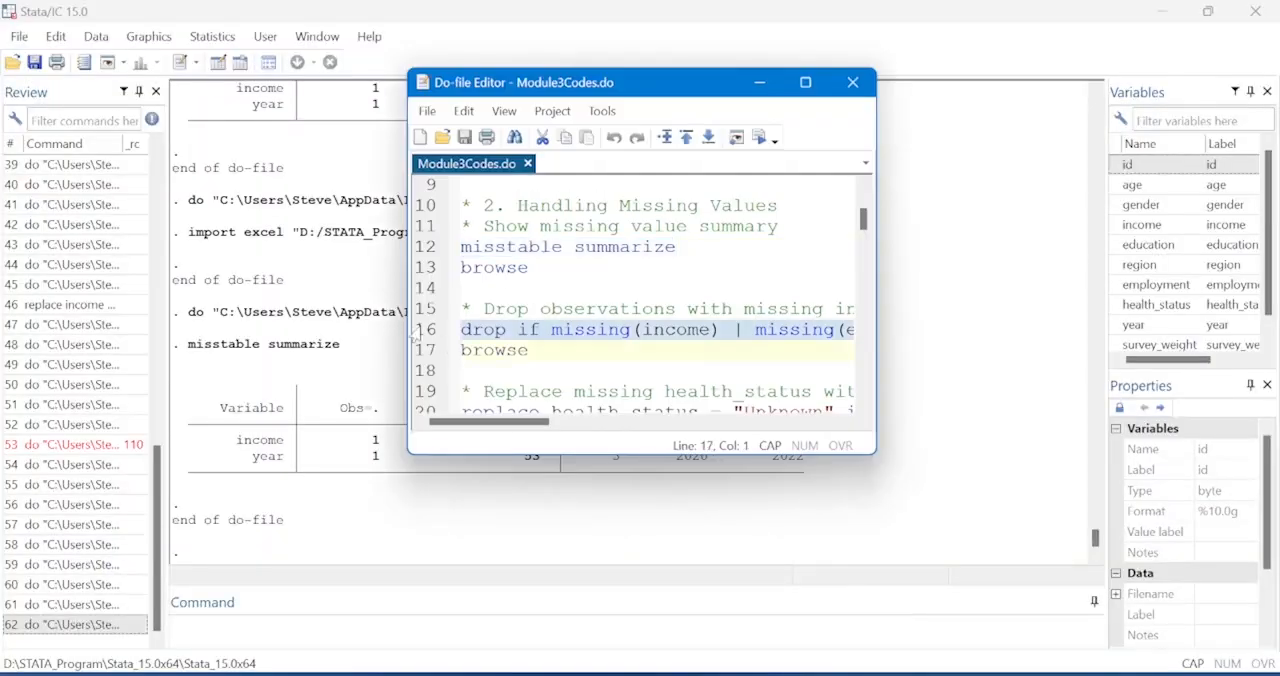
click(418, 268)
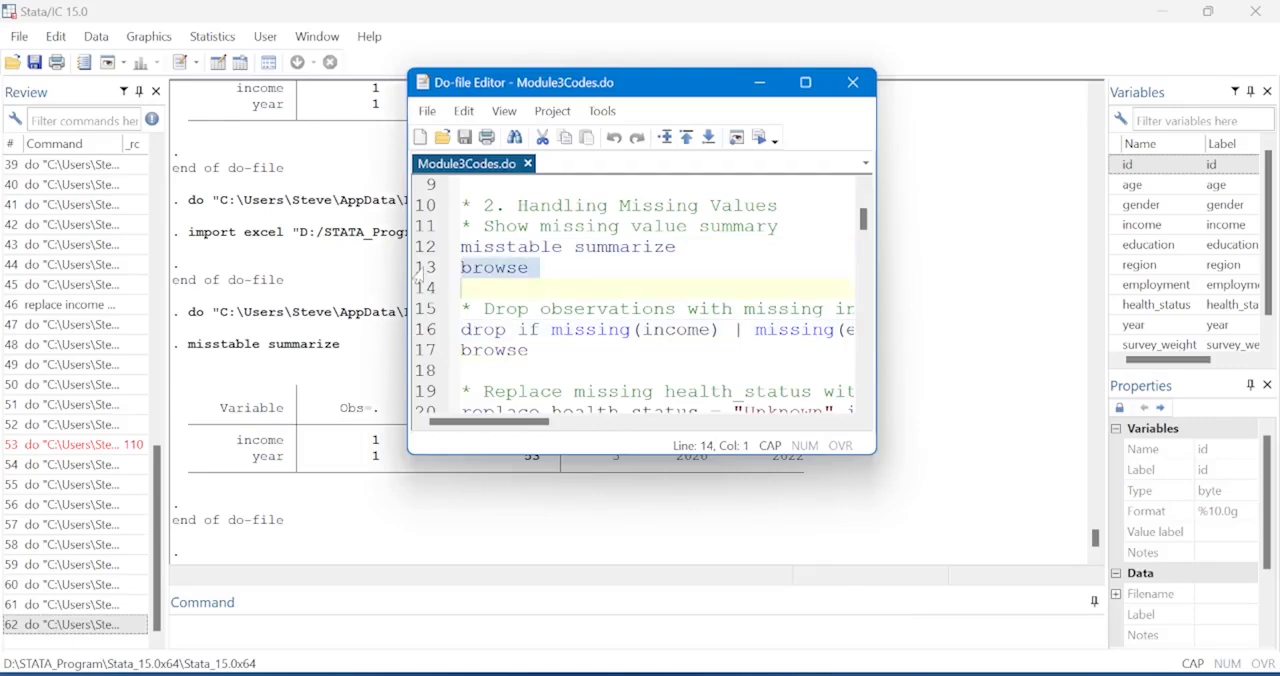
click(762, 140)
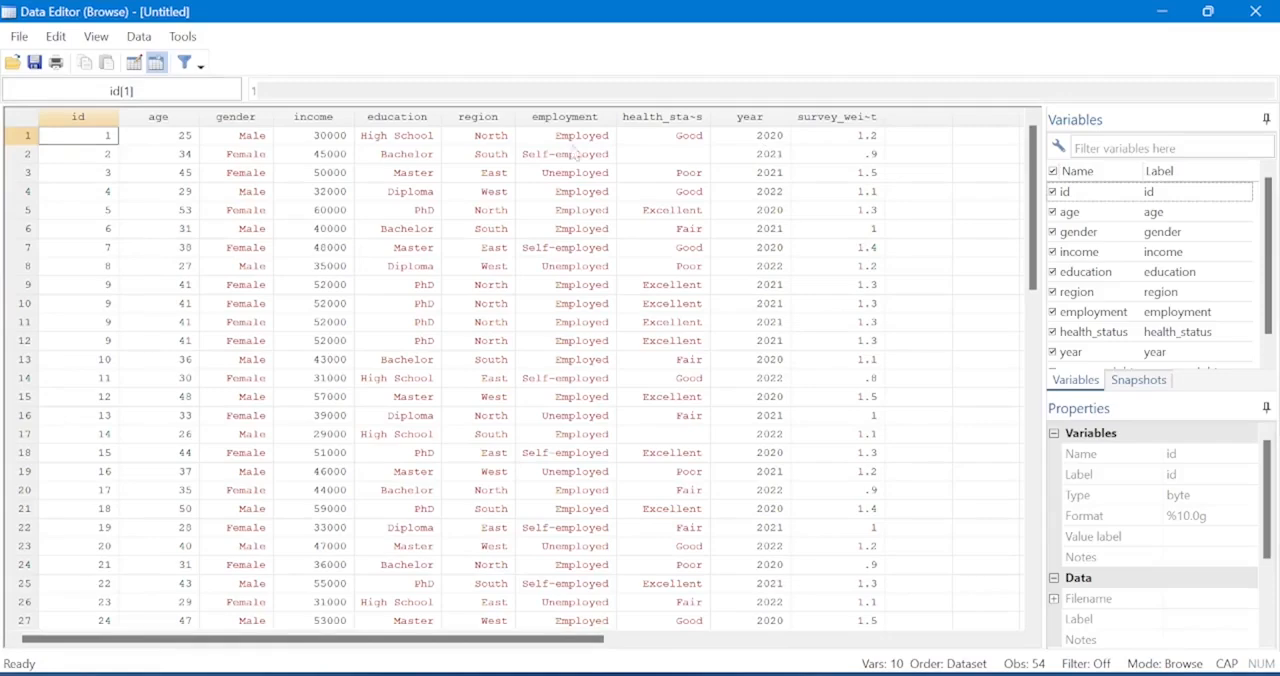
Look through the dataset for missing year values and select the year cell of observation 36.
scroll(657, 210, down, 2)
scroll(520, 378, down, 3)
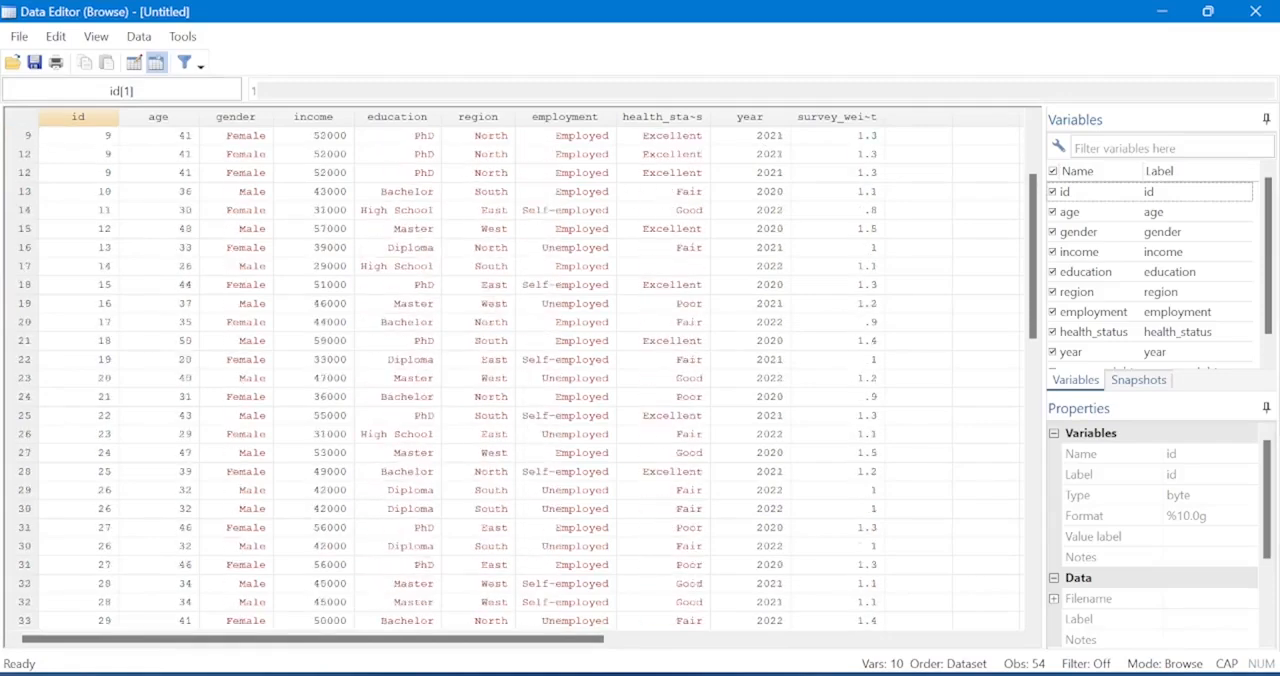
scroll(520, 378, down, 2)
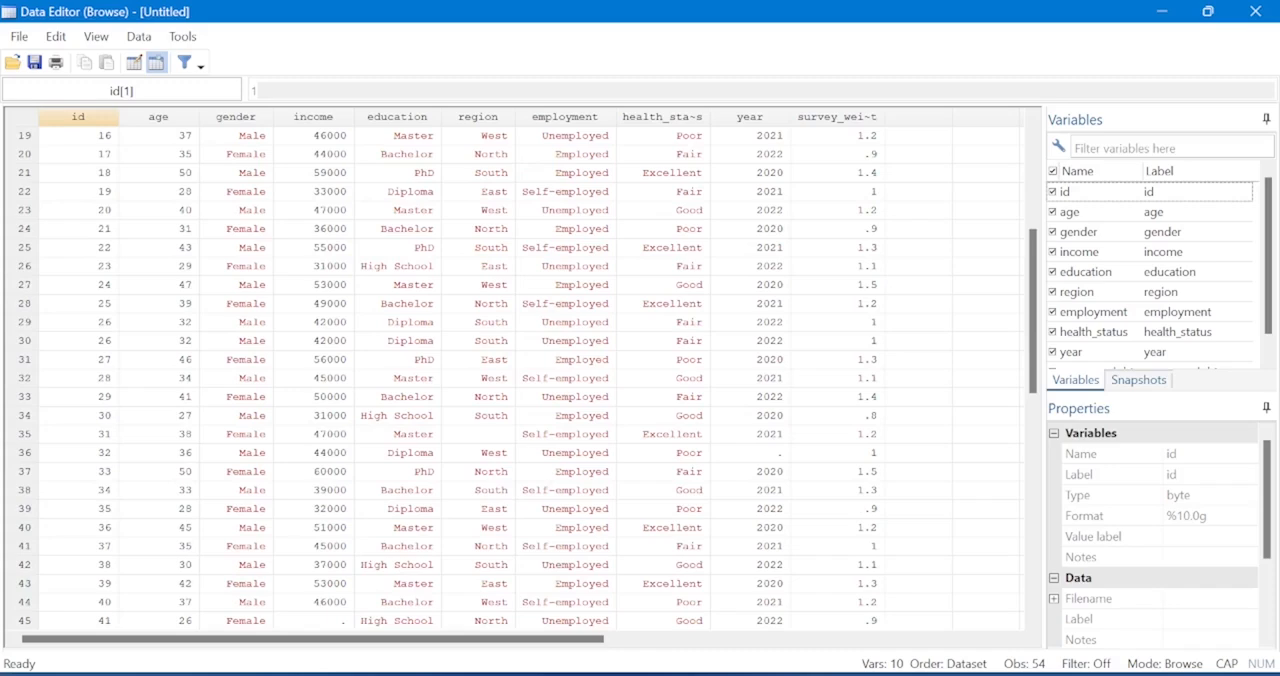
click(24, 453)
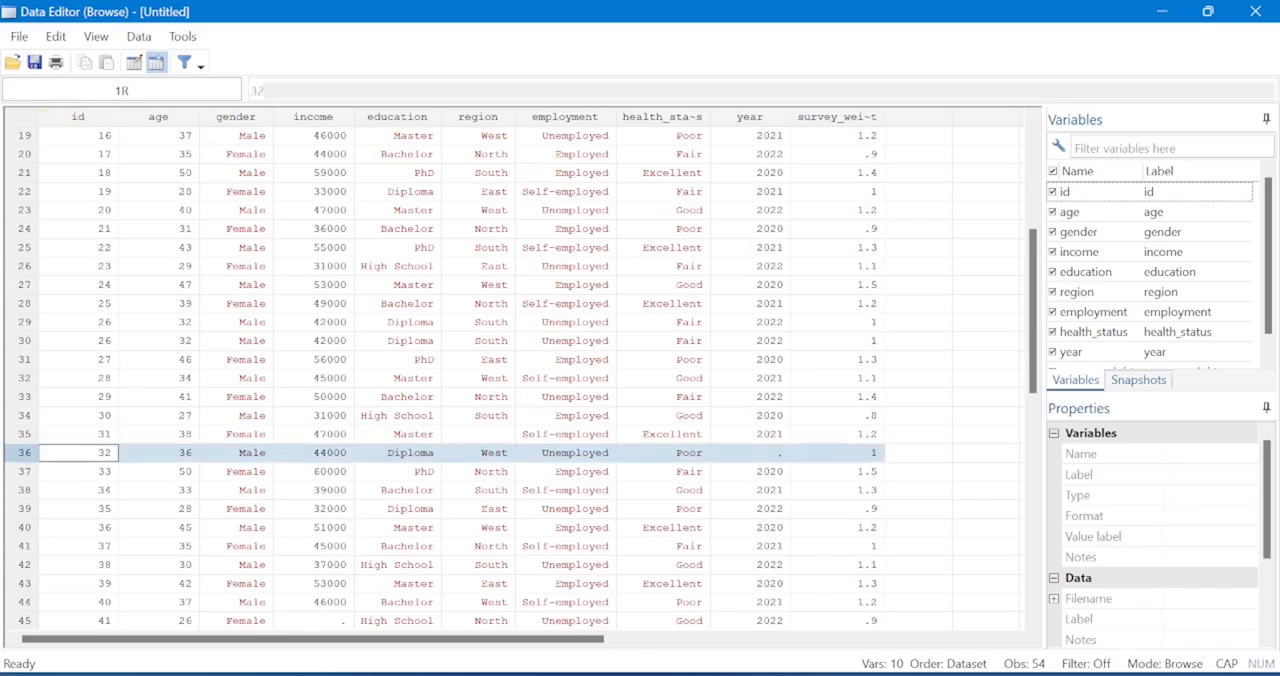
click(750, 453)
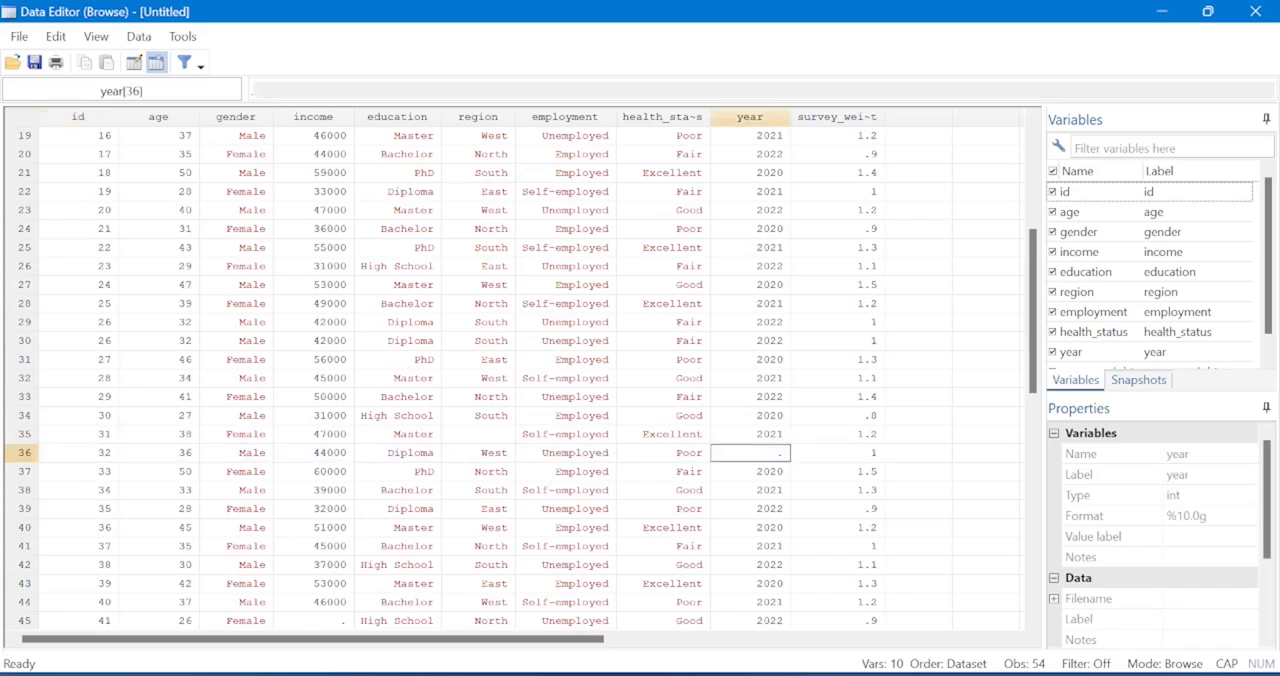
Check the income column for missing values and select the income cell of observation 45.
scroll(520, 378, down, 3)
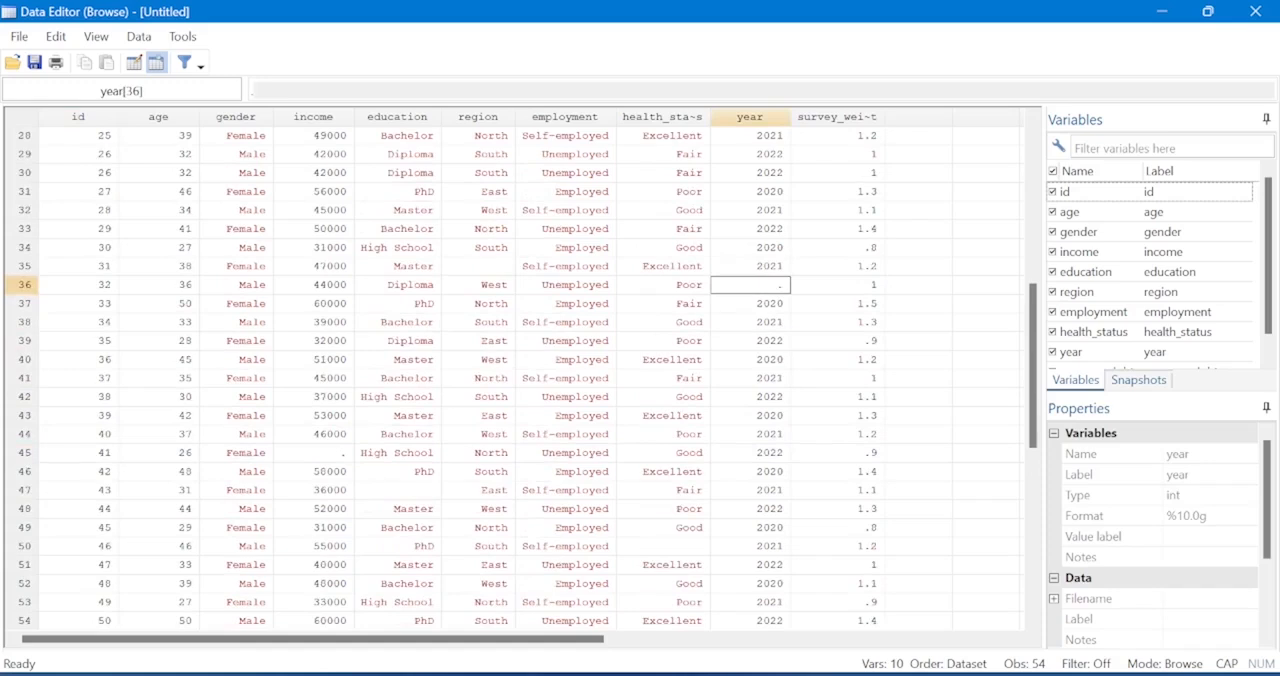
click(24, 453)
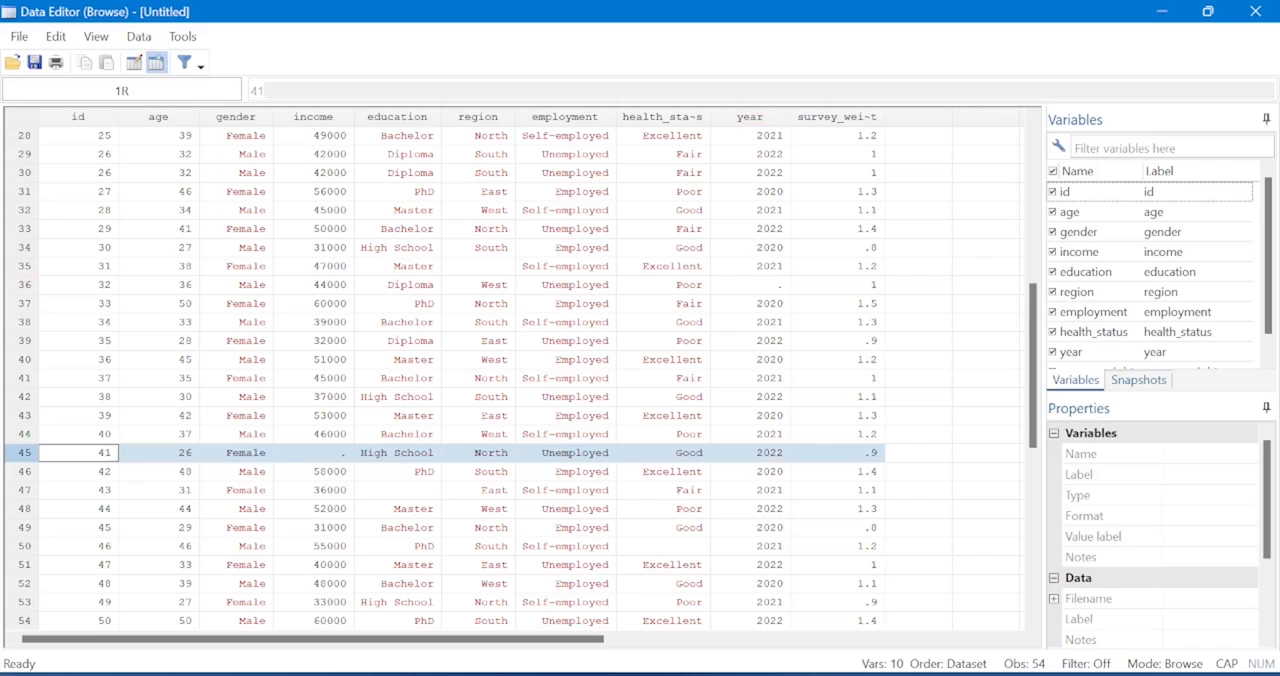
click(313, 117)
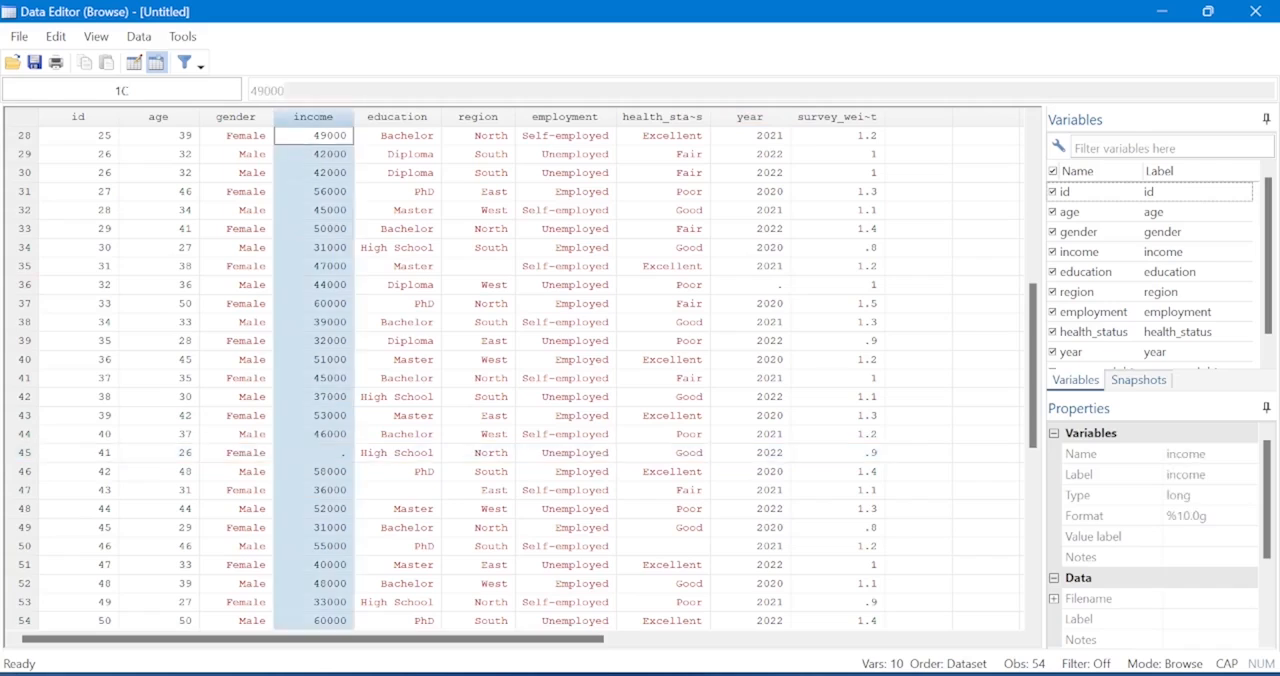
click(24, 453)
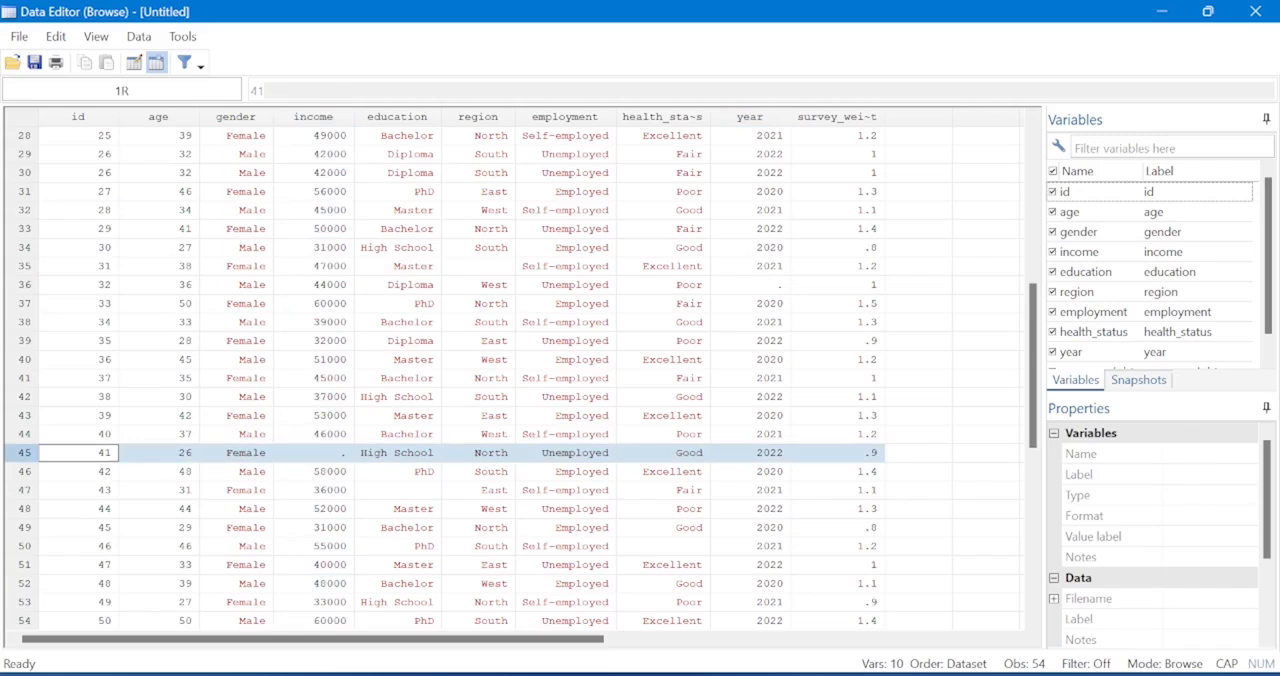
click(314, 454)
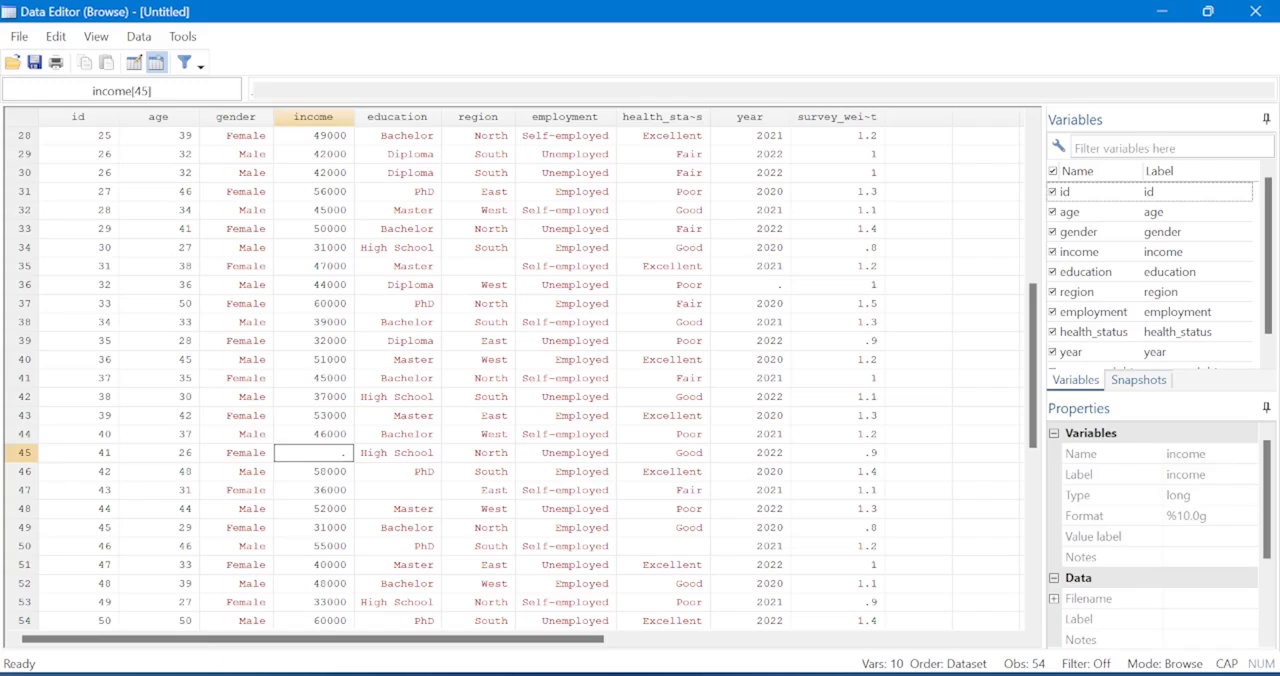
Inspect the health_status column for blank entries, selecting its cells in observations 2, 17 and 50.
click(663, 547)
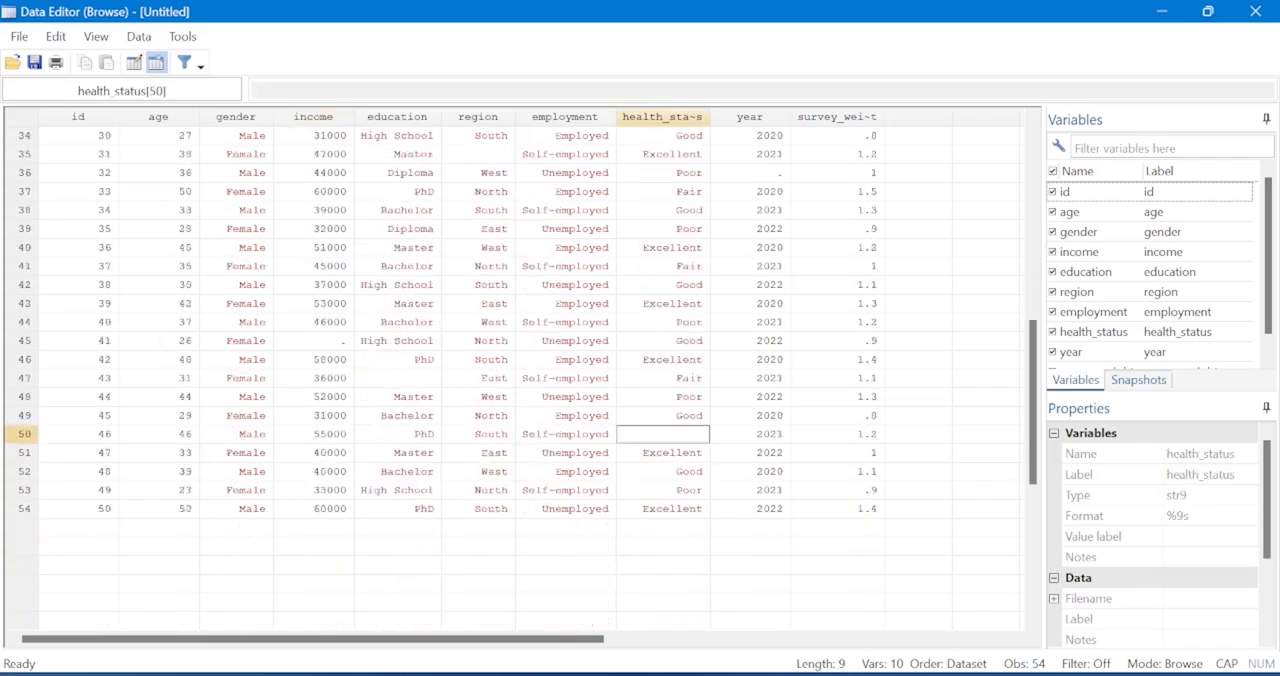
scroll(515, 380, up, 2)
scroll(515, 380, up, 8)
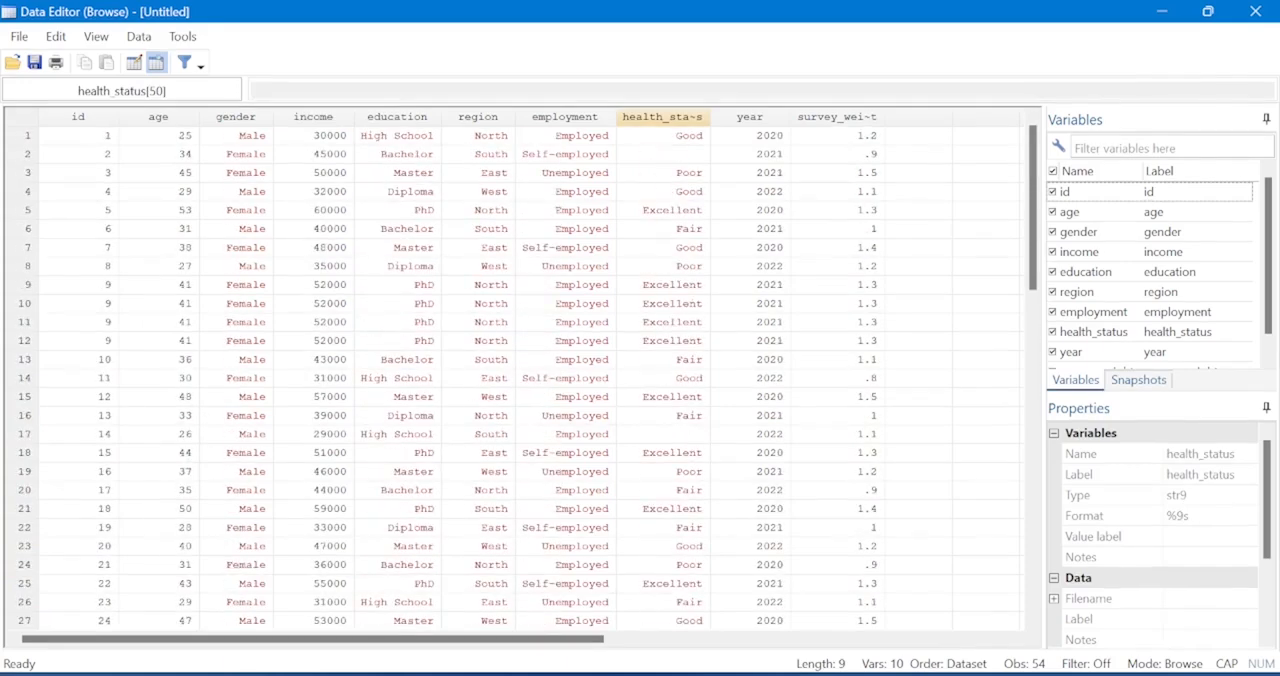
click(663, 154)
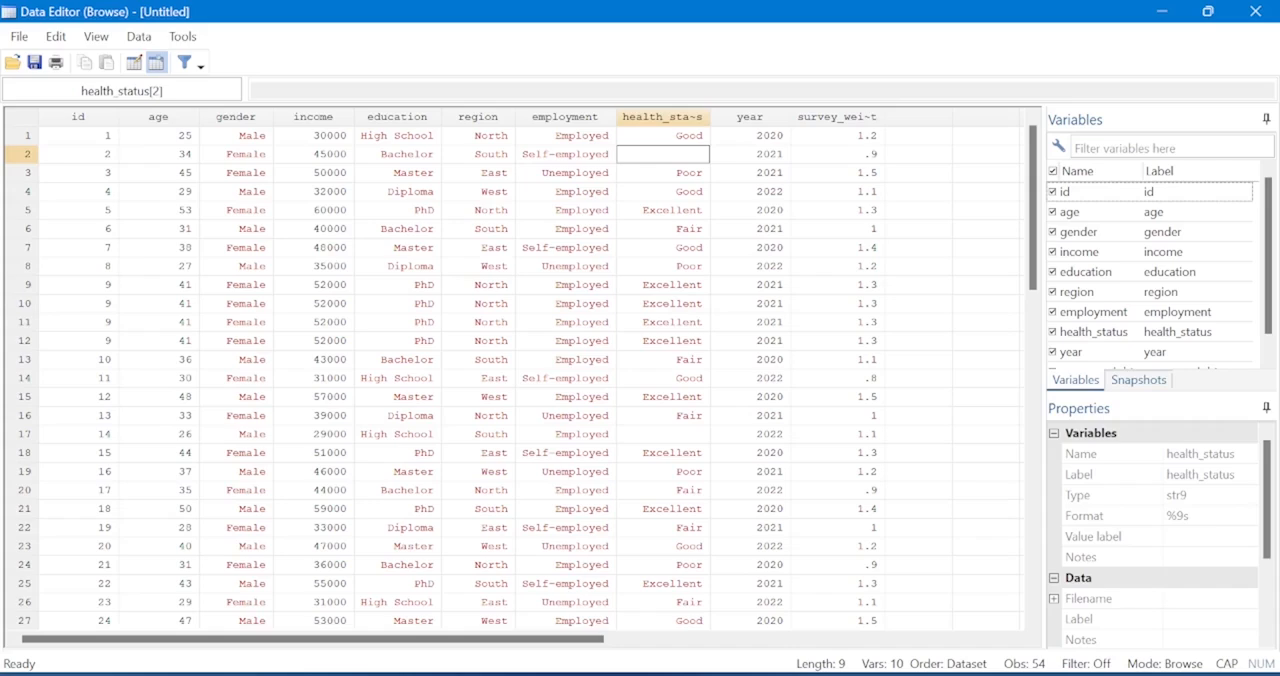
click(663, 434)
scroll(663, 434, down, 5)
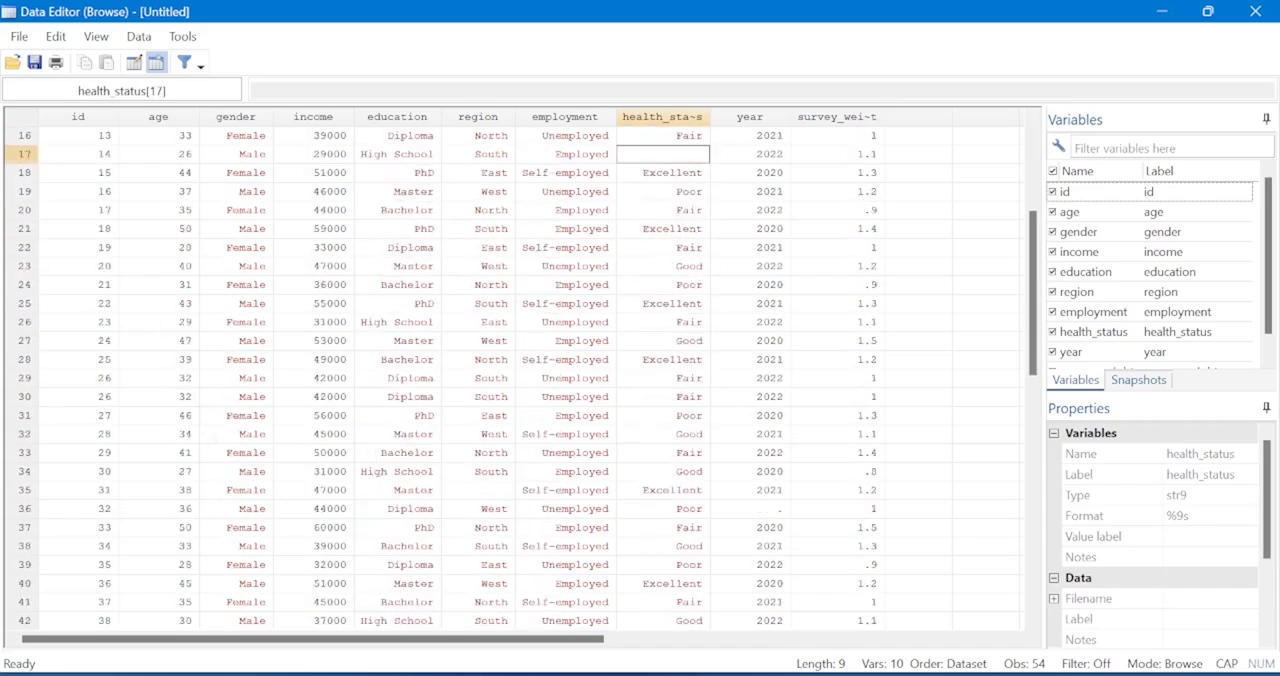
scroll(515, 380, down, 8)
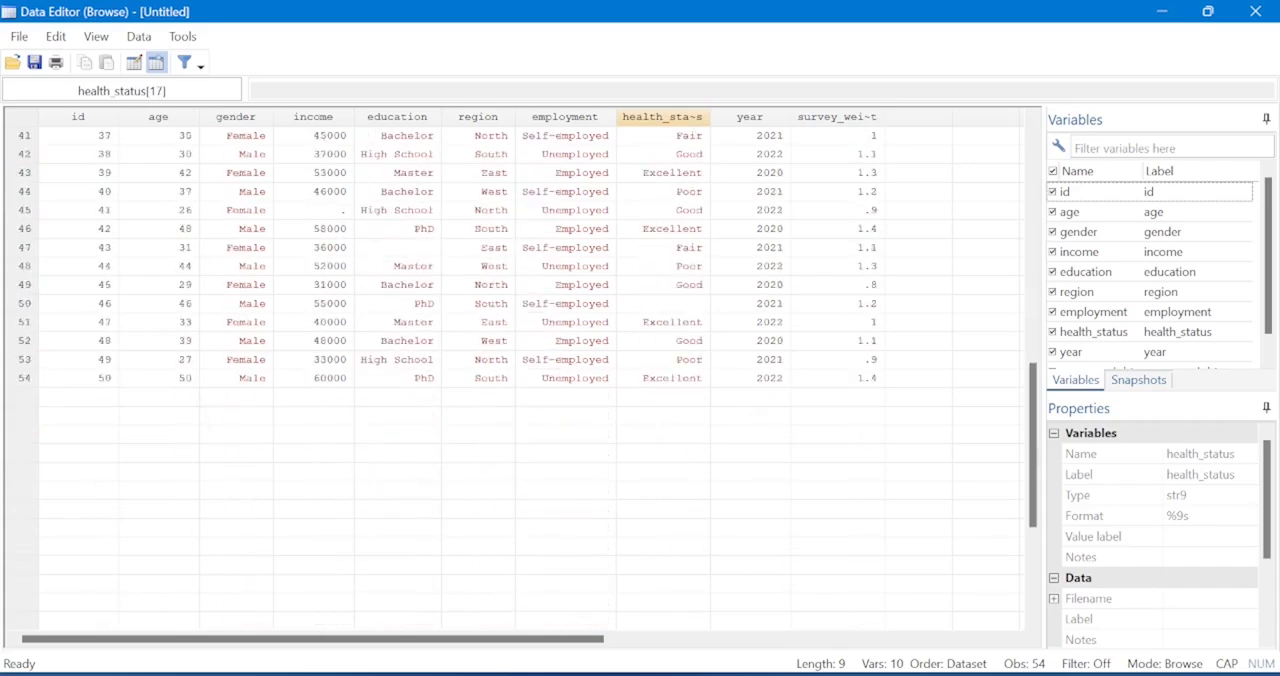
scroll(515, 380, up, 3)
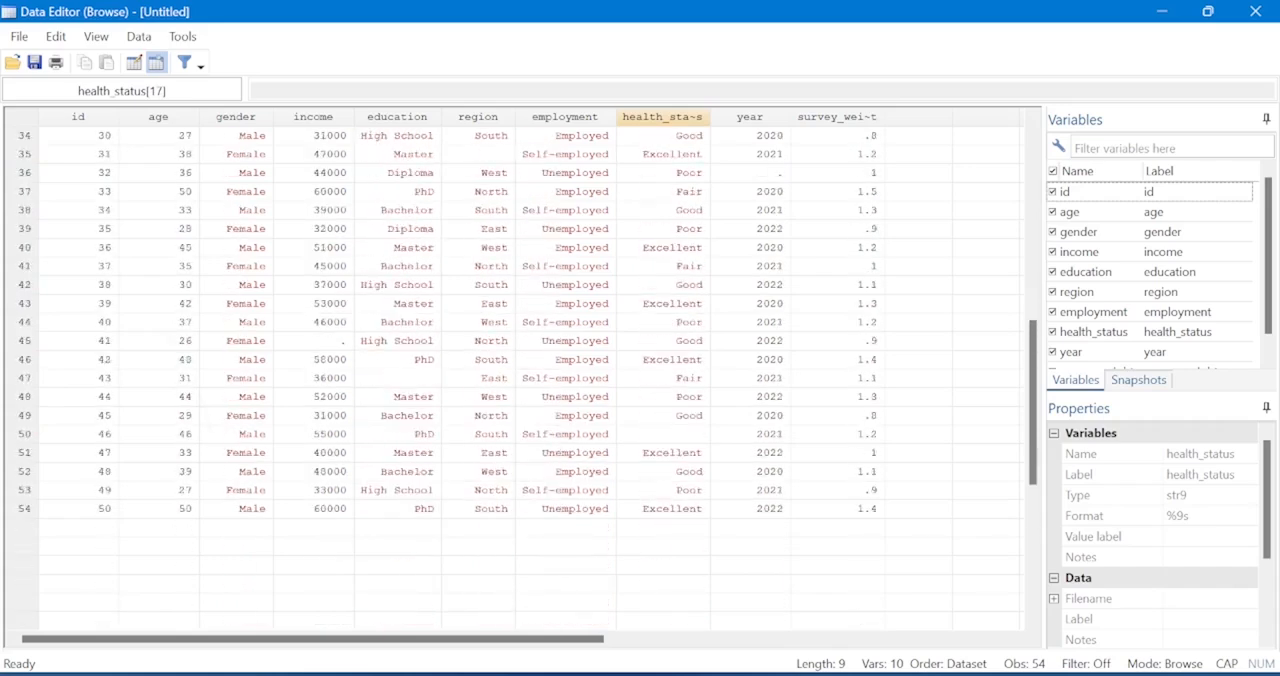
click(663, 434)
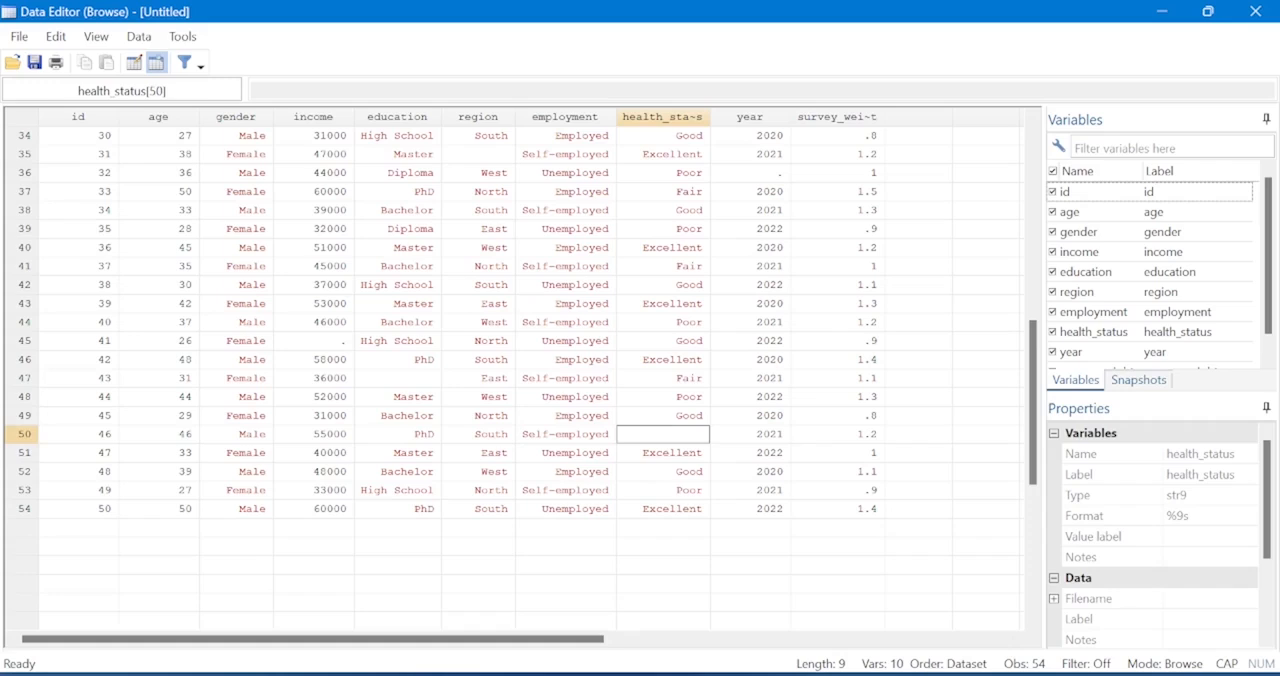
scroll(515, 380, up, 2)
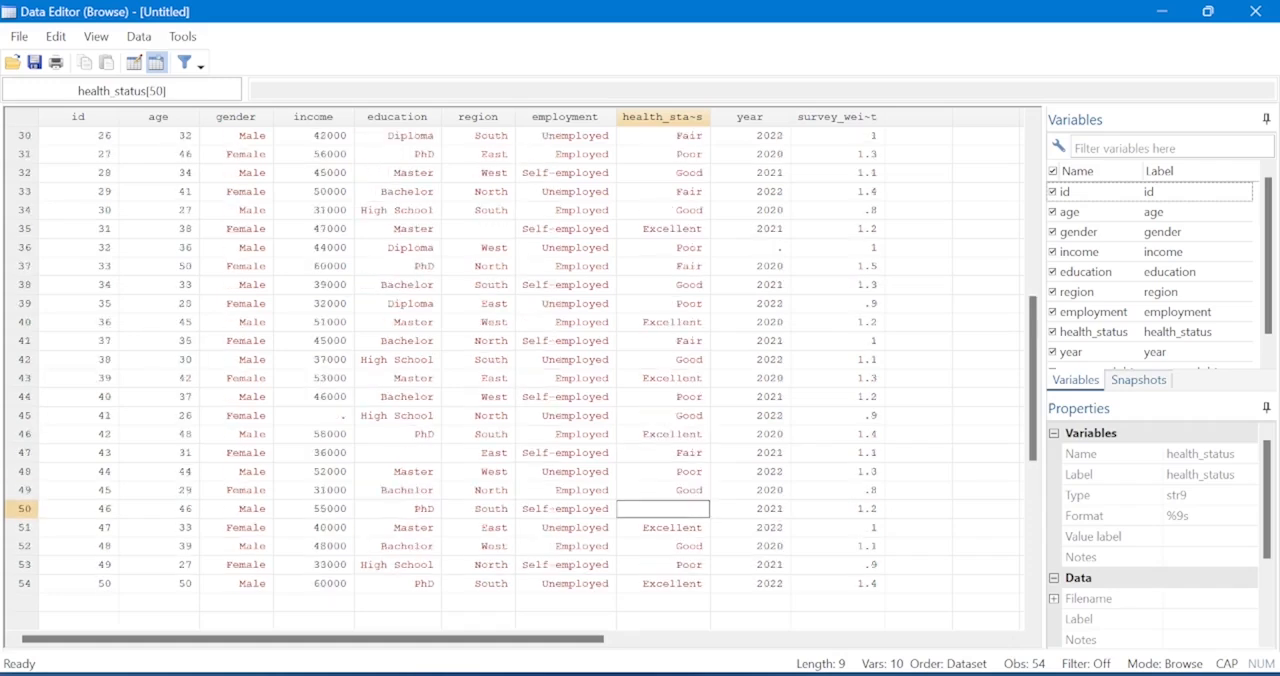
Examine the education cell and full row of observation 47, and select the row of observation 50.
click(398, 453)
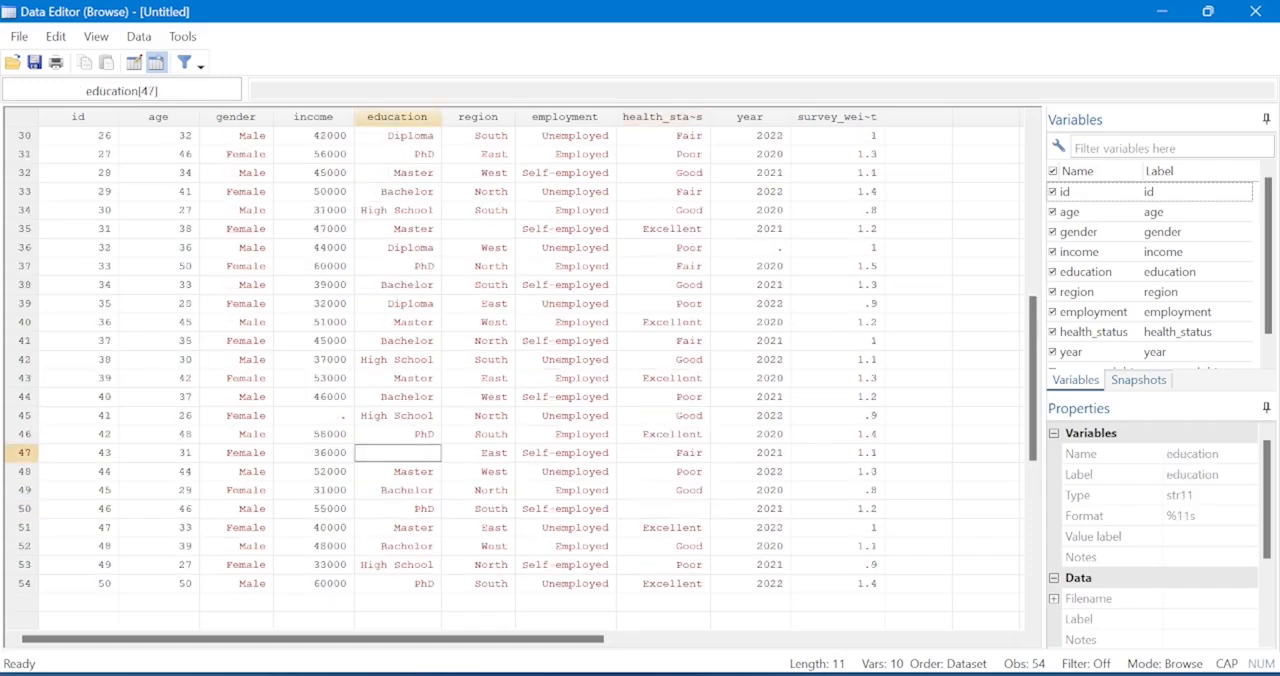
click(24, 453)
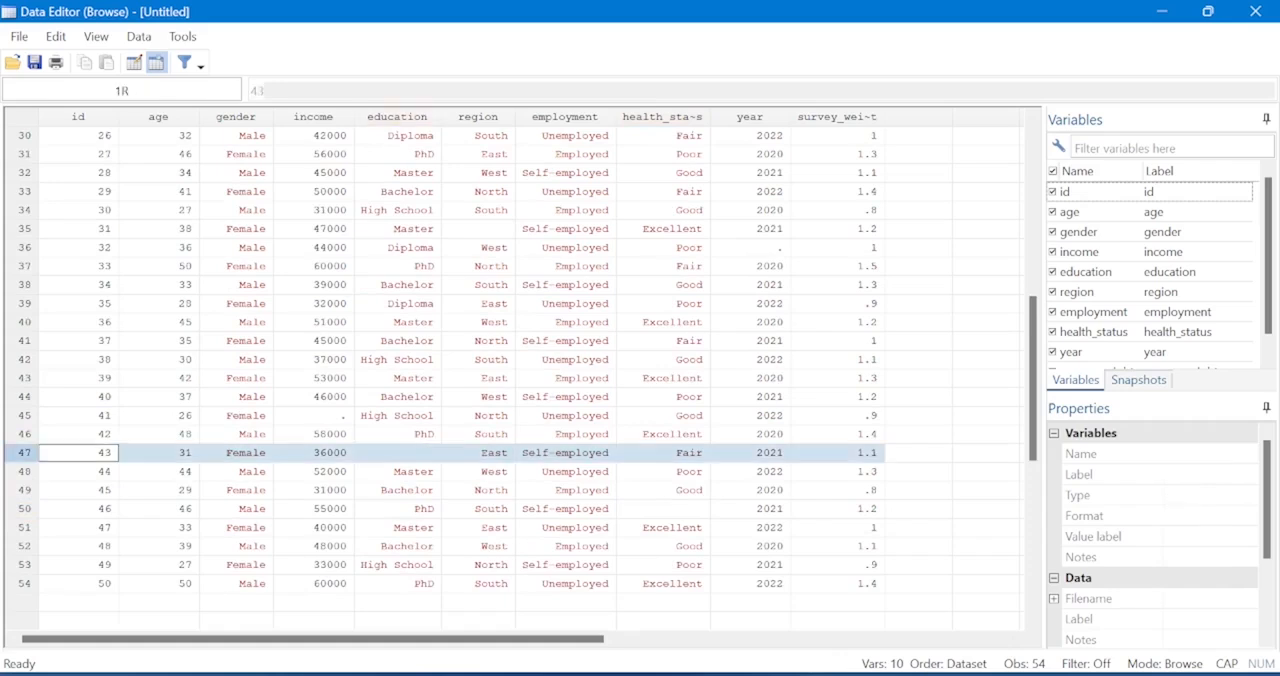
click(398, 453)
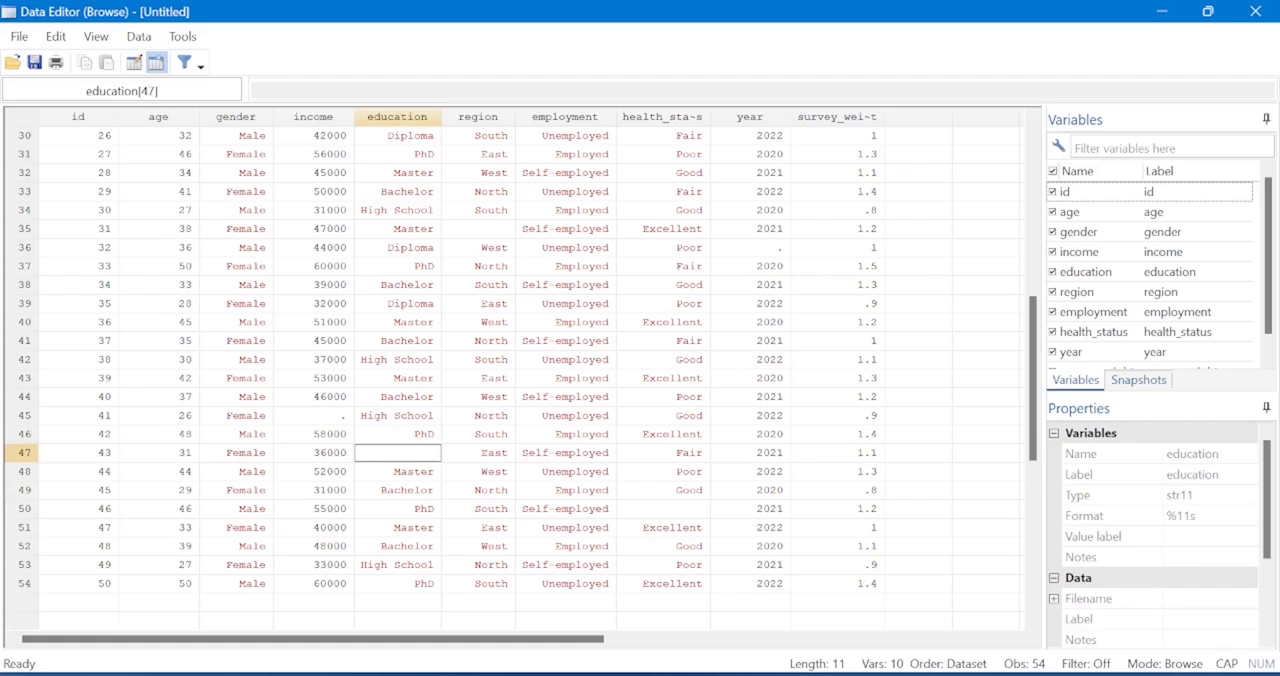
click(24, 509)
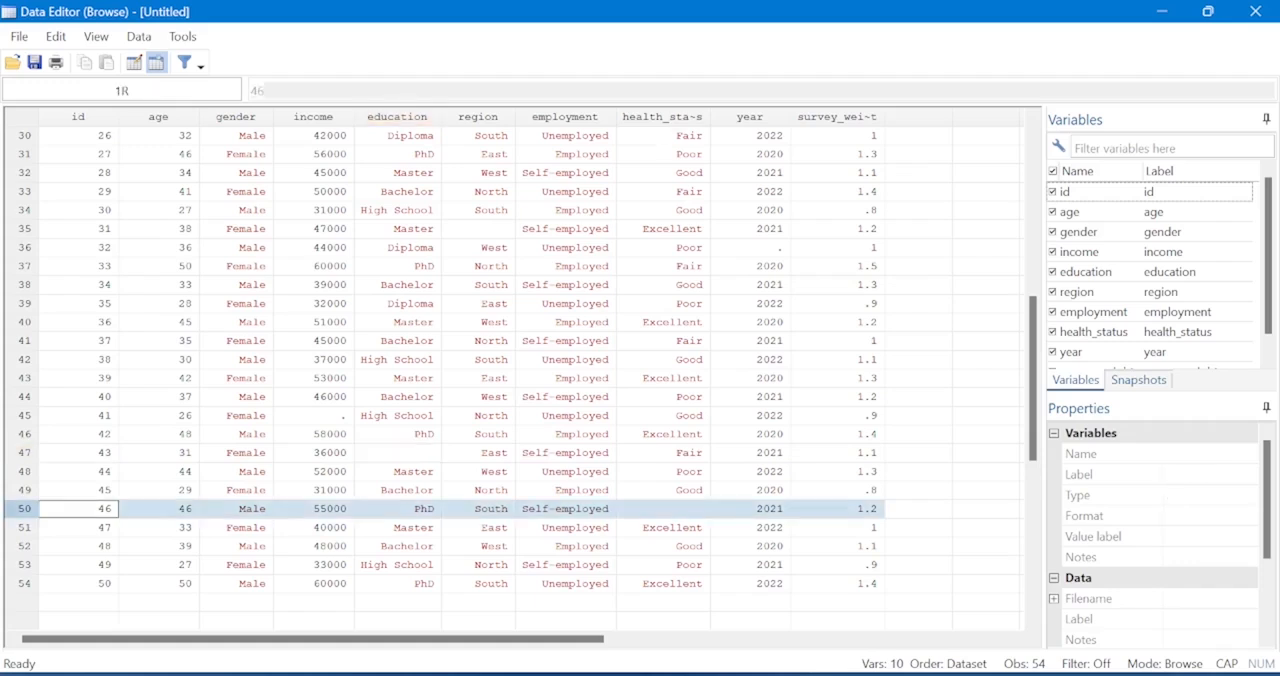
Check the blank health_status entries again by selecting the cells of observations 50 and 17.
click(663, 509)
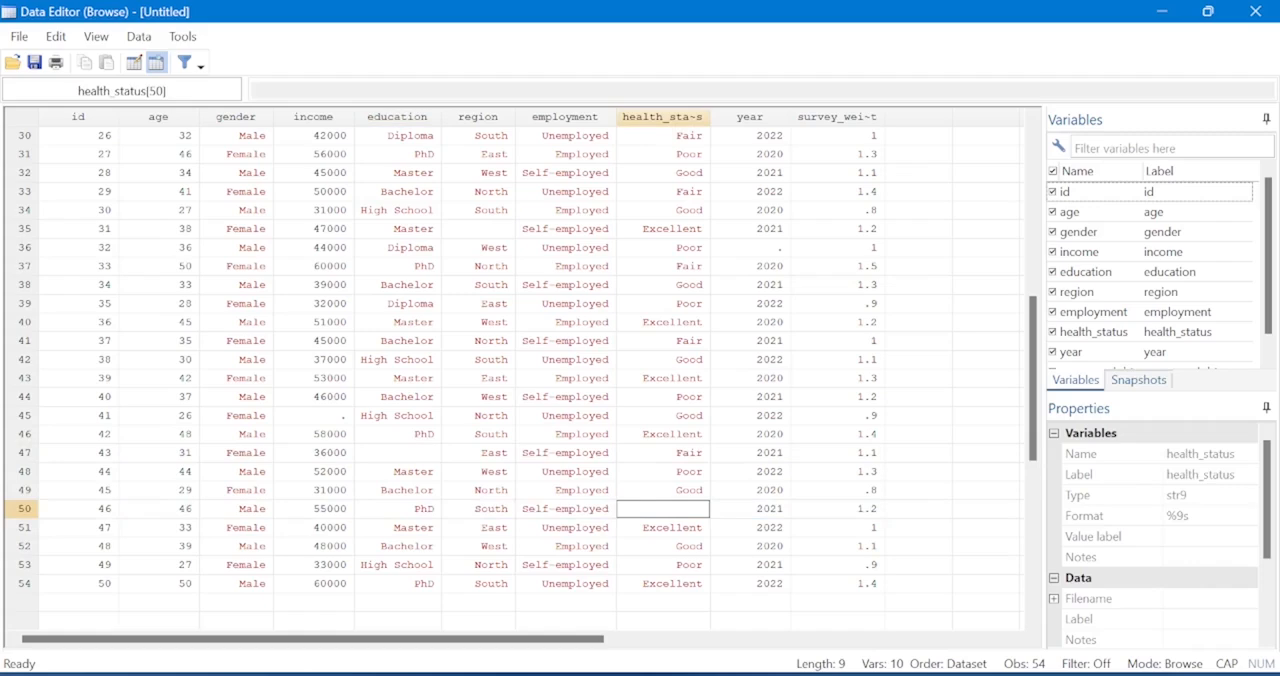
scroll(515, 370, up, 5)
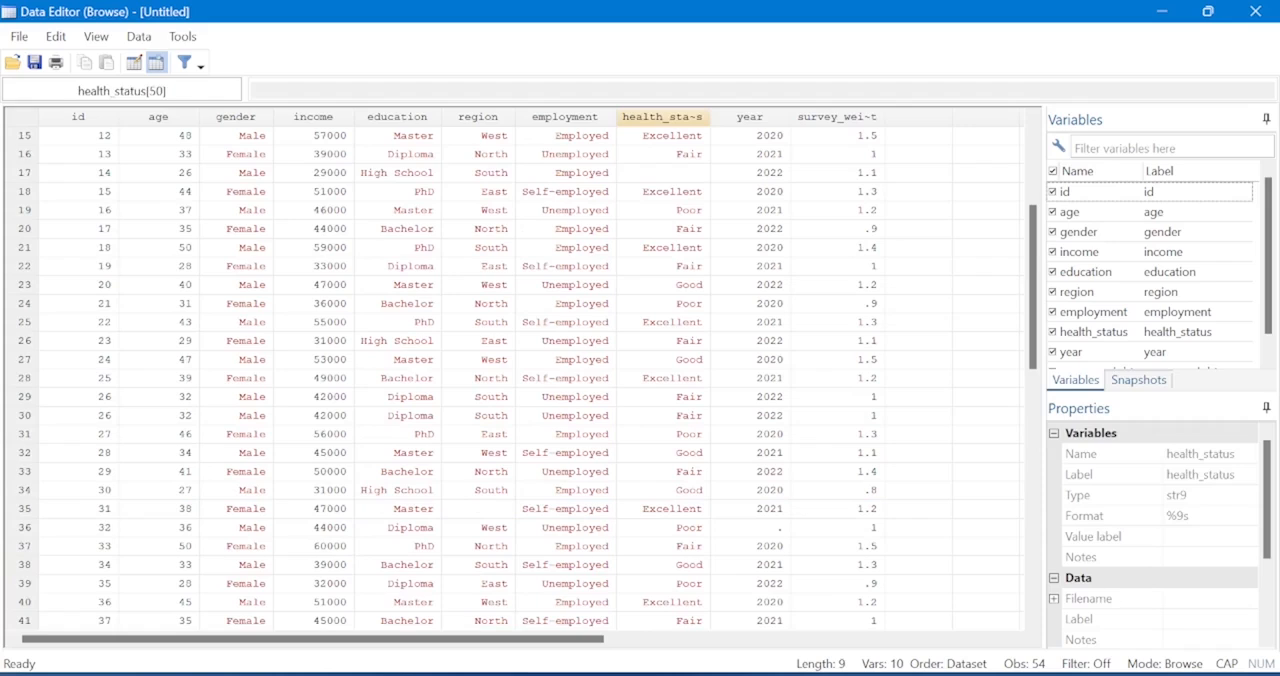
click(25, 173)
click(663, 173)
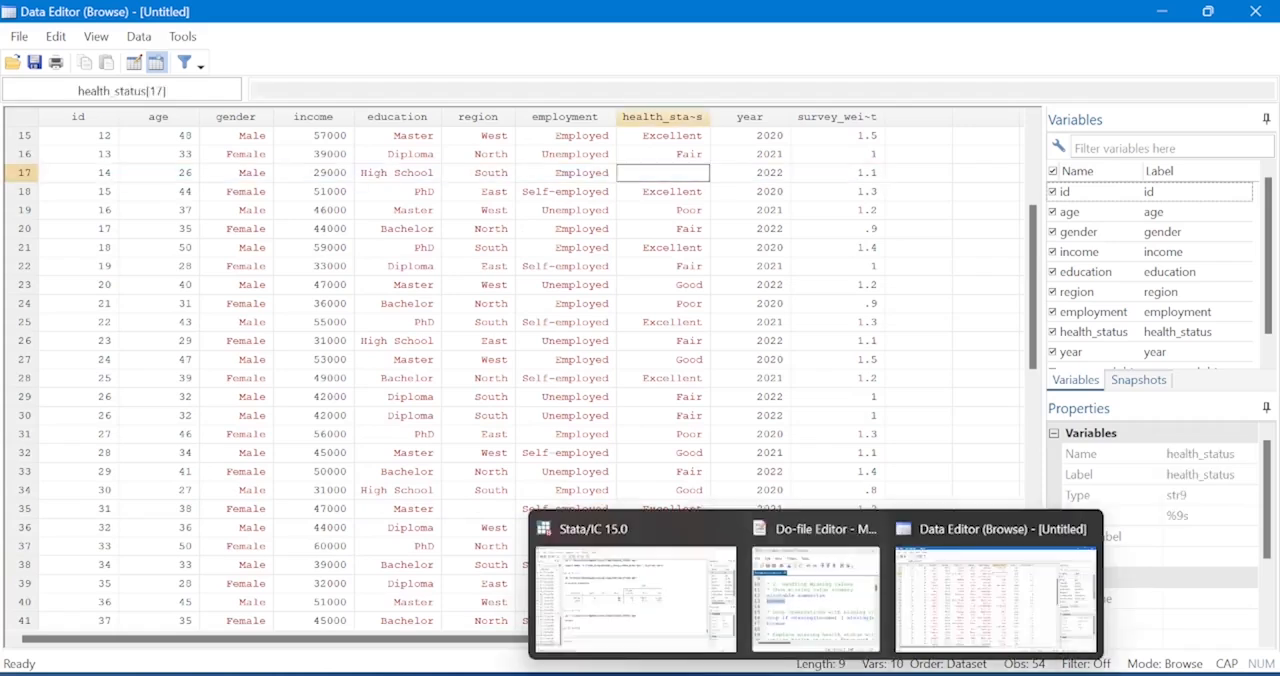
Review the misstable summarize command and the drop command for missing income or education in the maximized Module3Codes.do do-file.
click(823, 545)
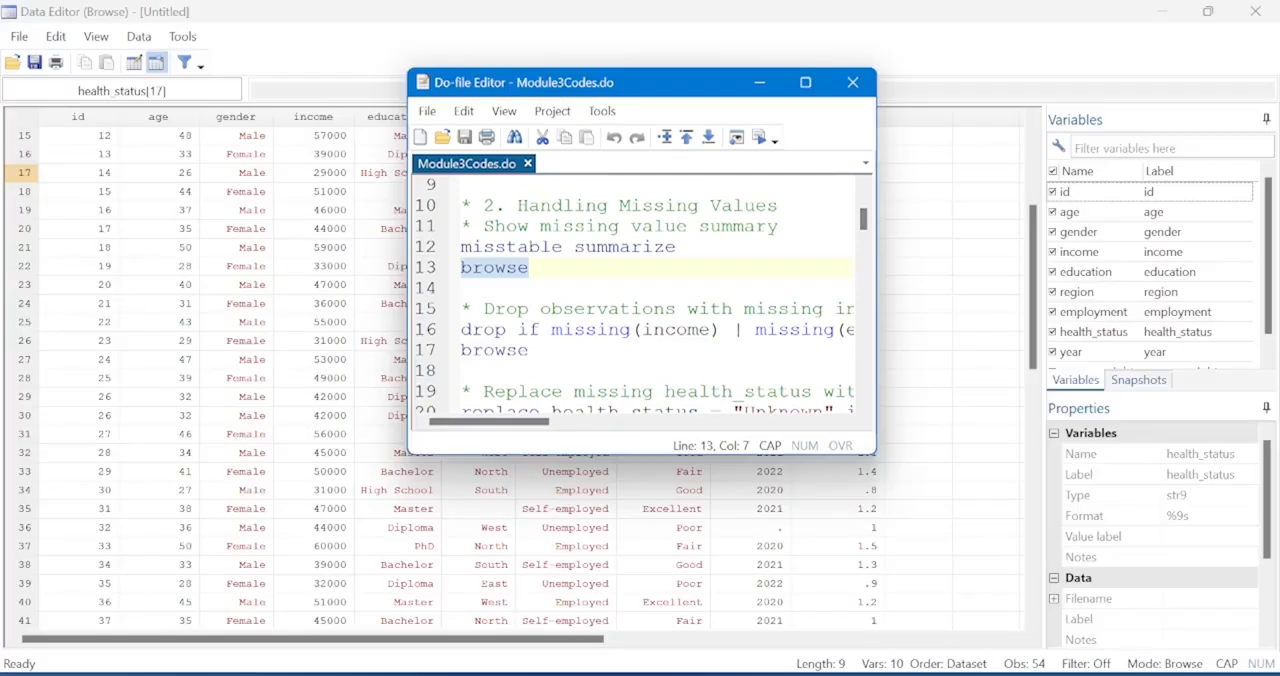
click(805, 83)
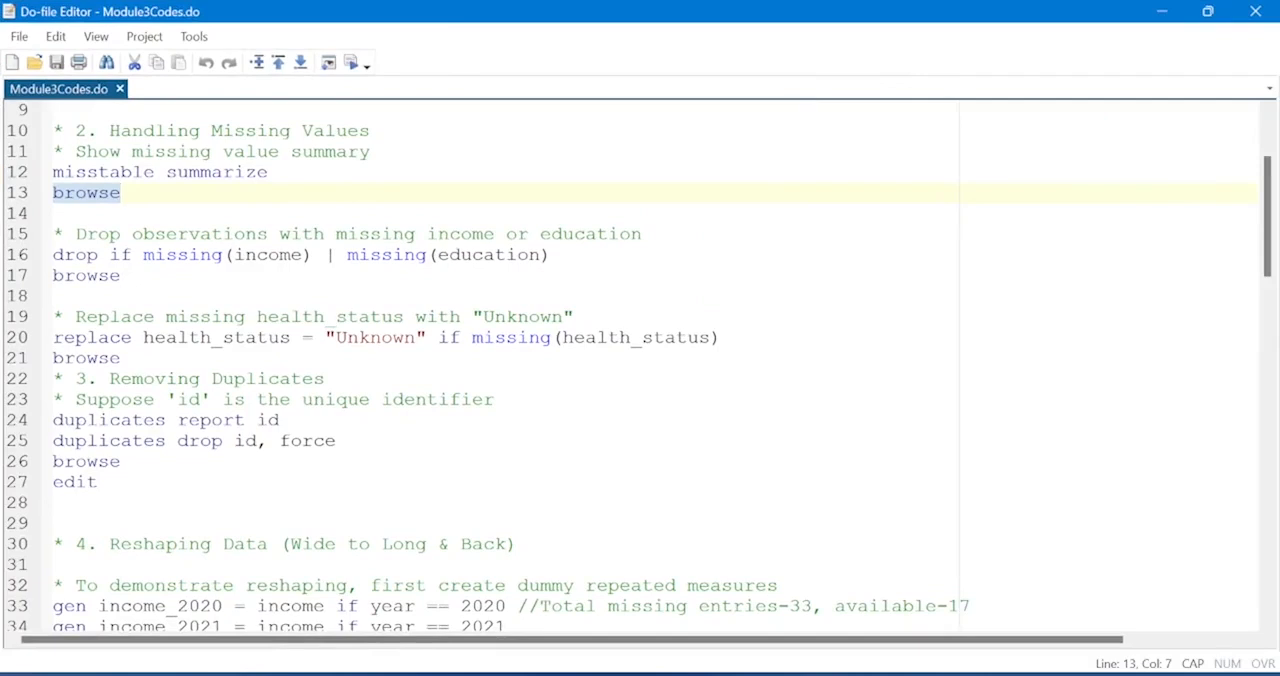
click(17, 174)
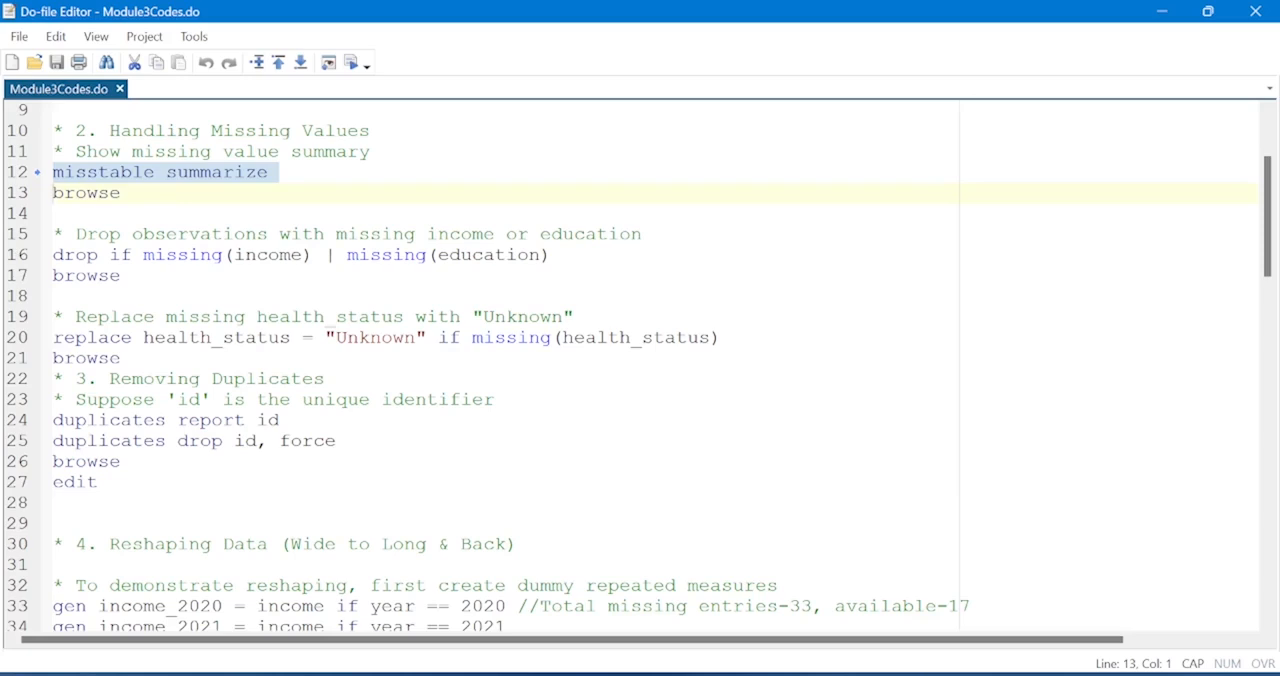
click(585, 234)
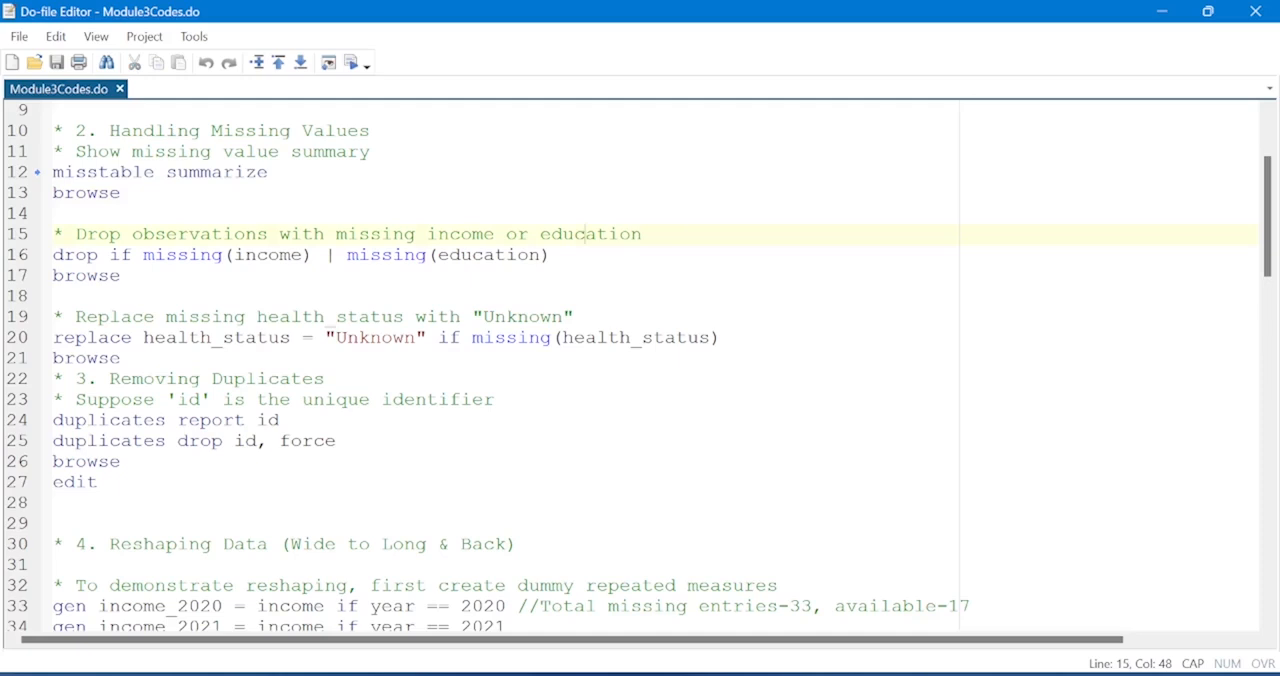
click(14, 258)
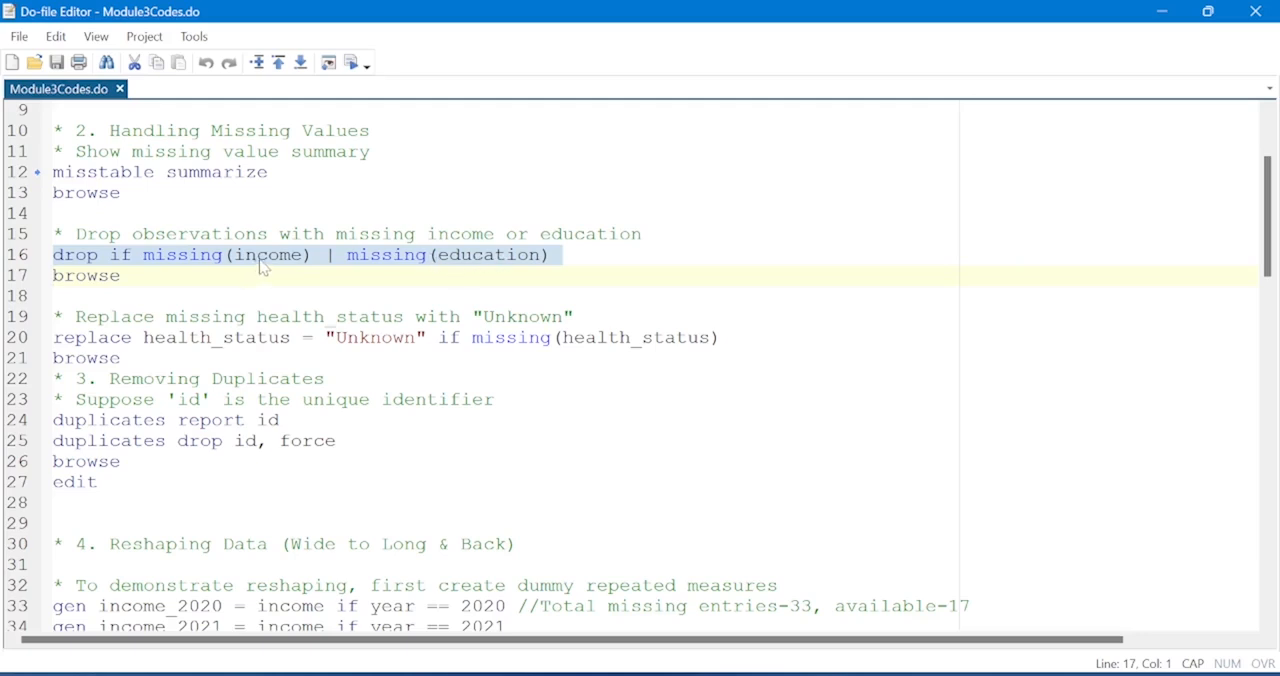
click(540, 256)
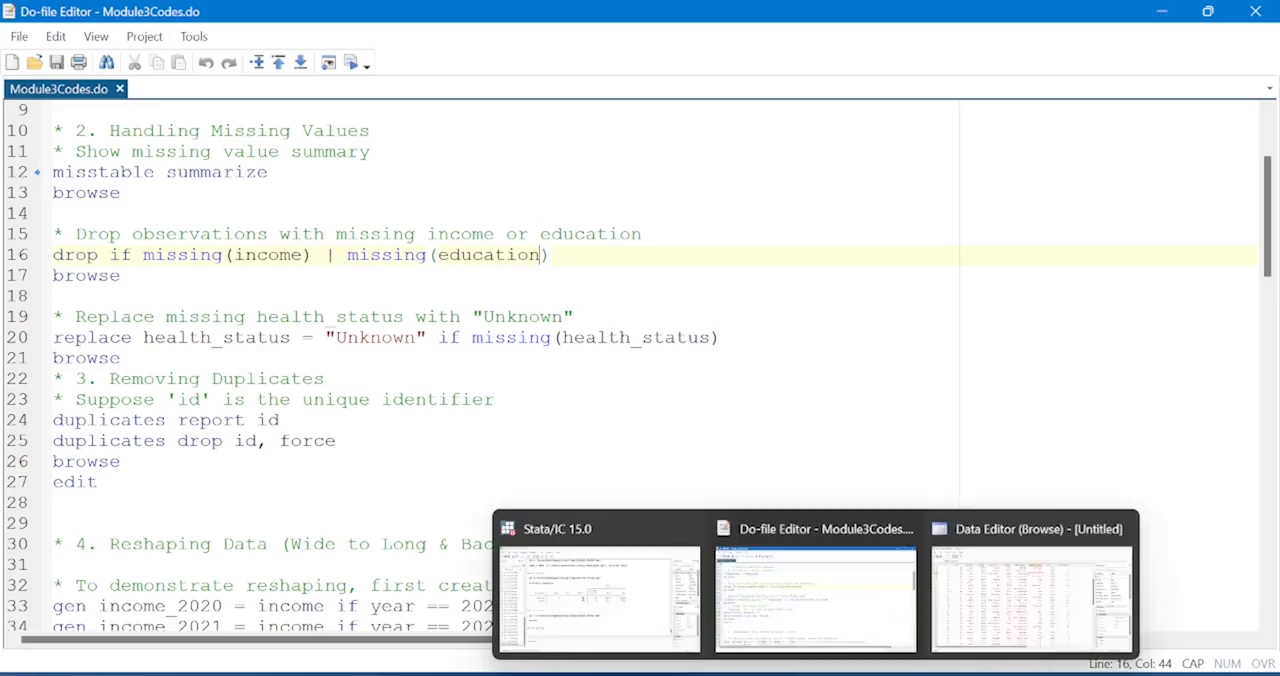
Return to the Data Editor and inspect the education column, then the row and education cell of observation 47.
click(975, 622)
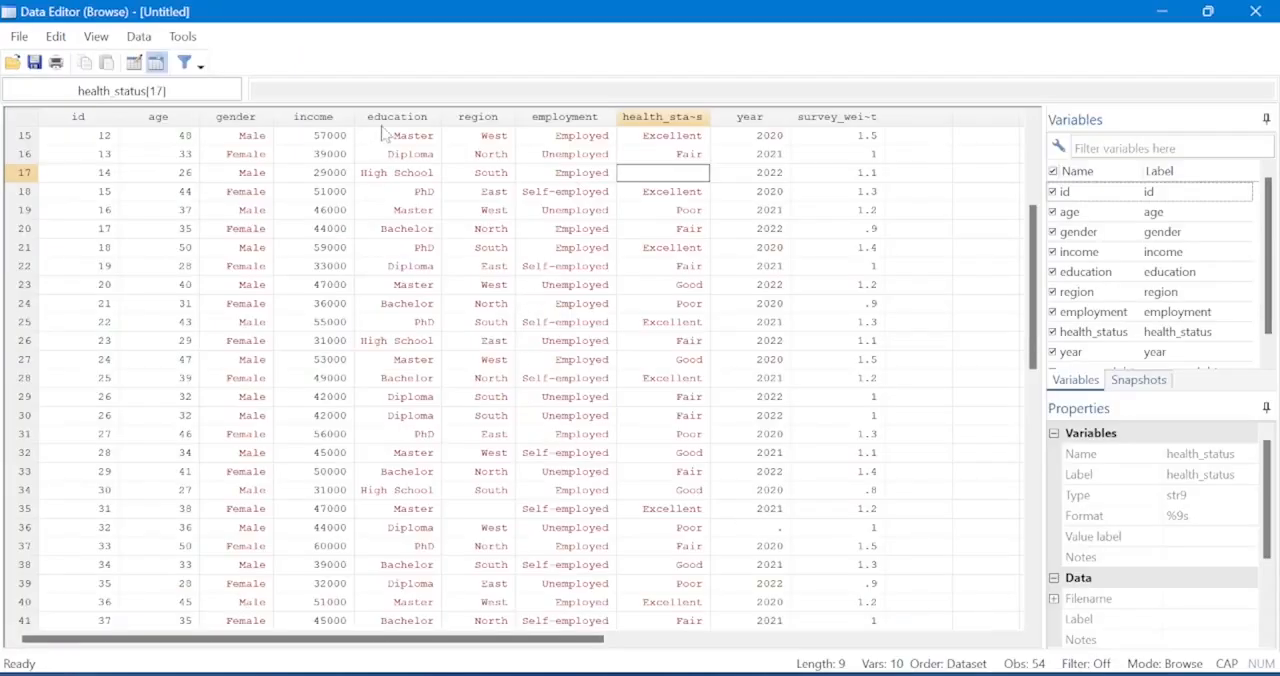
scroll(403, 146, up, 4)
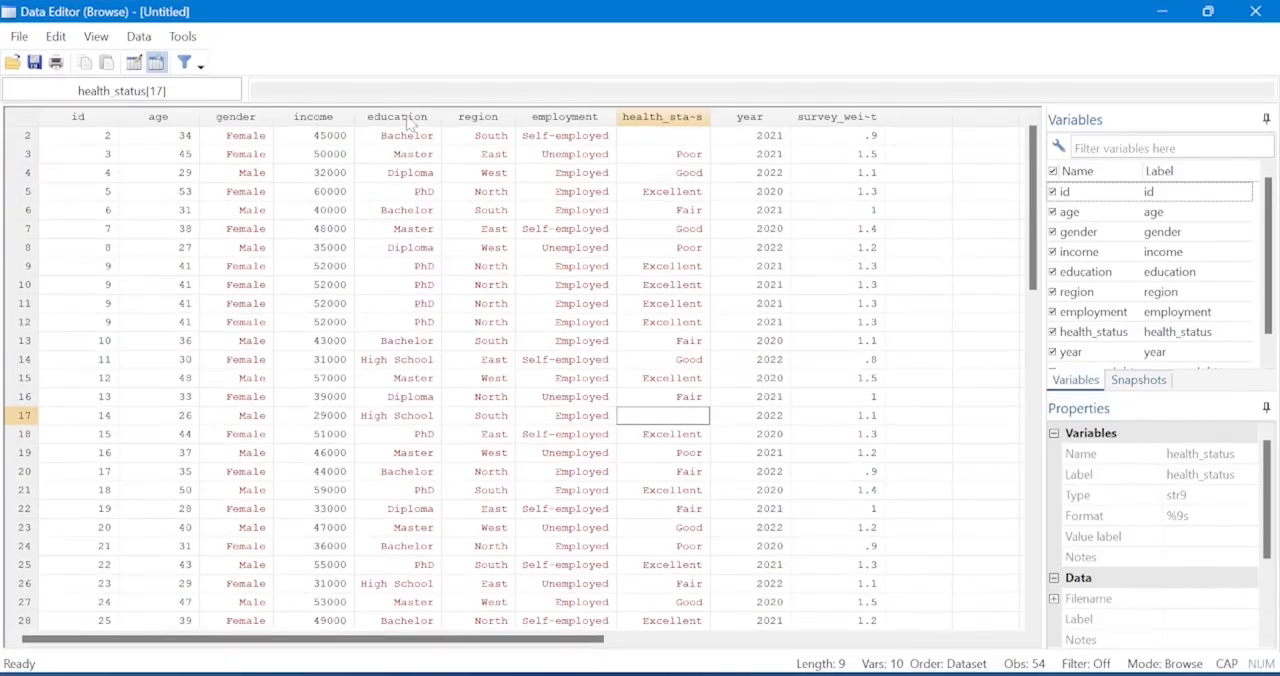
click(405, 117)
scroll(405, 155, down, 3)
scroll(520, 380, down, 8)
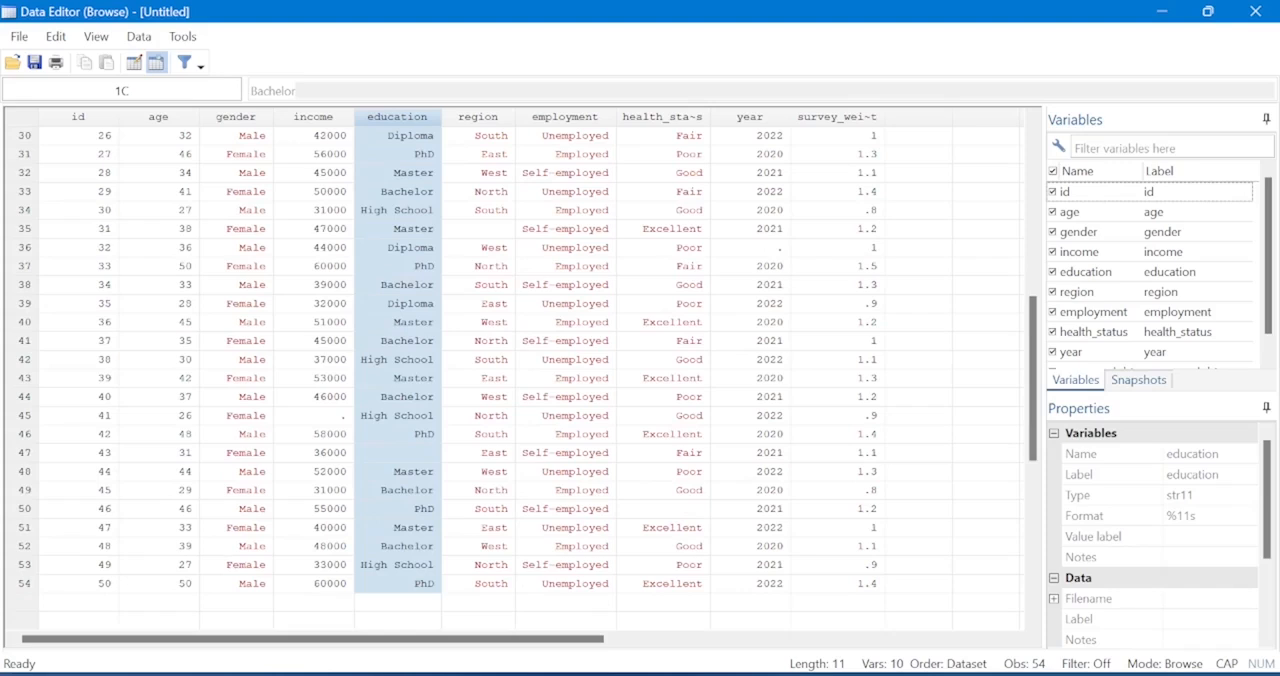
click(24, 453)
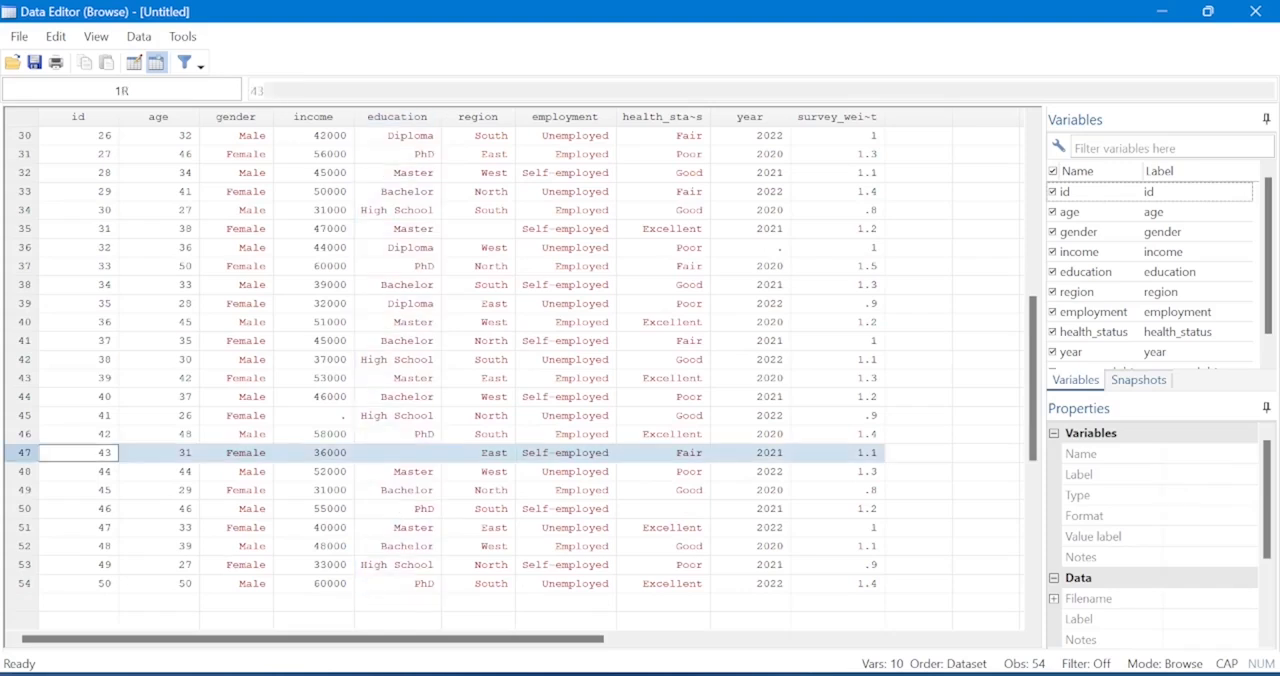
click(398, 453)
Run "drop if missing(income) | missing(education)" from line 16 of the do-file and show its output in the Stata results.
mouse_move(816, 673)
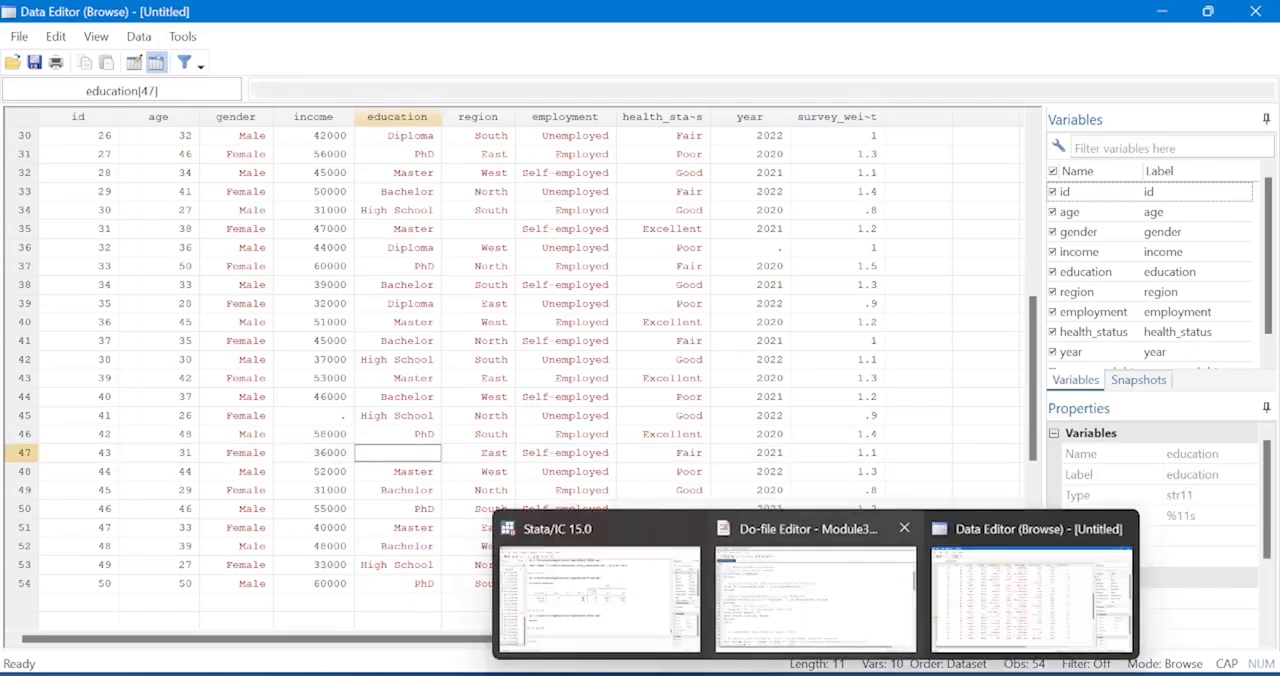
click(815, 590)
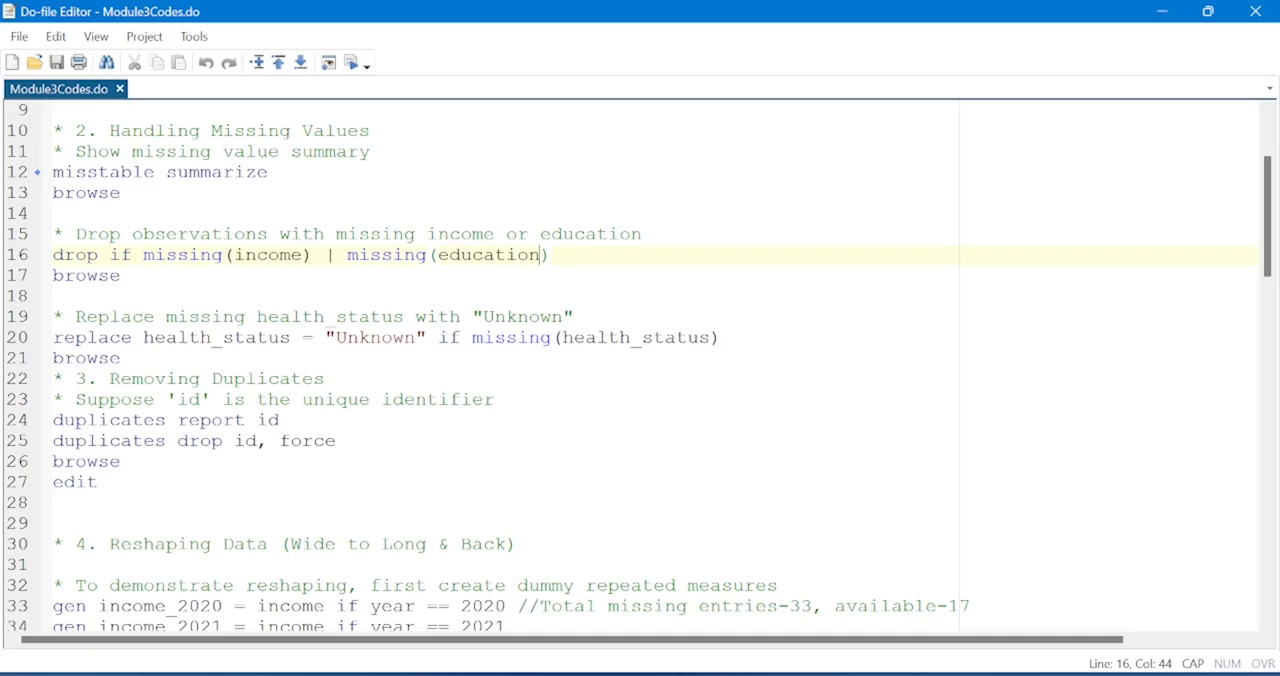
click(24, 258)
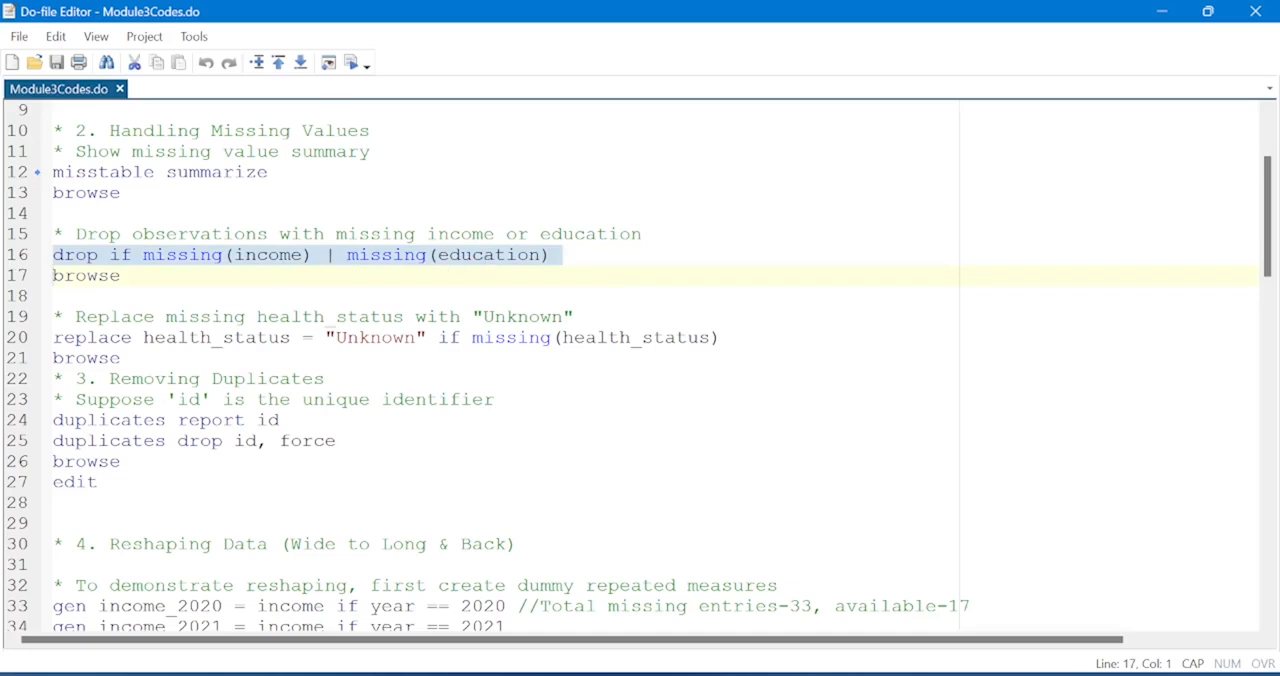
key(shift+Left)
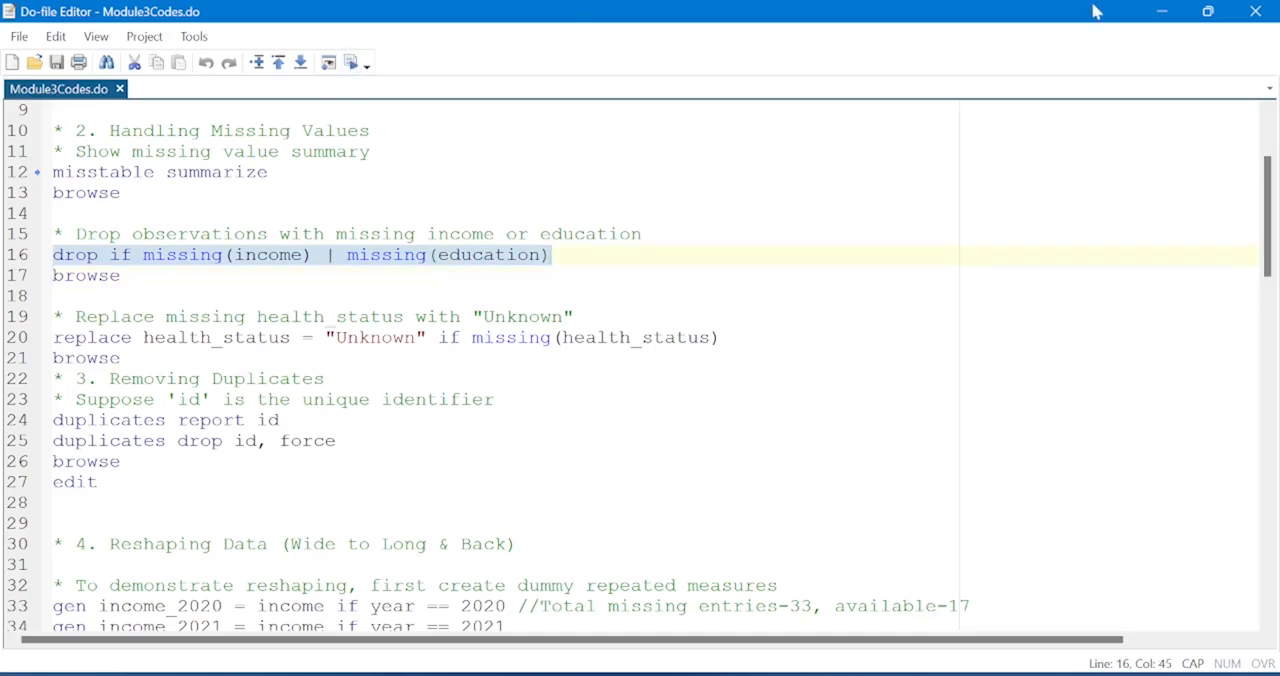
click(1207, 13)
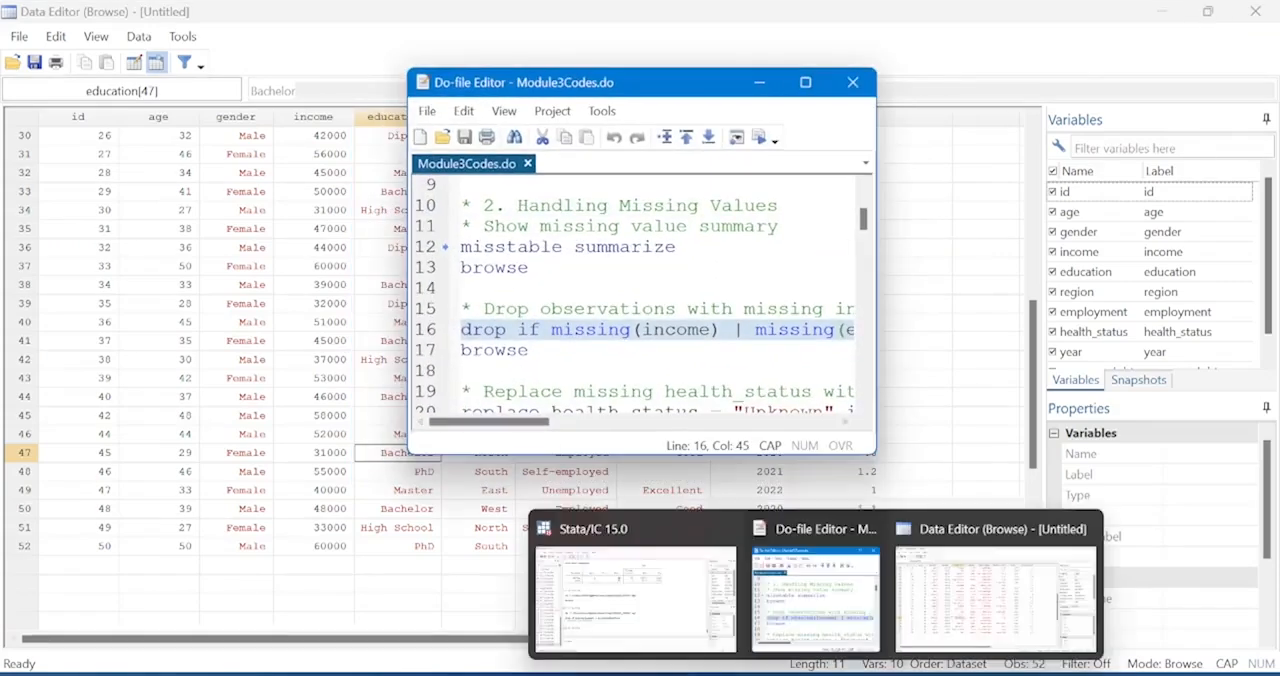
click(652, 573)
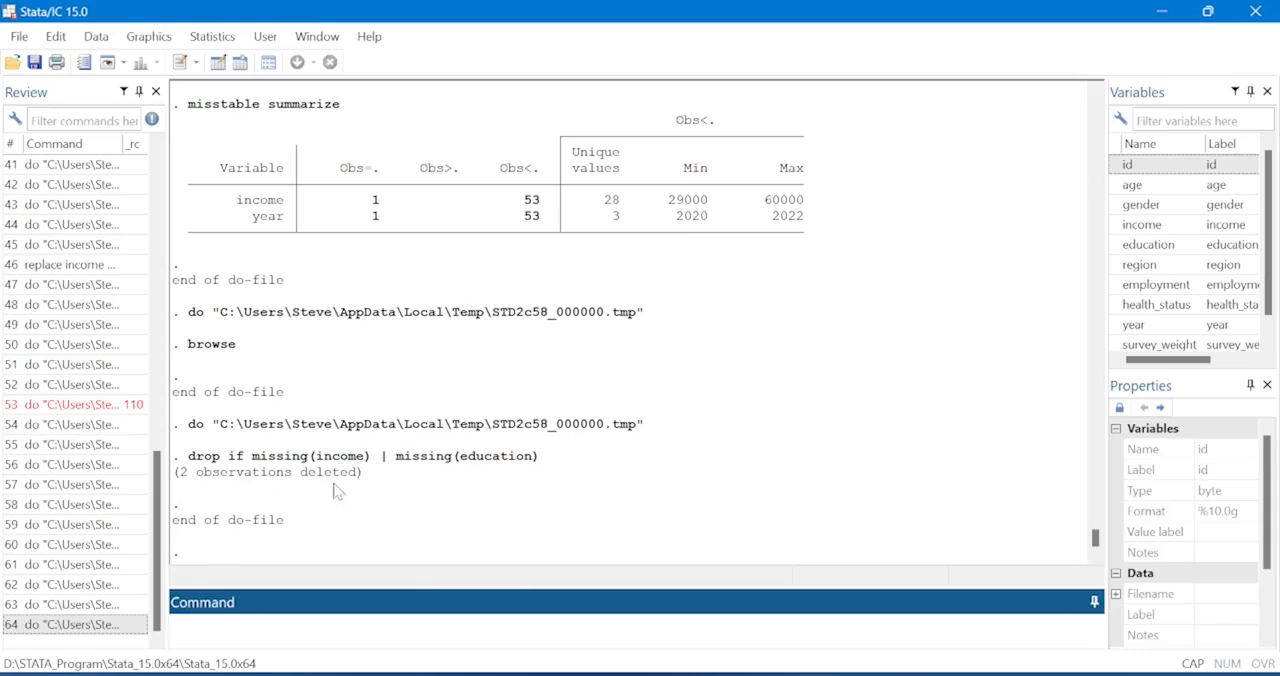
Execute the browse command on line 17 of the do-file to open the reduced dataset.
mouse_move(833, 664)
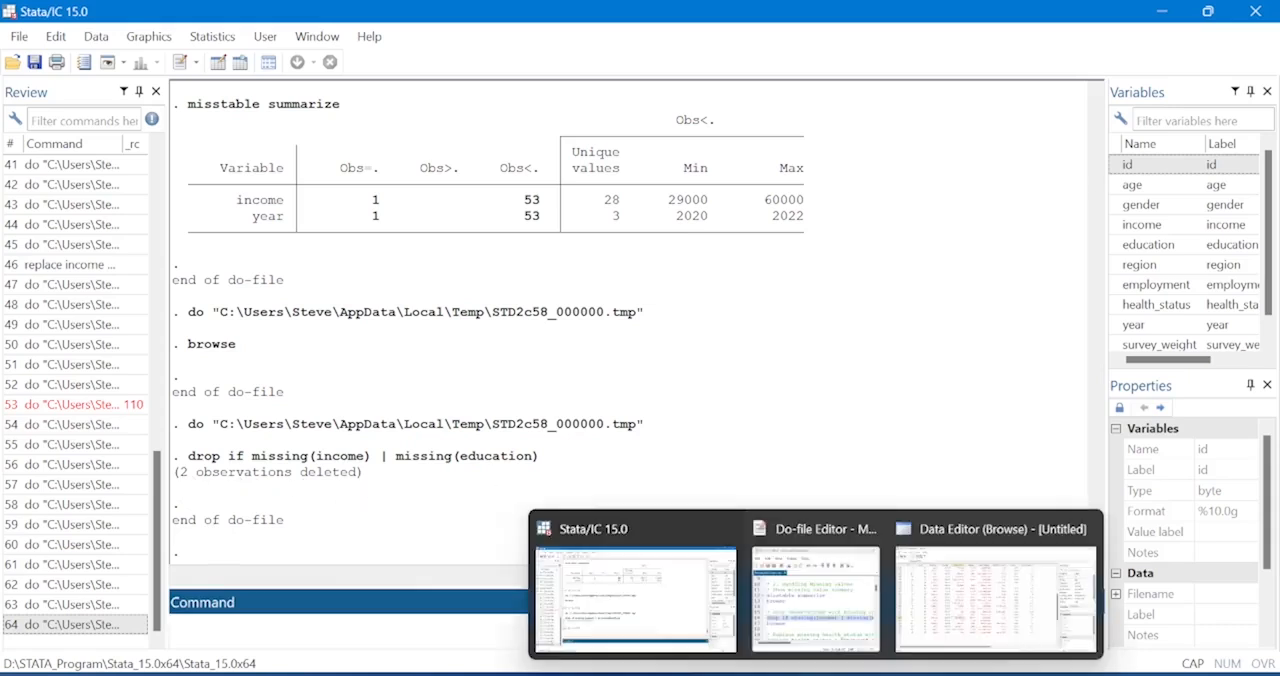
click(845, 592)
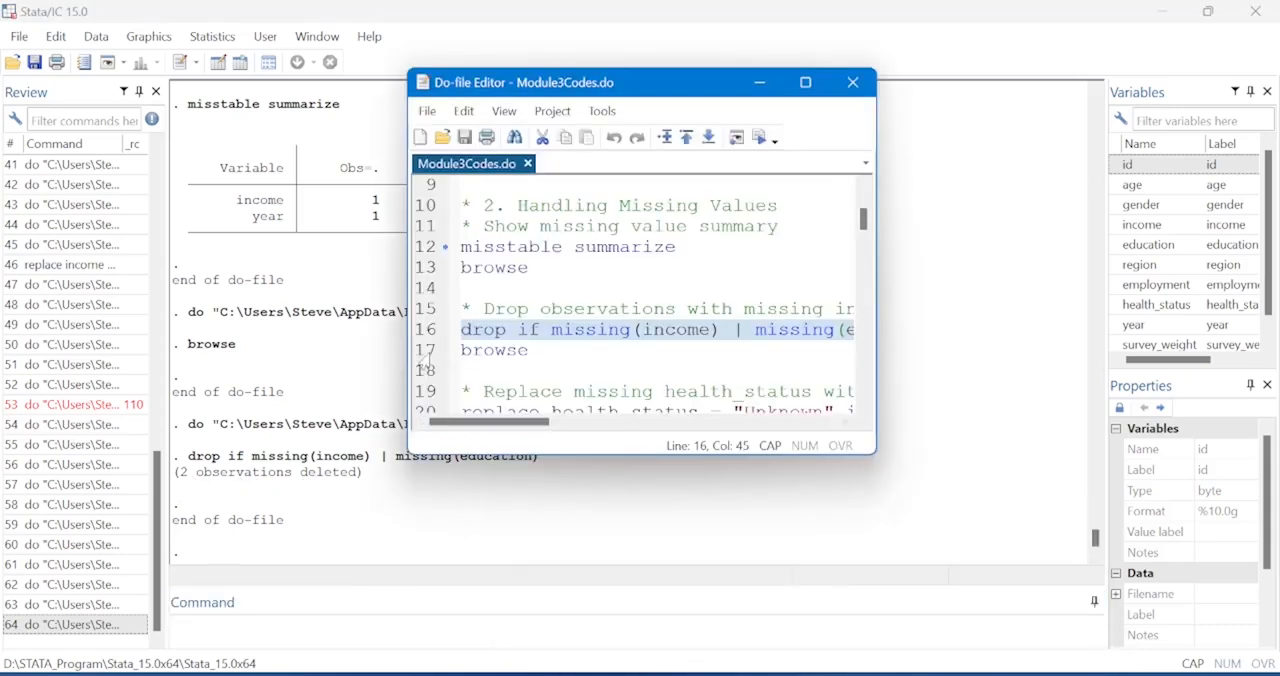
click(424, 354)
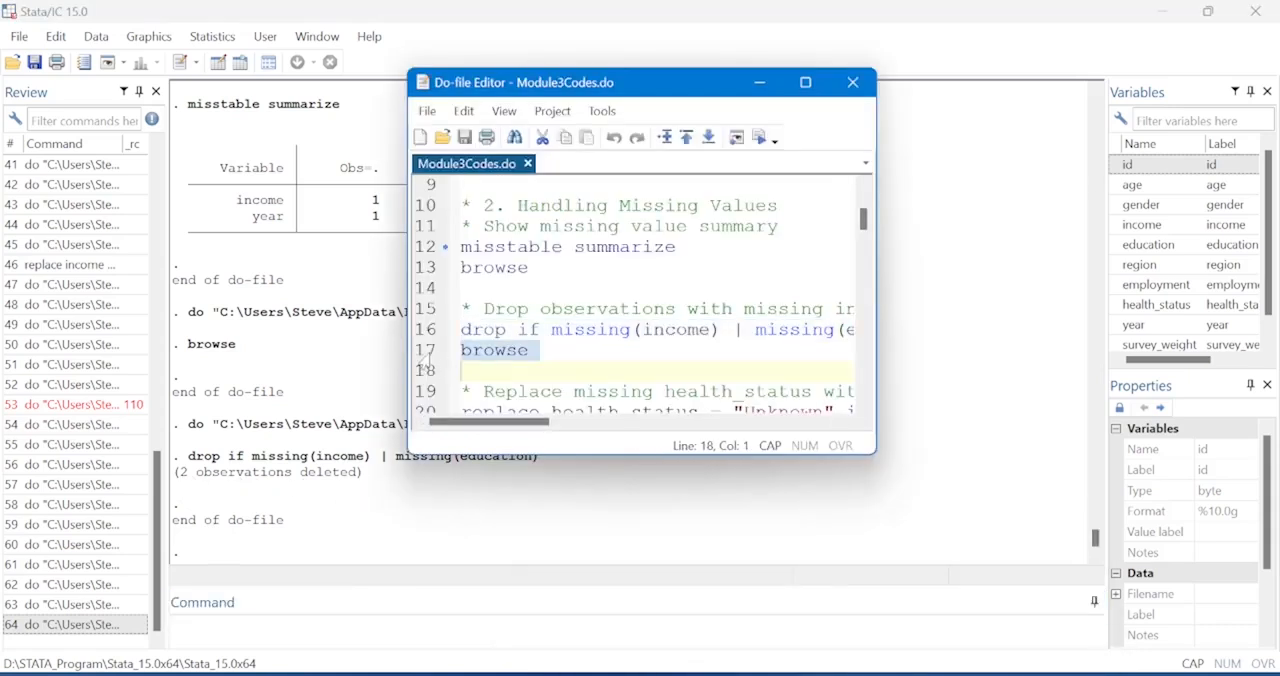
click(759, 138)
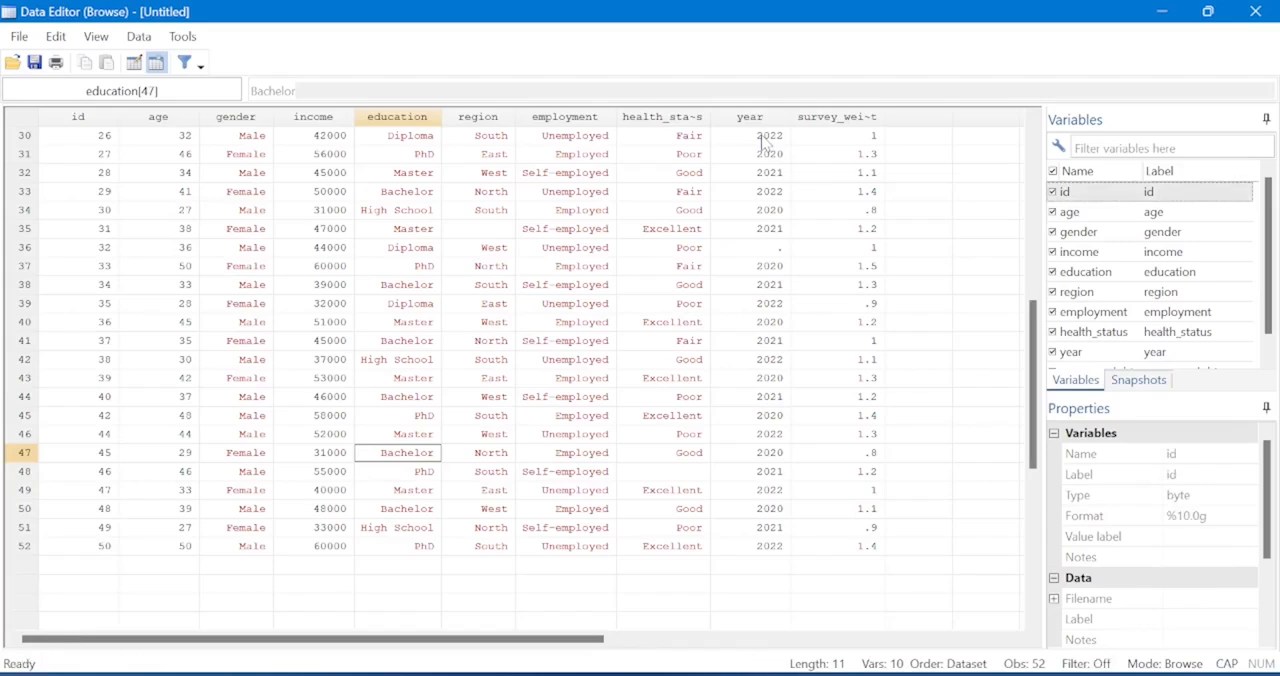
Check the income cell of observation 45 and look through the whole income column for missing values.
mouse_move(827, 668)
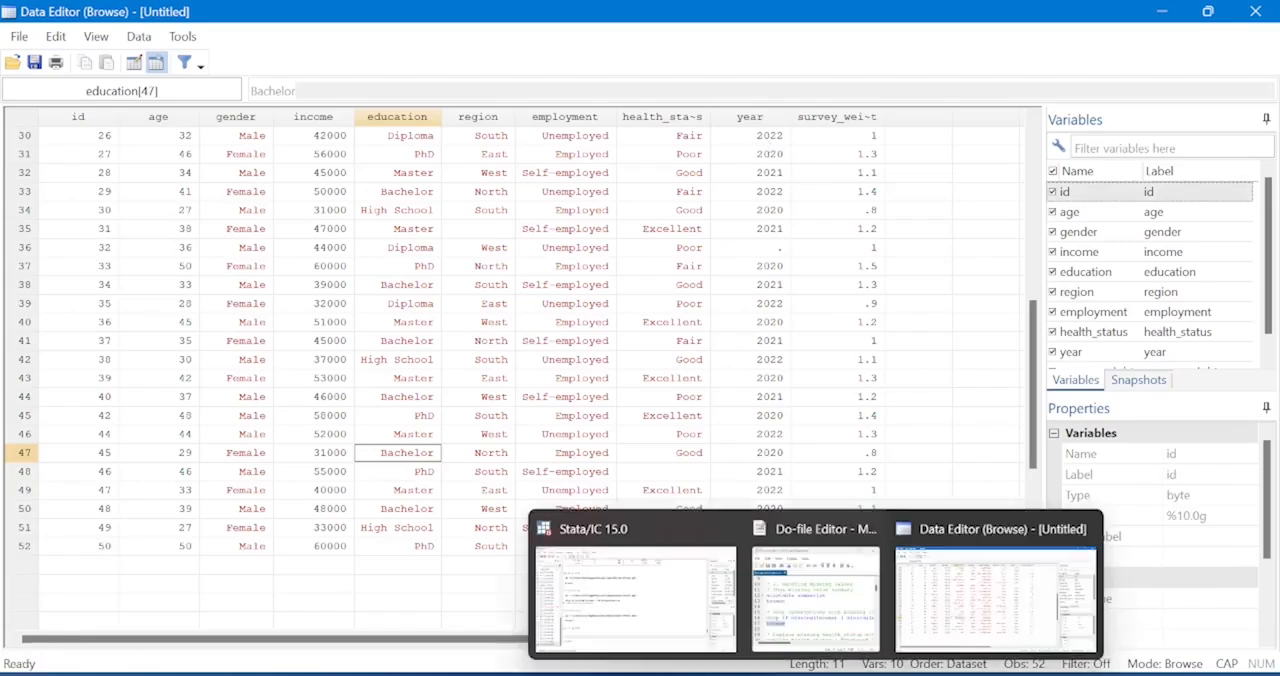
click(825, 593)
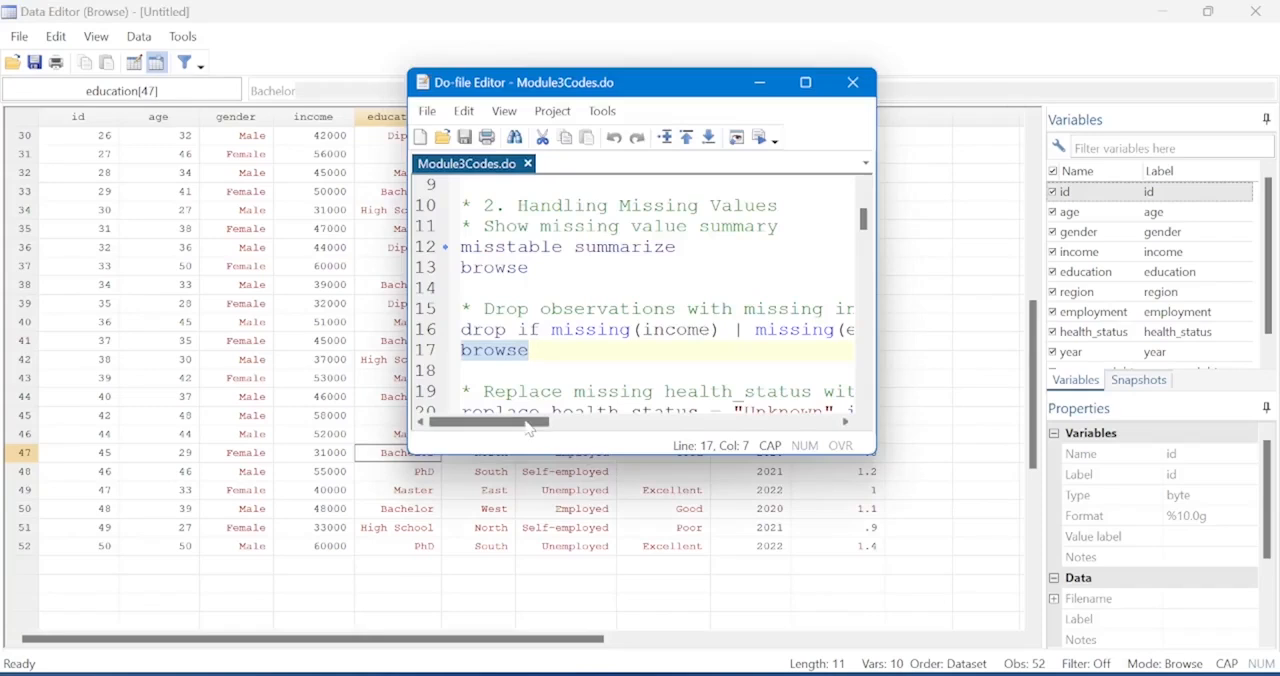
mouse_move(526, 426)
mouse_down()
mouse_move(598, 424)
mouse_move(502, 424)
mouse_up()
click(348, 416)
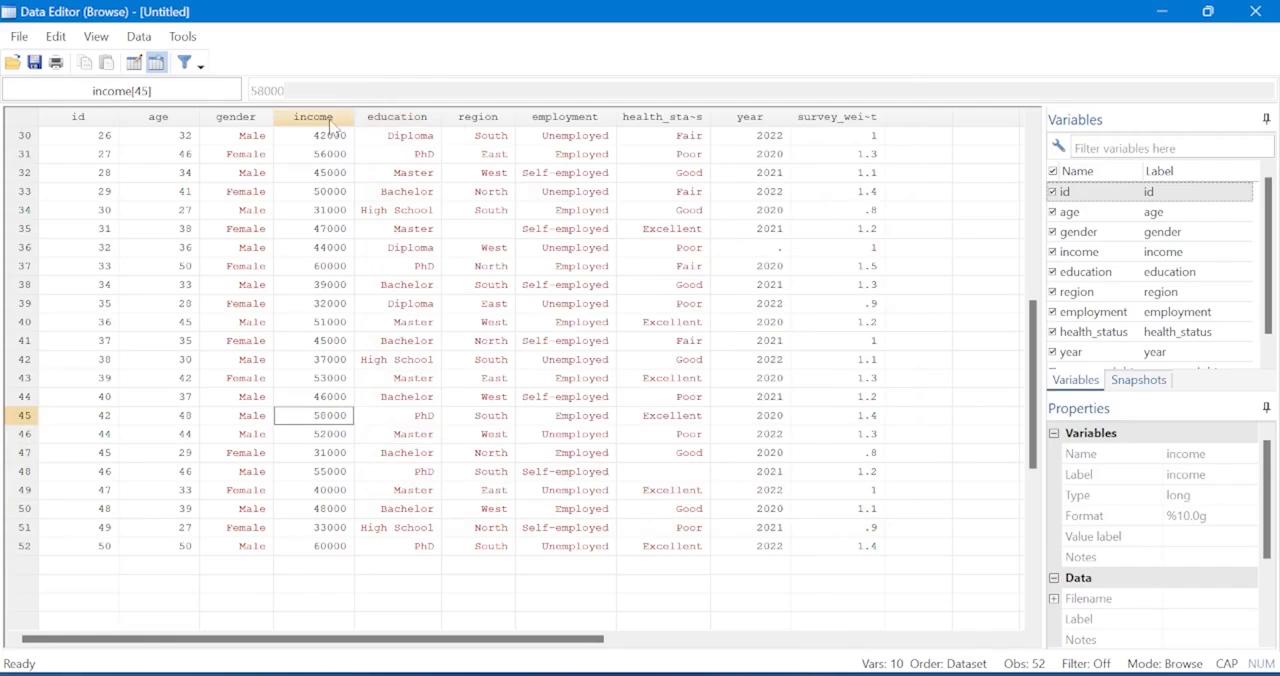
scroll(330, 123, up, 8)
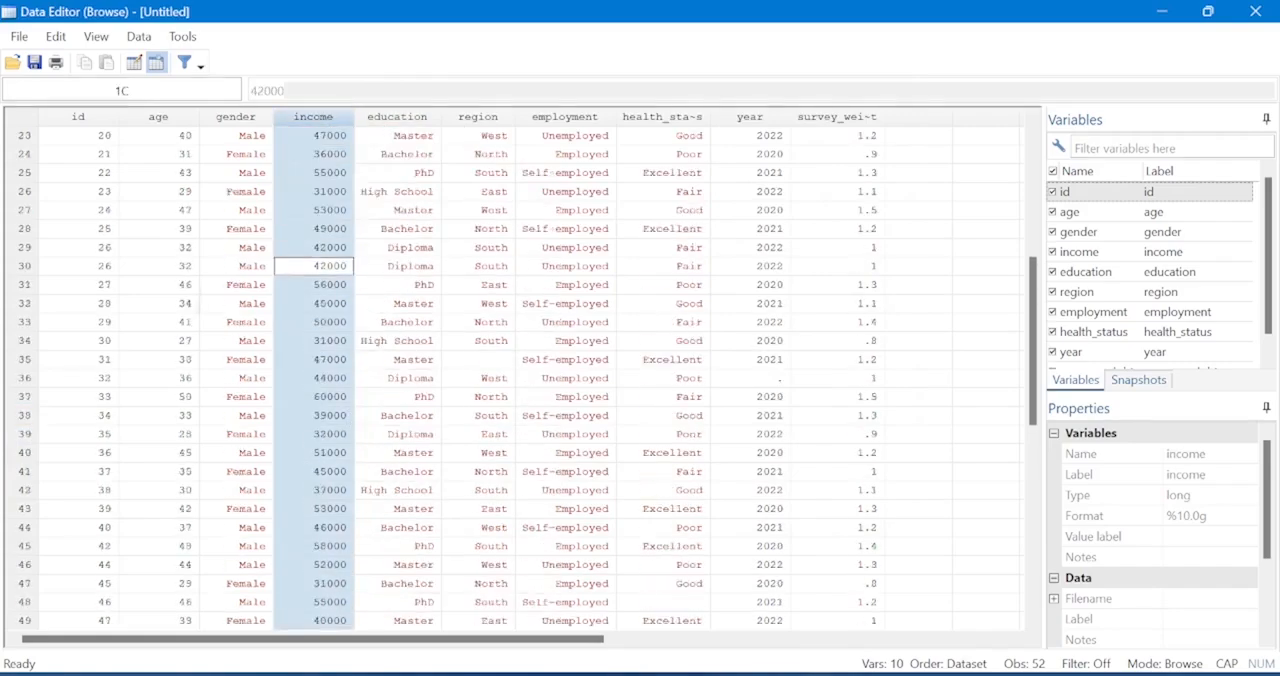
scroll(520, 370, up, 2)
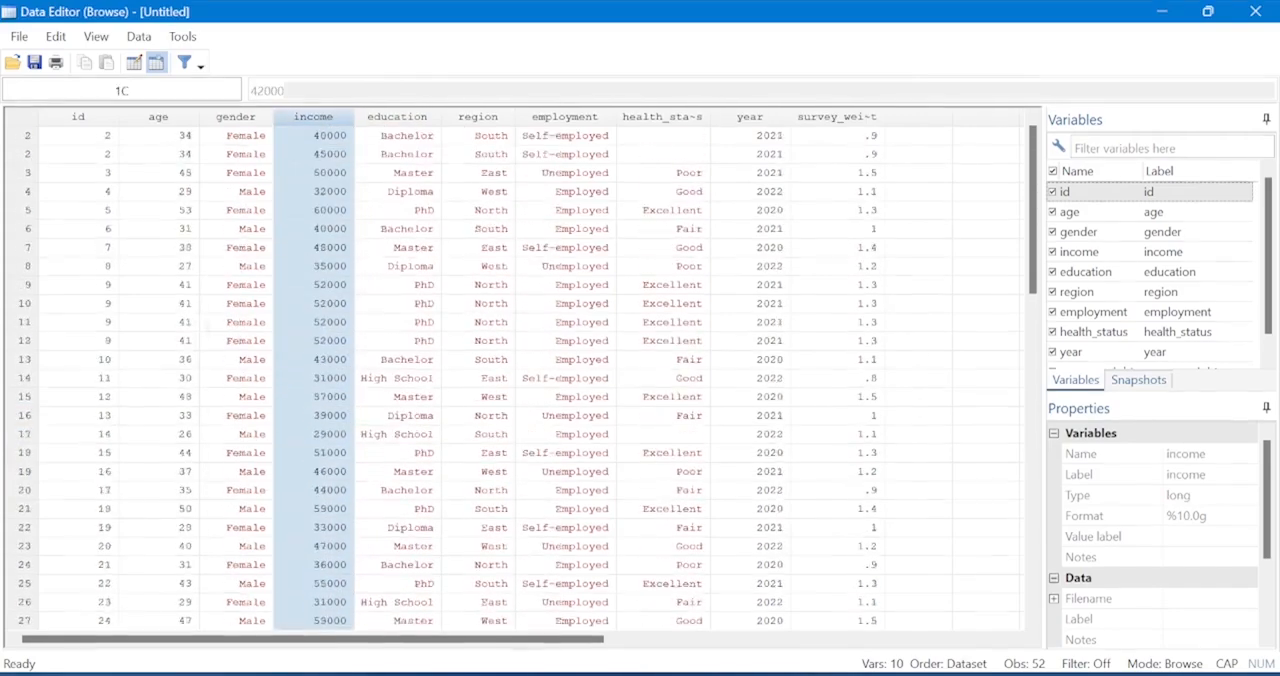
scroll(520, 370, down, 13)
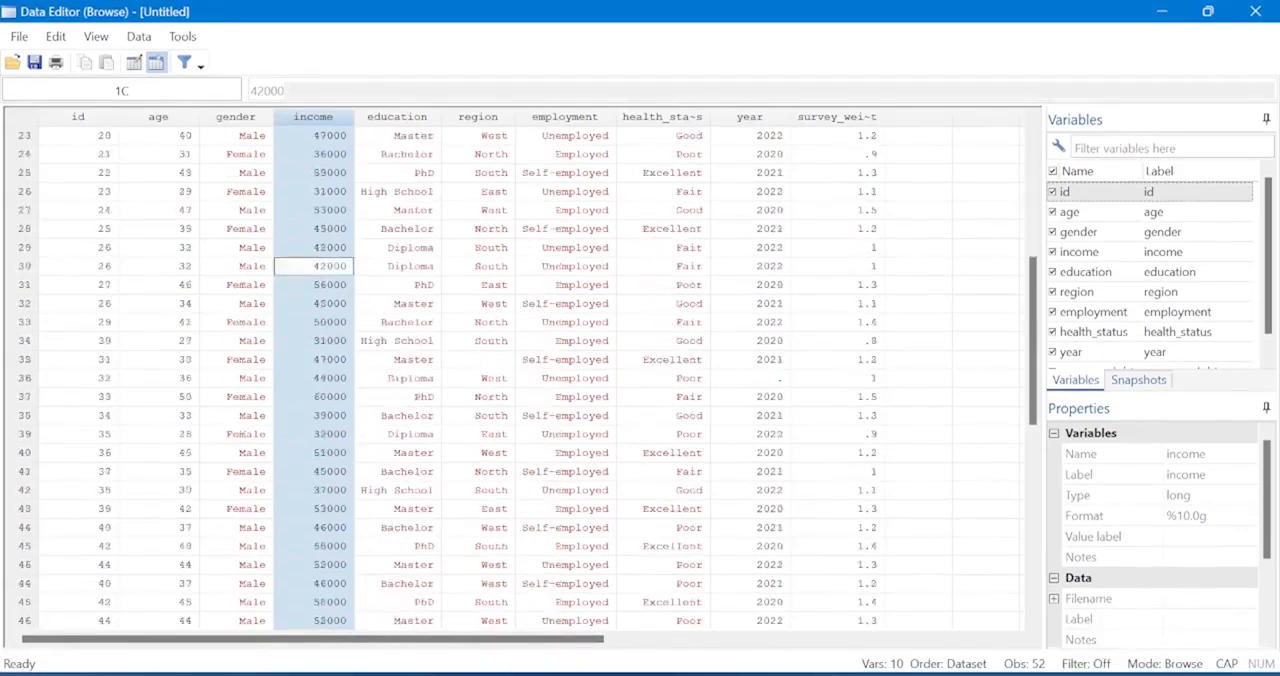
scroll(520, 370, up, 1)
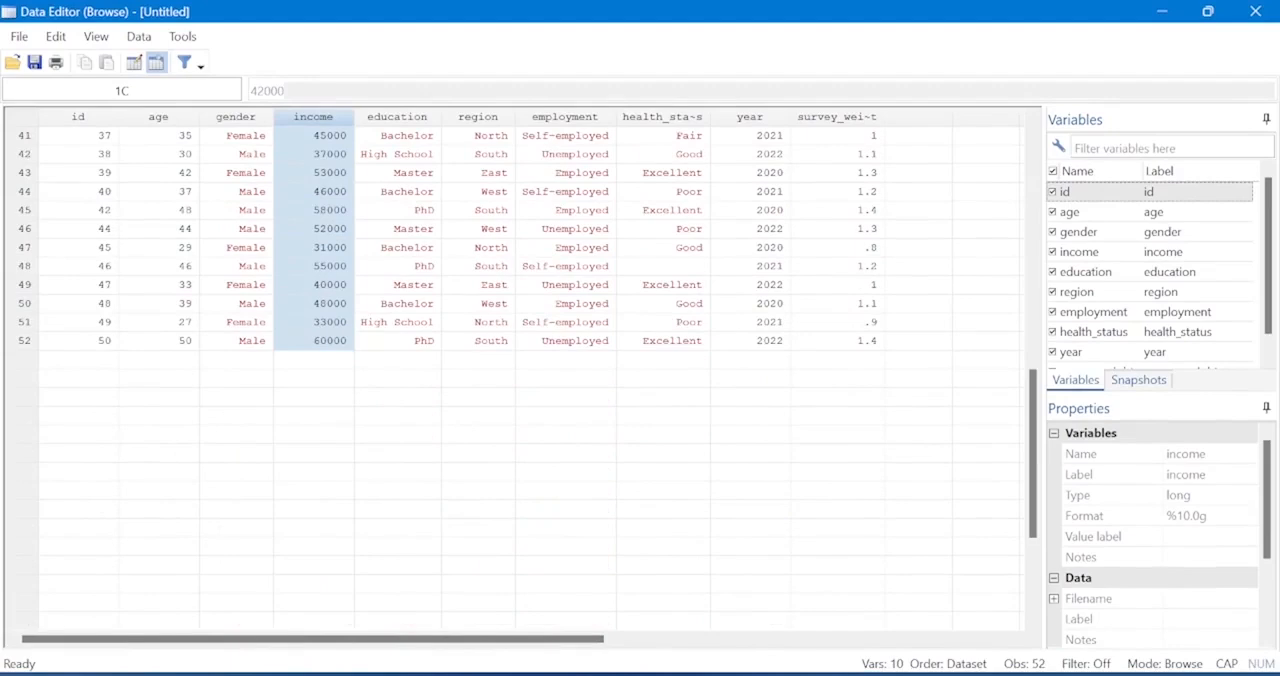
Select the education column and look through its observations for missing values.
click(397, 117)
scroll(520, 370, up, 7)
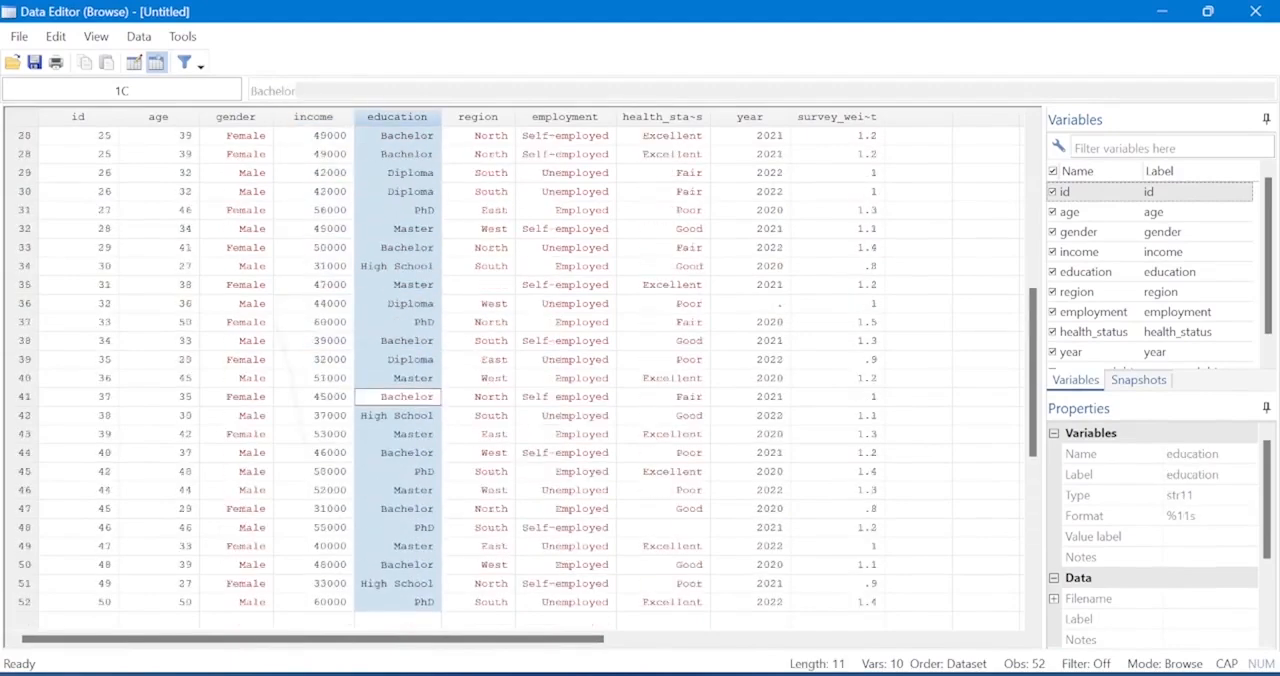
scroll(520, 370, up, 7)
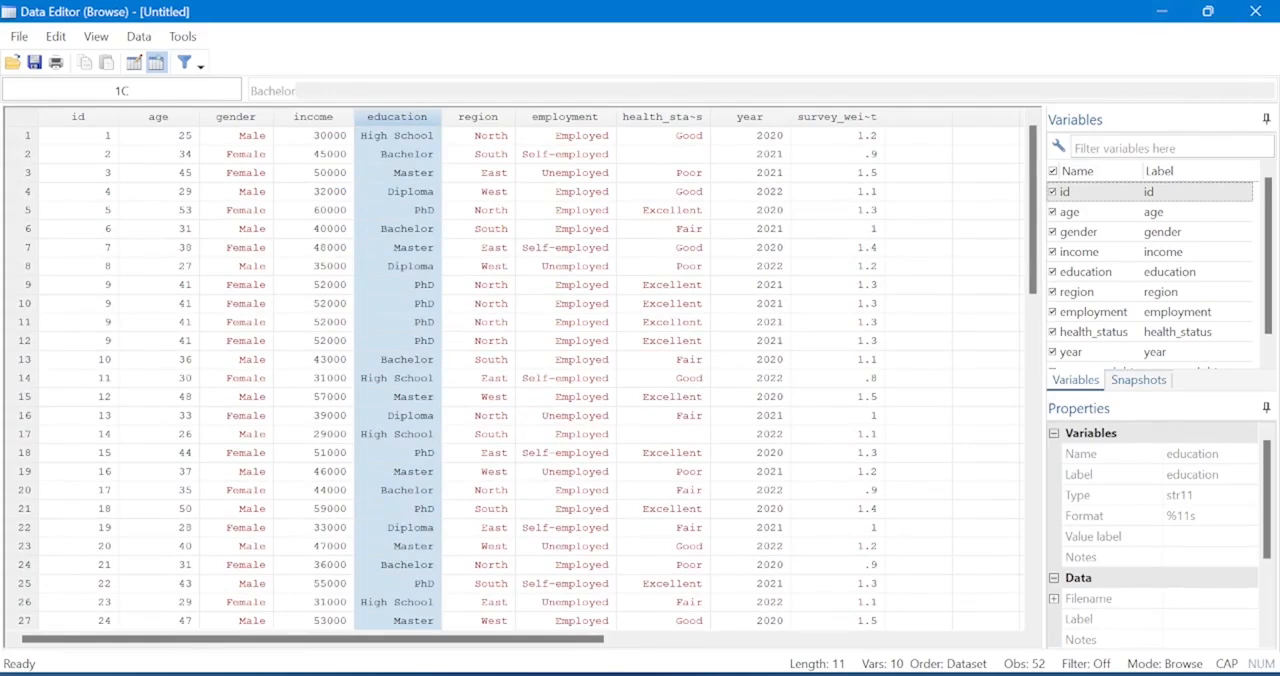
Close the Data Editor and place the cursor on line 18 of the do-file, below the browse command.
mouse_move(816, 674)
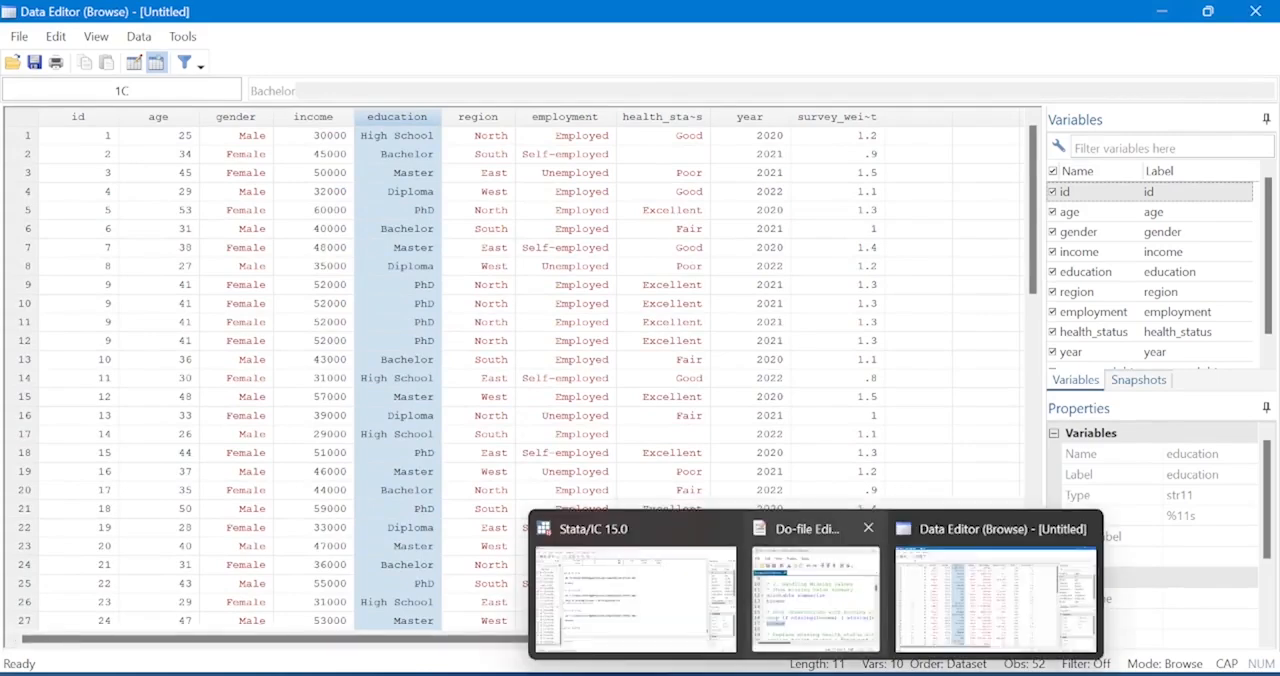
click(1255, 11)
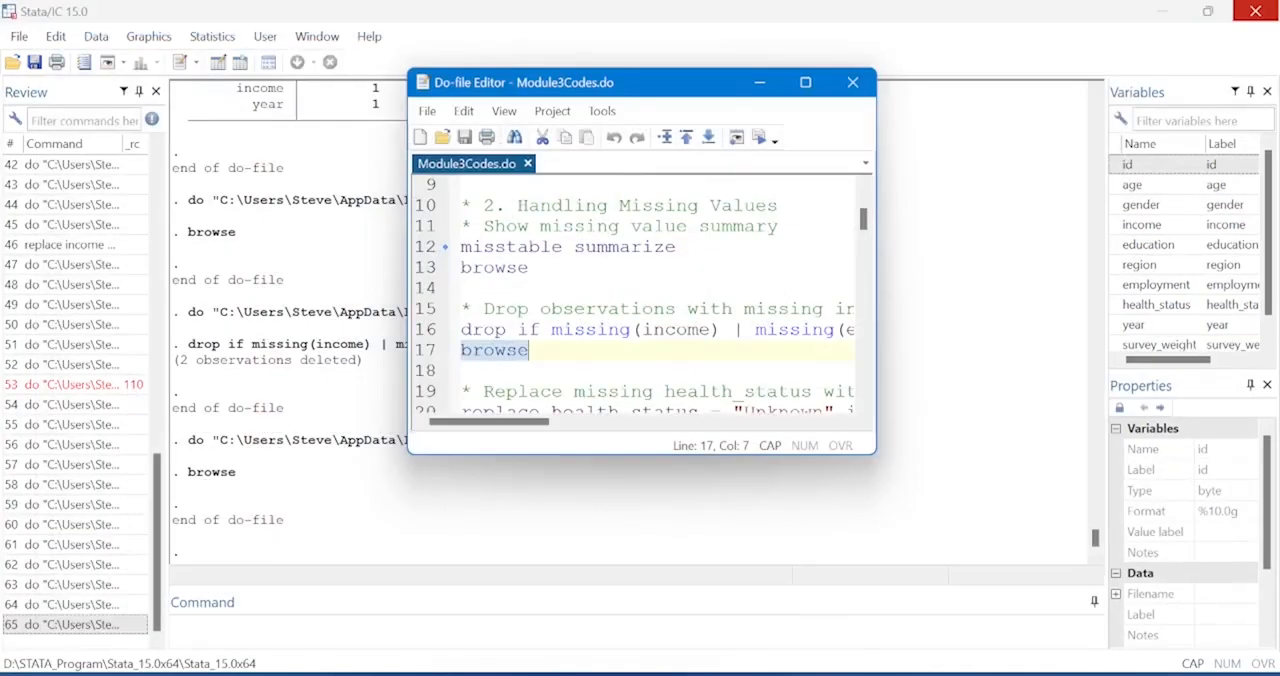
key(Down)
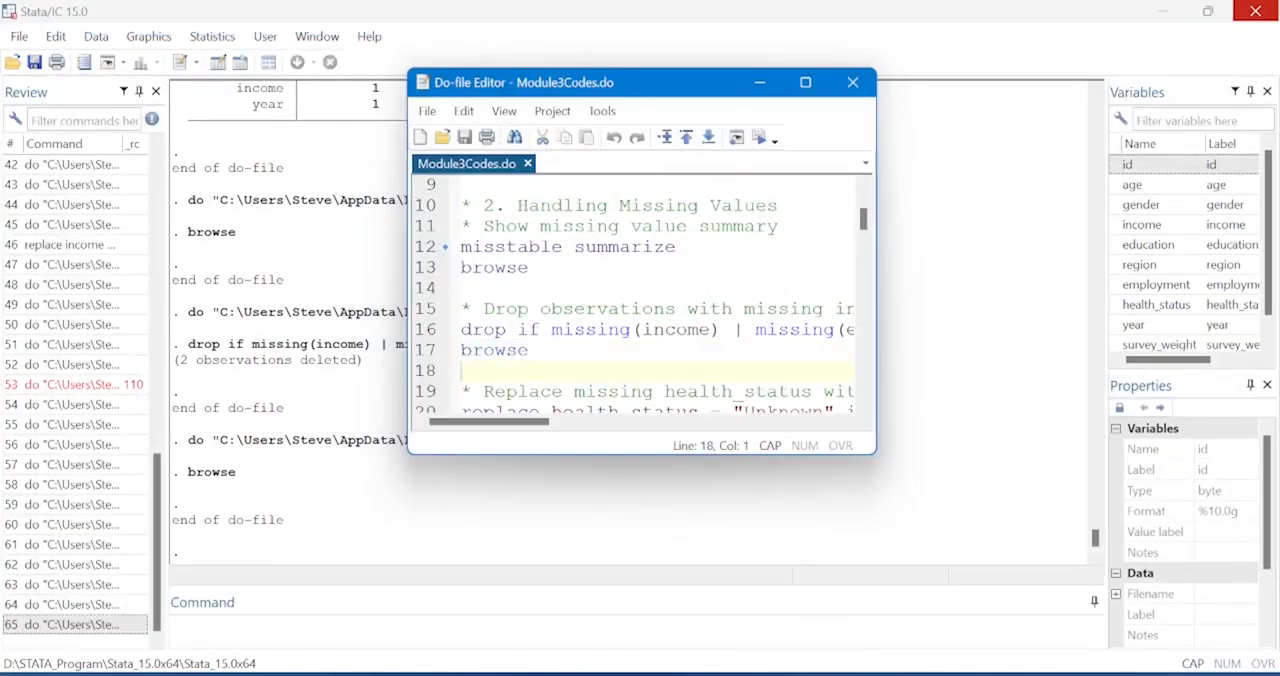
Enlarge the do-file window and execute the browse command on line 21 to open the dataset.
key(Down)
key(Down)
key(Down)
key(Down)
key(Down)
key(Down)
key(Down)
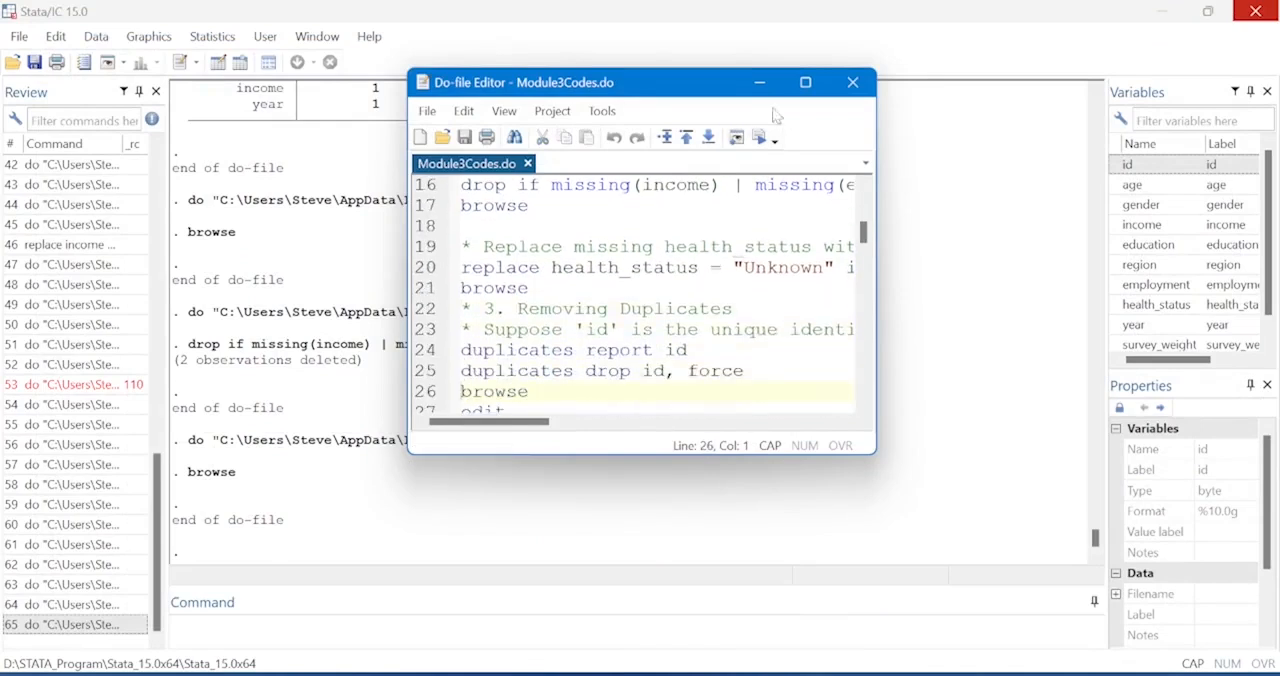
mouse_move(805, 82)
click(805, 83)
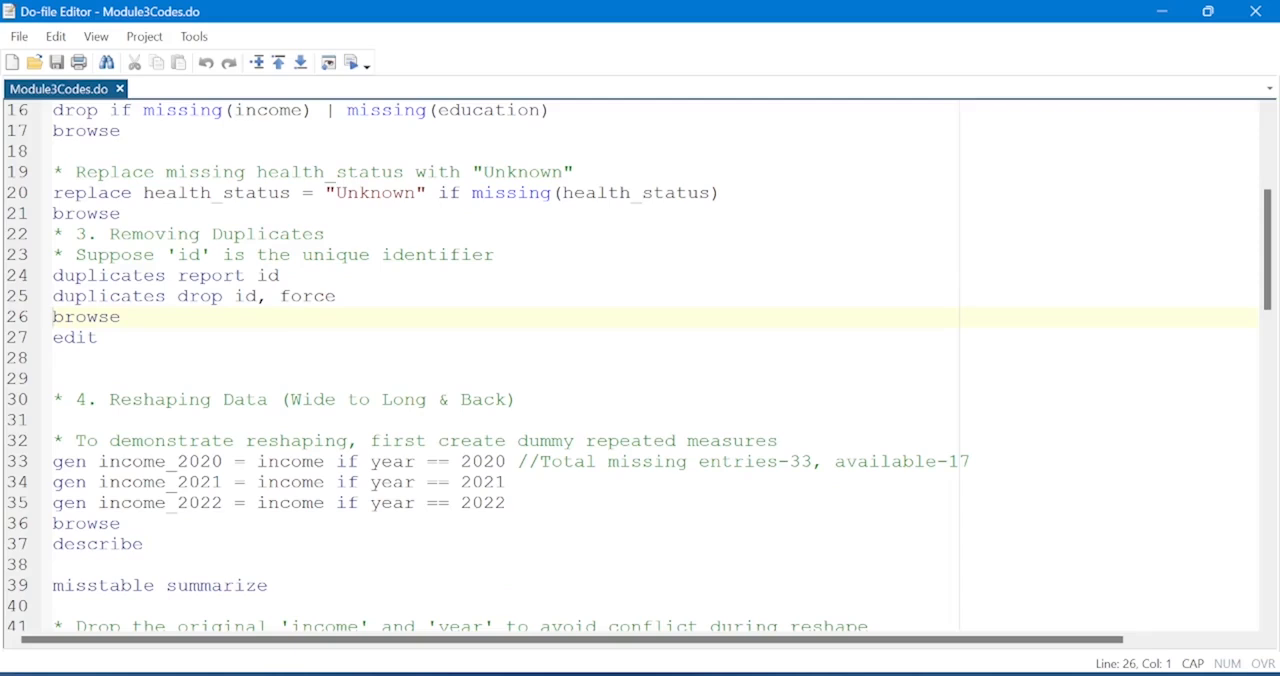
click(12, 214)
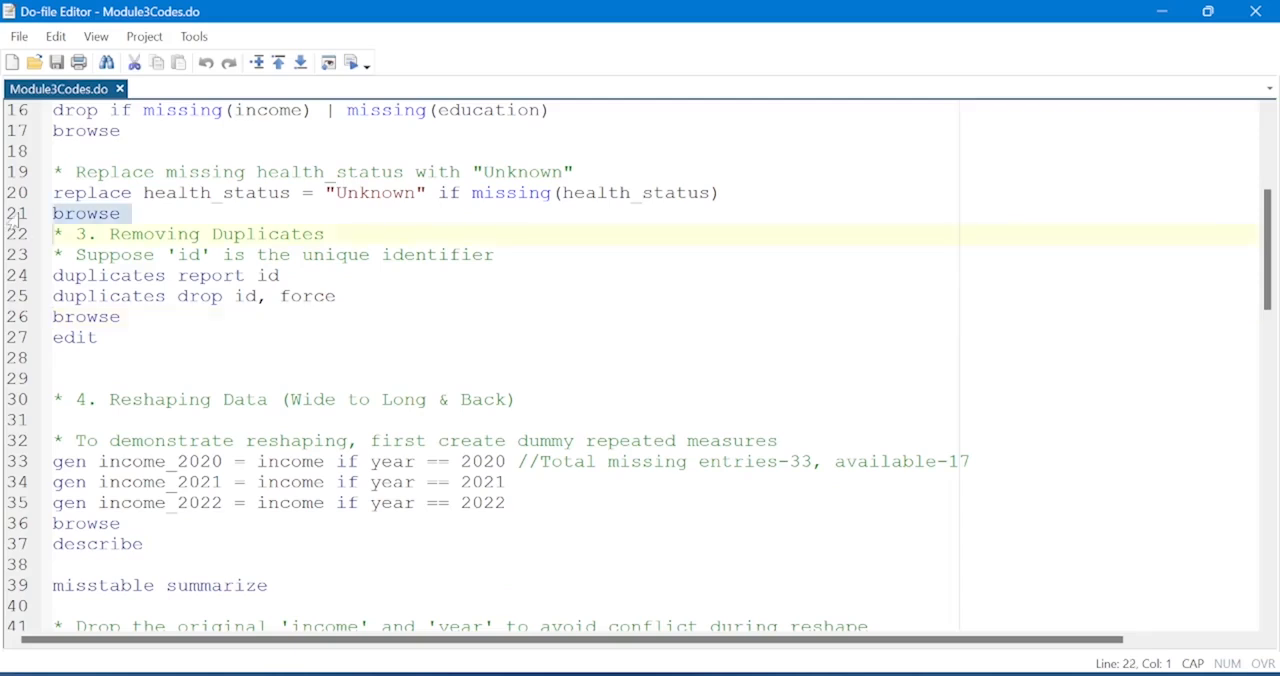
click(352, 63)
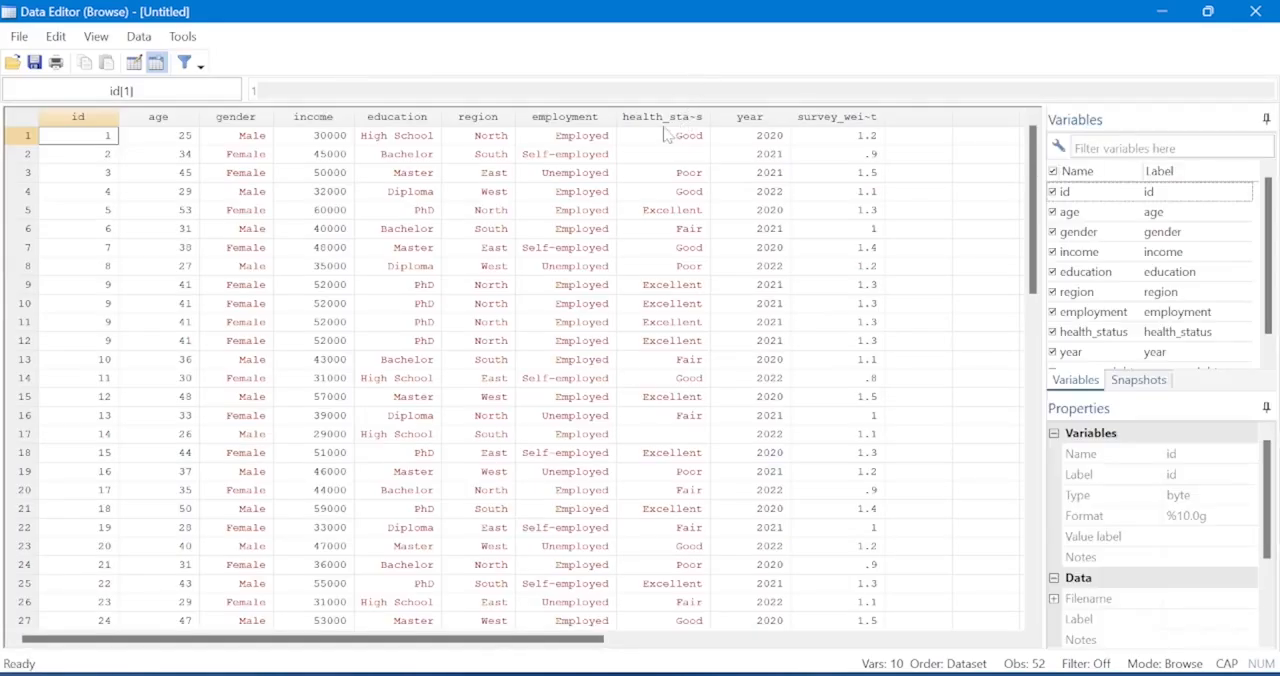
Select the health_status column and look through it for missing values, checking the cells of observations 2, 17 and 48.
click(666, 118)
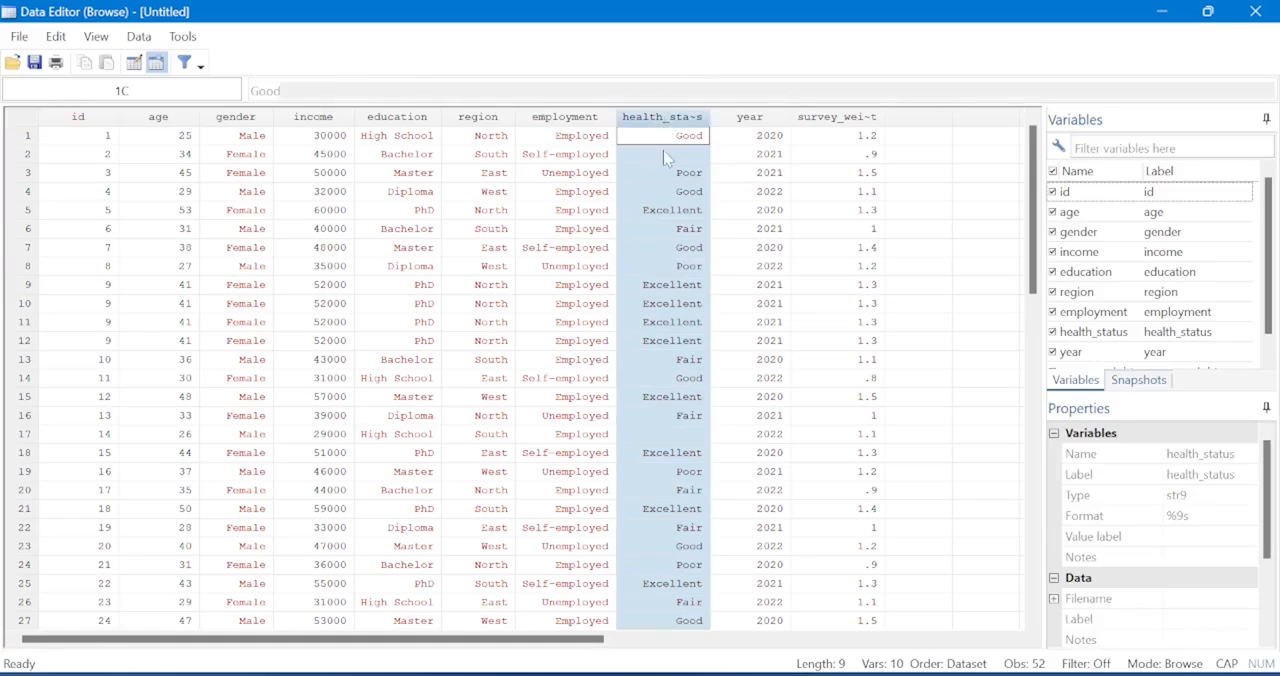
click(666, 155)
click(678, 434)
scroll(678, 434, down, 2)
scroll(678, 434, down, 1)
scroll(520, 375, down, 6)
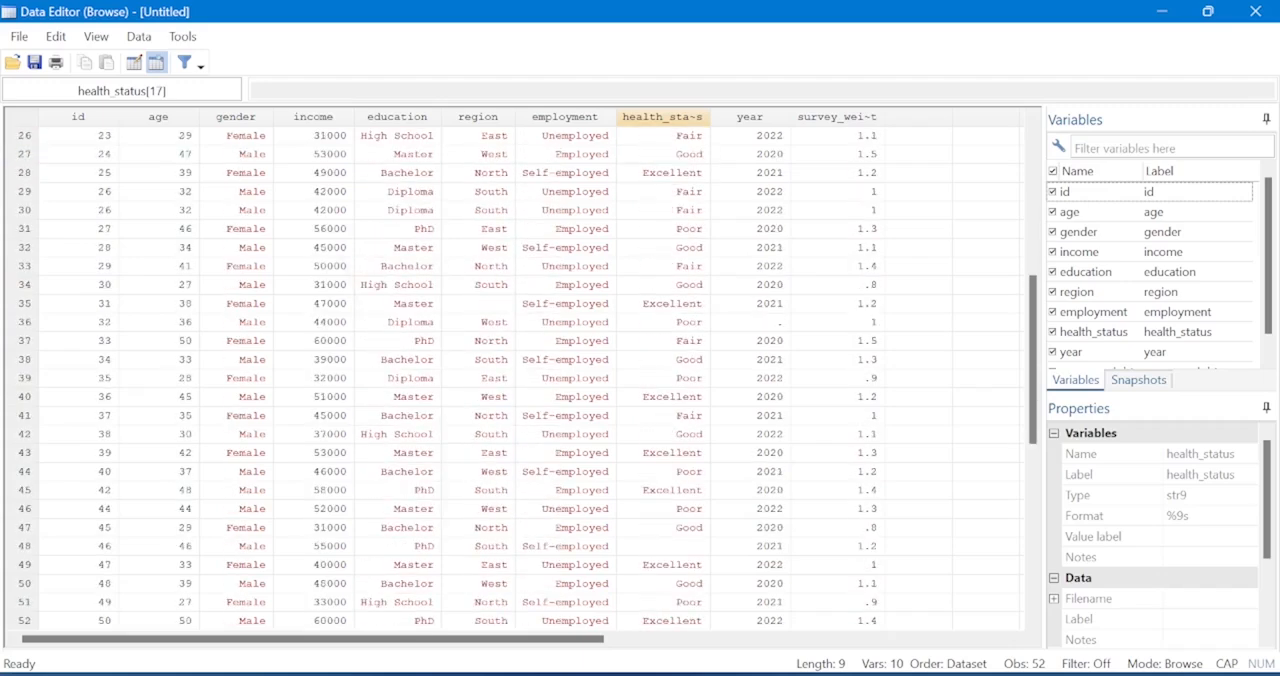
click(663, 547)
scroll(520, 375, down, 2)
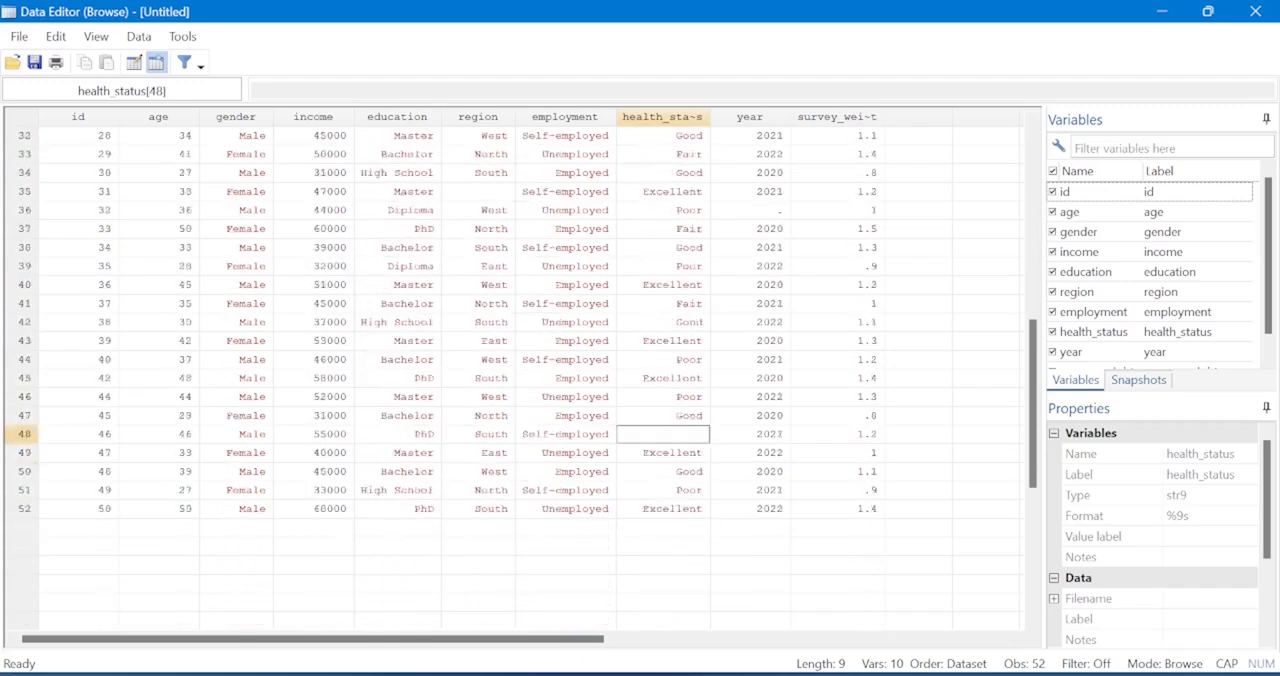
scroll(520, 375, up, 10)
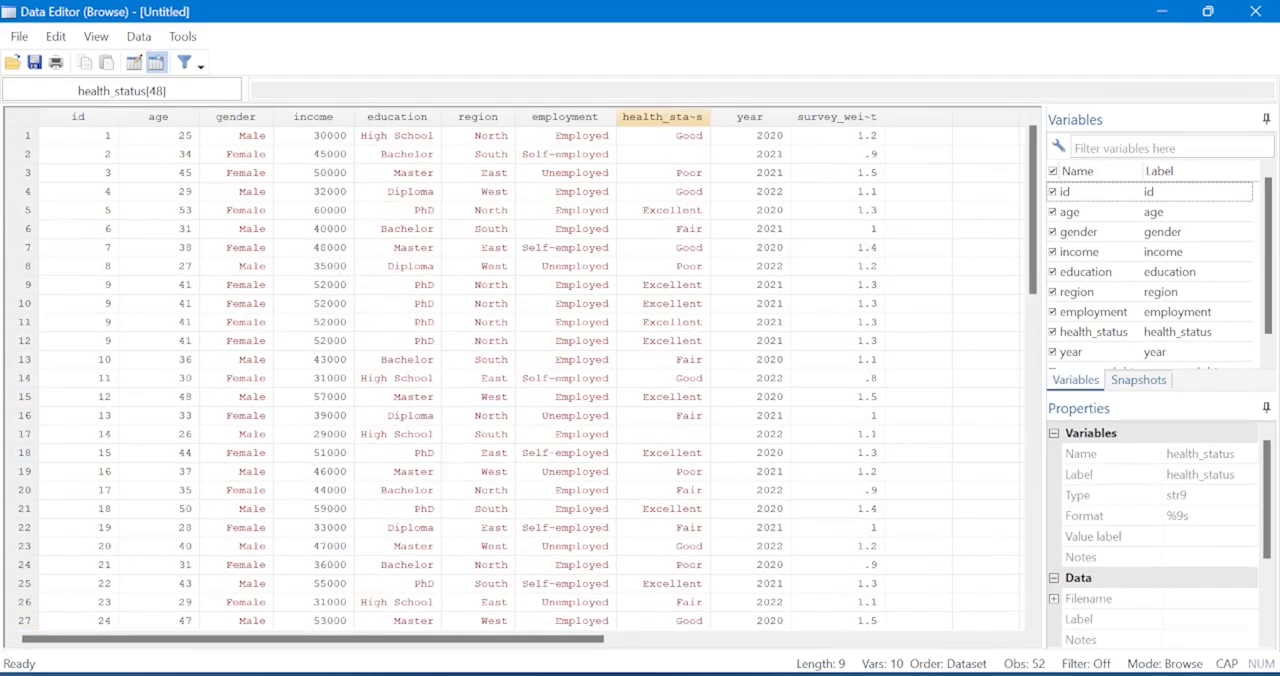
mouse_move(816, 674)
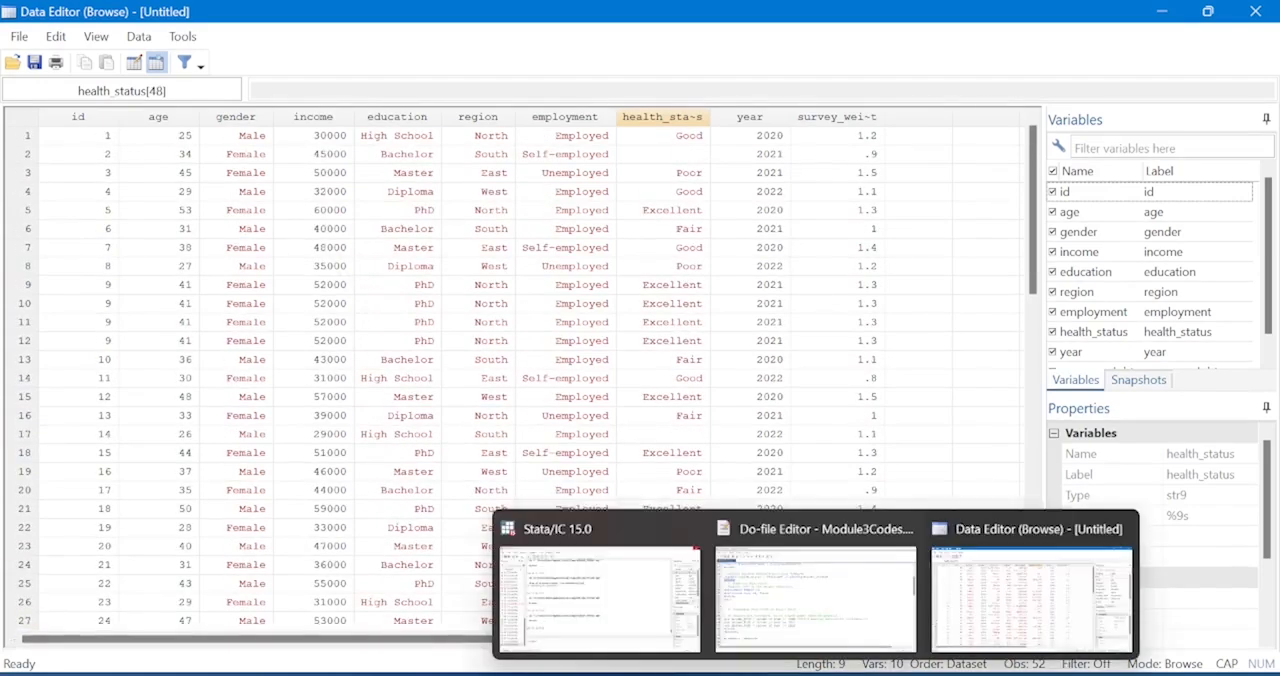
click(663, 154)
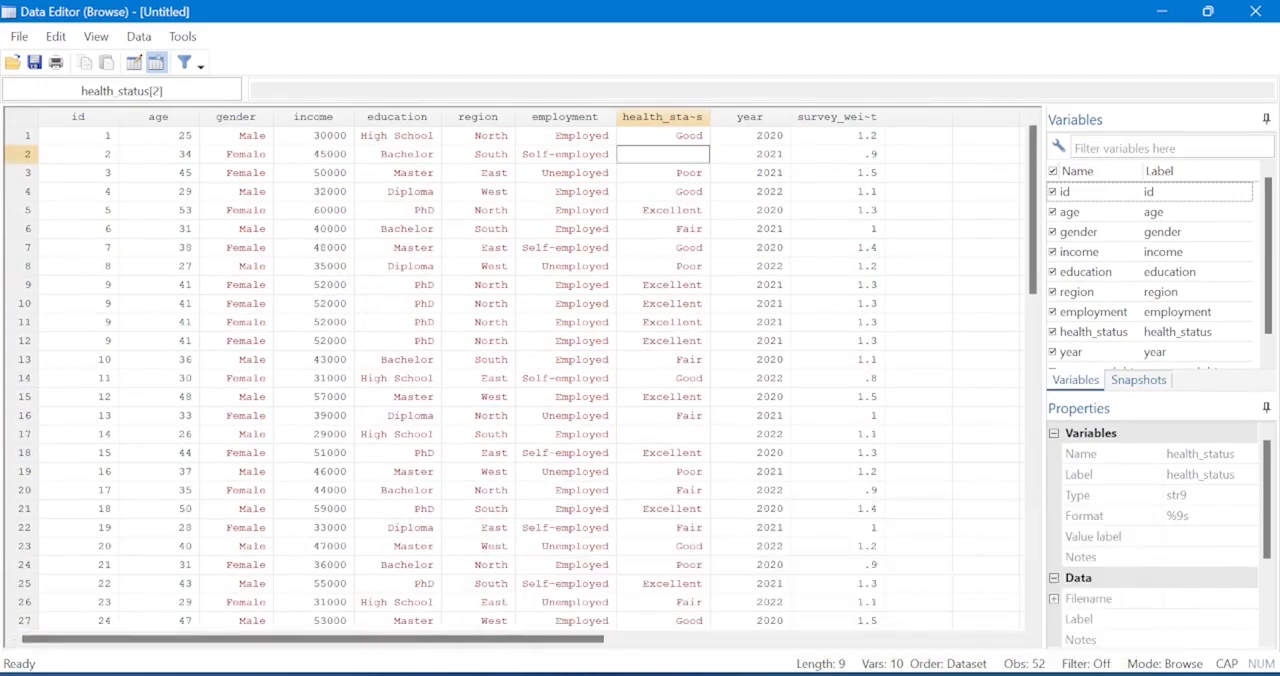
click(663, 434)
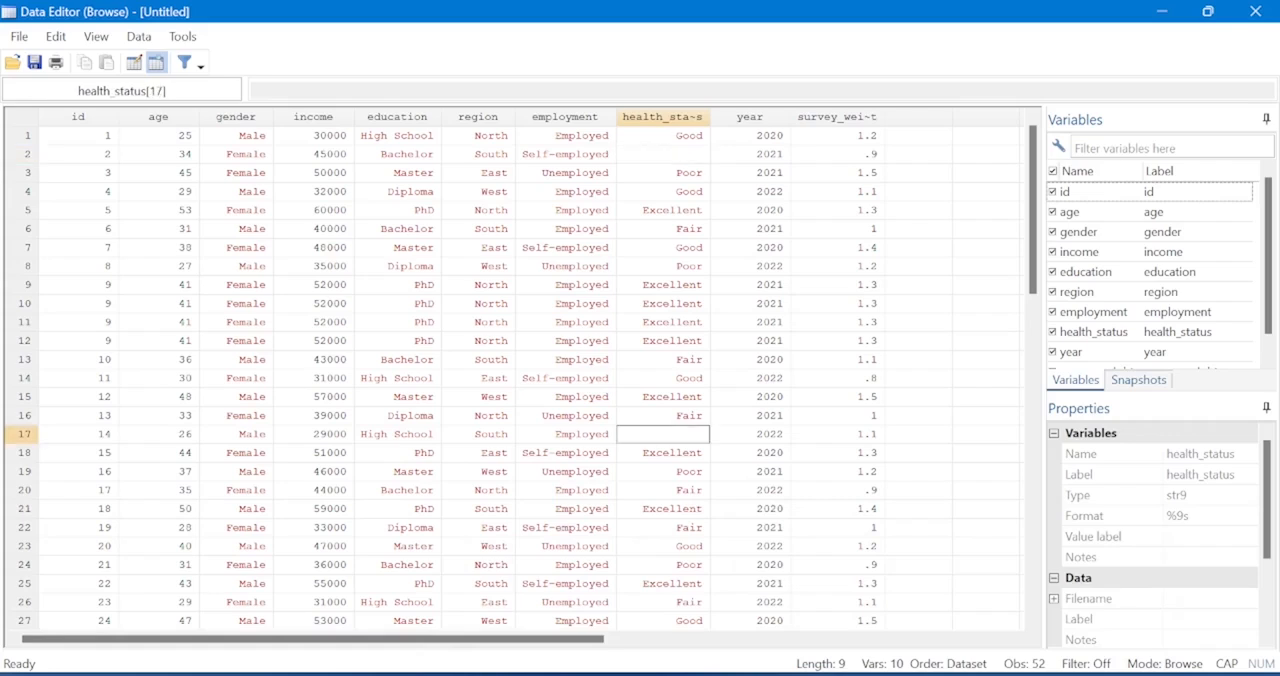
Execute line 20 of the do-file to replace missing health_status values with "Unknown".
mouse_move(816, 674)
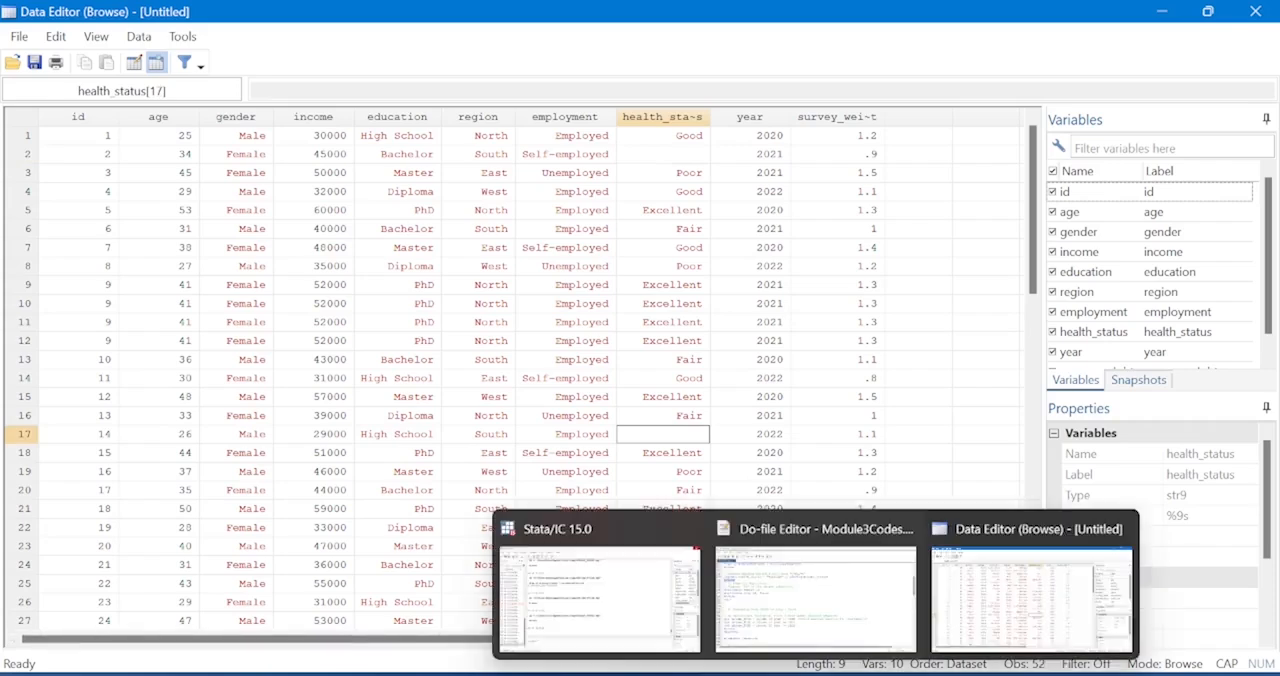
click(815, 590)
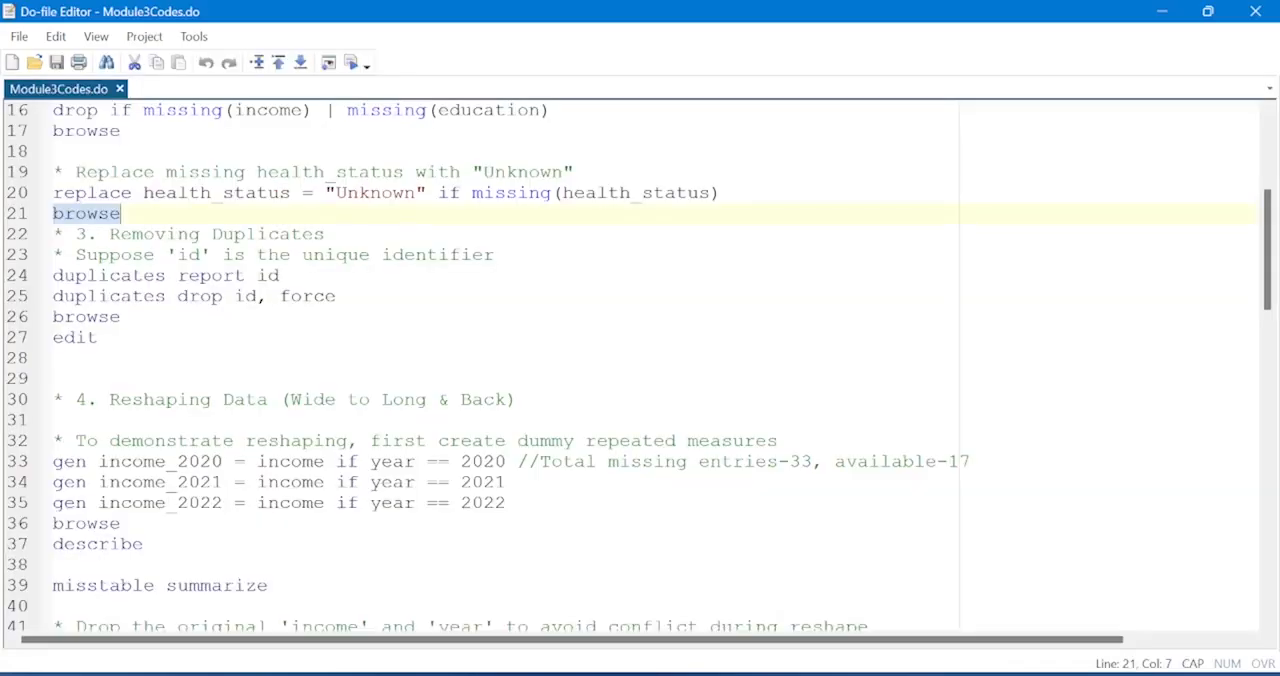
click(15, 193)
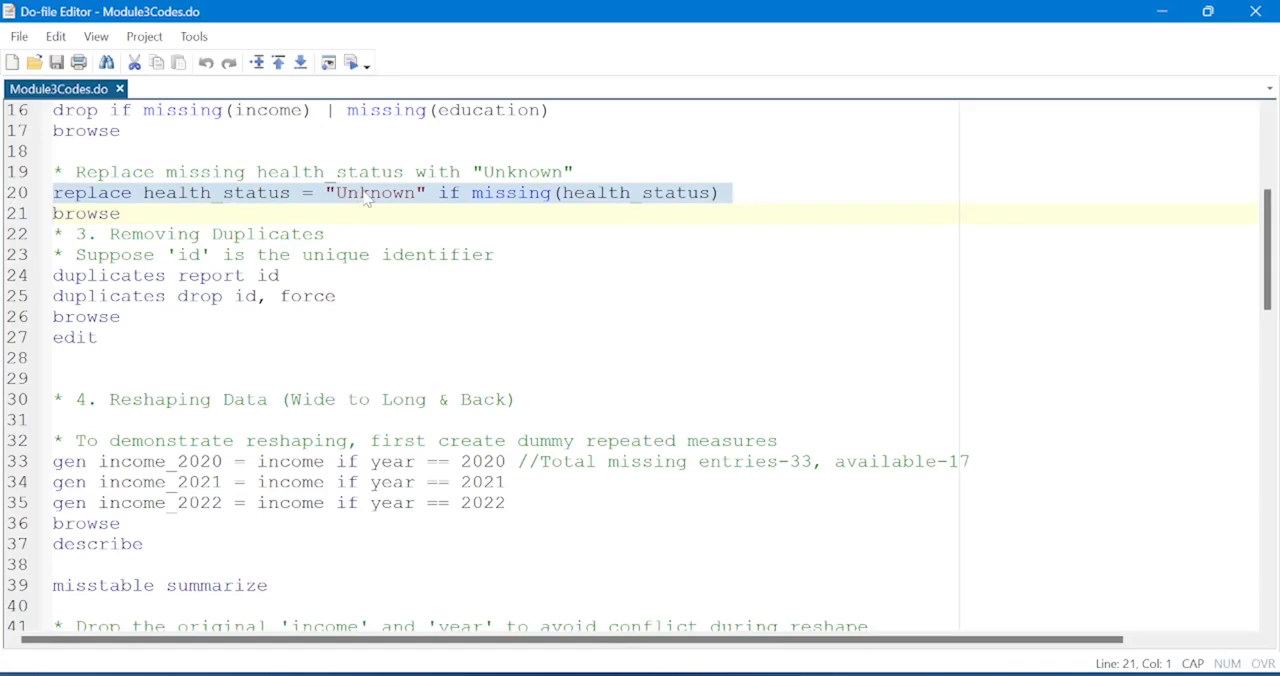
click(351, 64)
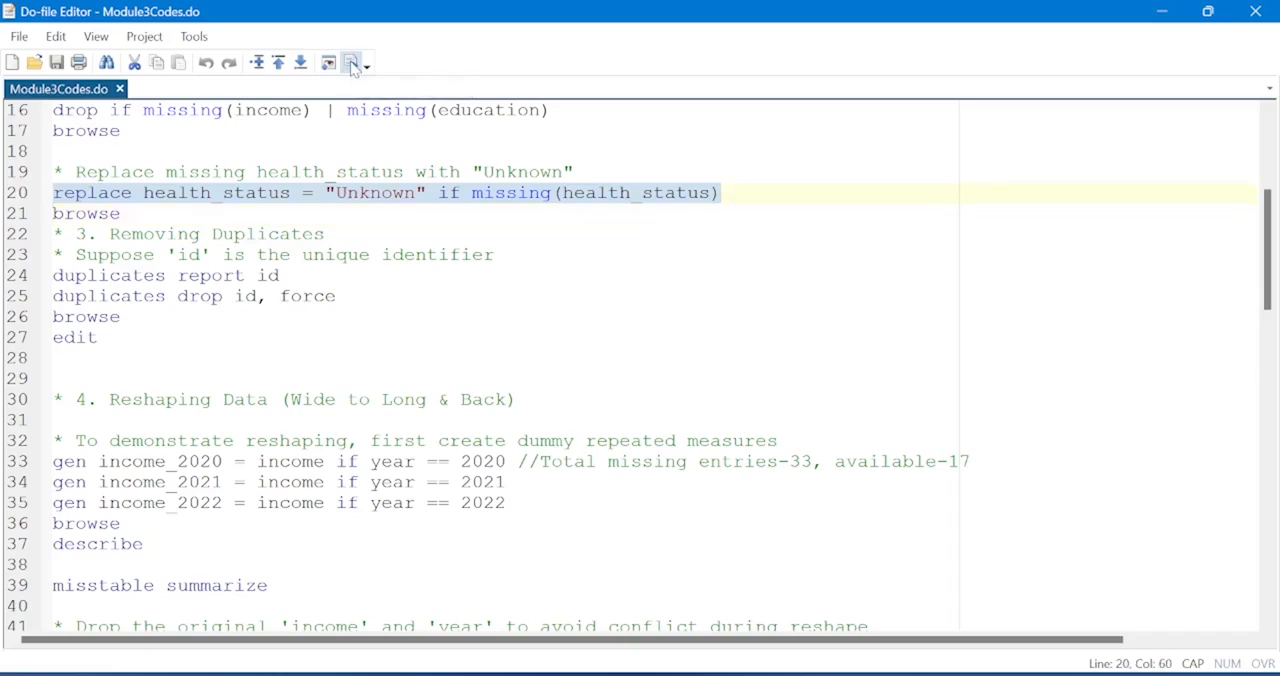
Shrink the do-file window and examine the output of the replace command in the main Stata window.
click(1208, 11)
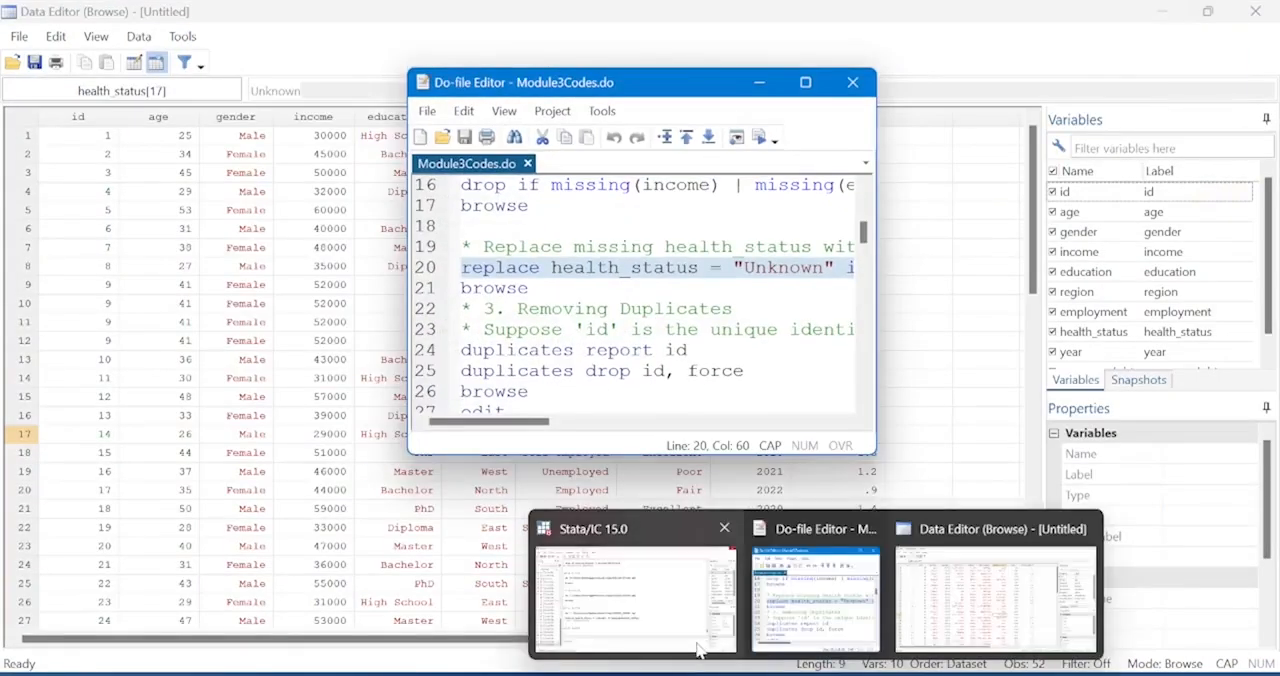
click(696, 642)
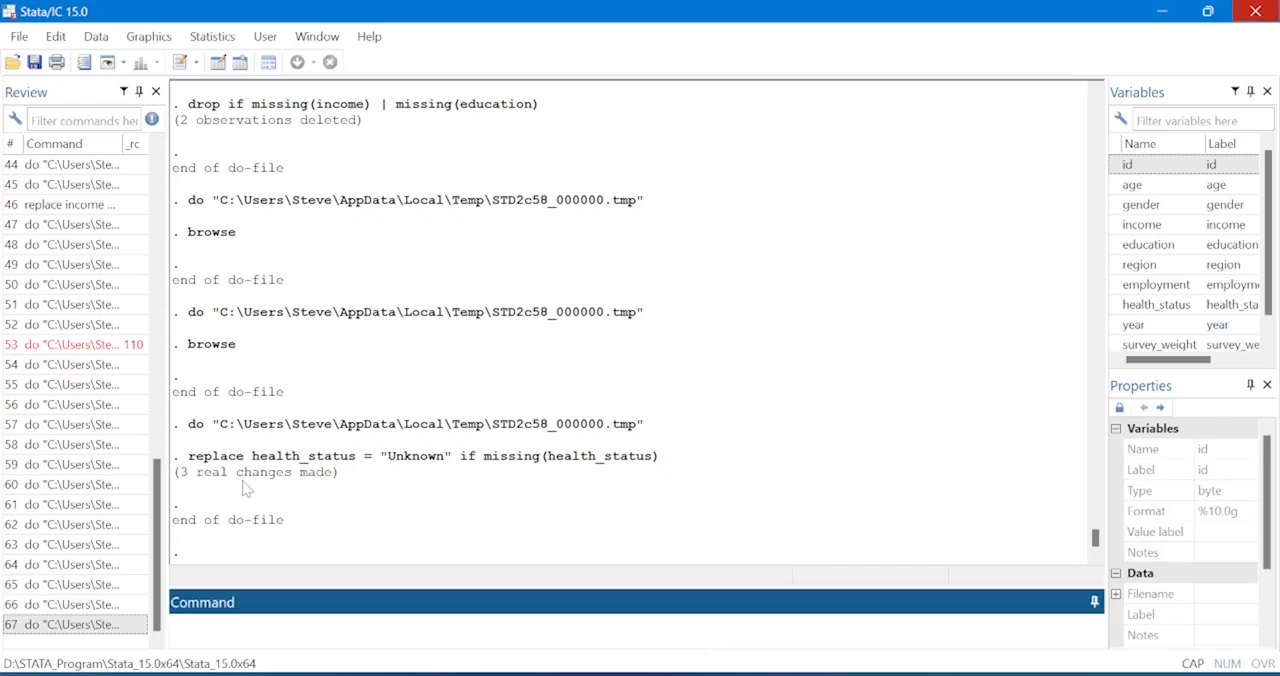
click(344, 480)
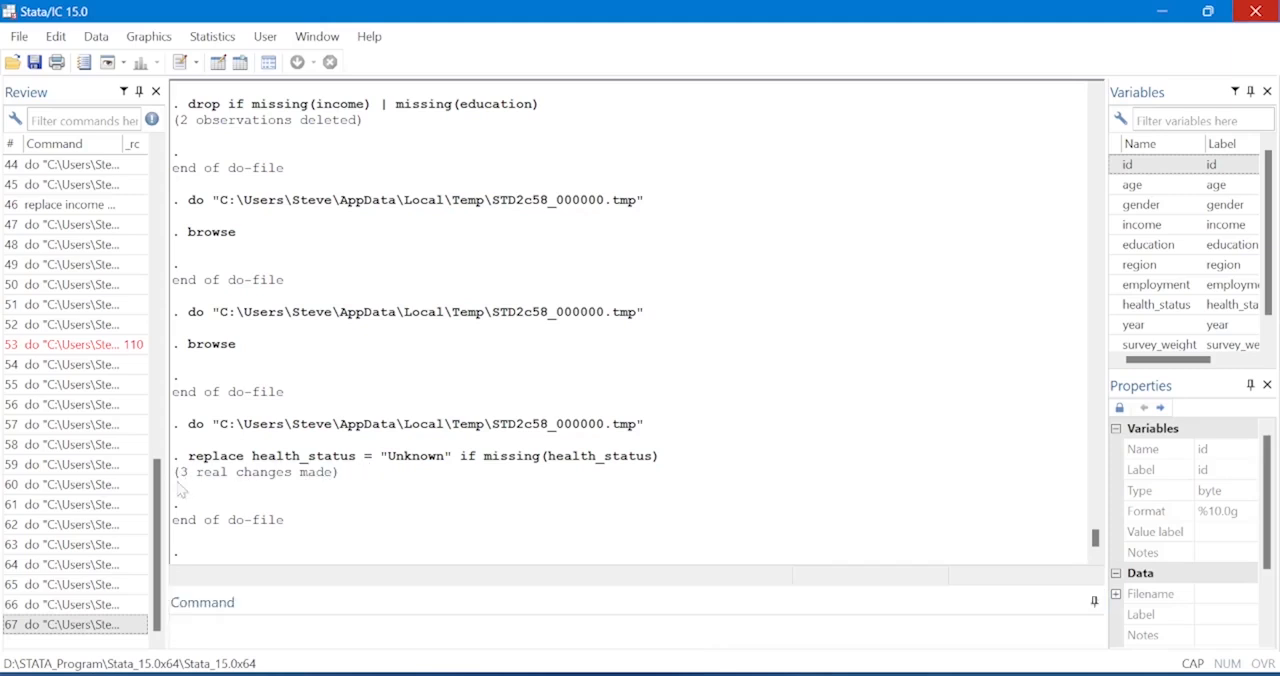
drag(163, 478, 174, 473)
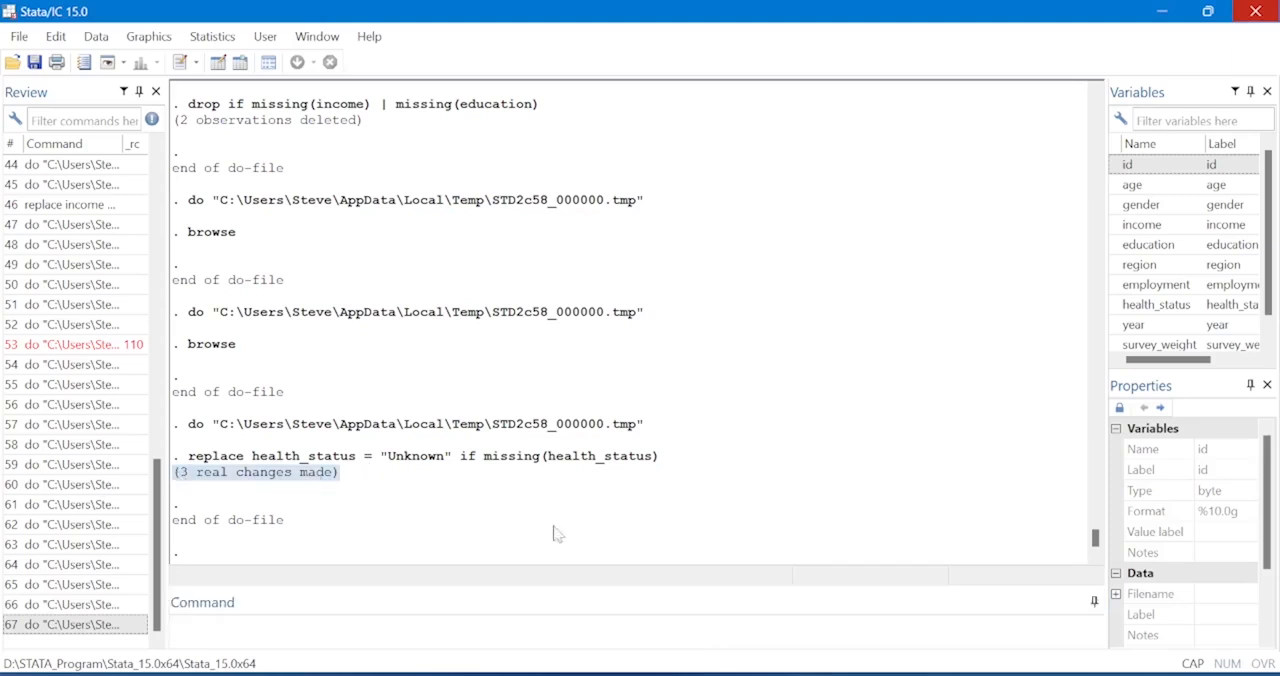
Return to the do-file and execute the browse command on line 21 to view the updated dataset.
mouse_move(822, 668)
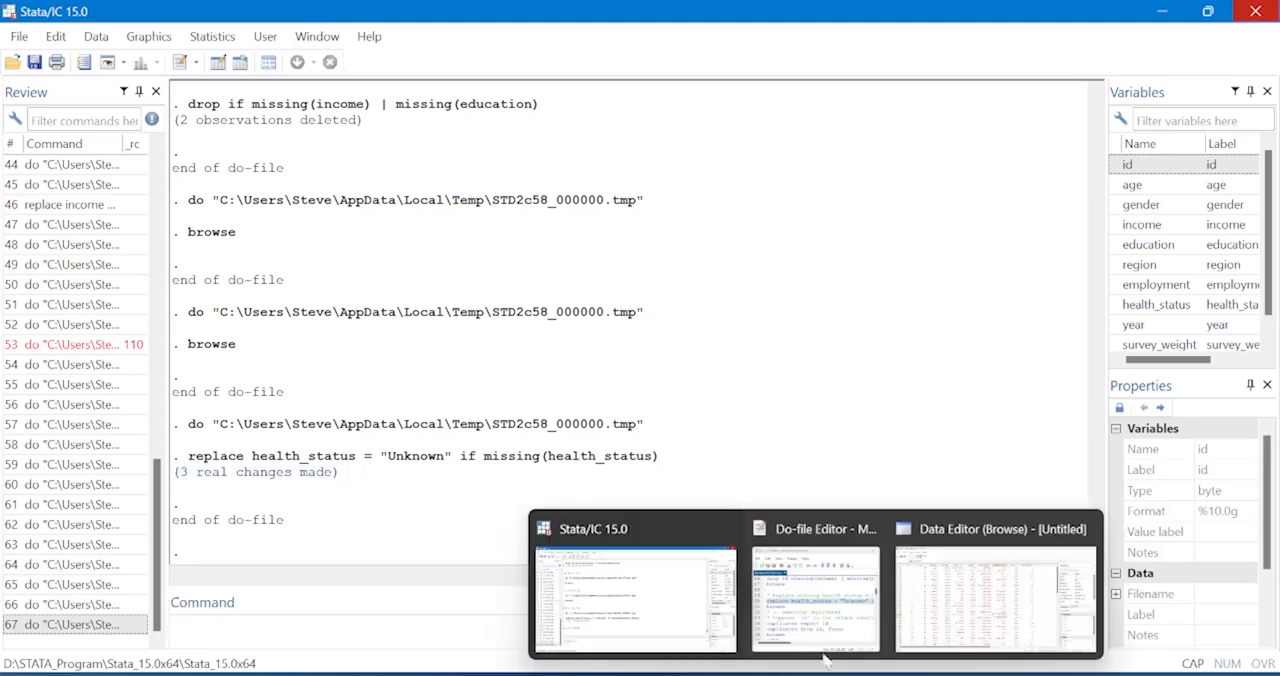
click(860, 592)
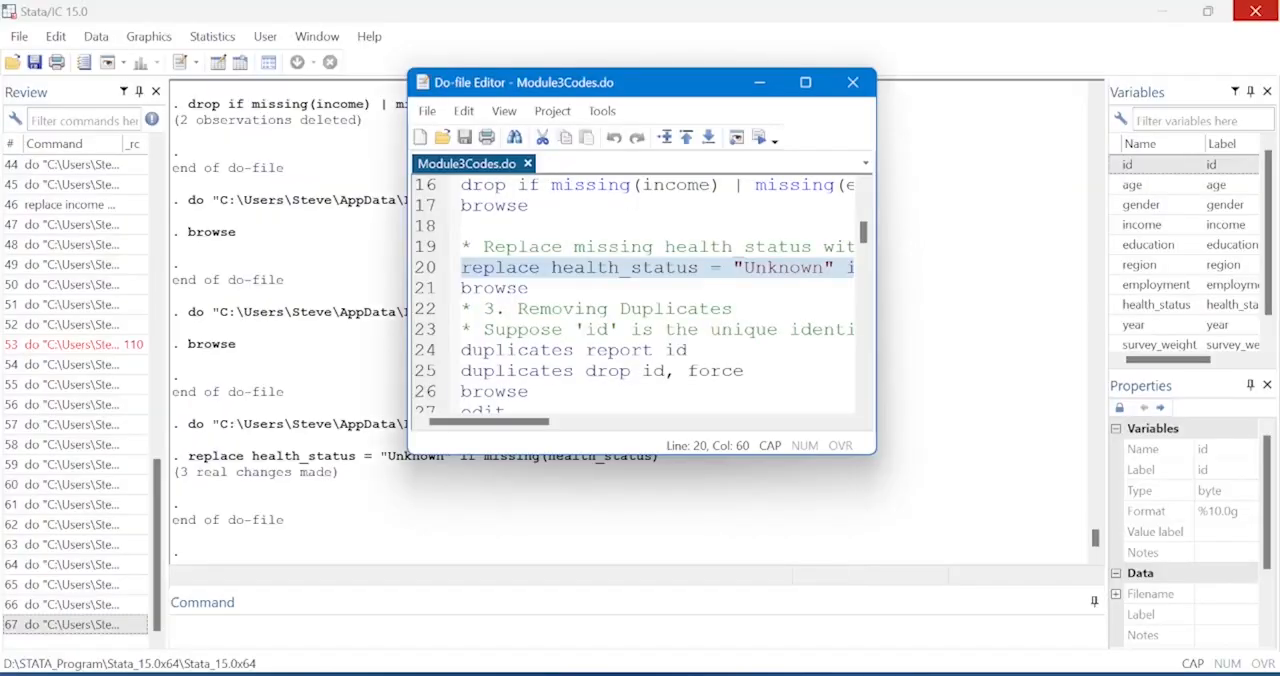
click(420, 289)
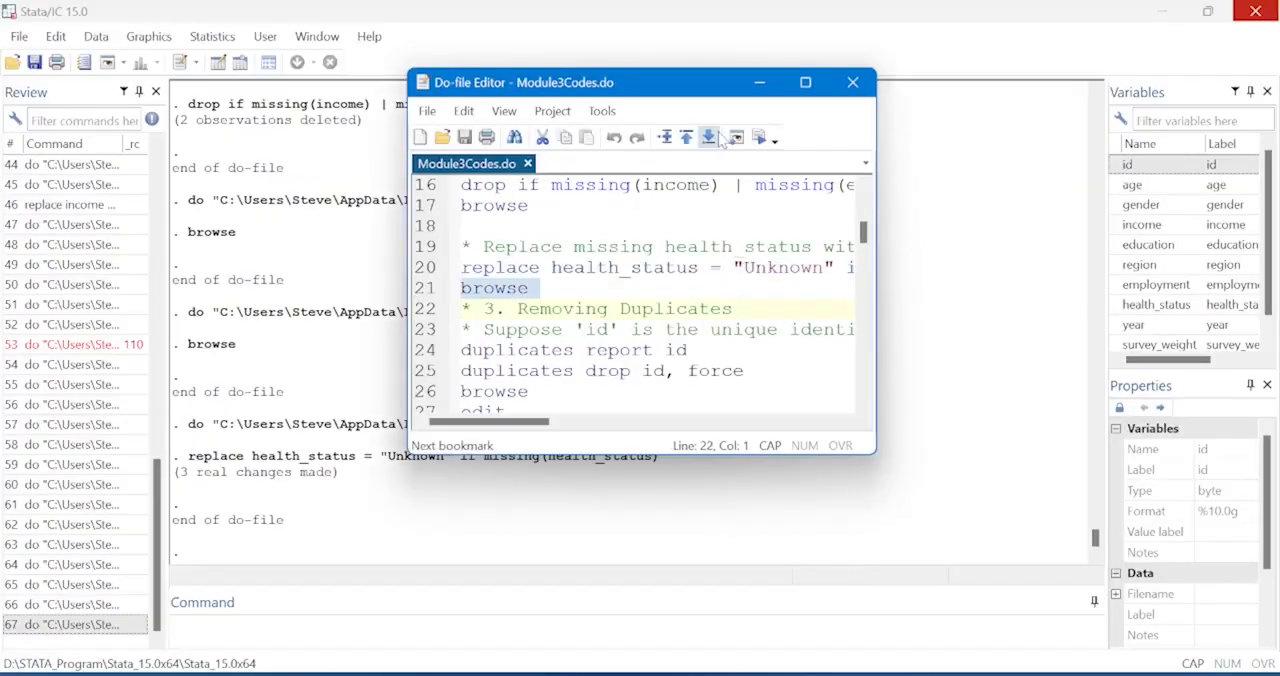
click(760, 137)
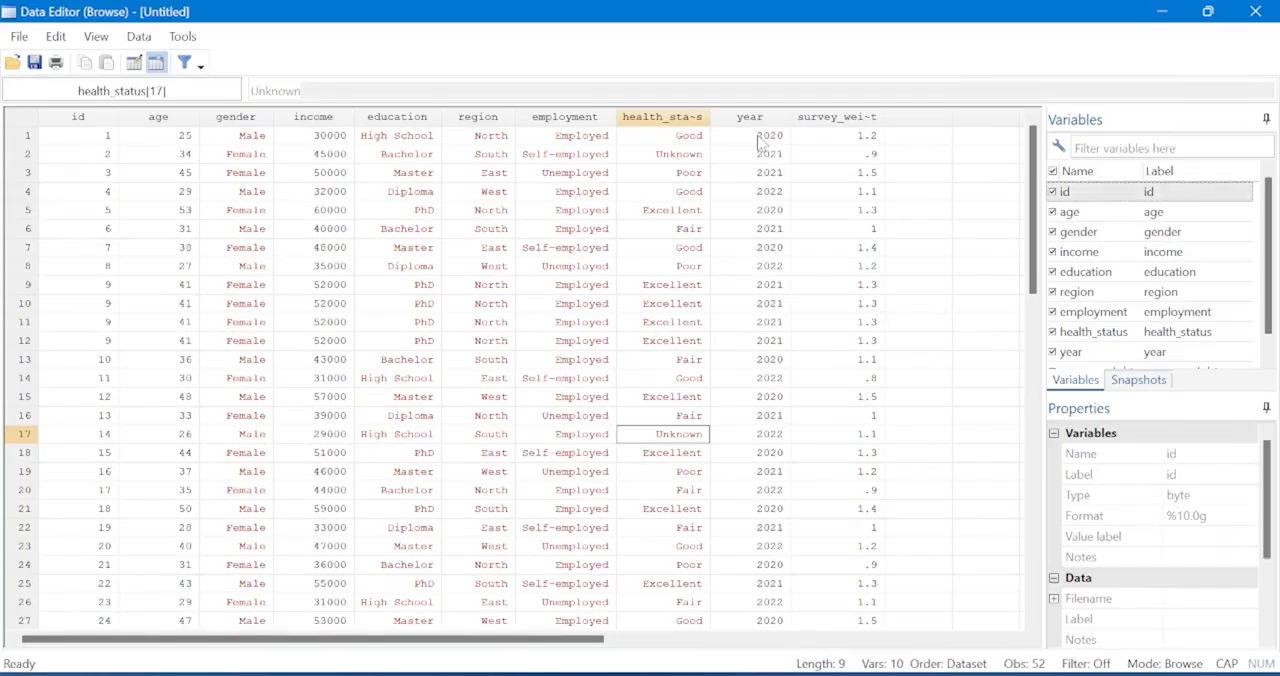
Check the replaced health_status cells of observations 2 and 17 and look further down the column.
click(672, 156)
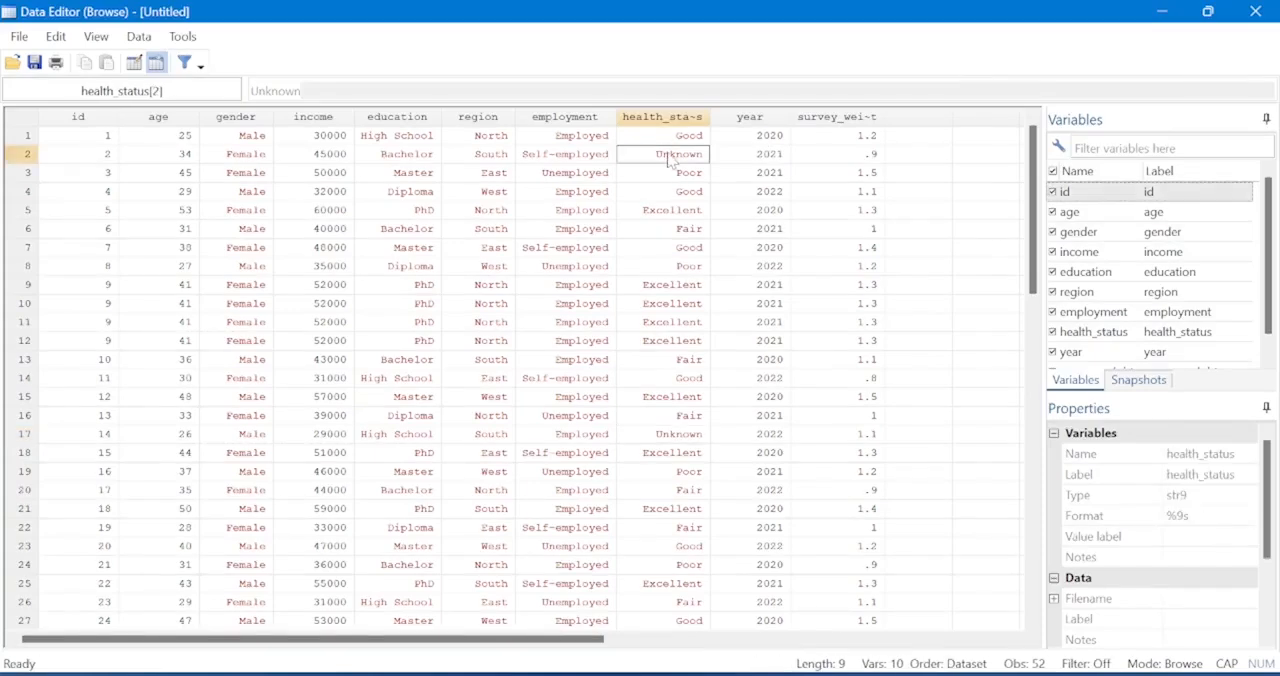
click(668, 438)
scroll(668, 446, down, 4)
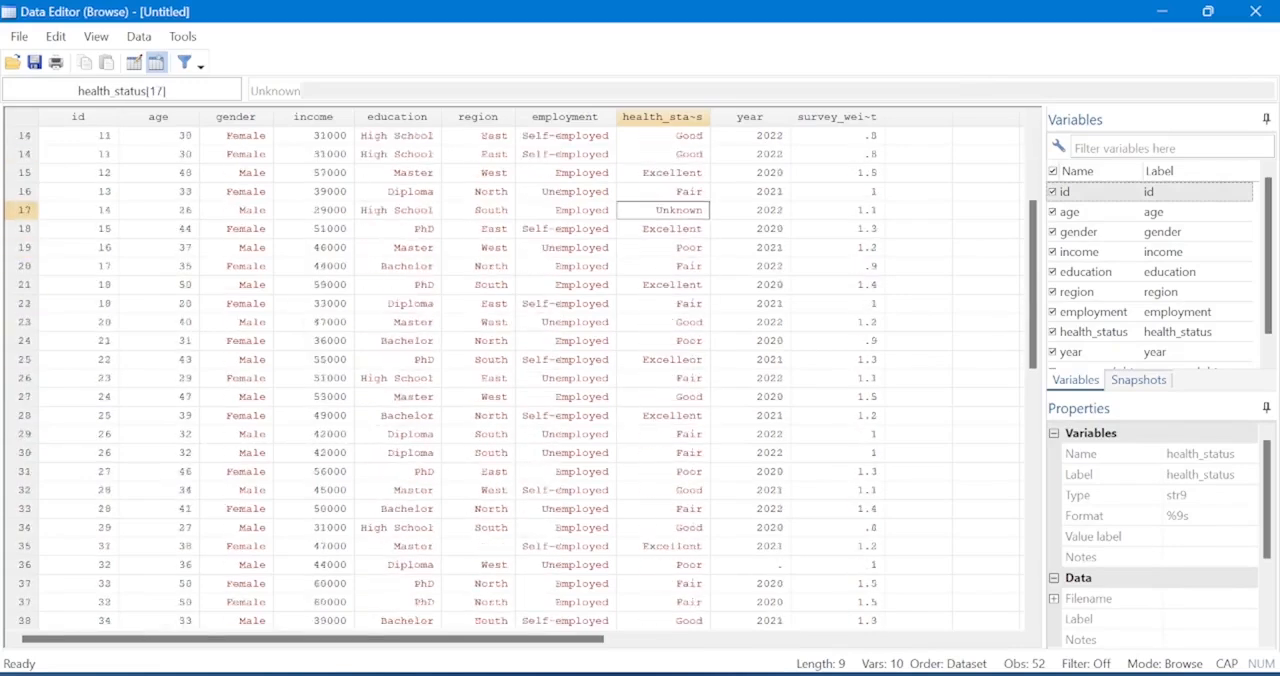
scroll(668, 446, down, 5)
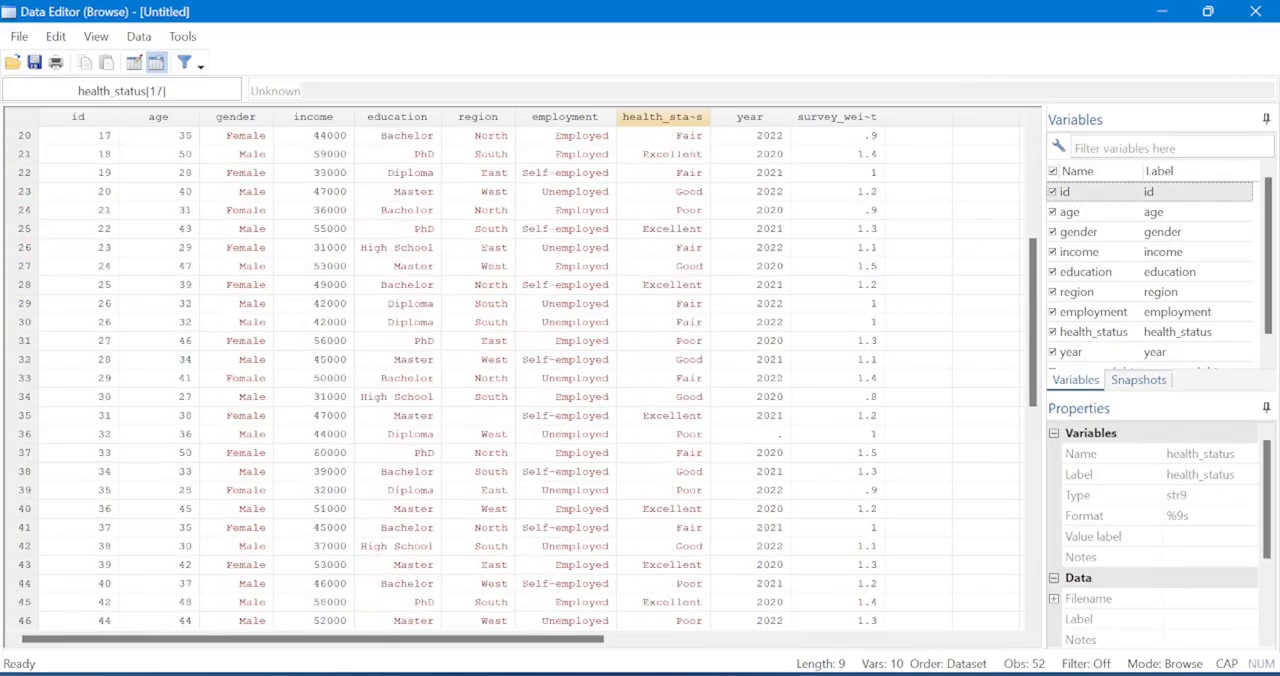
click(664, 472)
click(664, 490)
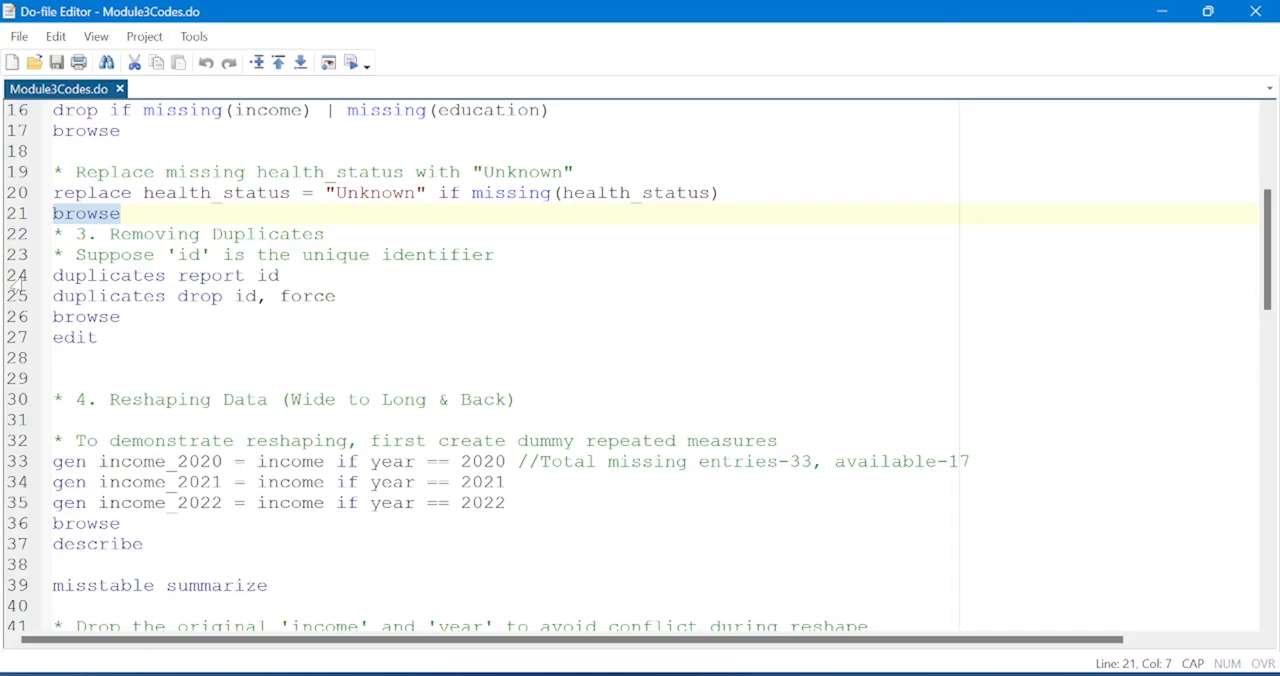
Shrink the do-file window and execute duplicates report id on line 24.
click(1208, 11)
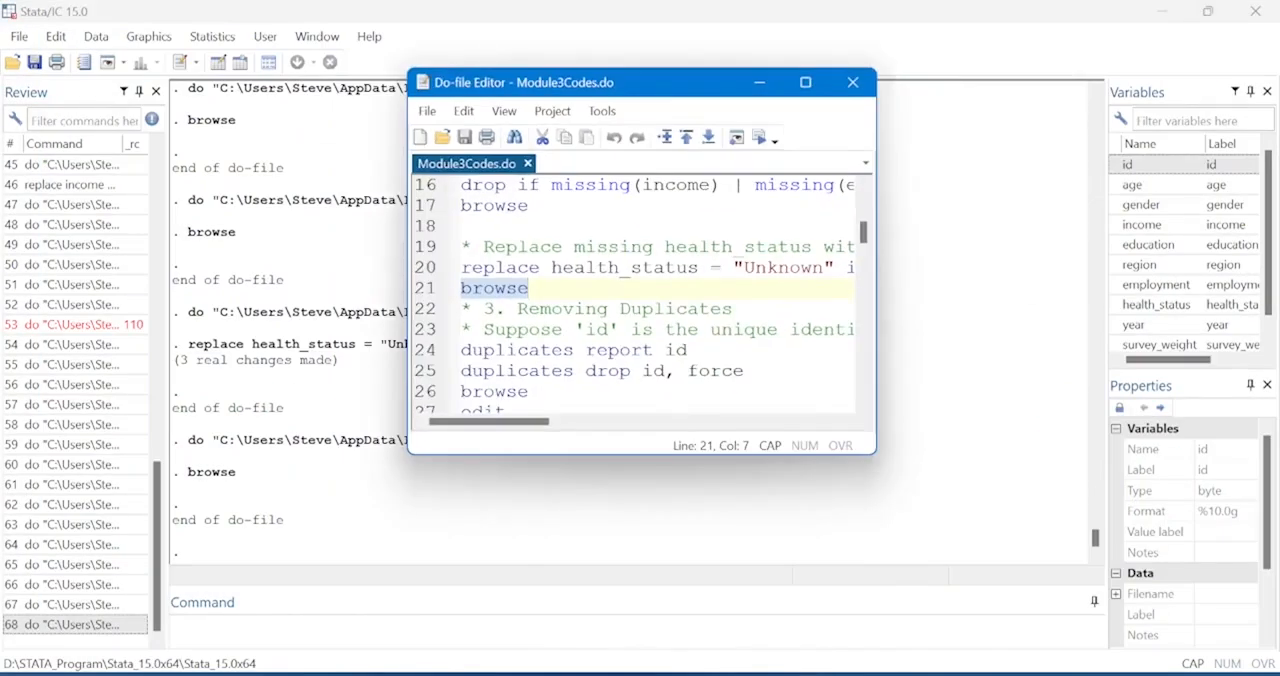
click(419, 352)
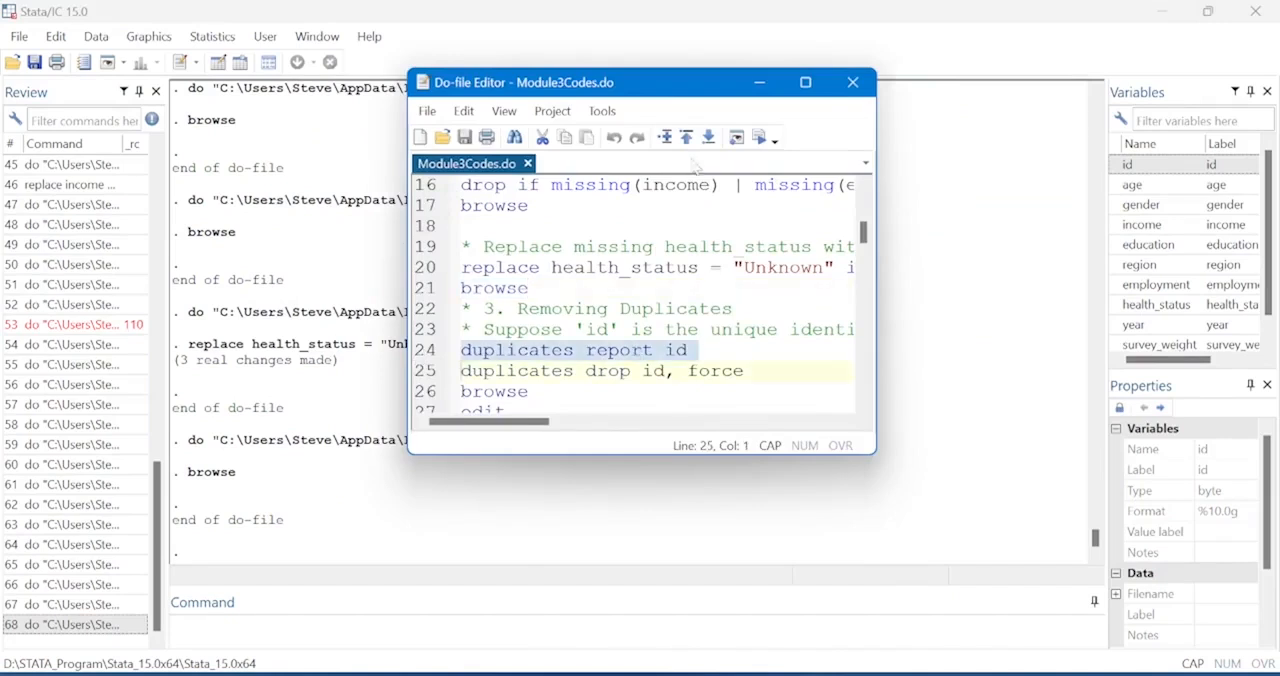
click(760, 138)
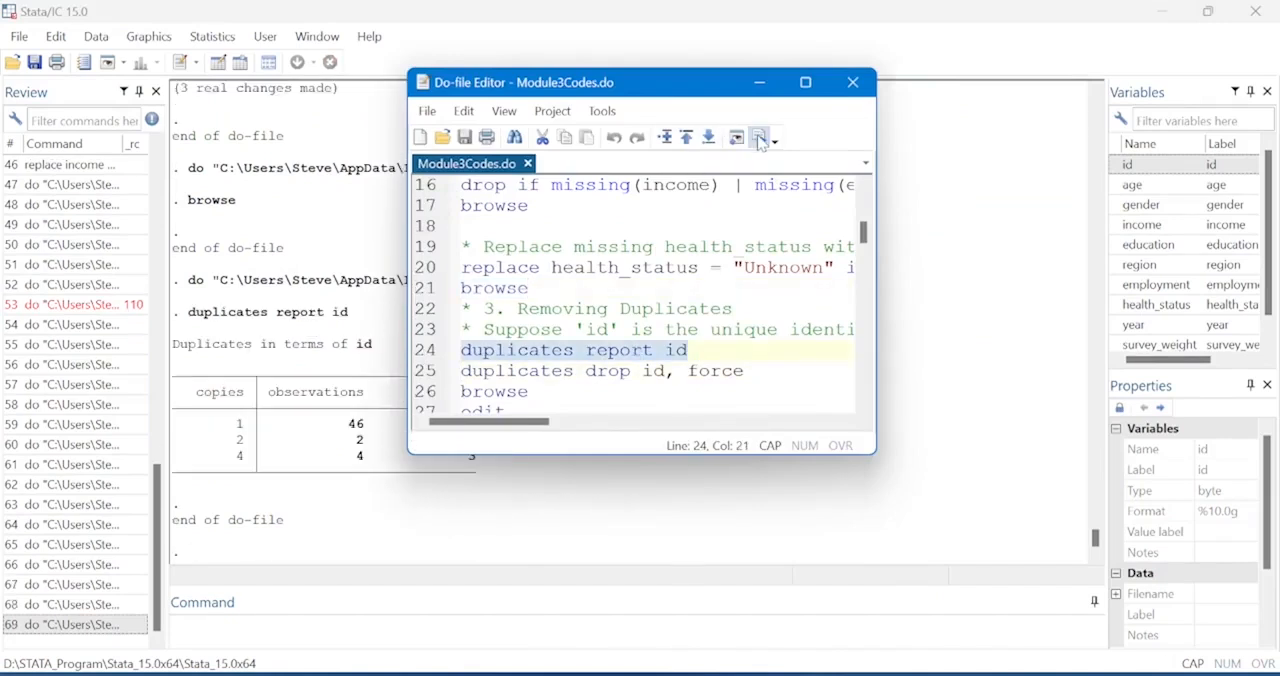
Bring the main Stata window forward and examine the table of duplicates in terms of id.
click(290, 427)
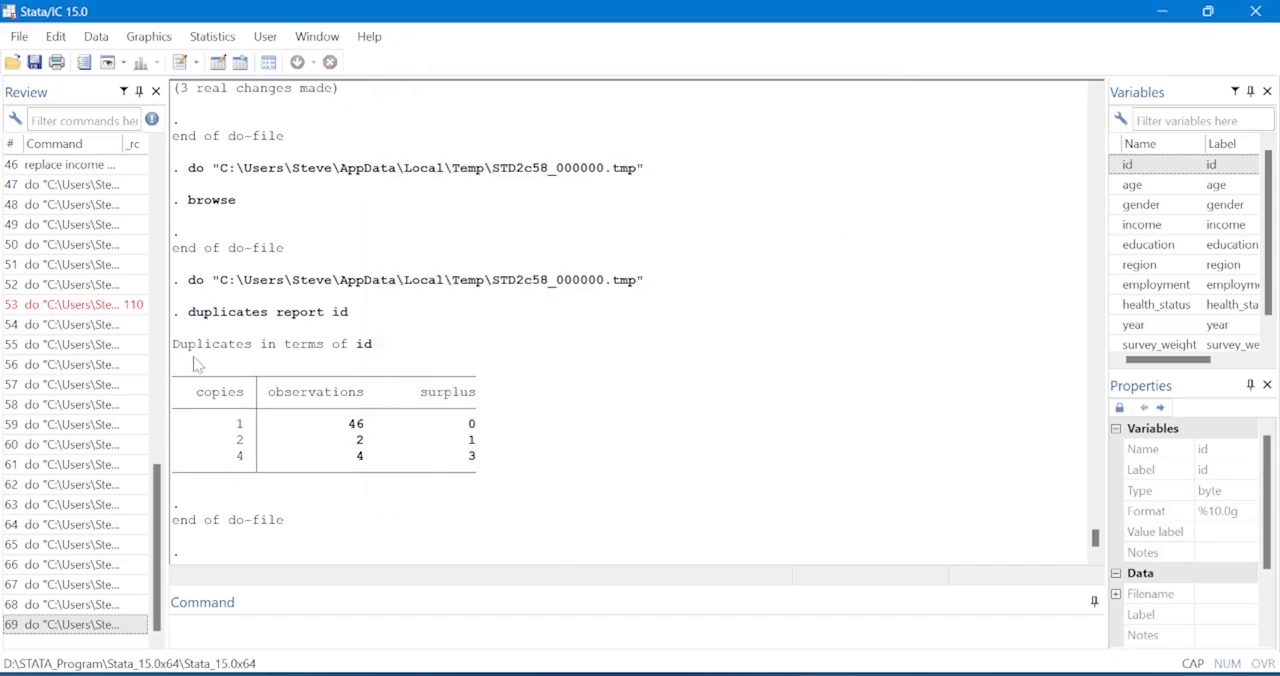
drag(500, 488, 175, 349)
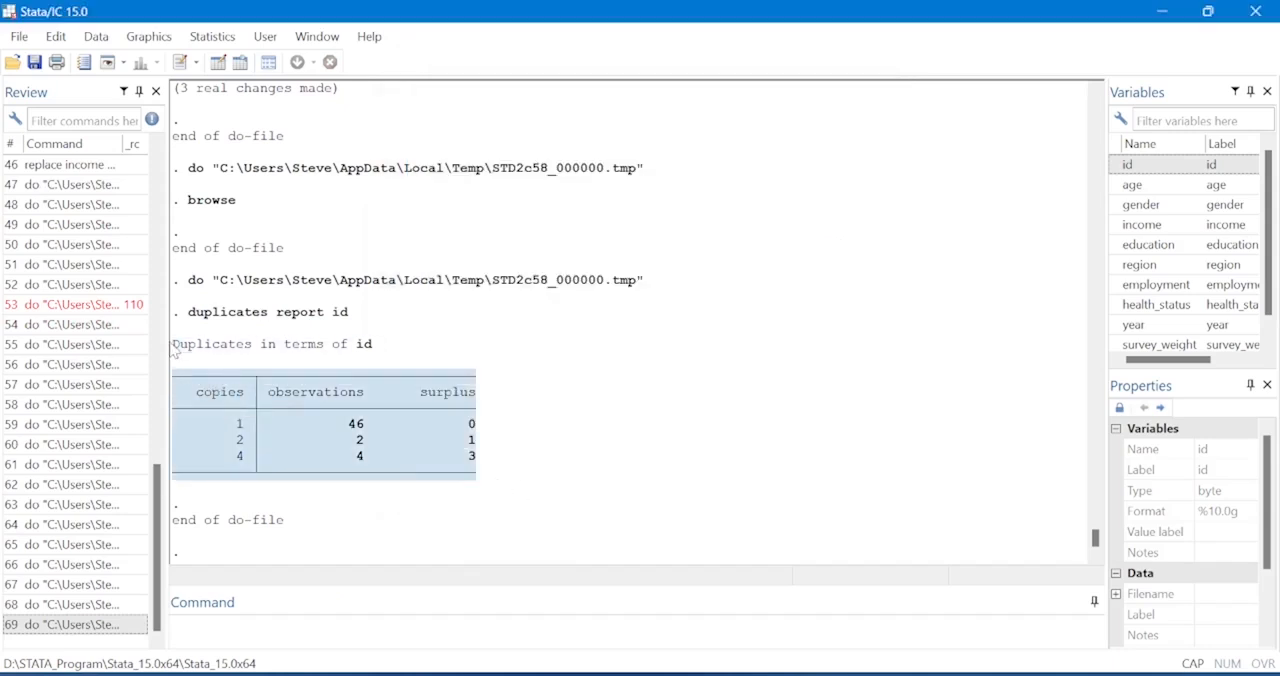
click(282, 435)
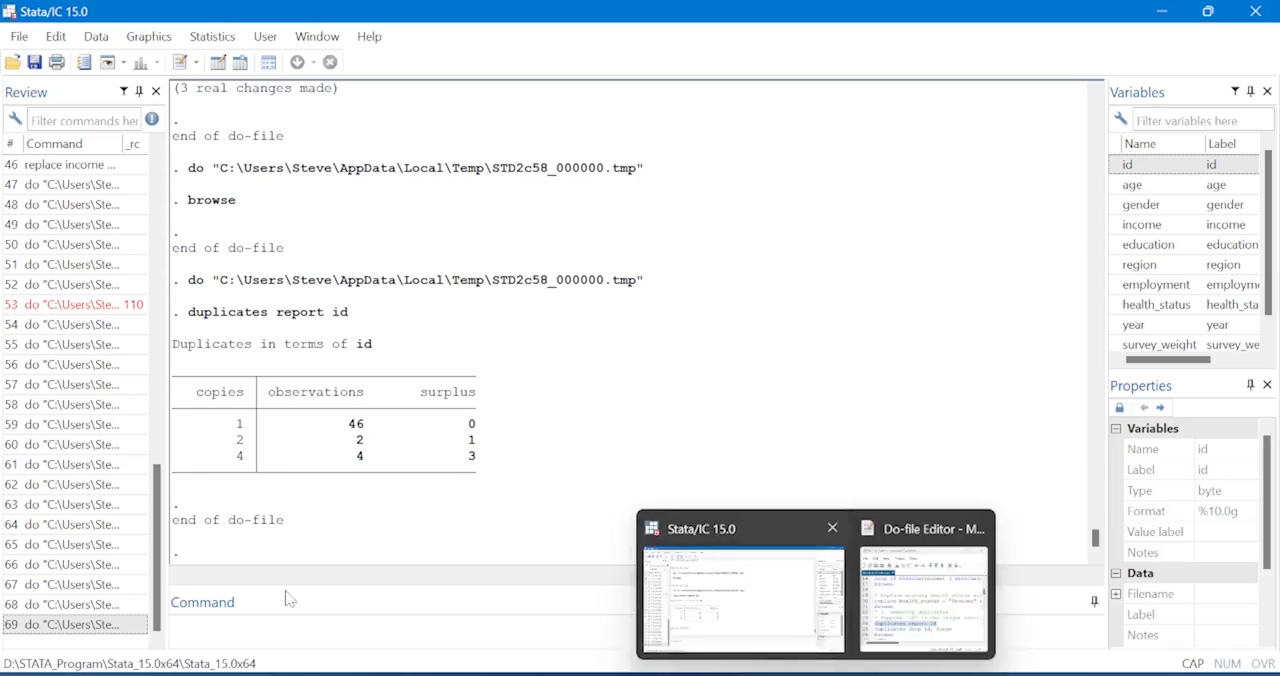
Run the browse command directly from the main Stata window to open the dataset.
click(284, 626)
text(B)
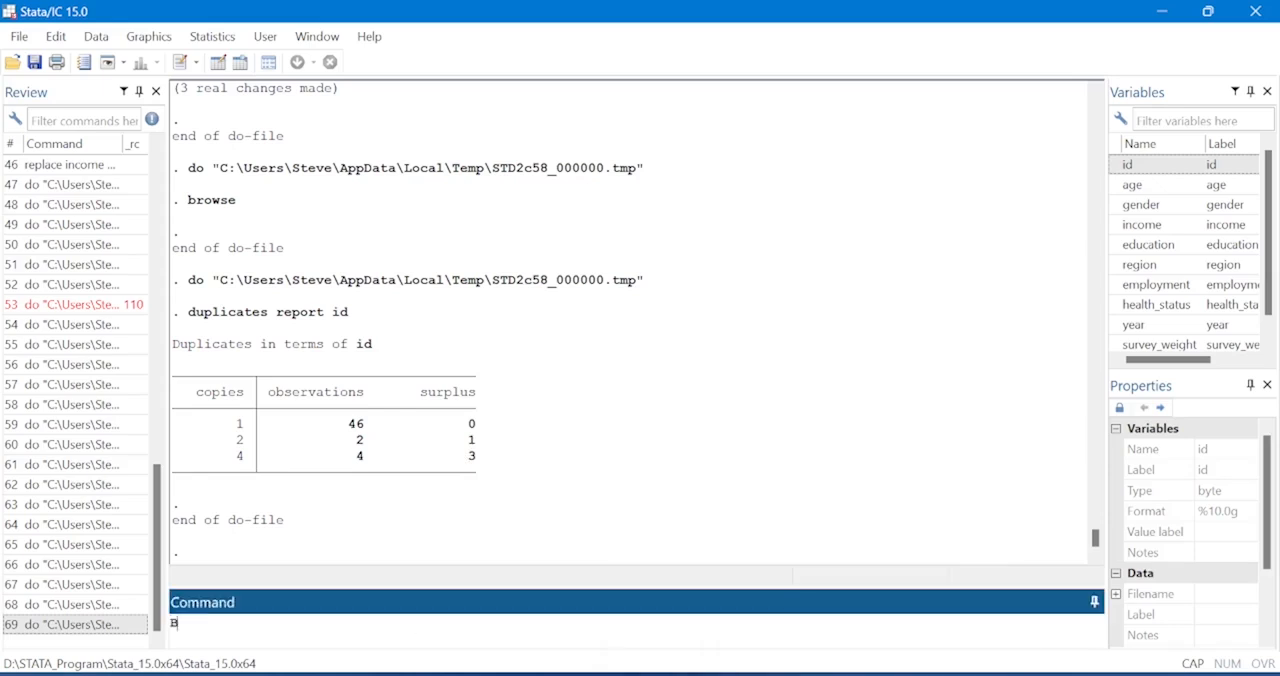
key(BackSpace)
text(browse)
key(Return)
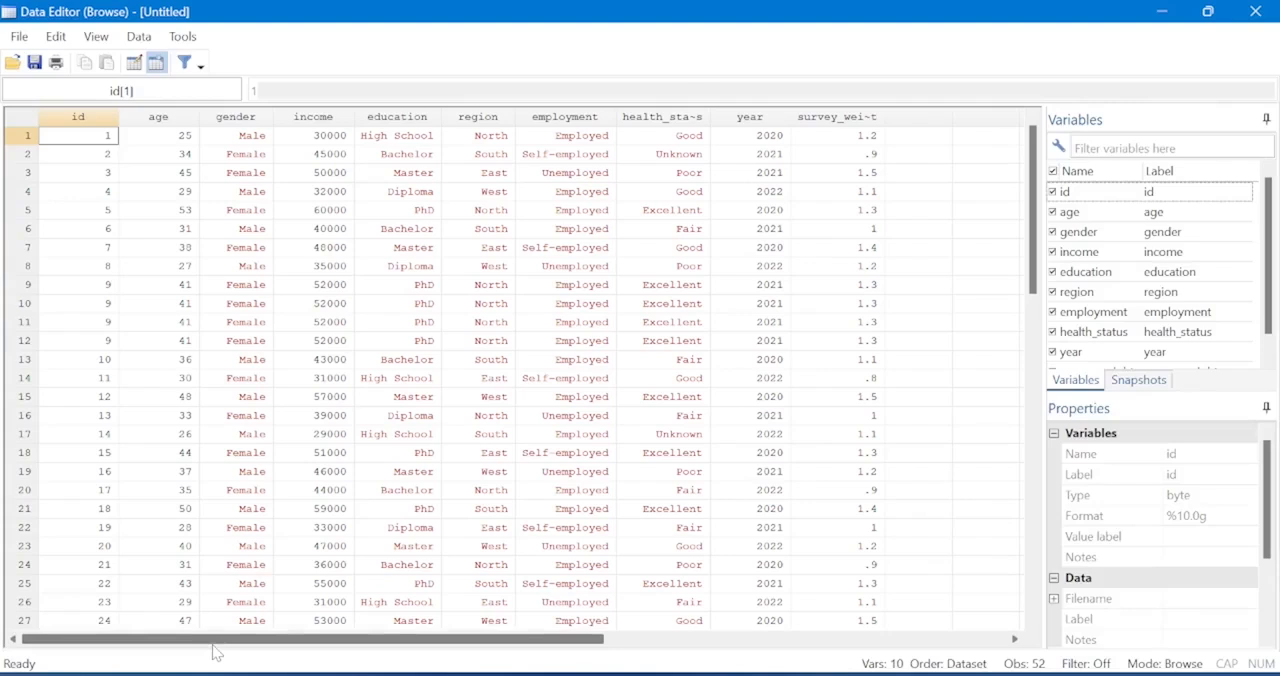
Look through the dataset and highlight observations 9 to 12, the repeated records of id 9.
scroll(213, 646, down, 1)
scroll(213, 646, up, 1)
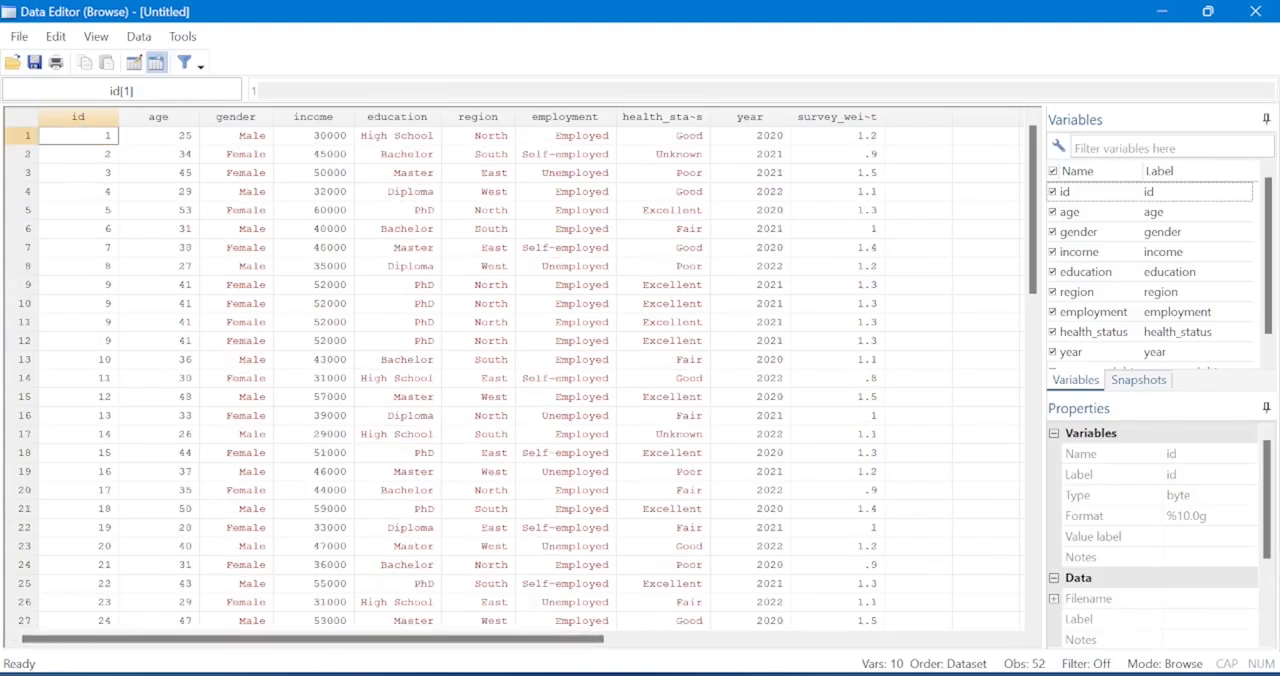
click(27, 285)
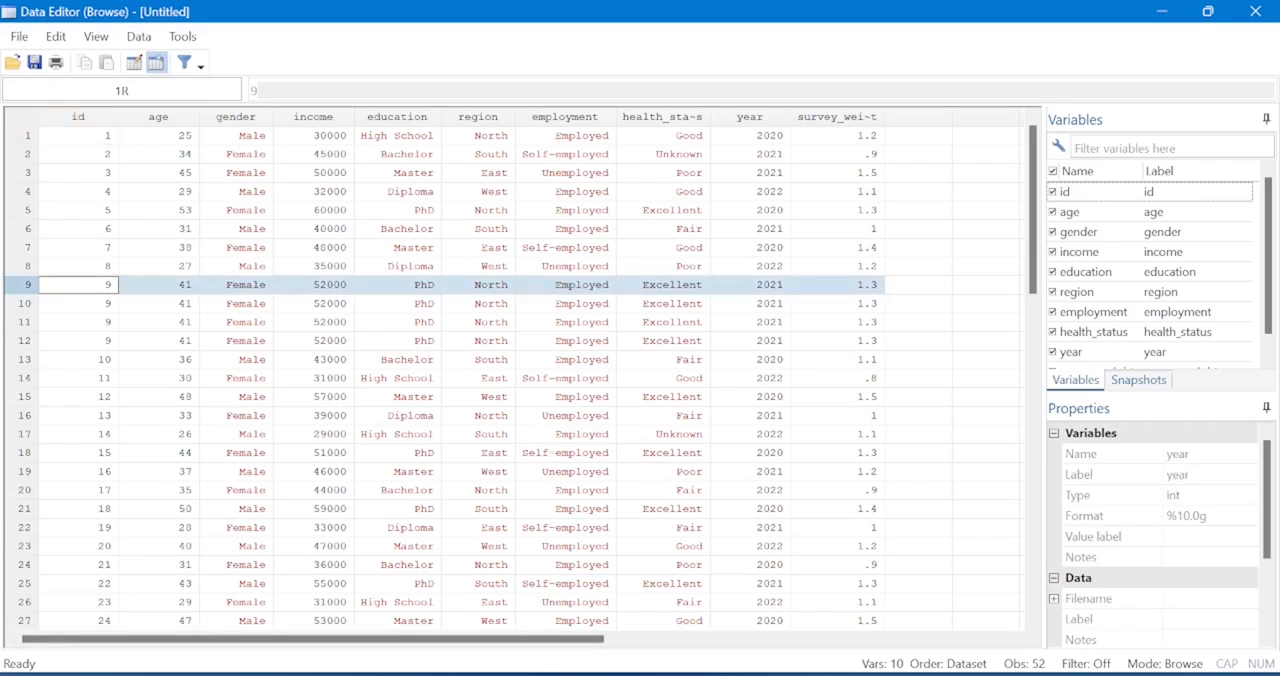
drag(27, 285, 27, 341)
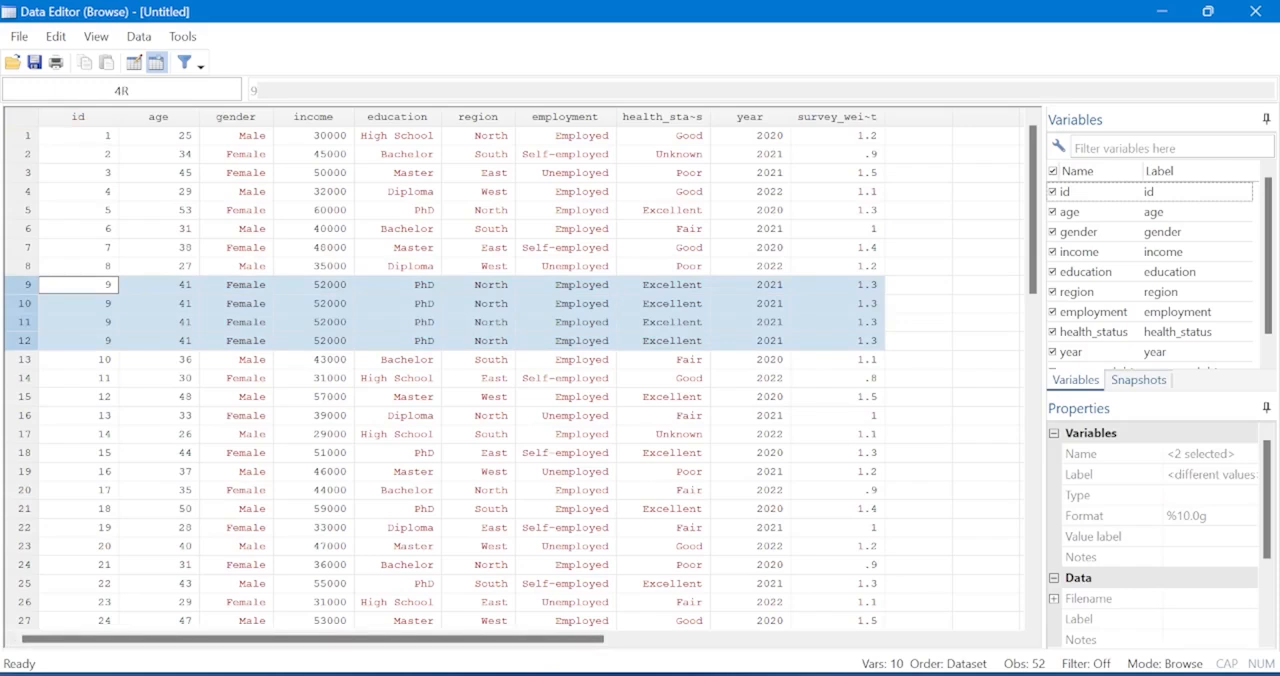
Find the repeated records of id 26 further down the dataset and highlight observations 29 and 30.
scroll(445, 360, down, 2)
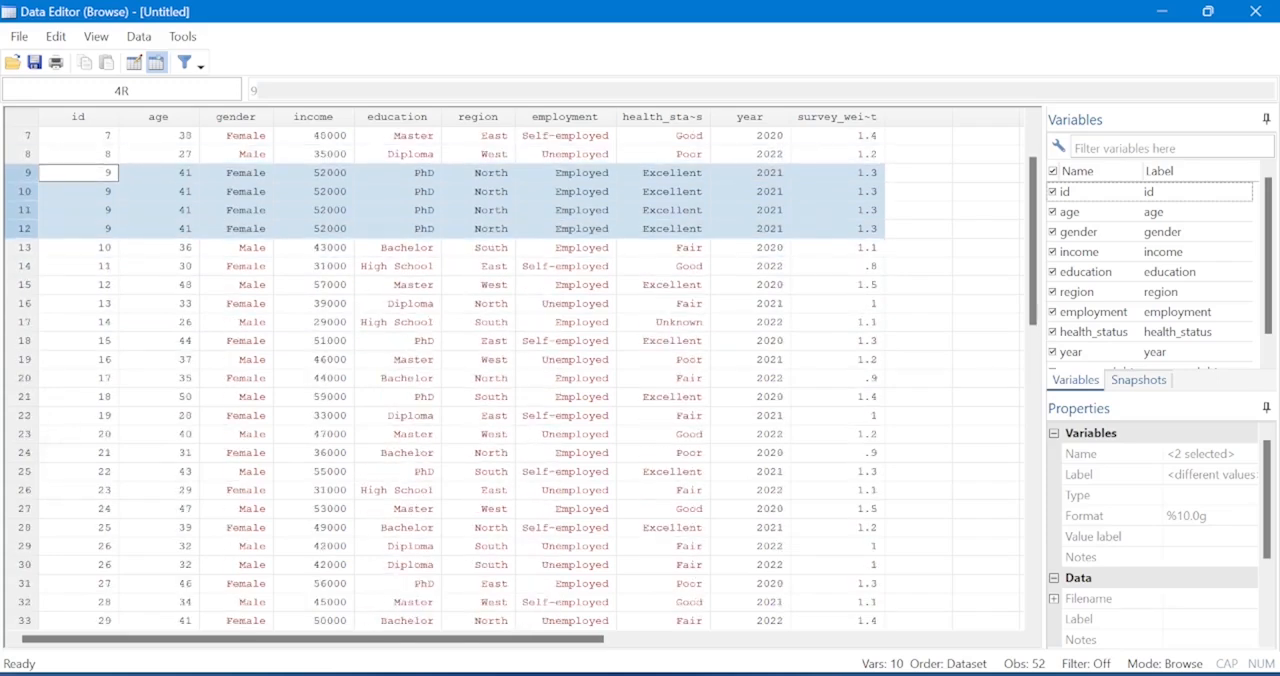
scroll(520, 380, down, 2)
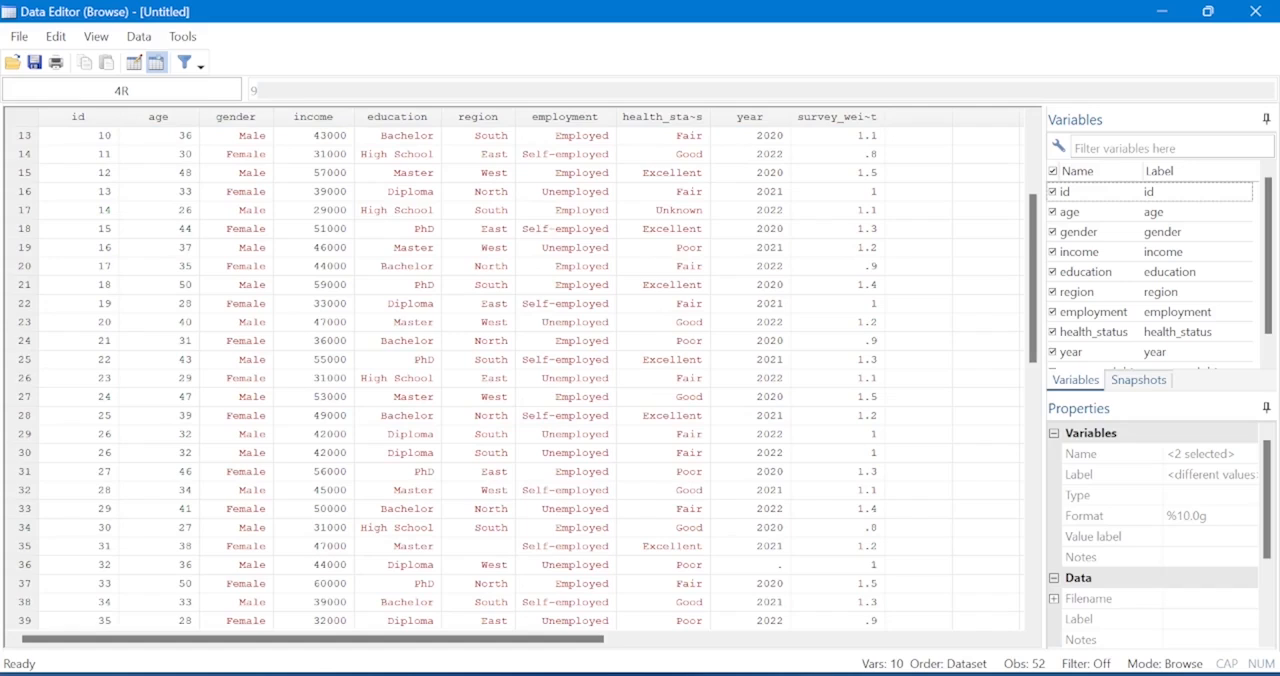
click(25, 434)
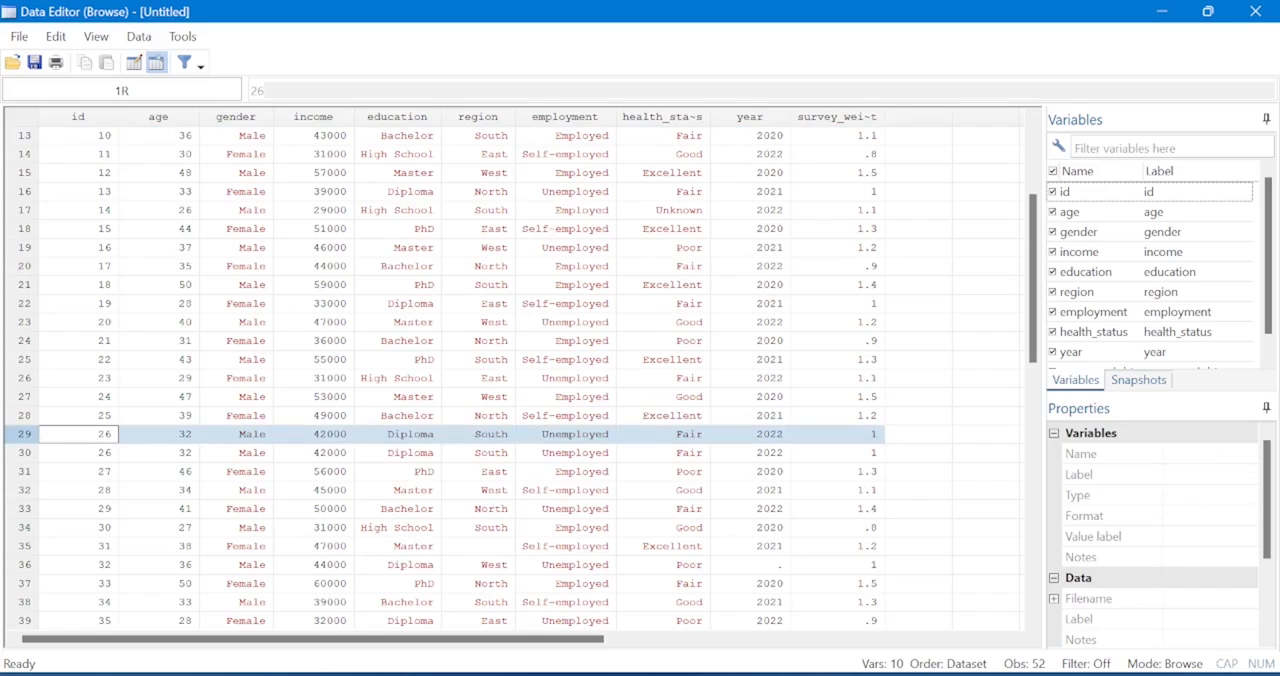
key(shift+Down)
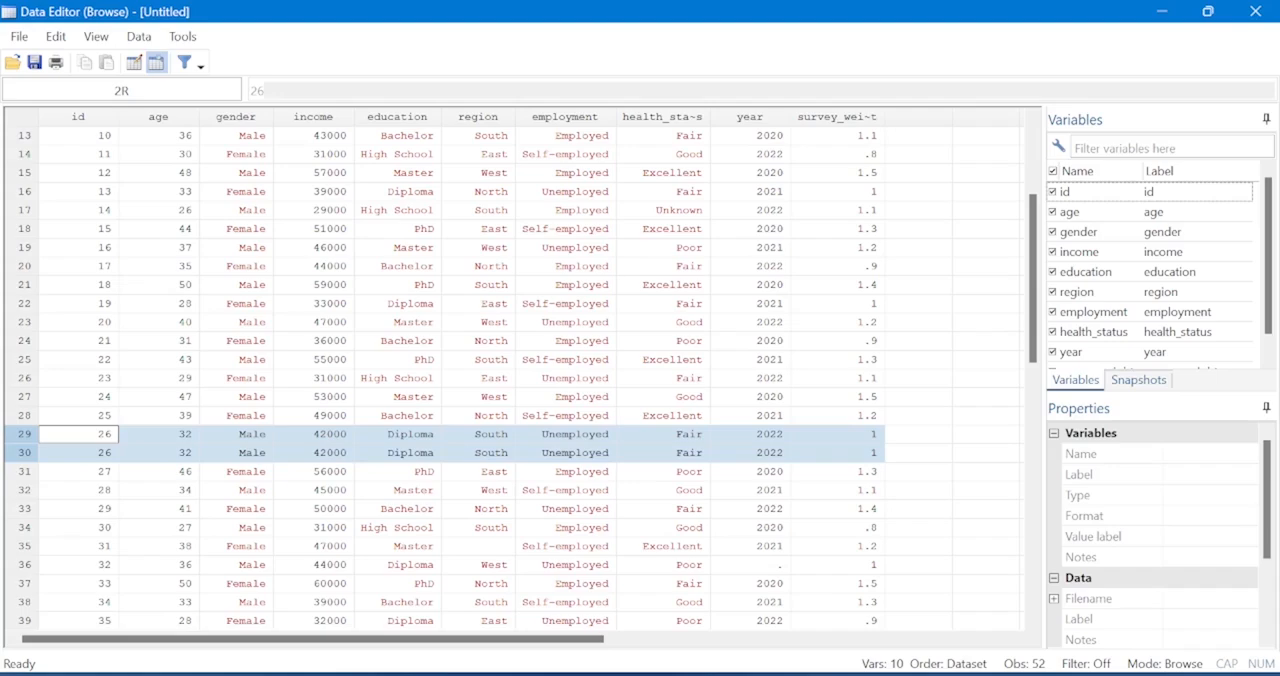
Return to the do-file Module3Codes.do and execute duplicates drop id, force on line 25.
mouse_move(815, 673)
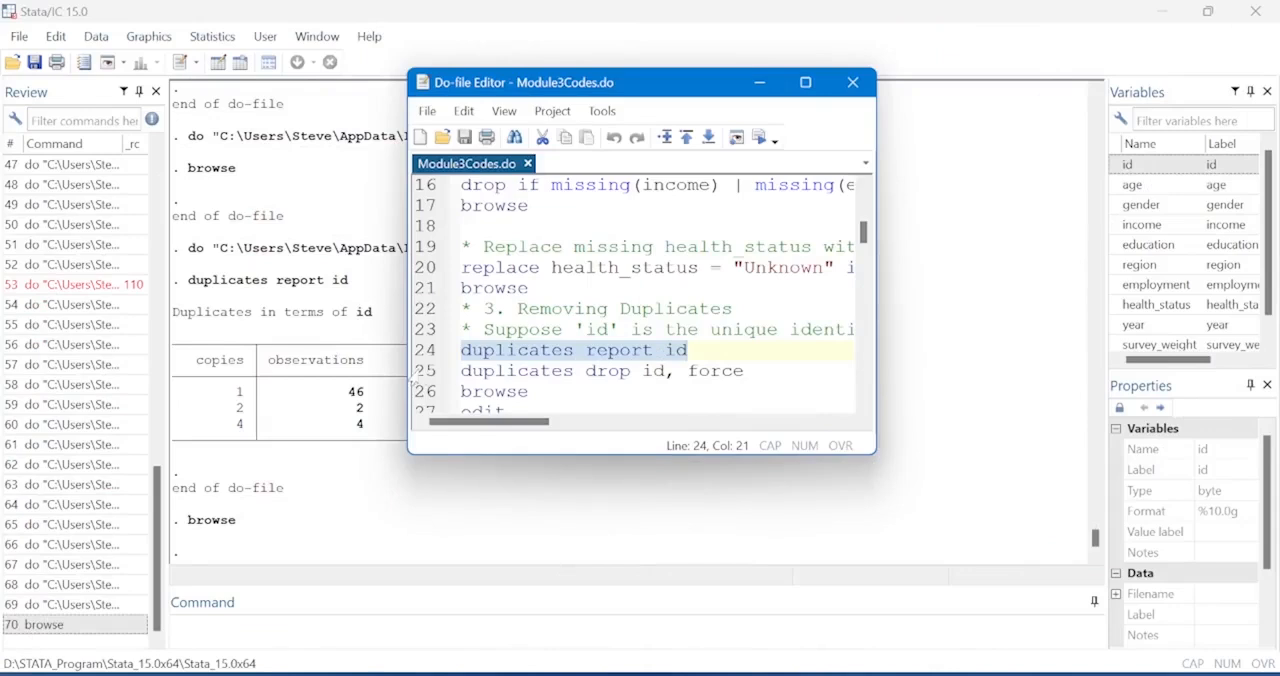
click(414, 371)
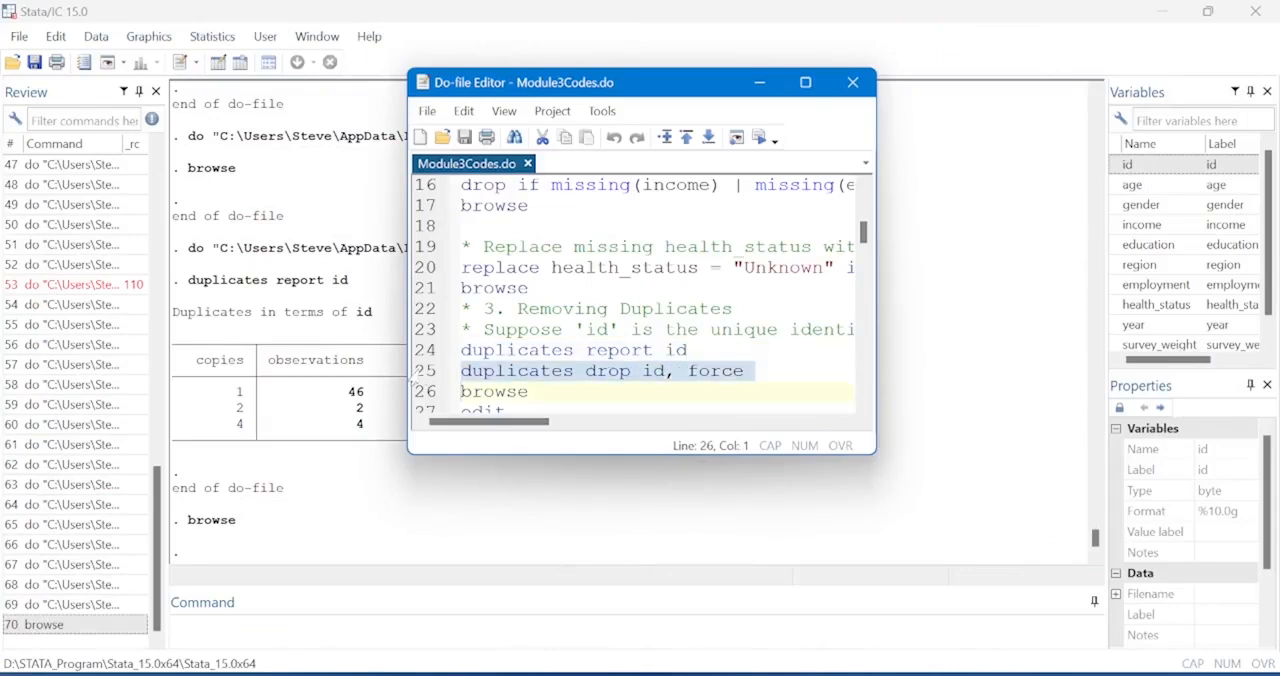
click(760, 138)
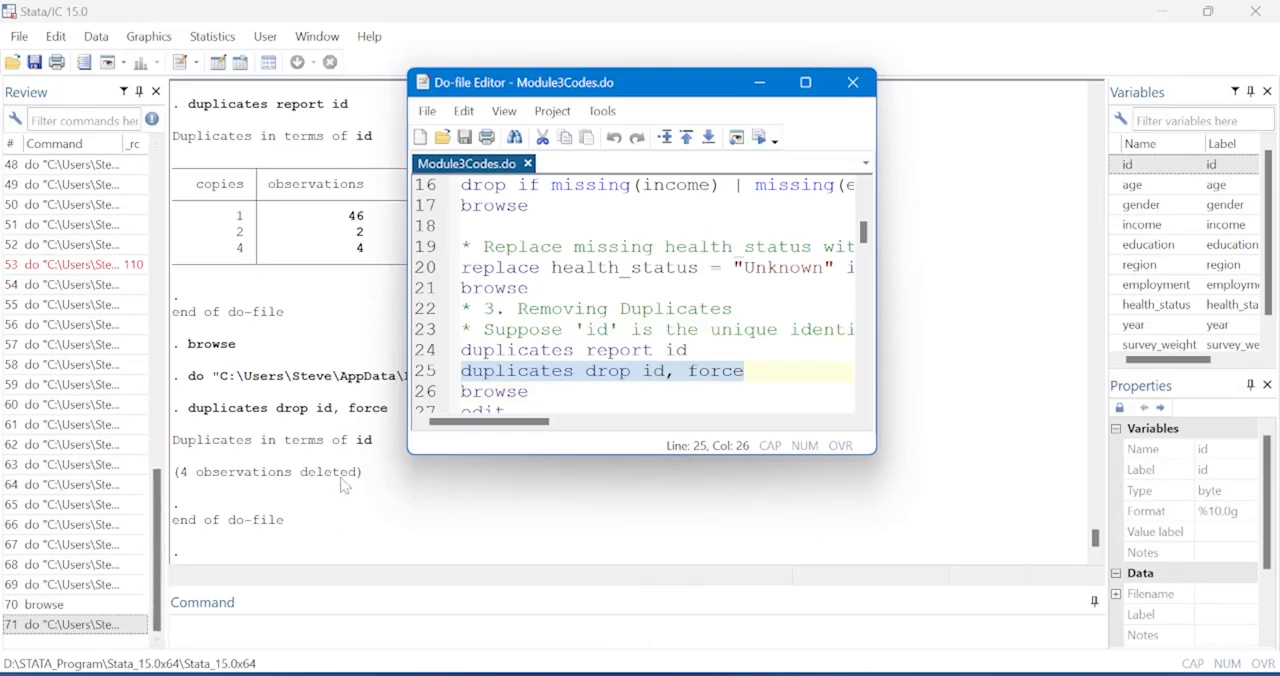
Maximize the do-file window and execute browse on line 26 to open the deduplicated dataset.
click(807, 83)
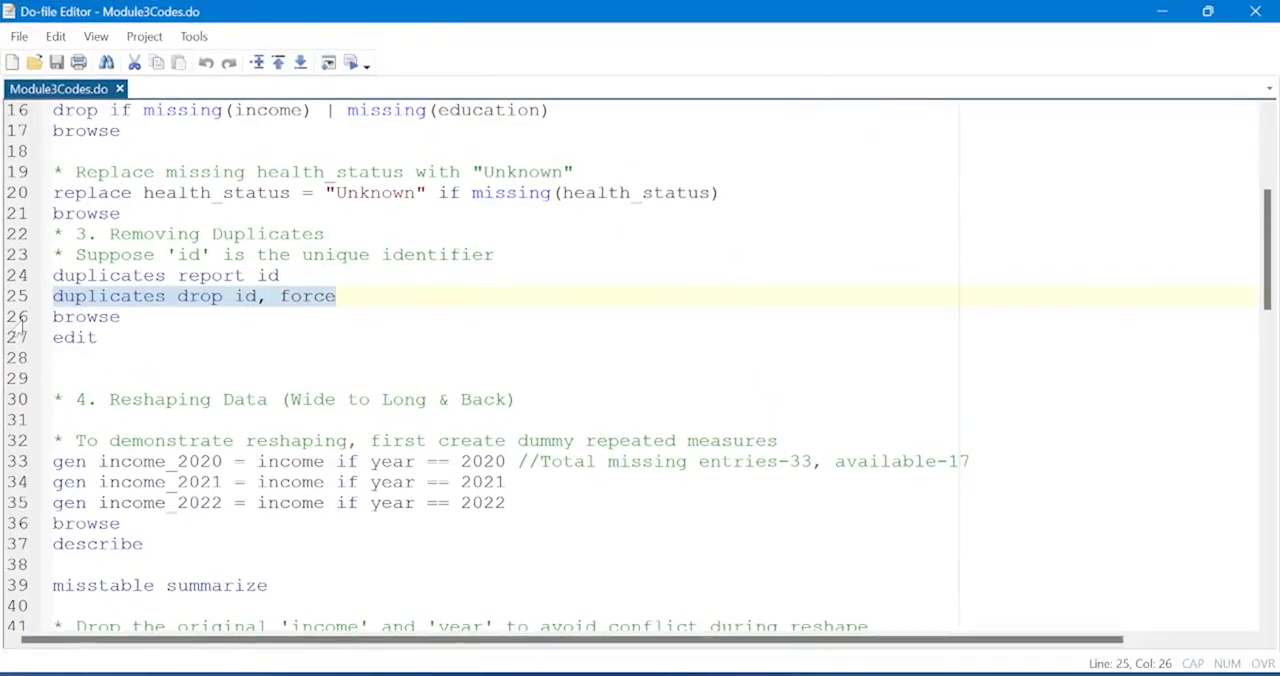
click(17, 318)
click(353, 63)
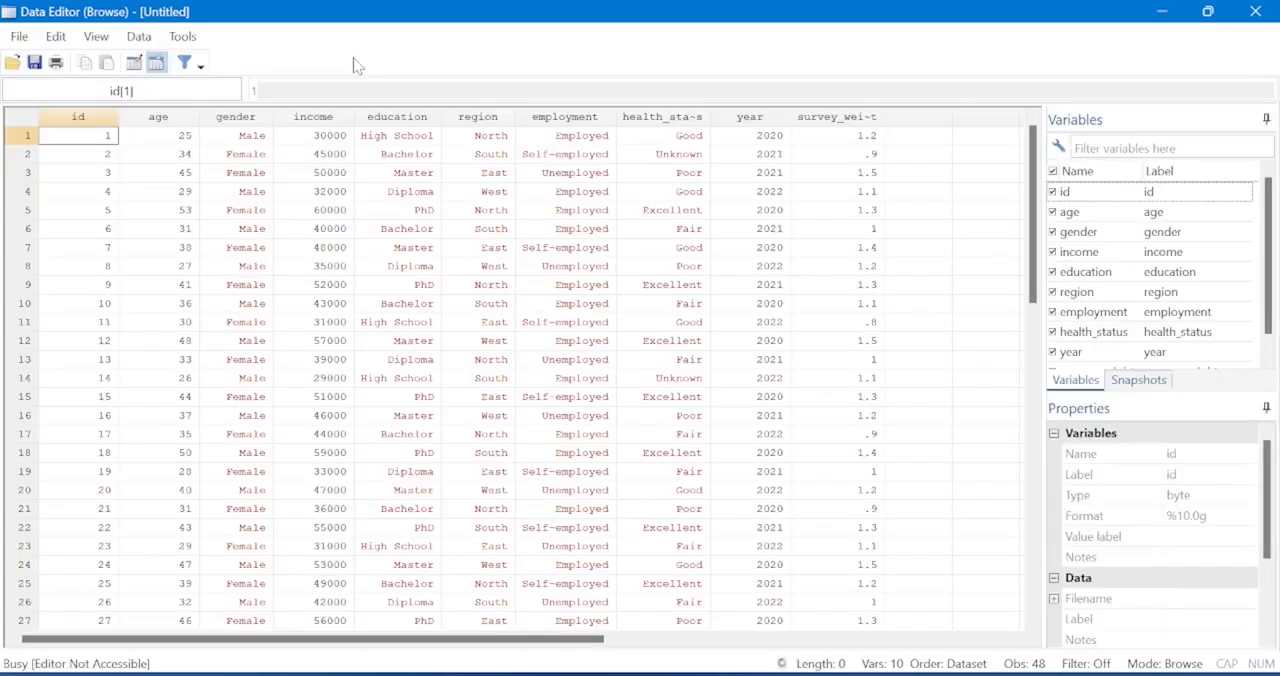
Look through the deduplicated dataset to its end and highlight the last observation, row 48.
scroll(158, 220, down, 16)
scroll(158, 220, up, 5)
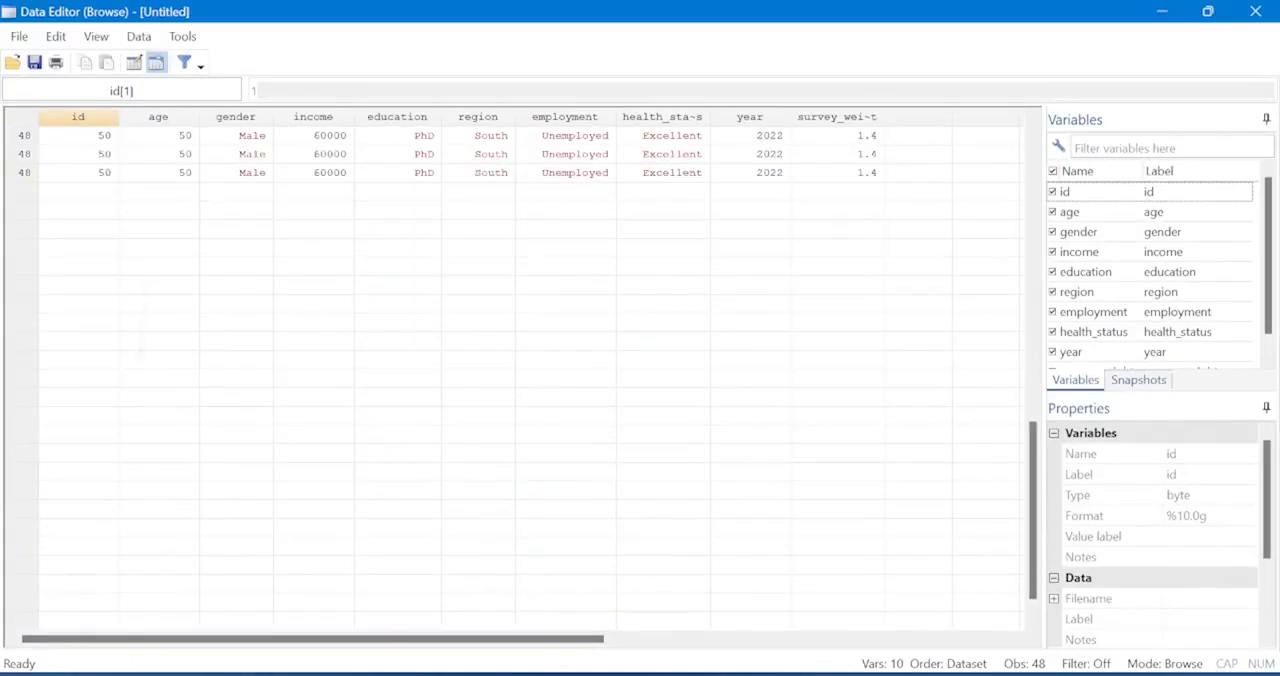
scroll(264, 309, up, 1)
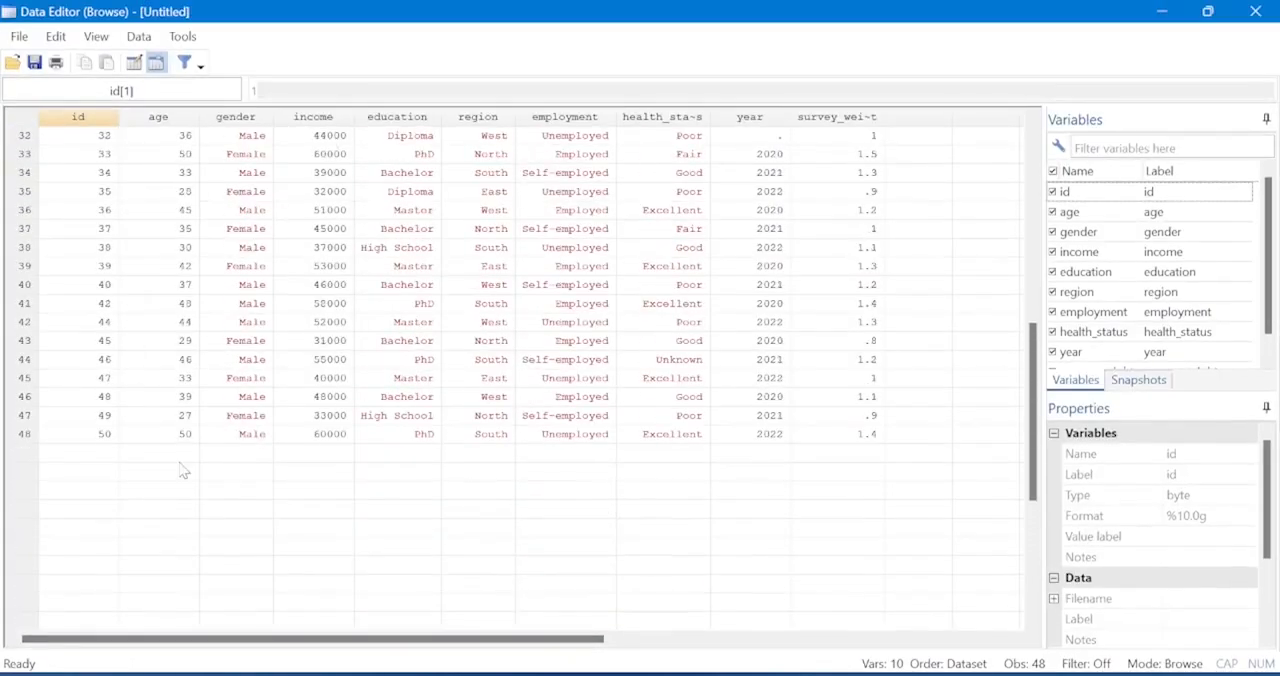
click(24, 436)
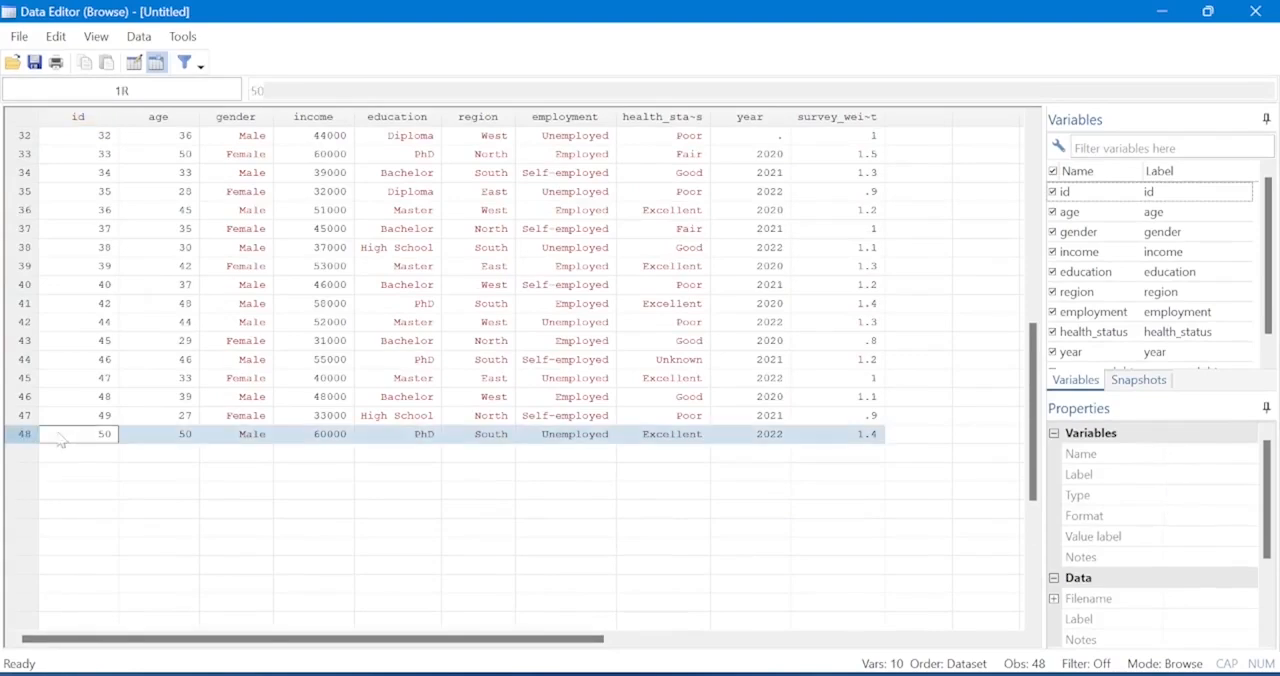
scroll(160, 440, up, 10)
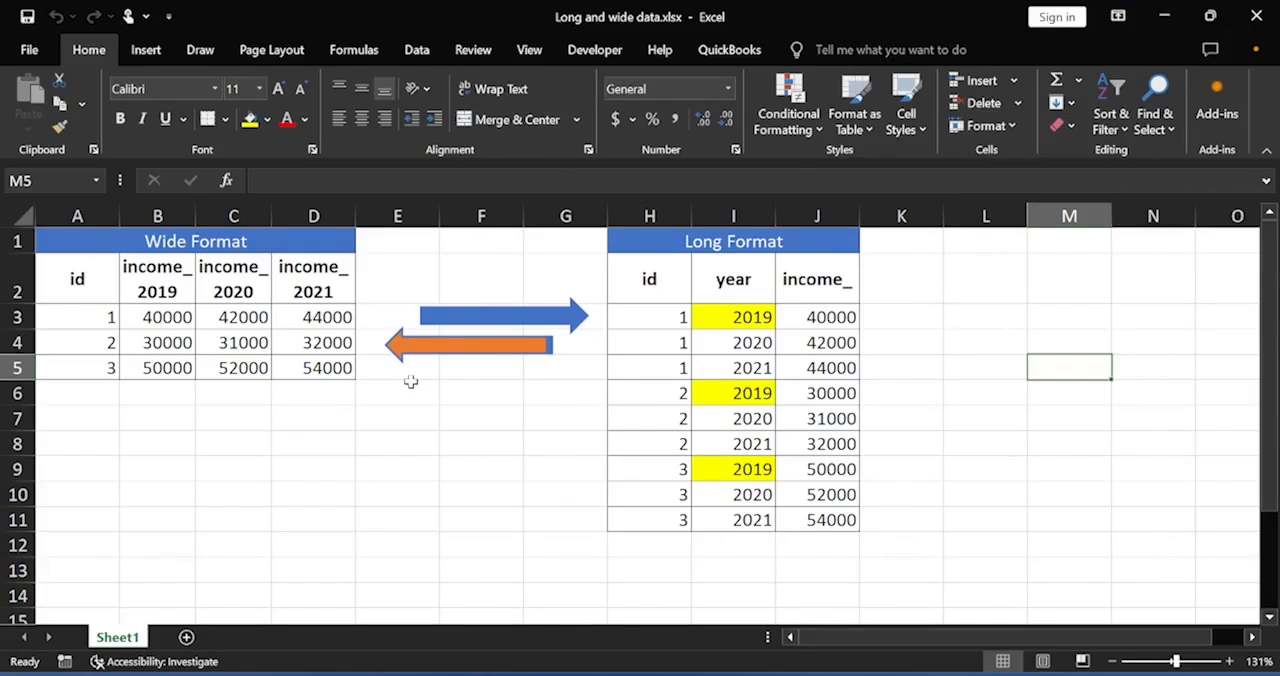
In Excel's Long and wide data.xlsx, compare the two table titles and examine the Wide Format headers and values in A2:D5.
click(138, 244)
click(777, 243)
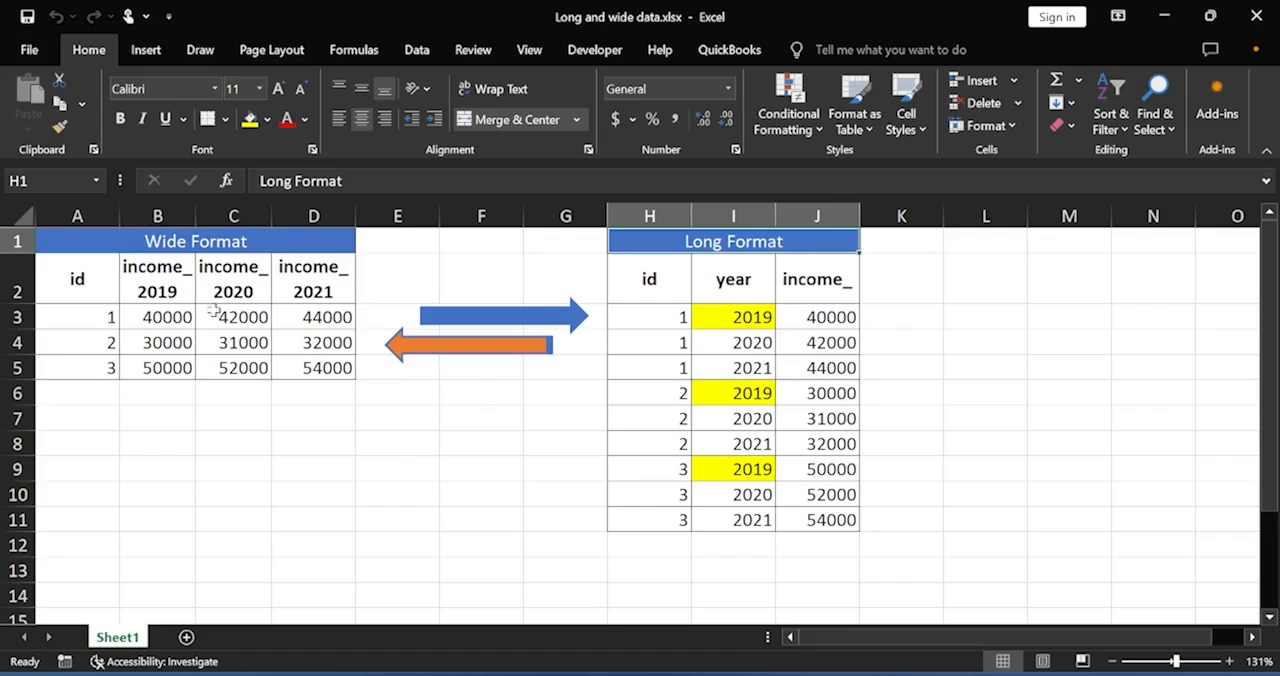
click(88, 279)
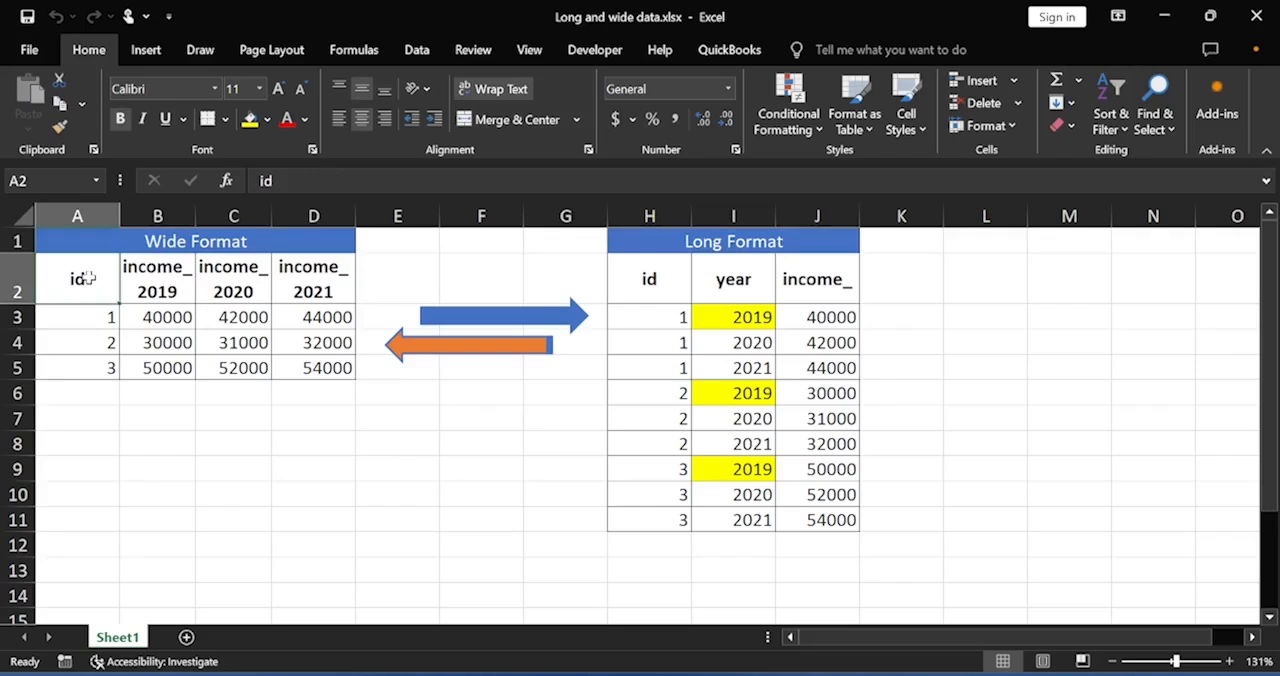
drag(88, 279, 318, 280)
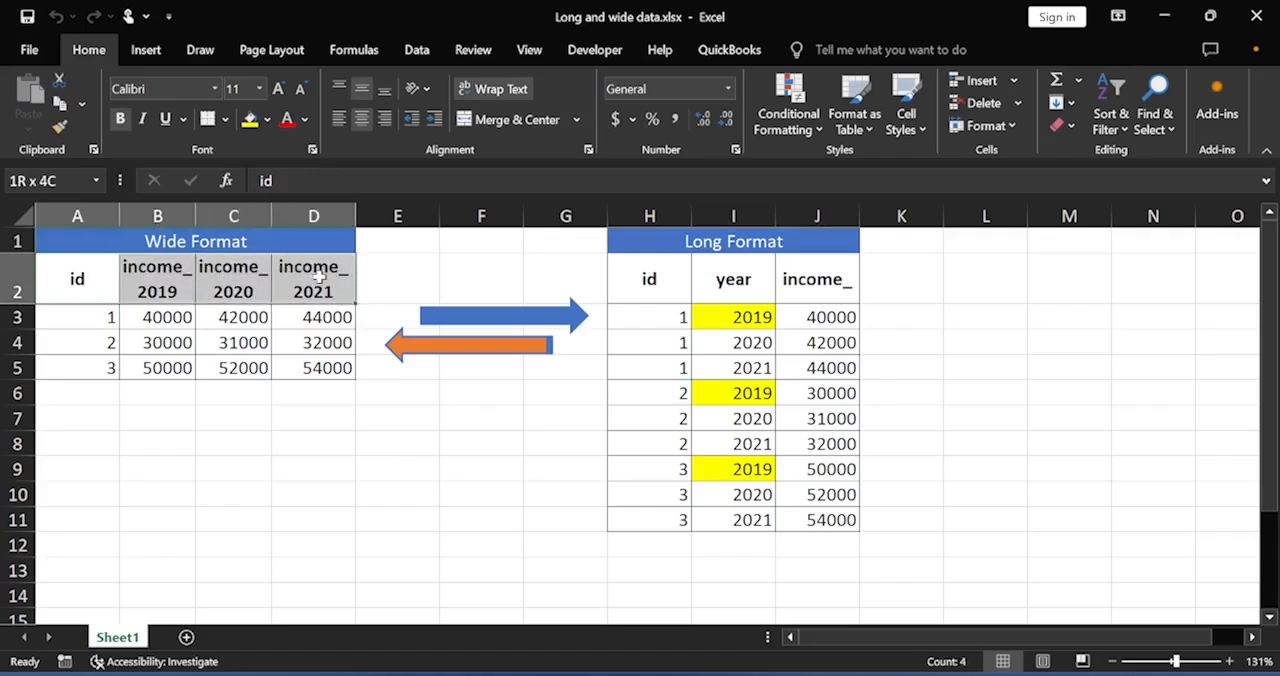
drag(318, 280, 318, 280)
click(77, 313)
drag(77, 313, 326, 367)
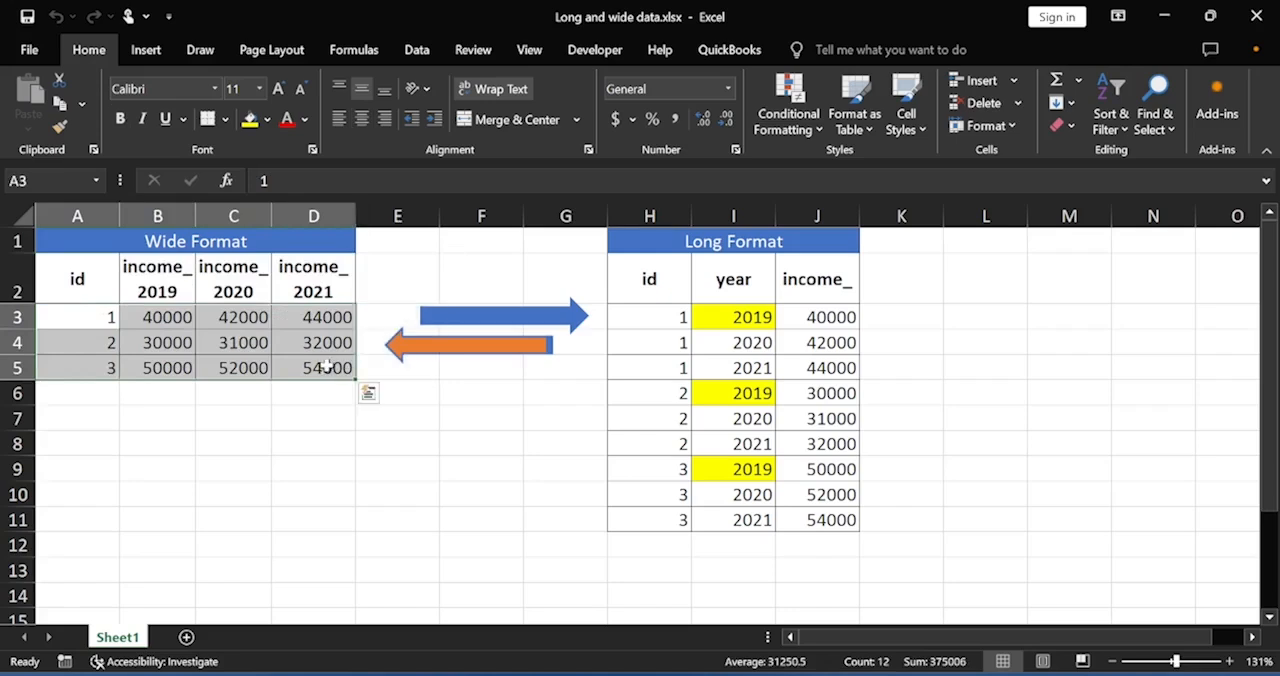
Examine the Long Format table's headers in H2:J2 and the repeated ids in H3:H11.
click(650, 250)
click(648, 276)
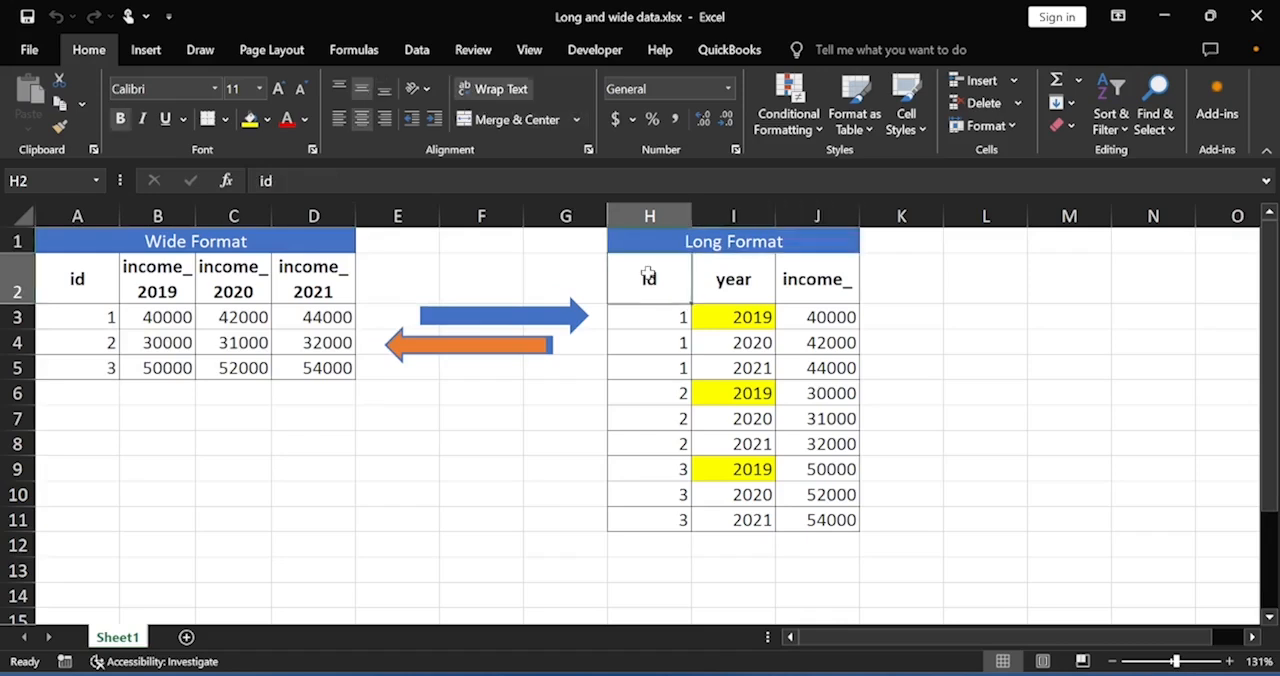
drag(648, 276, 815, 278)
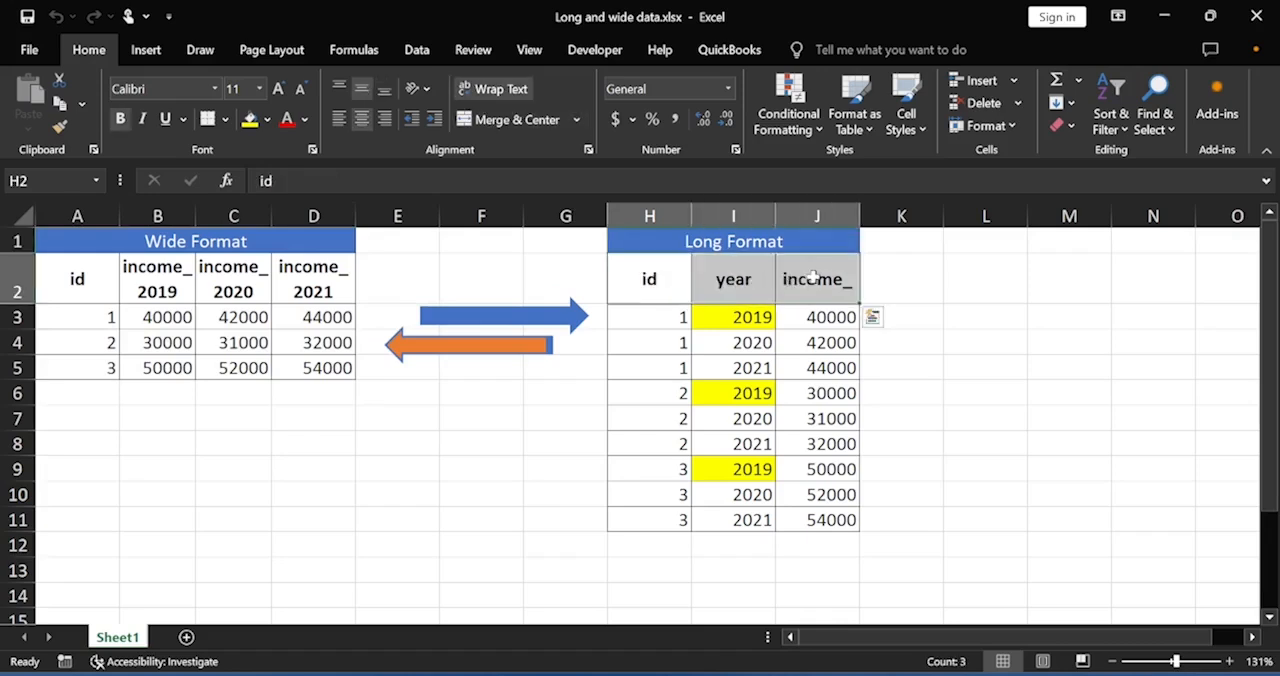
click(622, 268)
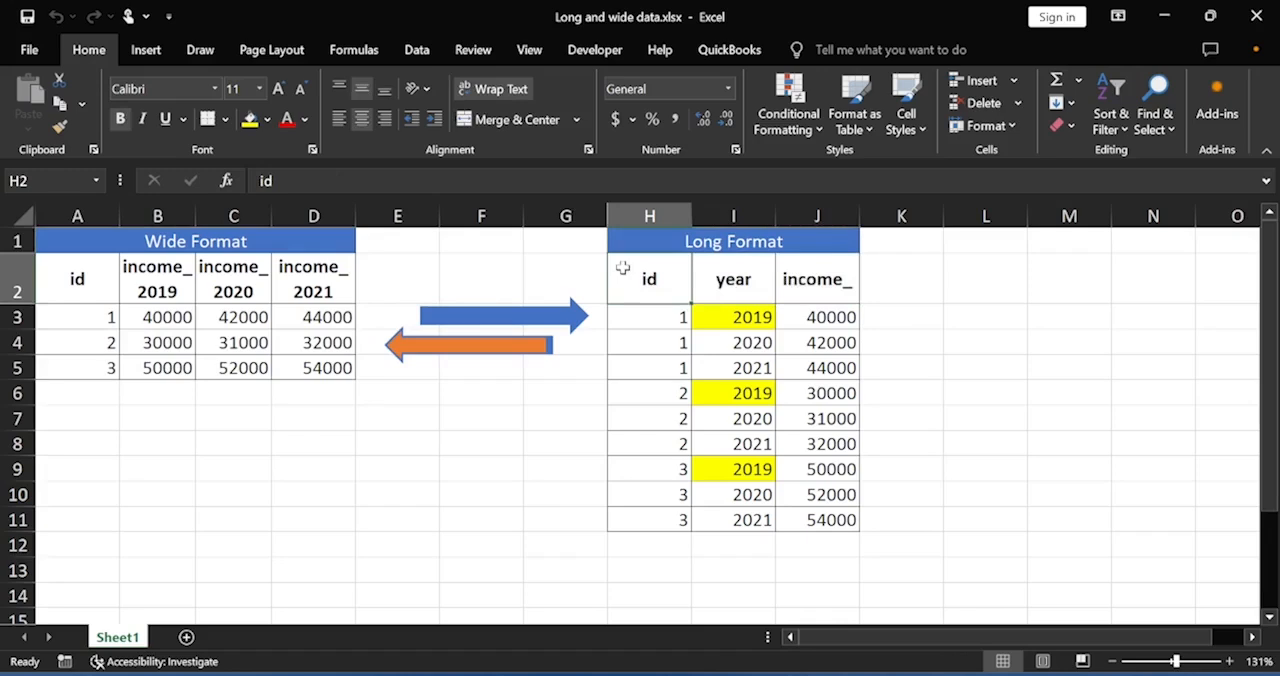
drag(622, 268, 818, 274)
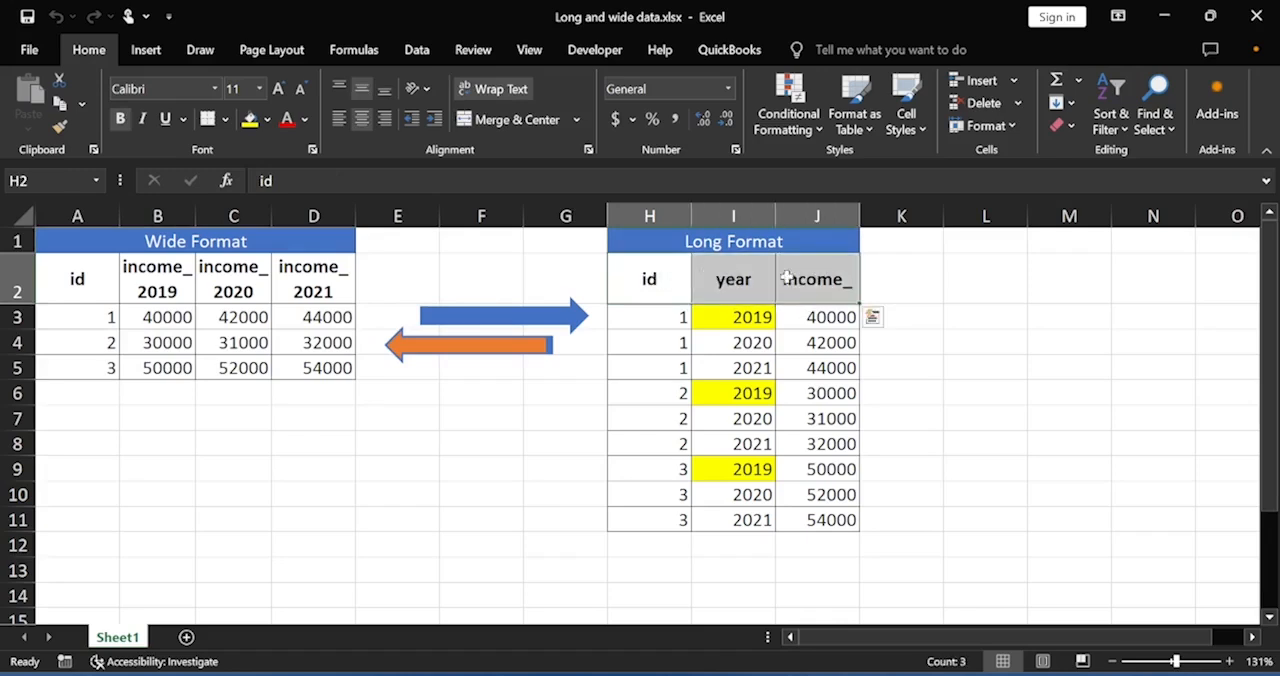
click(639, 311)
drag(643, 314, 649, 520)
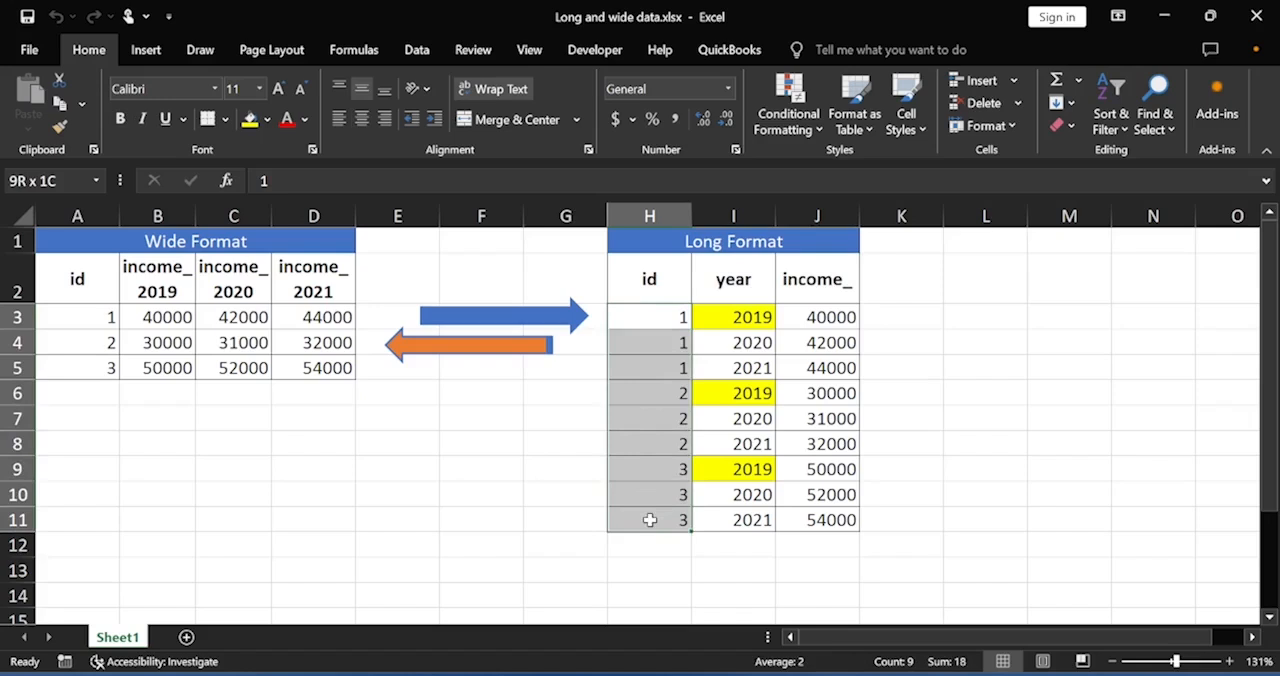
drag(649, 520, 649, 520)
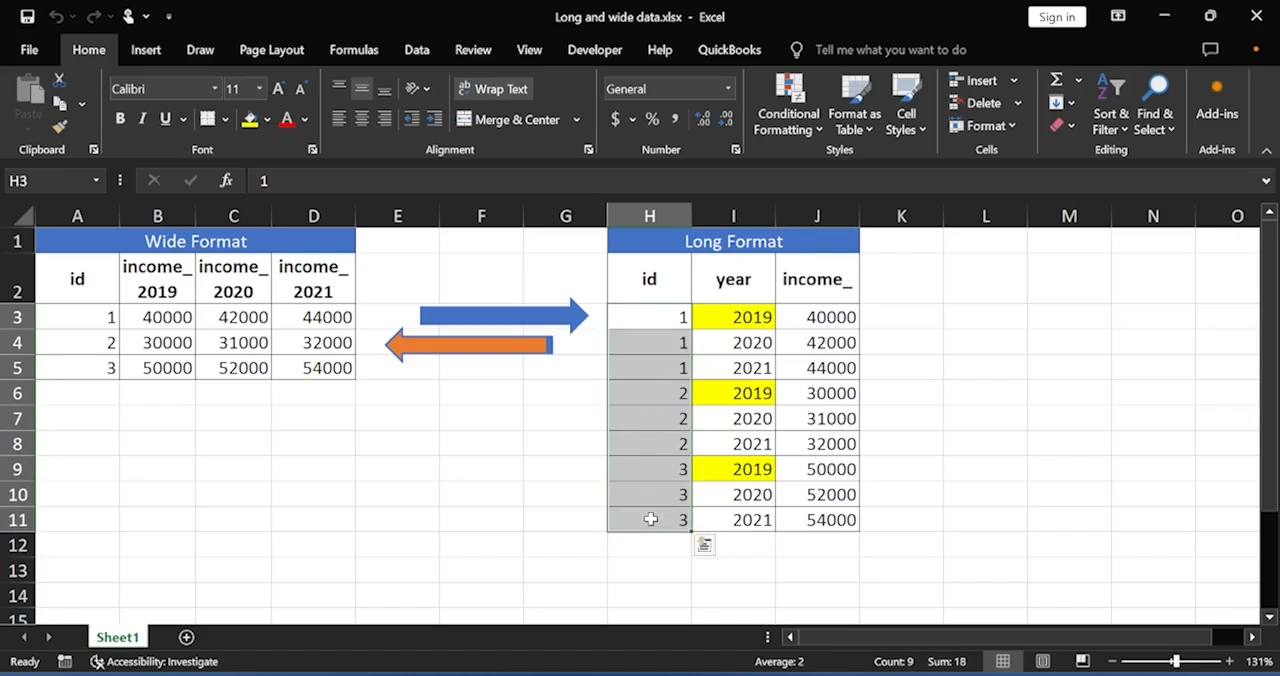
click(446, 508)
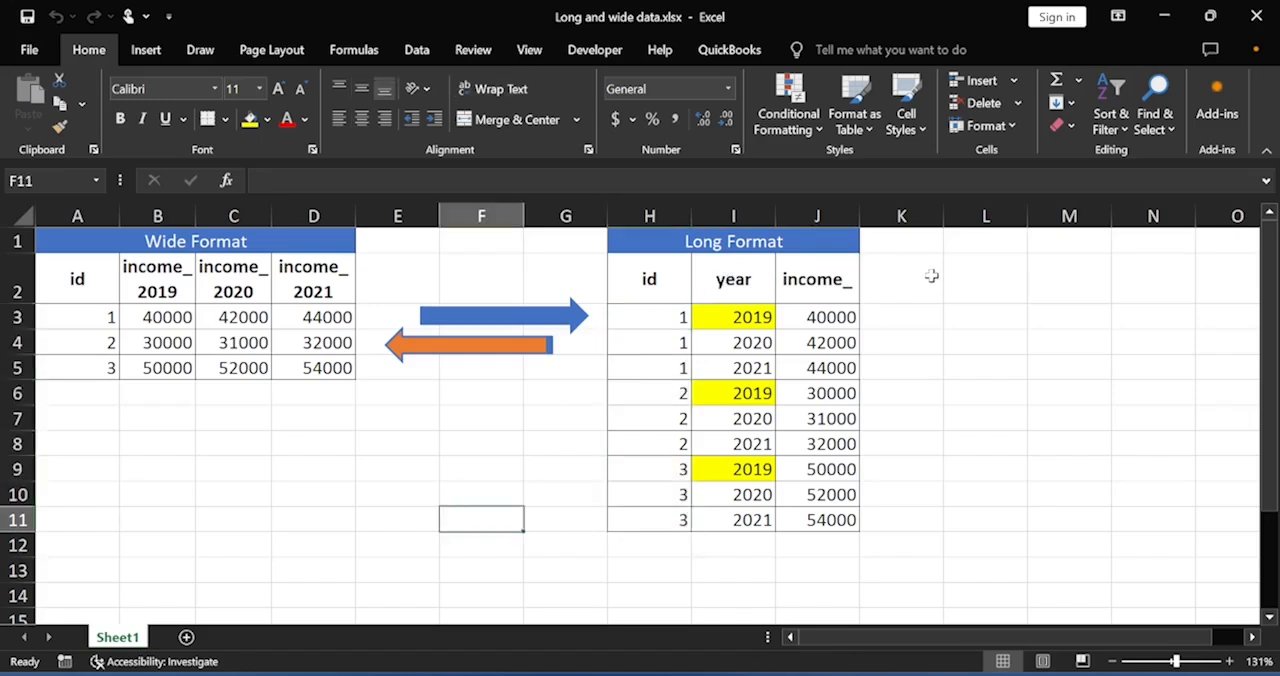
Compare the wide headers income_2019, income_2020 and income_2021 with the long headers id, year and income_.
click(146, 277)
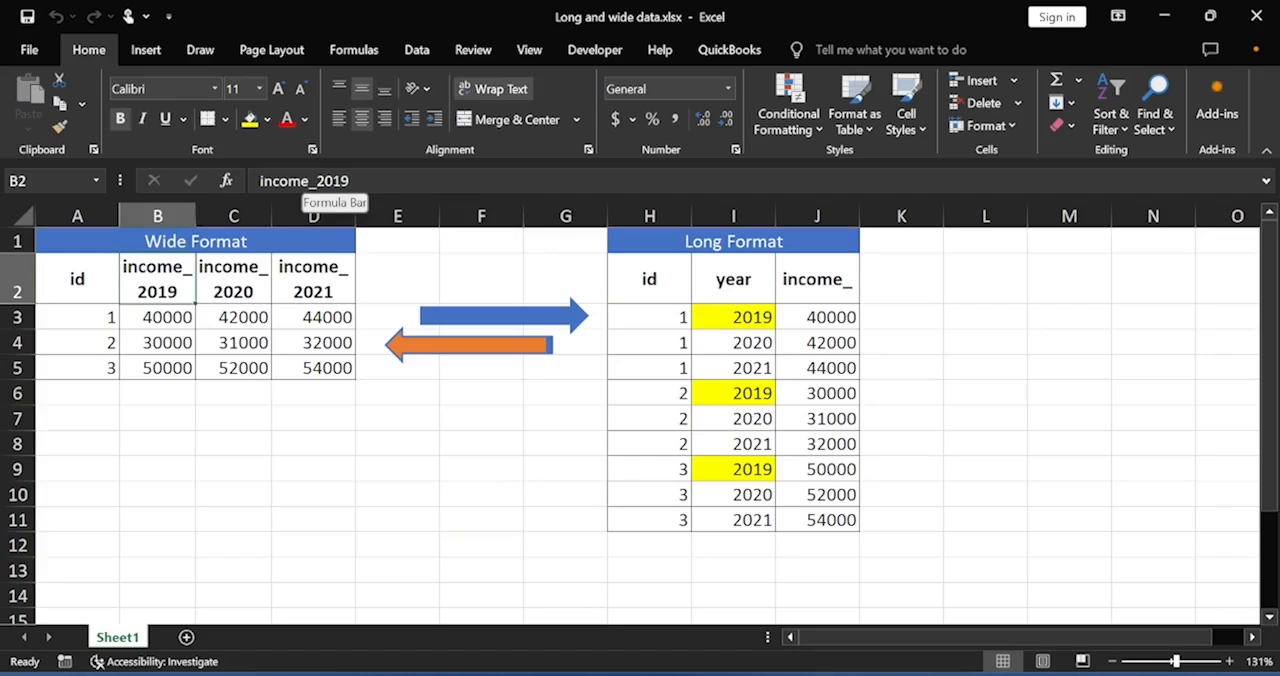
click(230, 284)
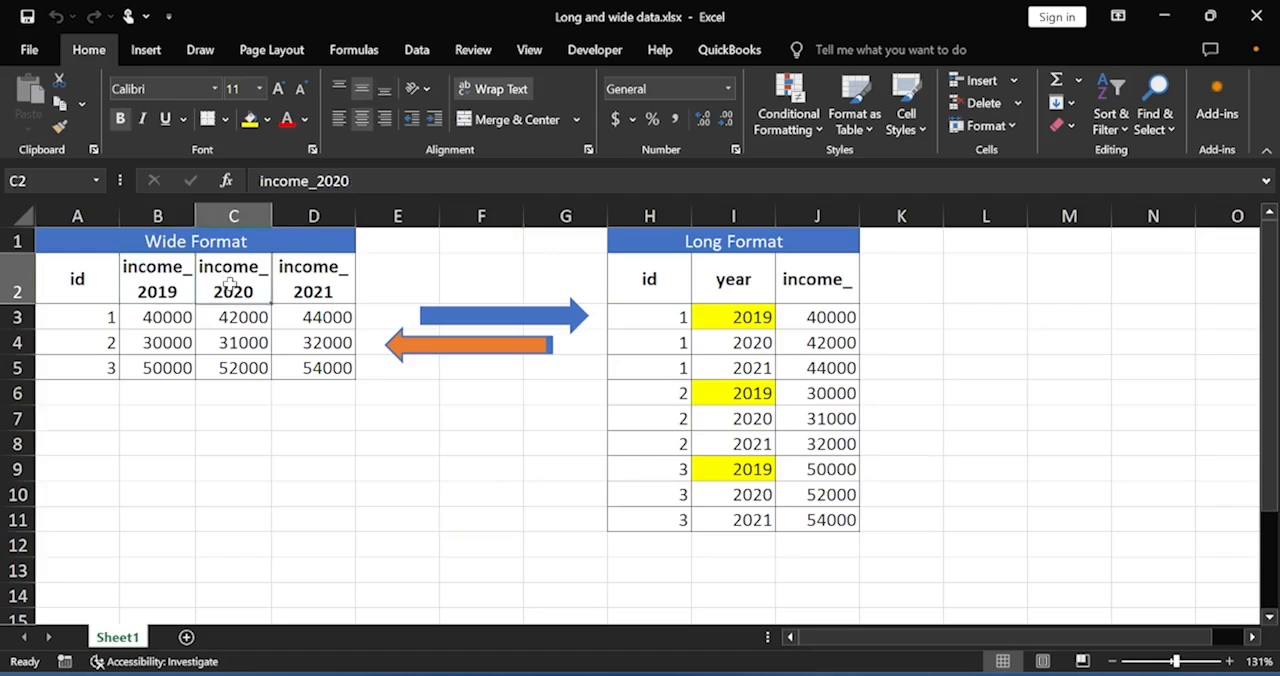
click(320, 284)
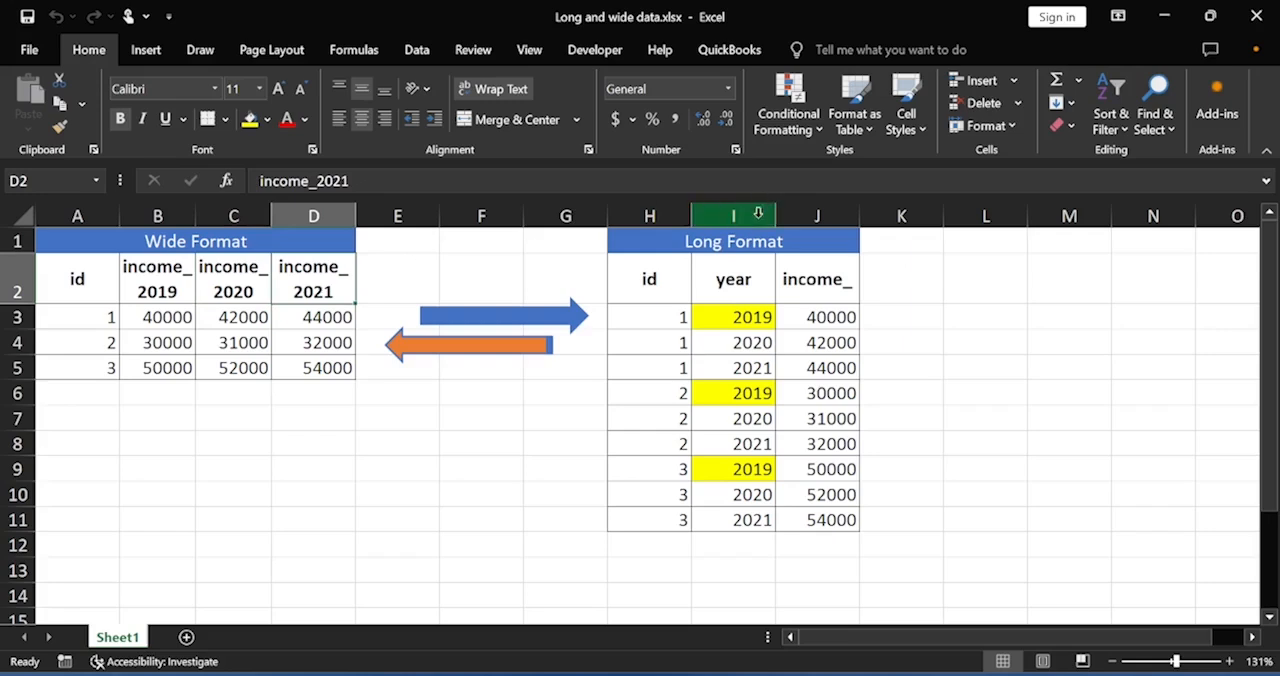
click(656, 296)
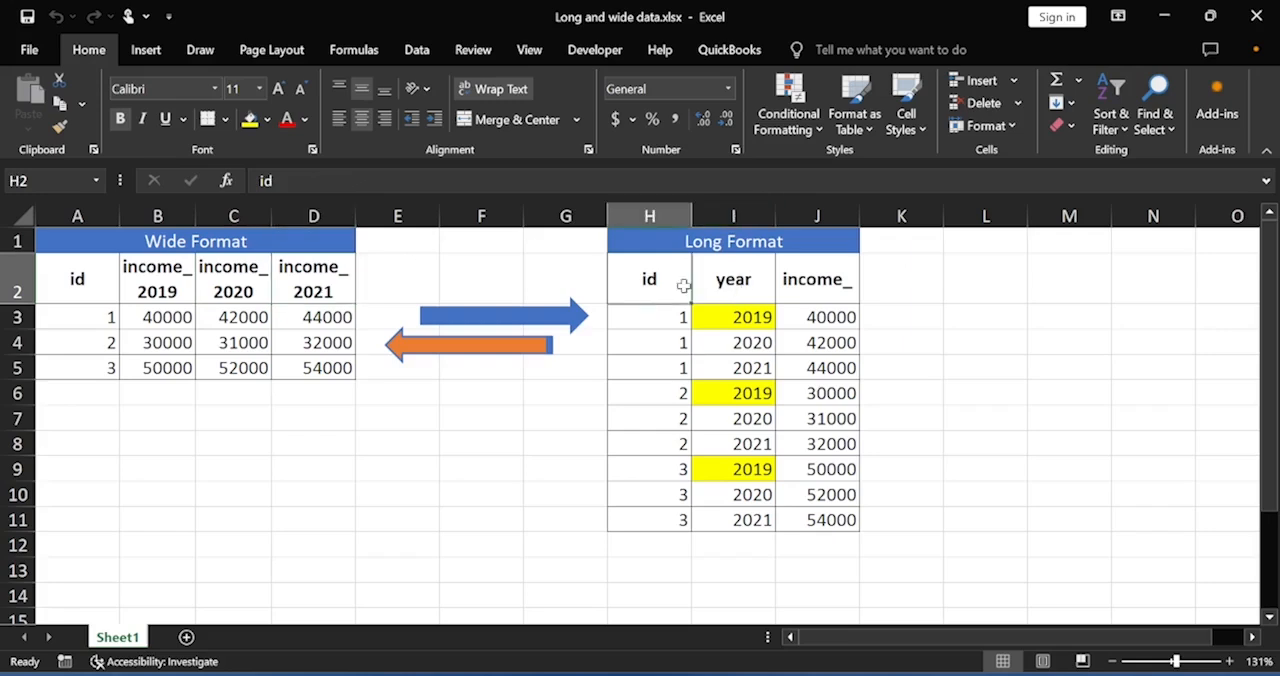
click(726, 278)
click(810, 272)
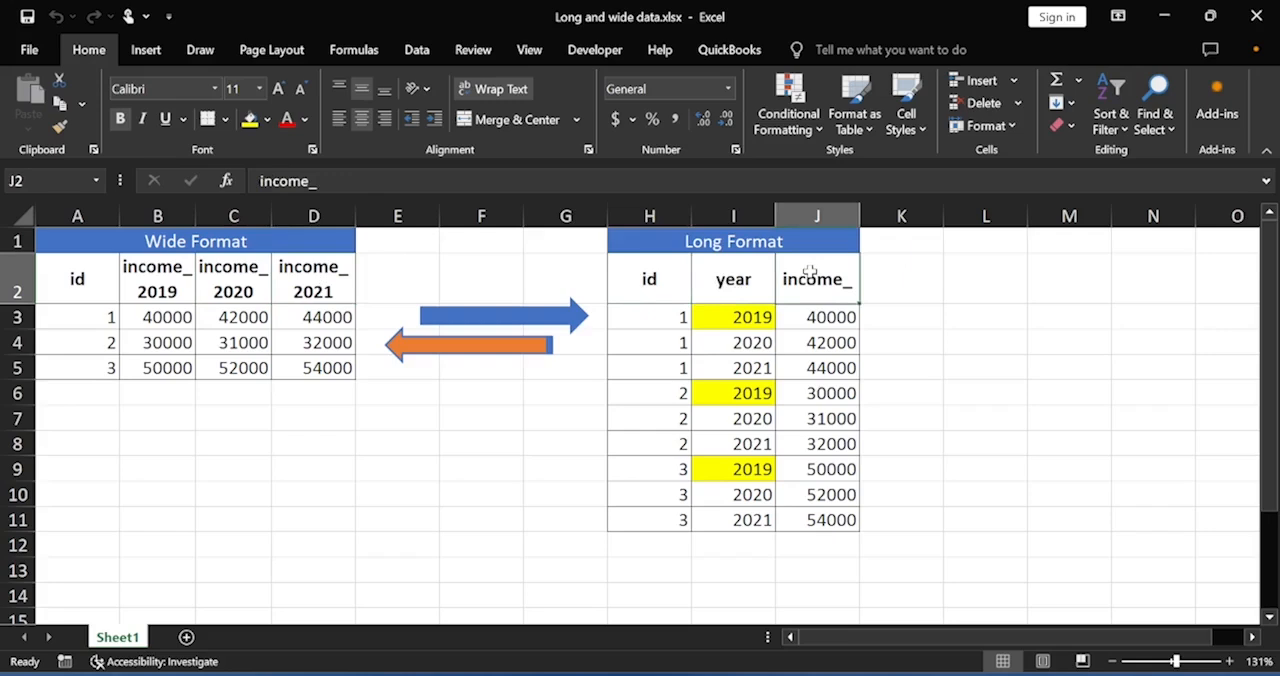
click(736, 283)
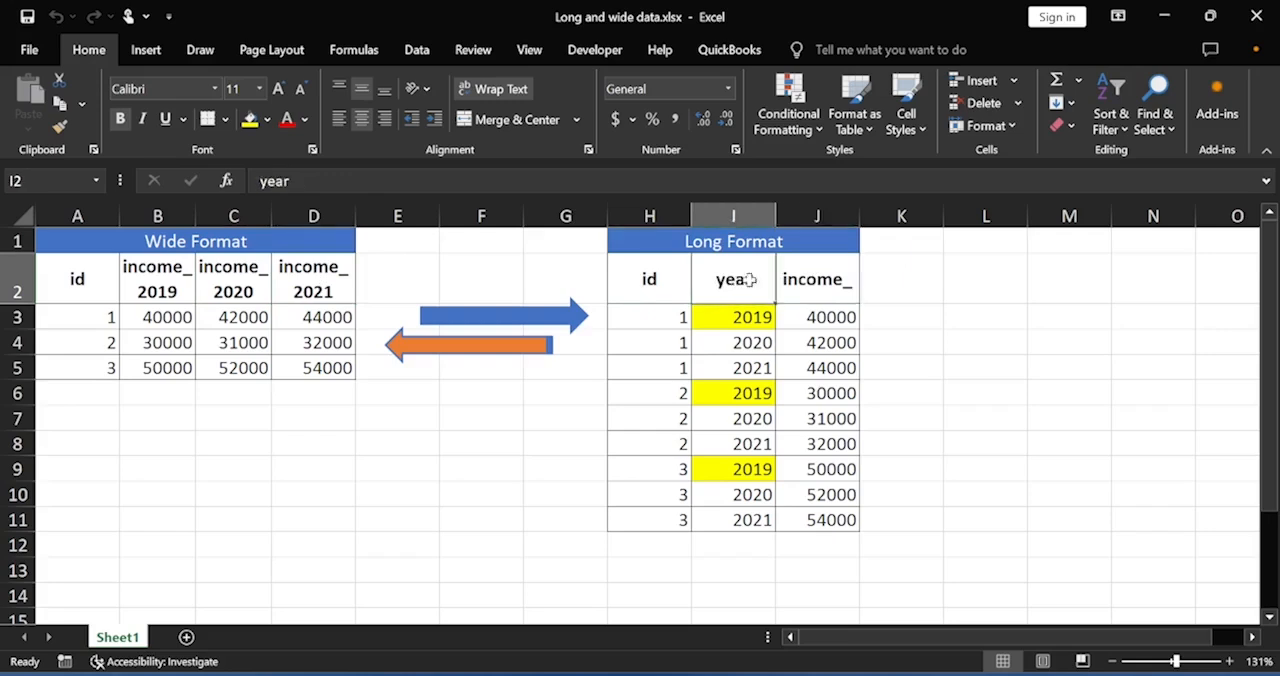
click(826, 276)
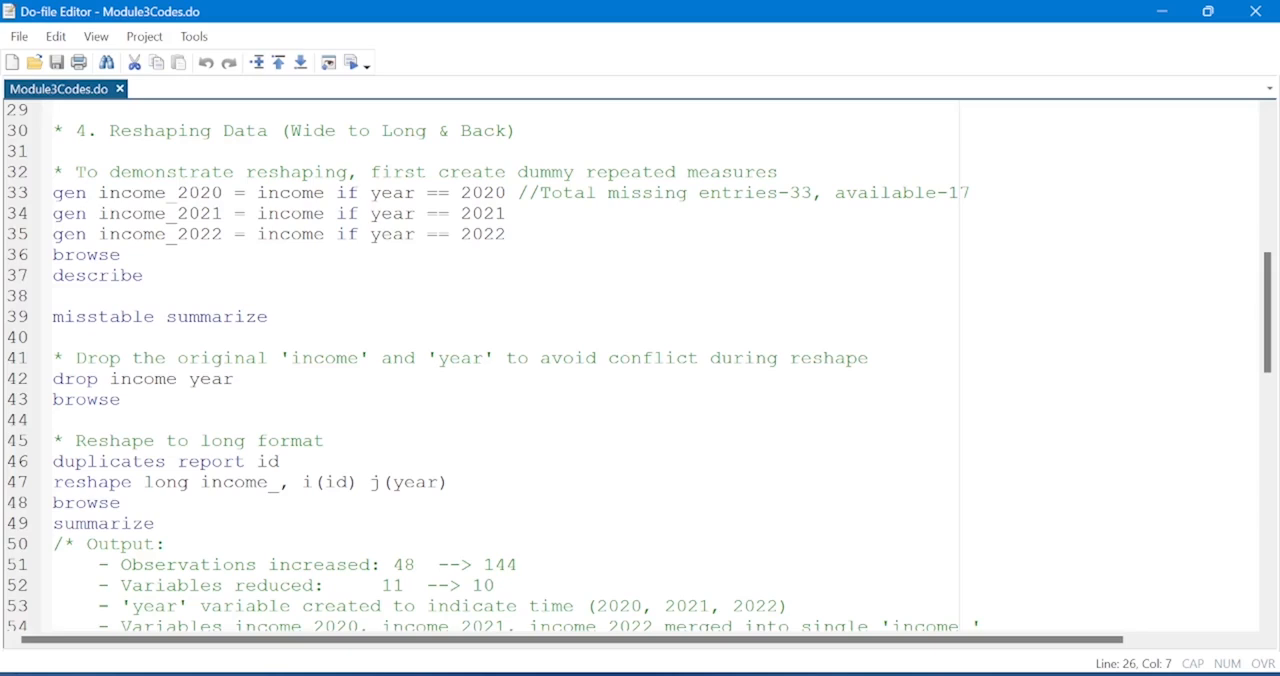
Generate income_2020 from income for observations where year is 2020, and open the dataset for browsing.
click(10, 198)
click(354, 66)
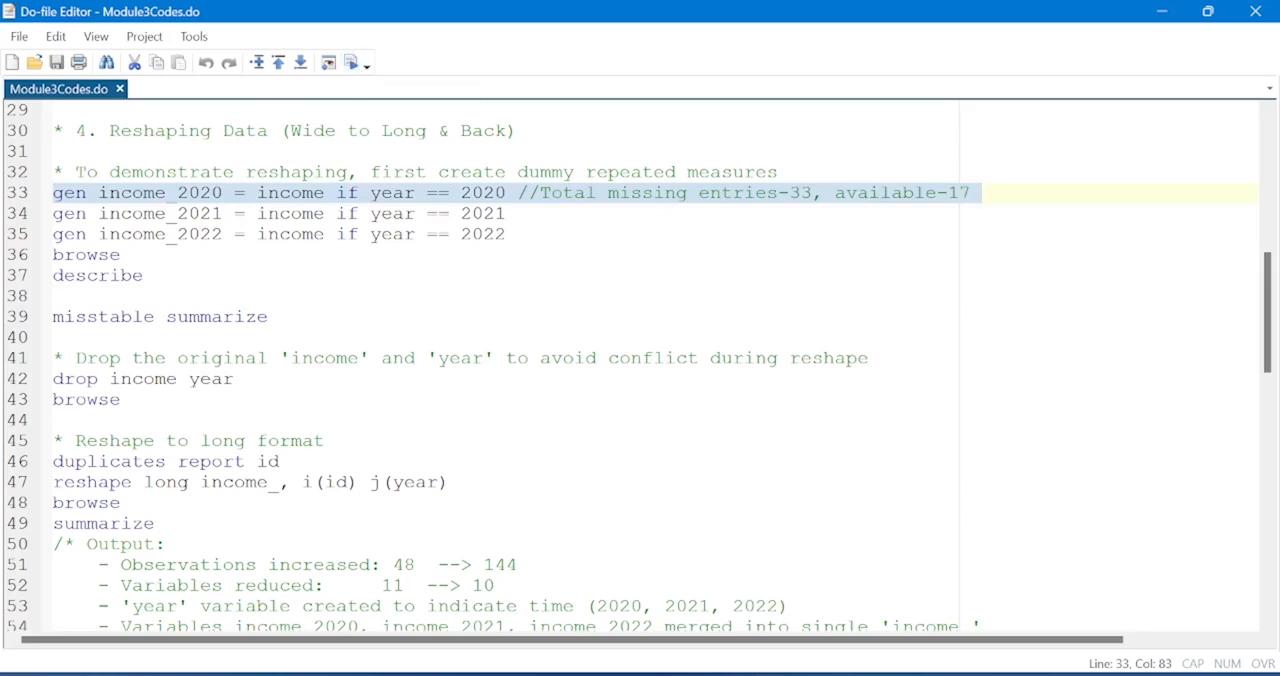
click(10, 258)
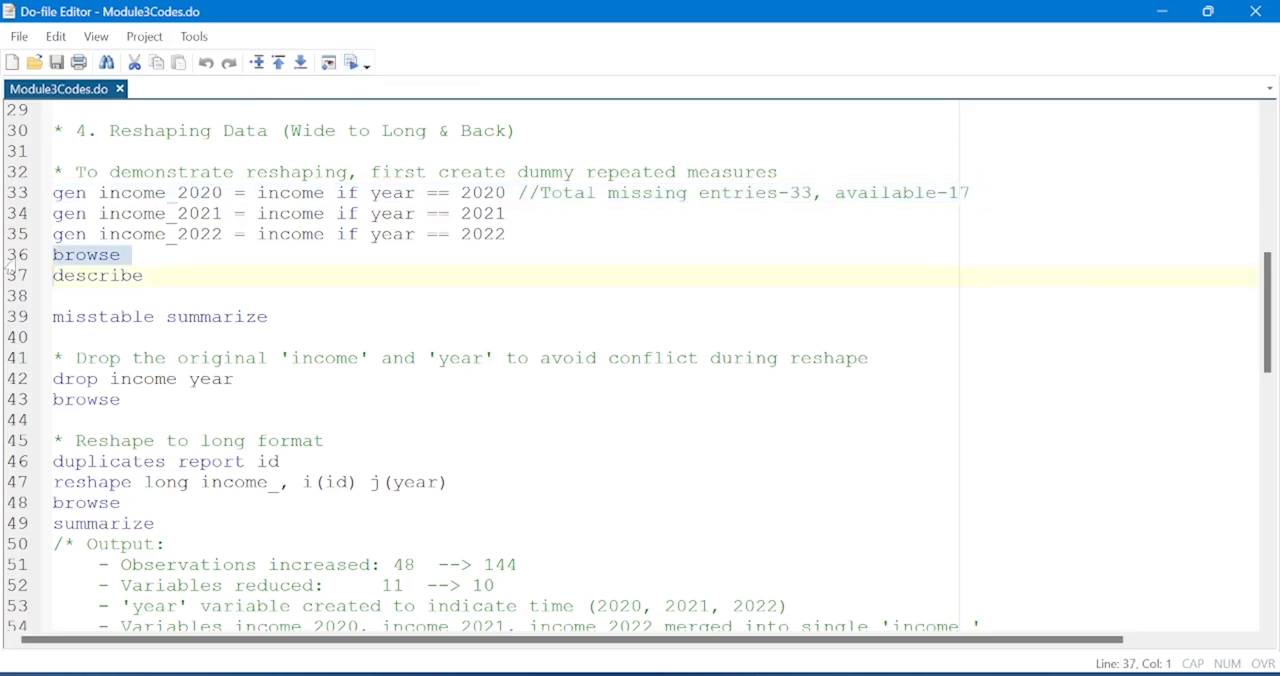
click(354, 64)
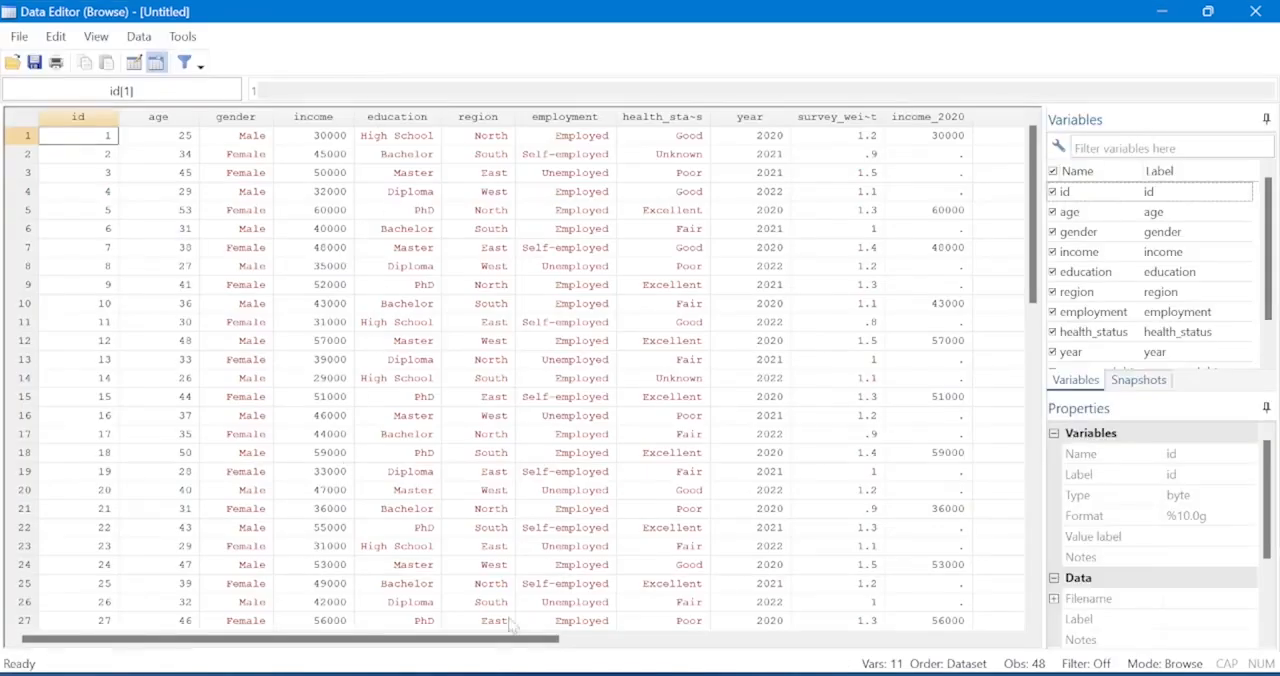
Compare the income_2020 column with the year values in rows 1 and 5.
click(937, 118)
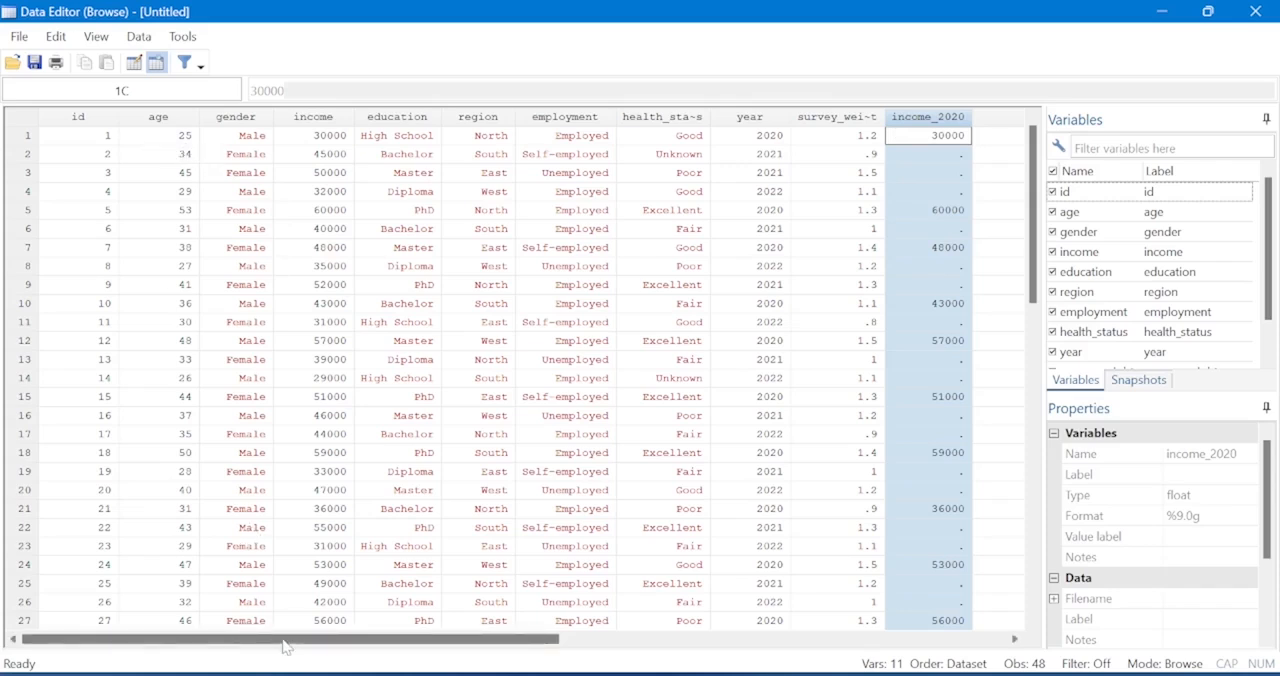
click(765, 135)
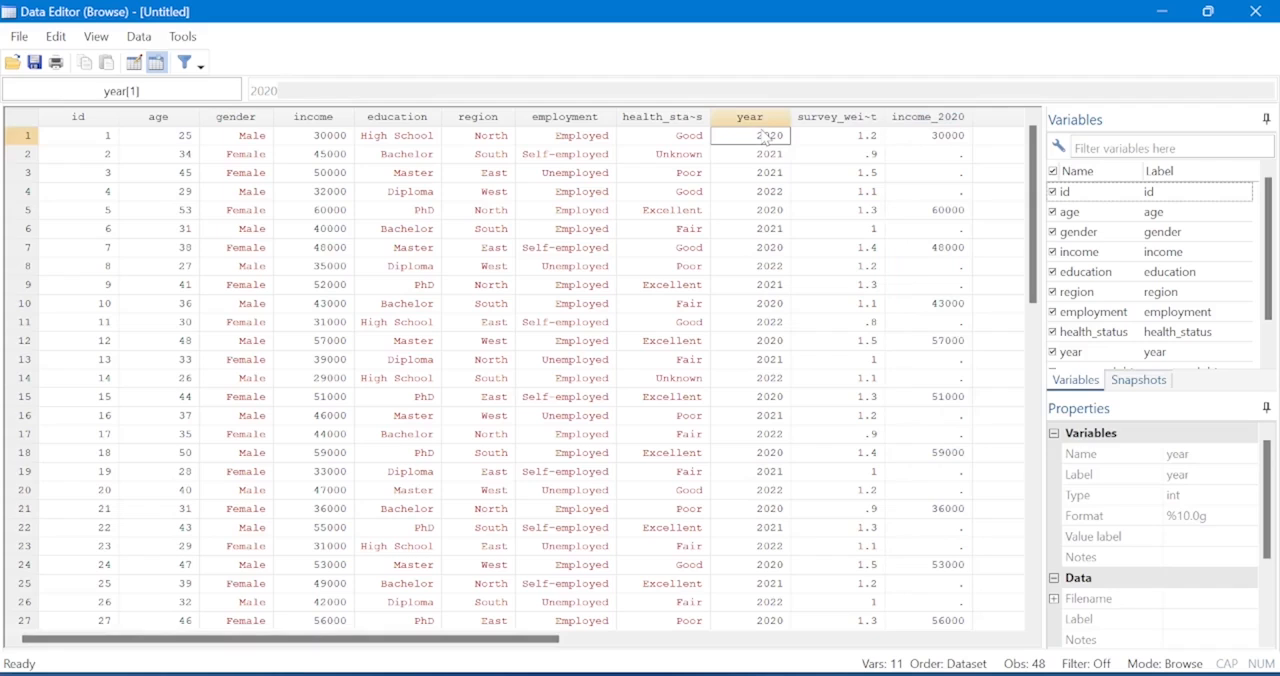
click(938, 136)
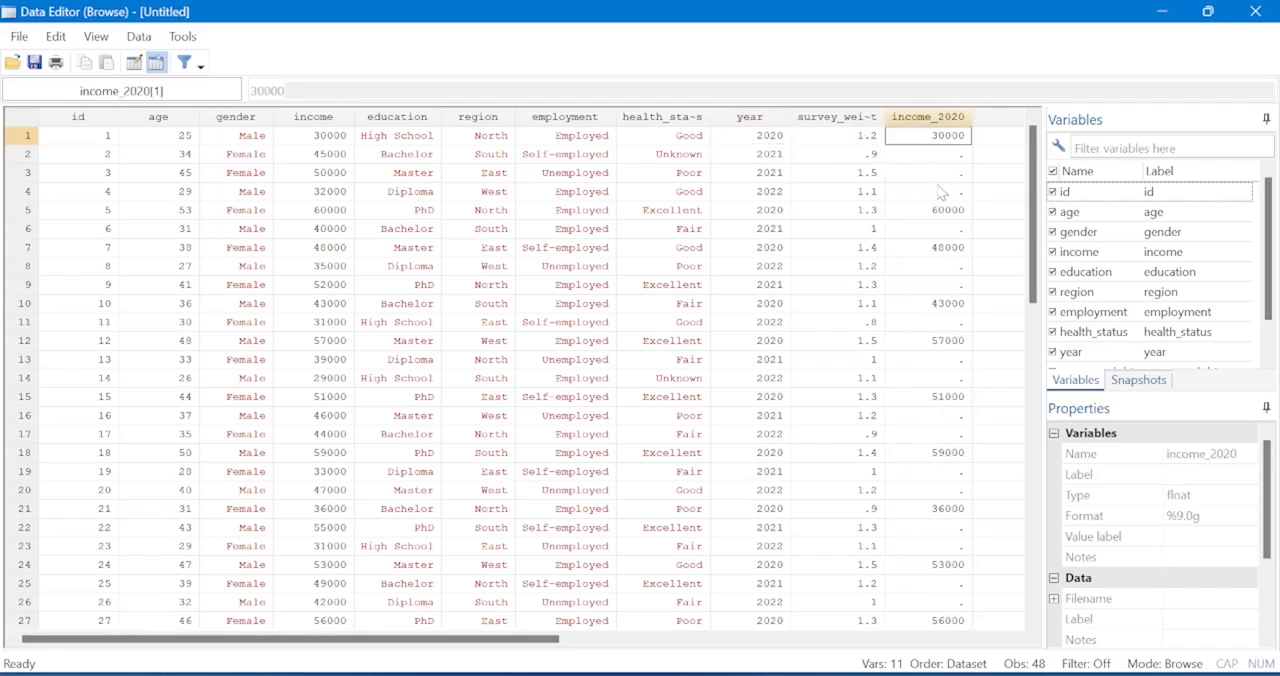
click(772, 212)
click(930, 215)
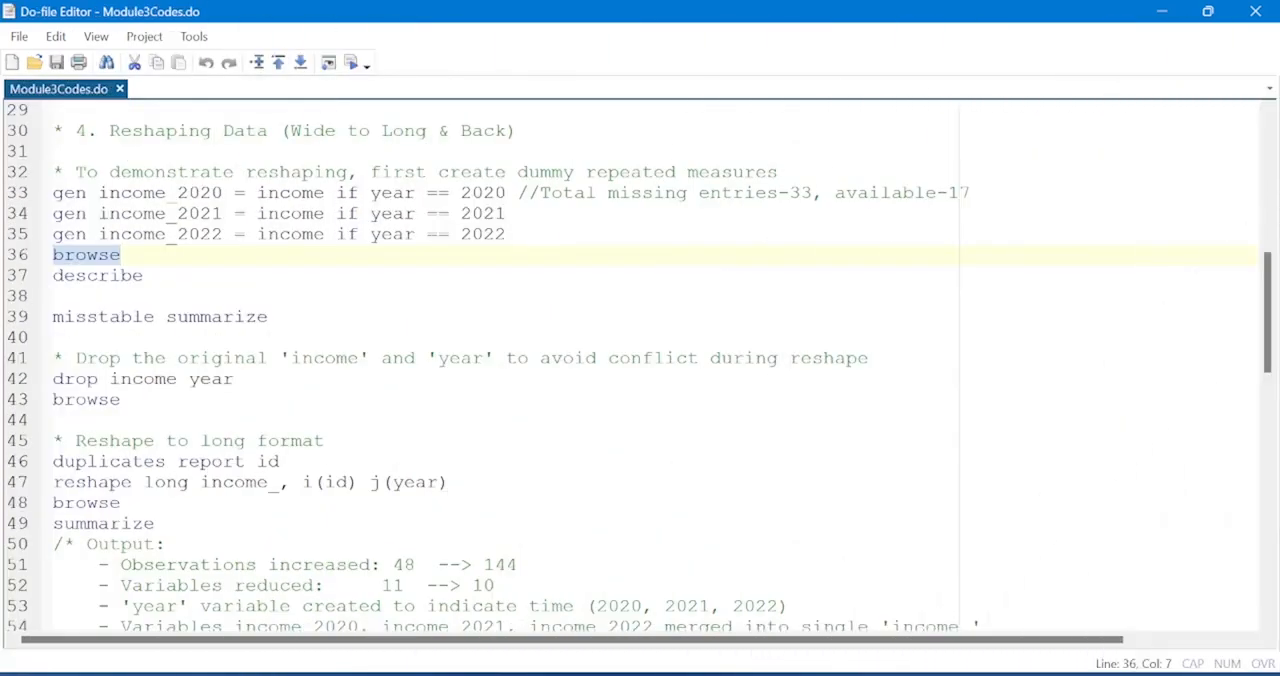
Generate income_2021 and income_2022 from income for observations in the years 2021 and 2022.
click(507, 234)
drag(507, 234, 53, 213)
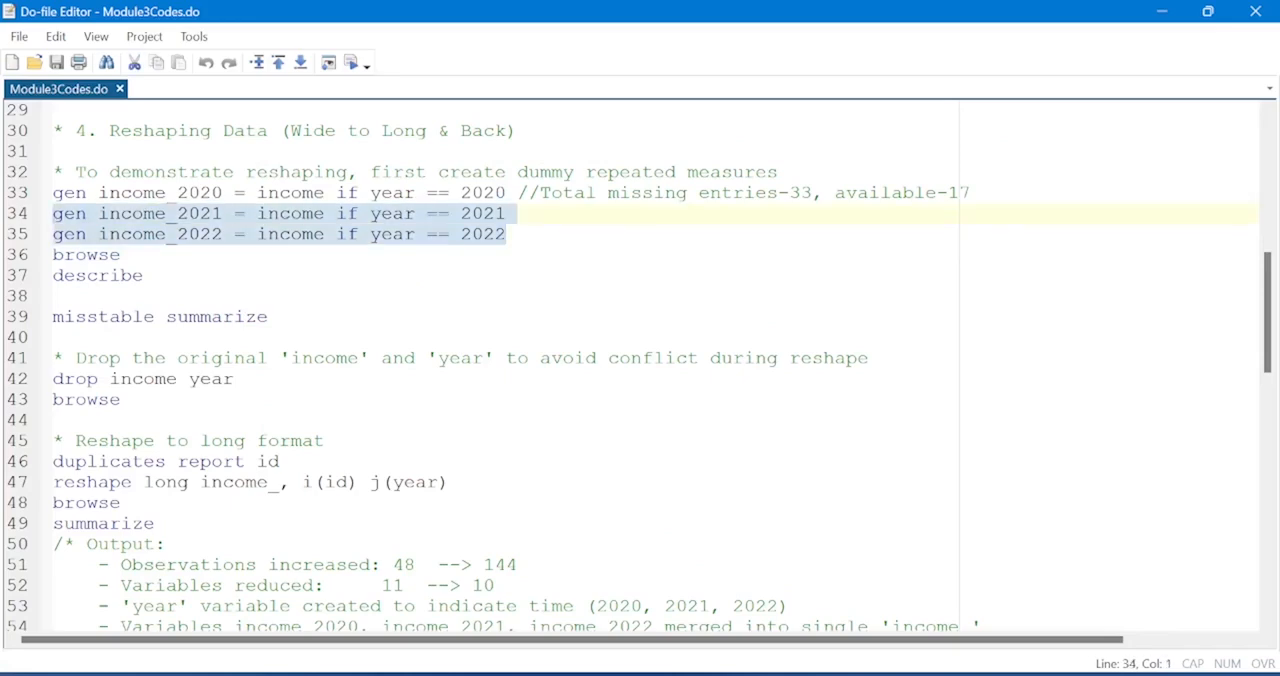
click(351, 63)
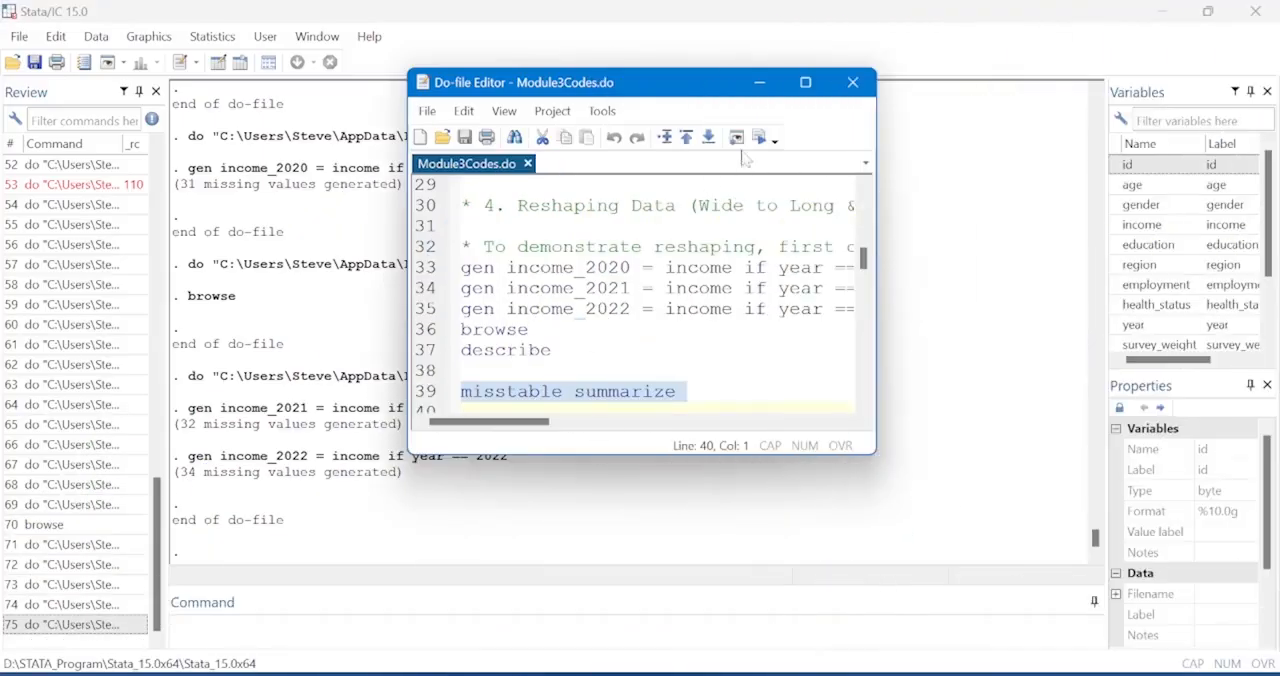
Run misstable summarize and examine the missing and nonmissing counts for year and the three yearly income variables.
click(758, 137)
click(343, 445)
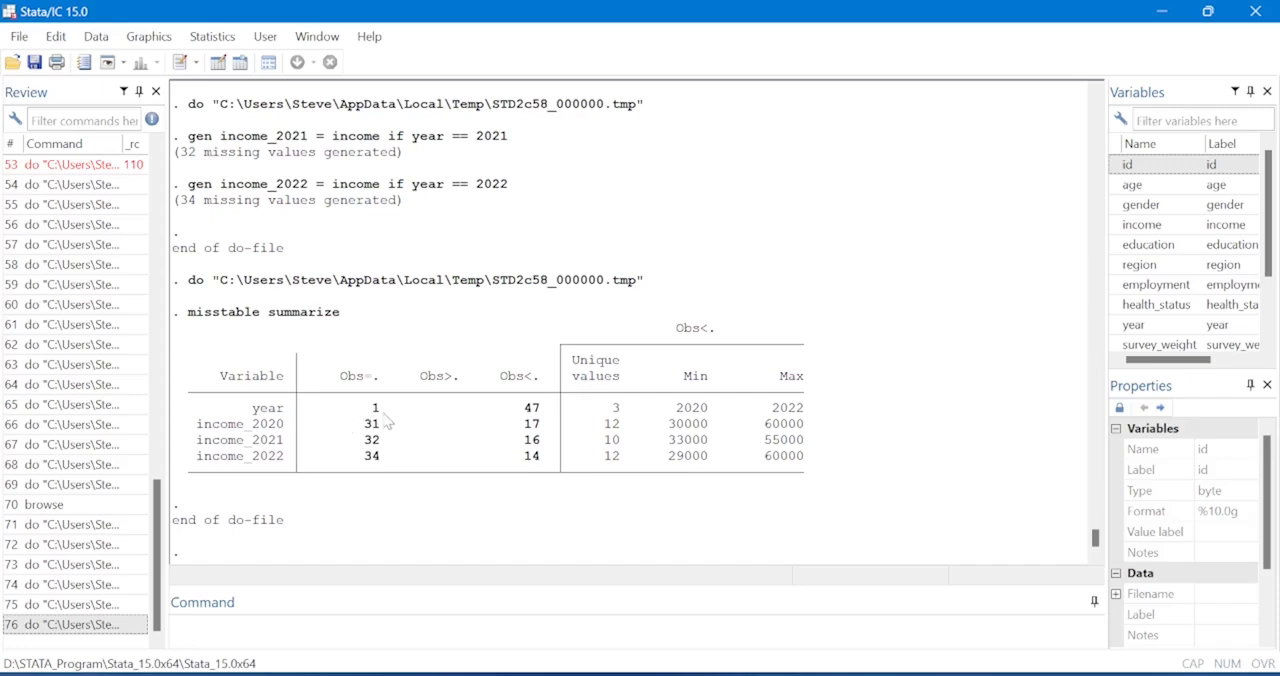
double_click(532, 409)
drag(349, 424, 382, 424)
click(522, 428)
drag(525, 430, 544, 428)
click(367, 452)
drag(366, 447, 380, 443)
click(366, 466)
drag(358, 455, 384, 460)
Examine the unique value counts of income_2022, income_2021 and income_2020 in the missing-values table.
drag(604, 457, 620, 460)
click(607, 447)
drag(605, 443, 619, 443)
click(608, 428)
drag(600, 424, 622, 427)
Examine the minimum and maximum values of income_2022, income_2021 and income_2020 in the missing-values table.
click(667, 461)
drag(667, 461, 714, 460)
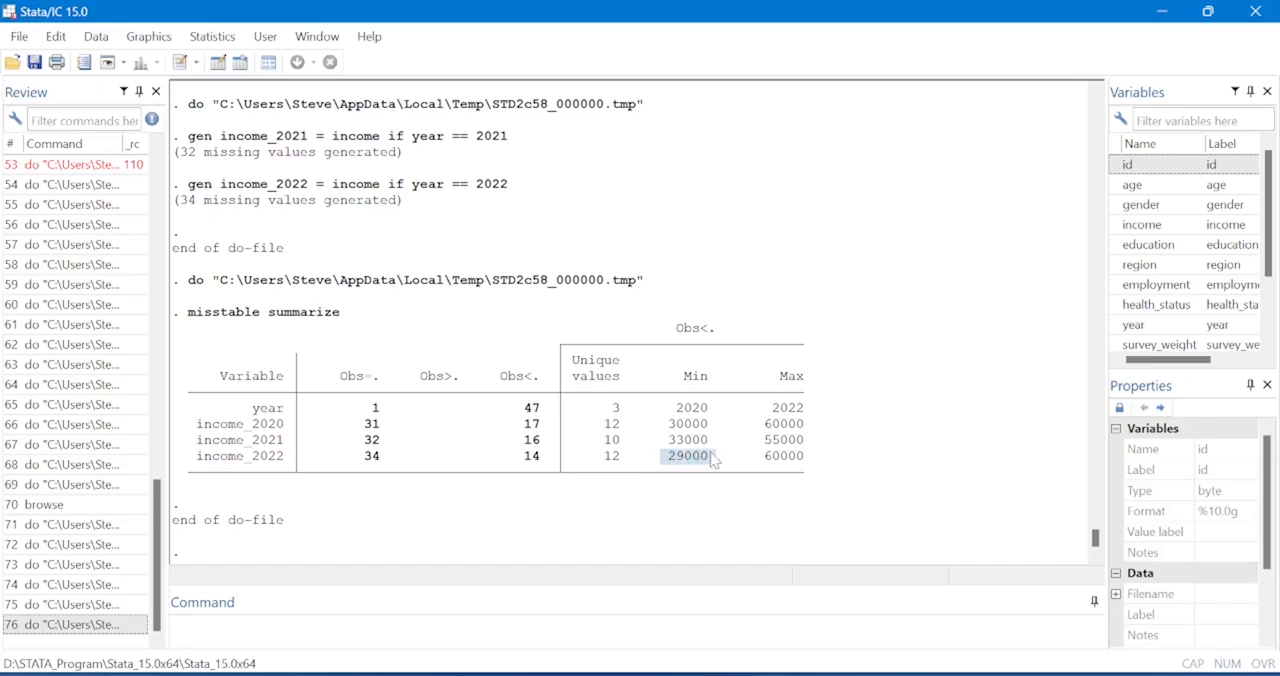
click(767, 462)
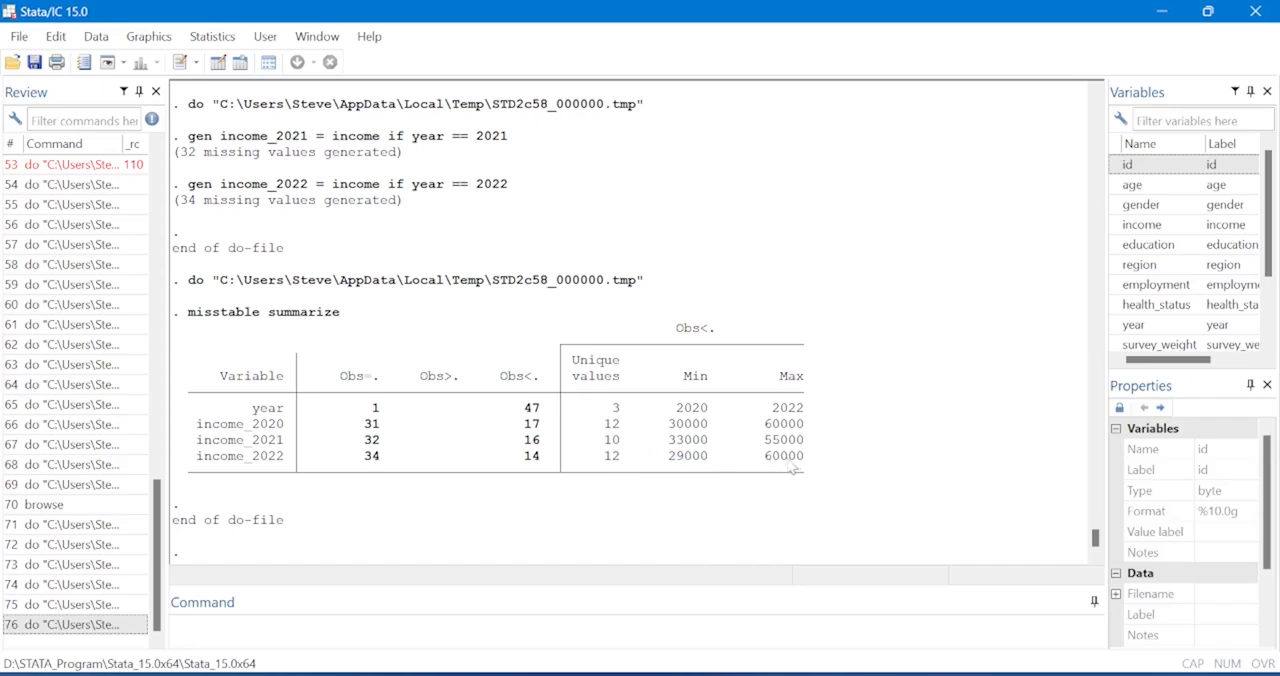
drag(767, 462, 806, 460)
click(670, 447)
drag(670, 447, 709, 450)
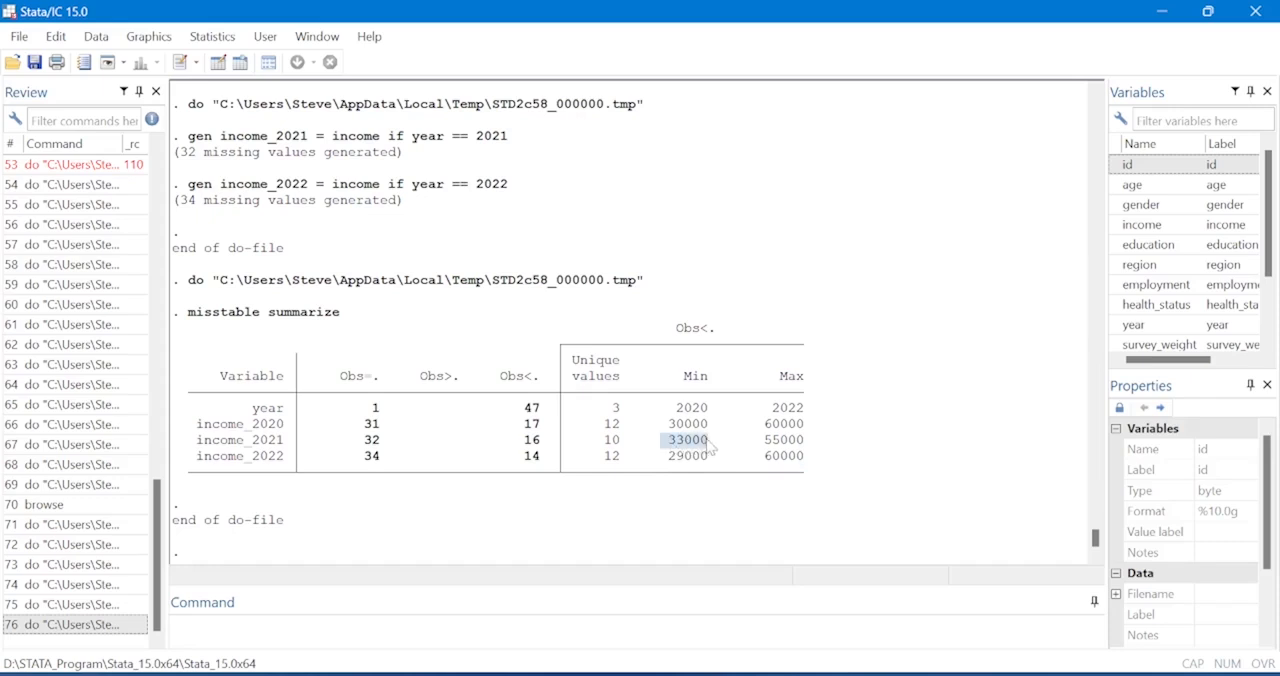
click(762, 445)
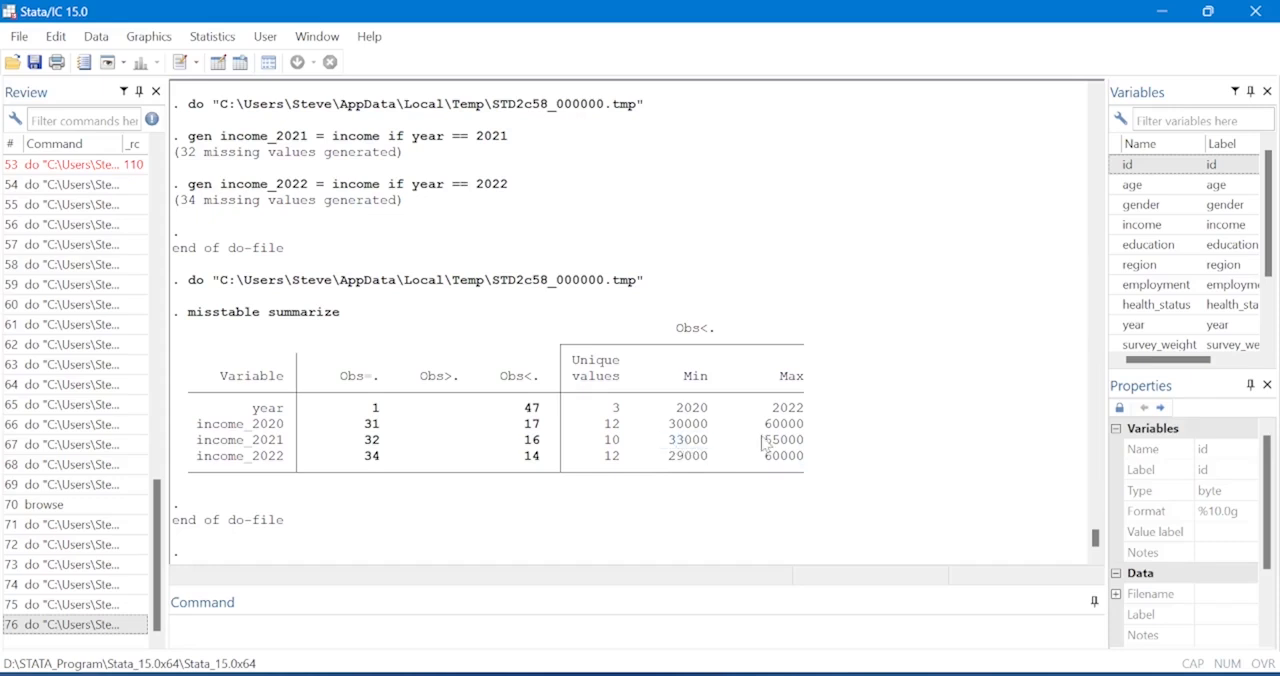
drag(762, 445, 806, 451)
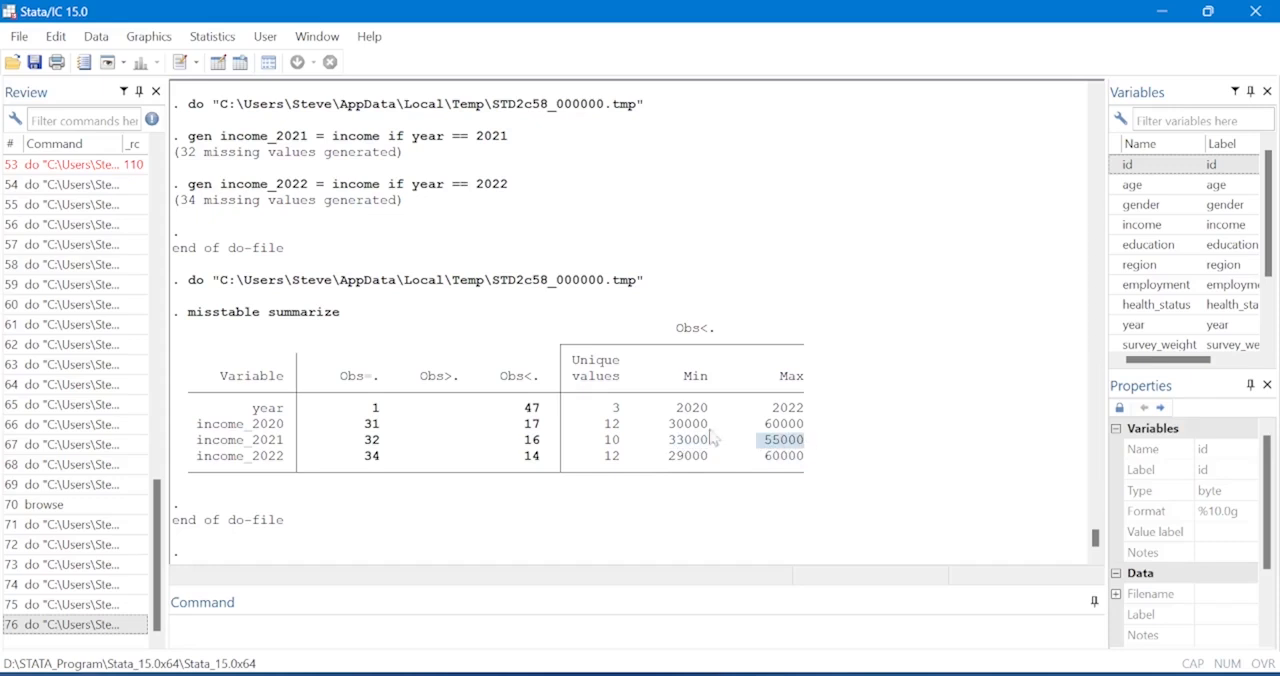
click(673, 428)
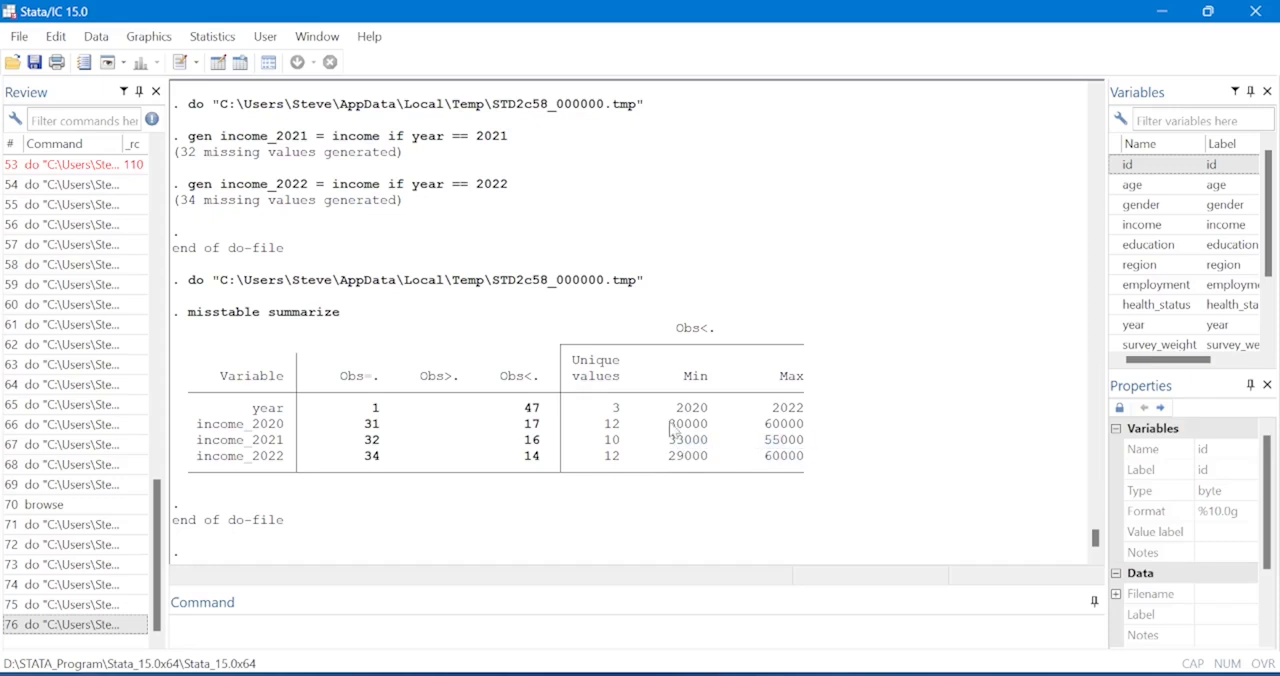
drag(673, 428, 706, 428)
click(766, 431)
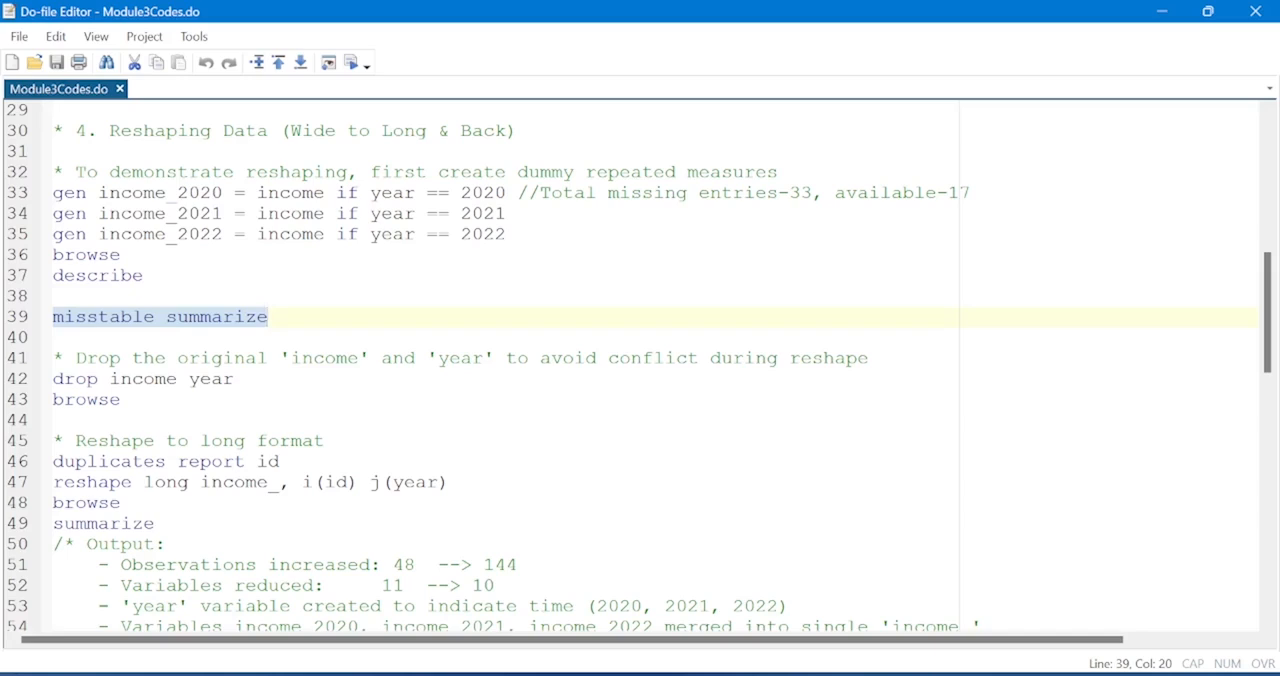
Drop the original income and year variables from the dataset and check the variable list.
click(8, 384)
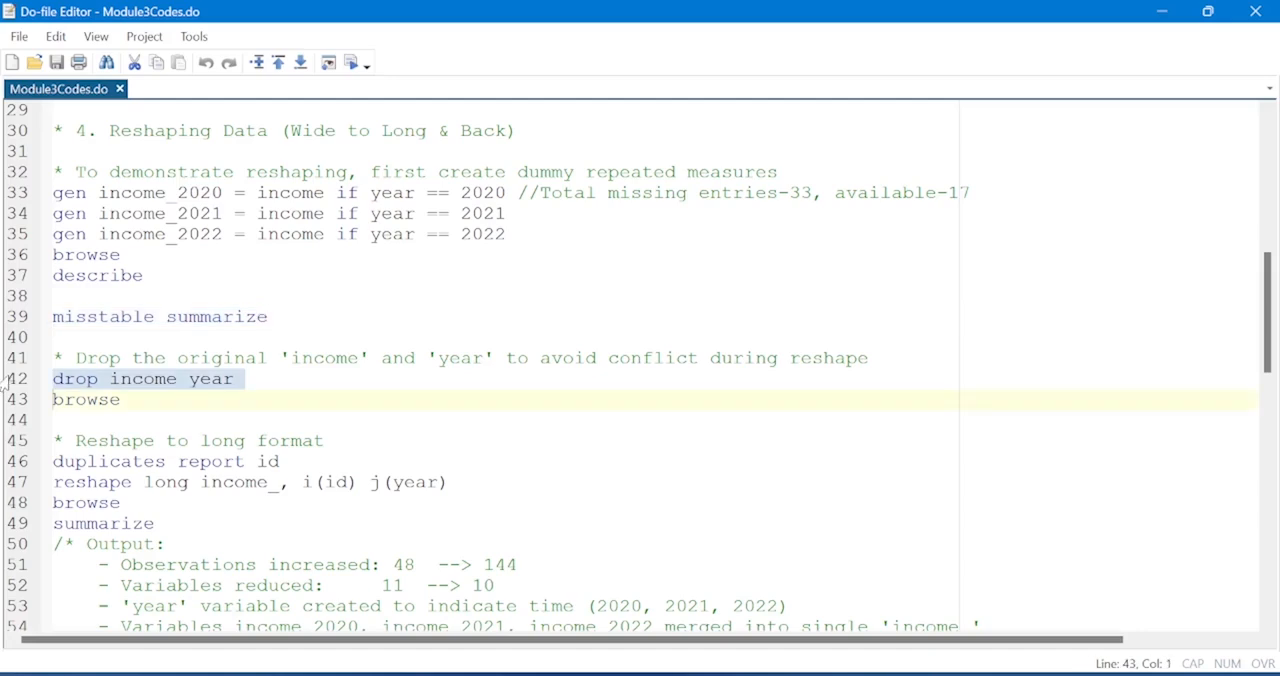
click(353, 65)
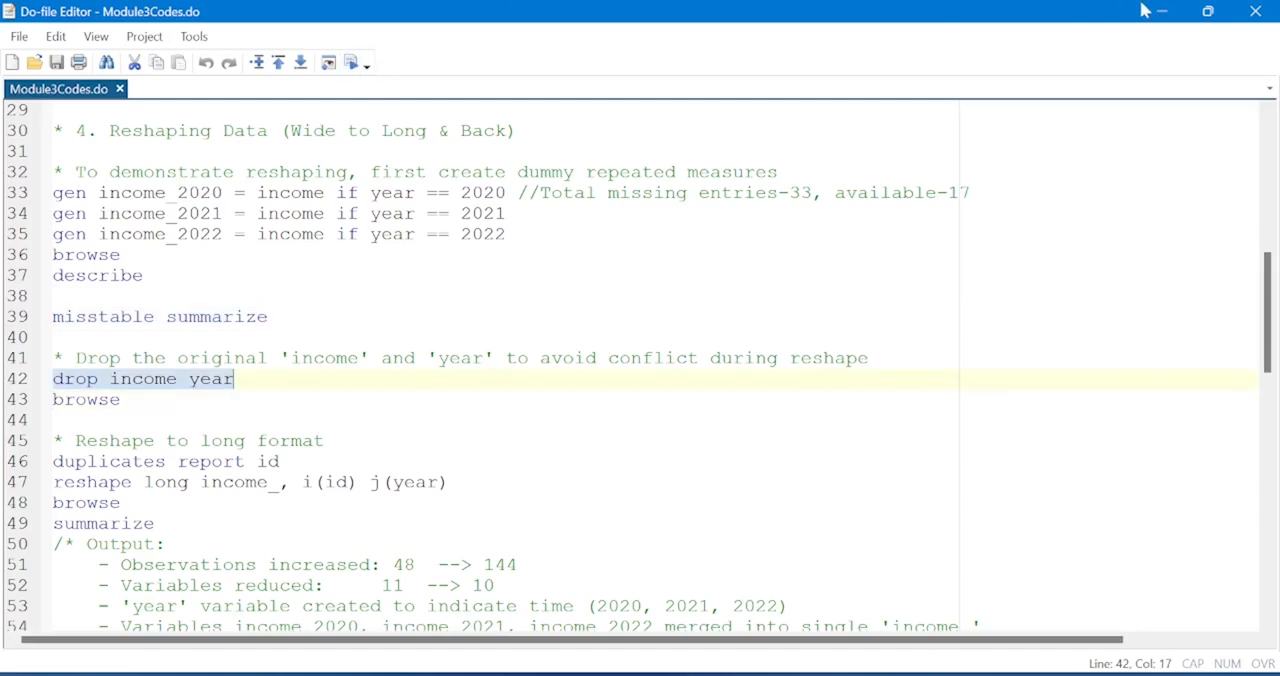
click(1207, 12)
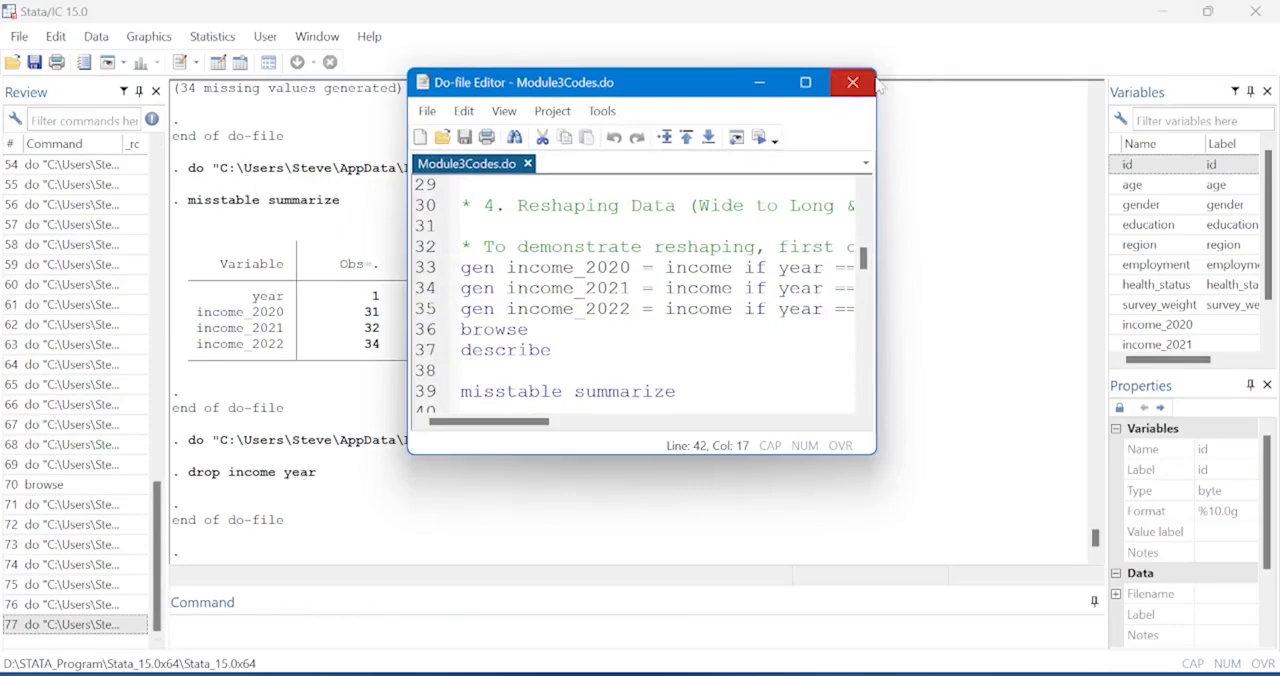
click(812, 86)
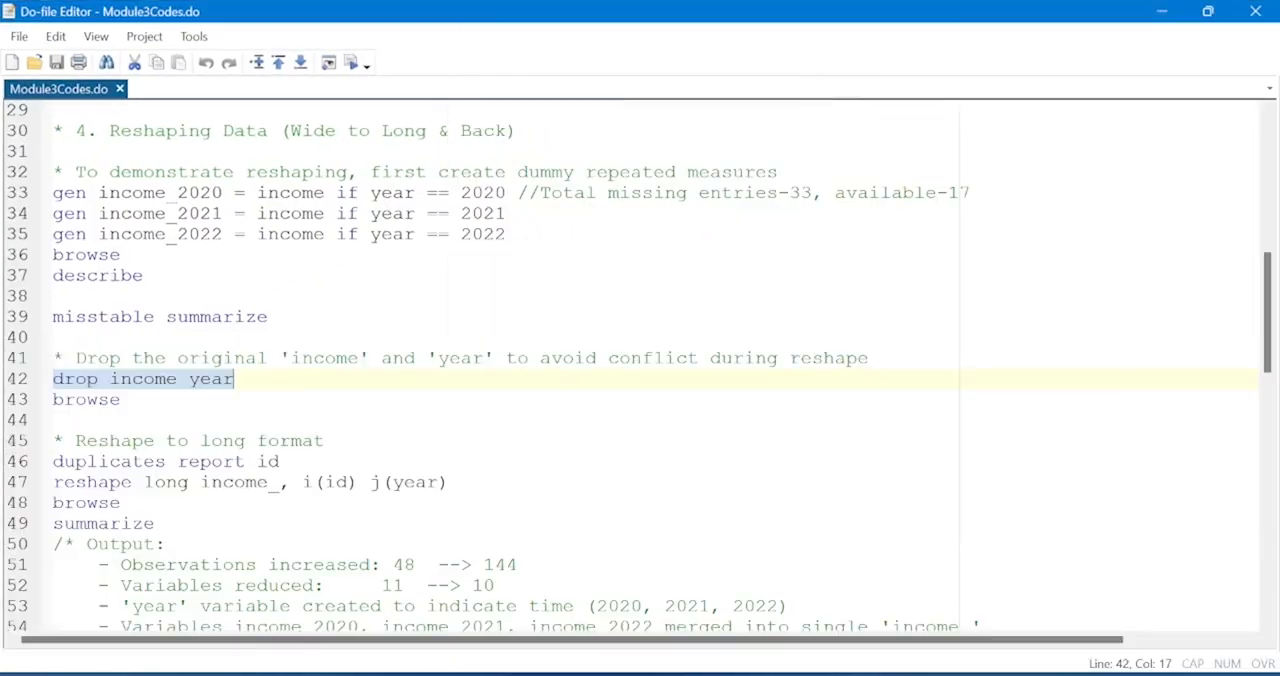
Browse the dataset to inspect the columns income_2020, income_2021 and income_2022, and return to the do-file.
click(14, 404)
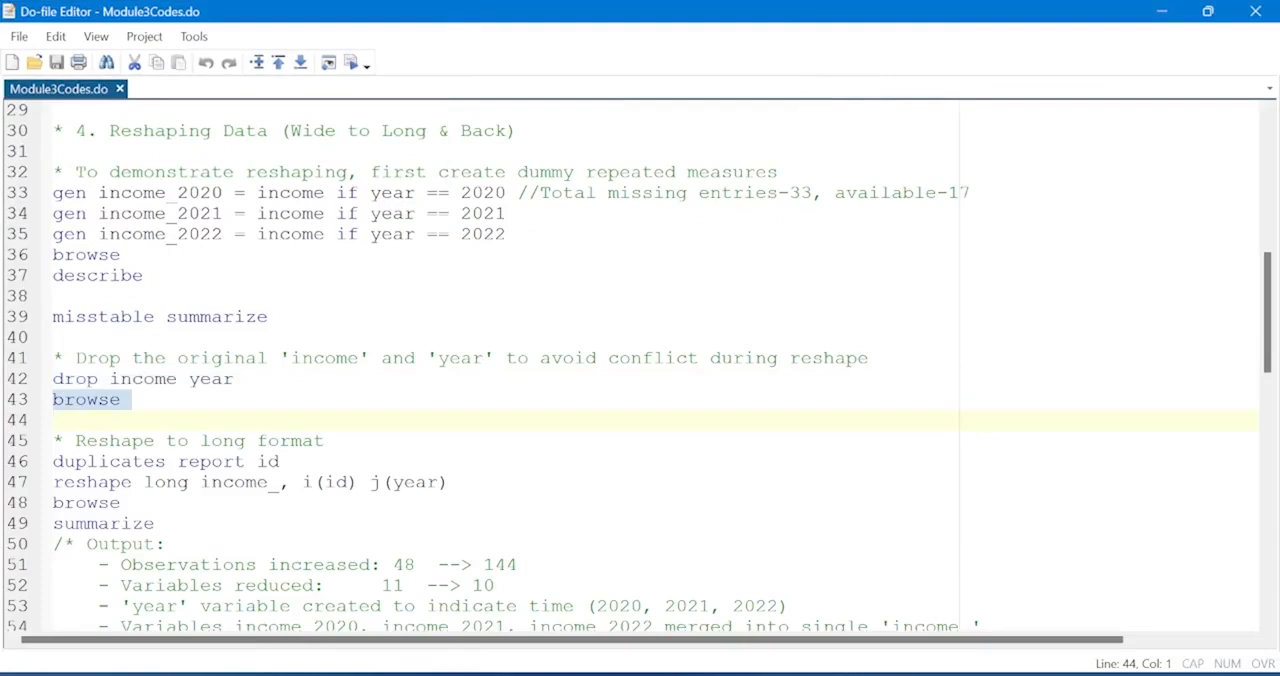
click(353, 64)
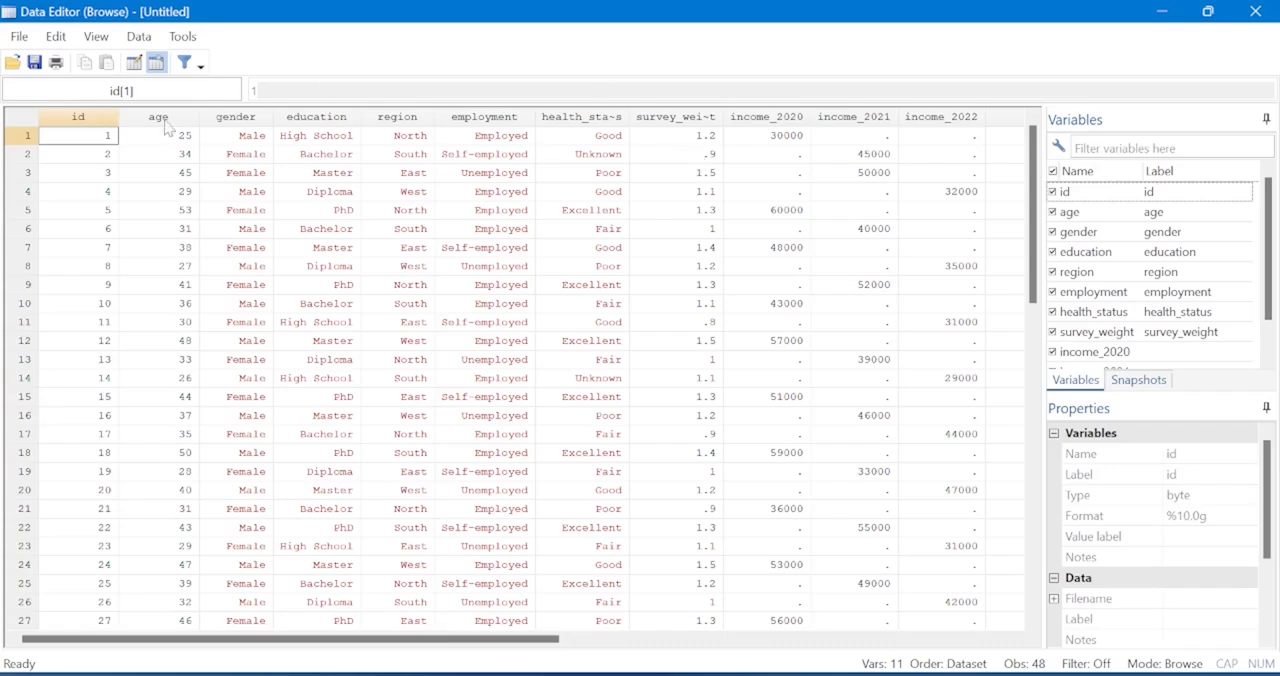
click(1172, 14)
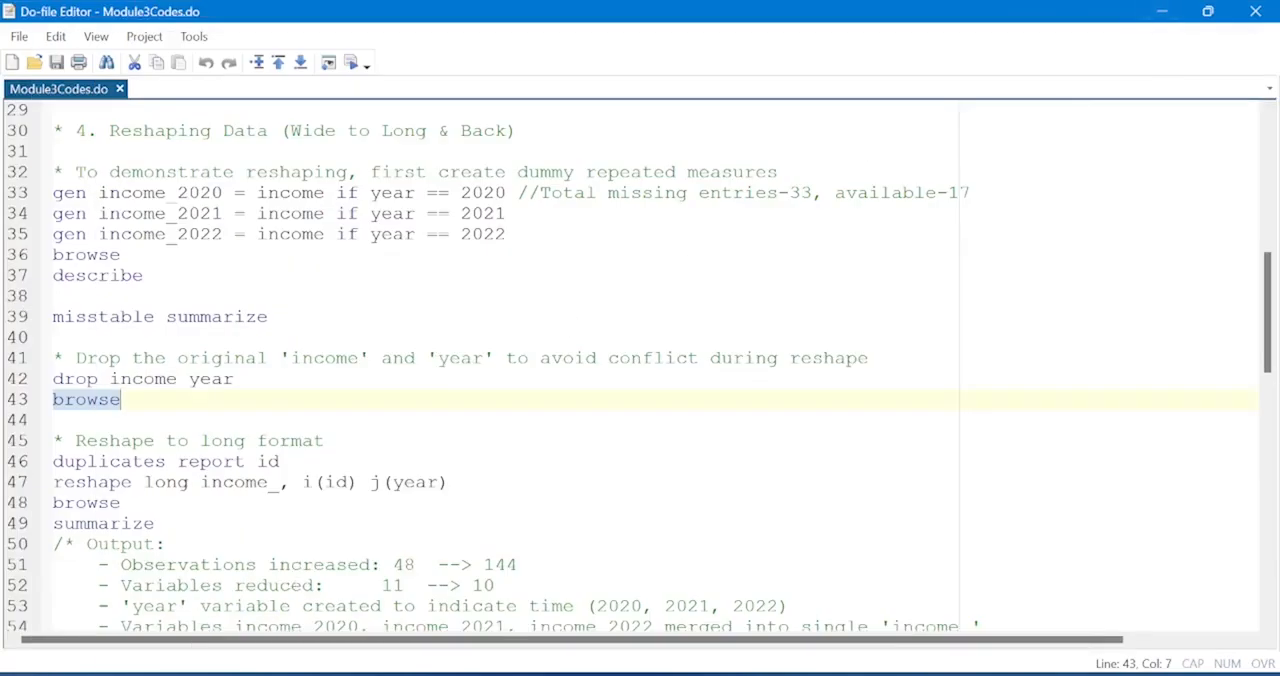
Run the duplicates report on id from the reshape-to-long section and view its results.
click(157, 523)
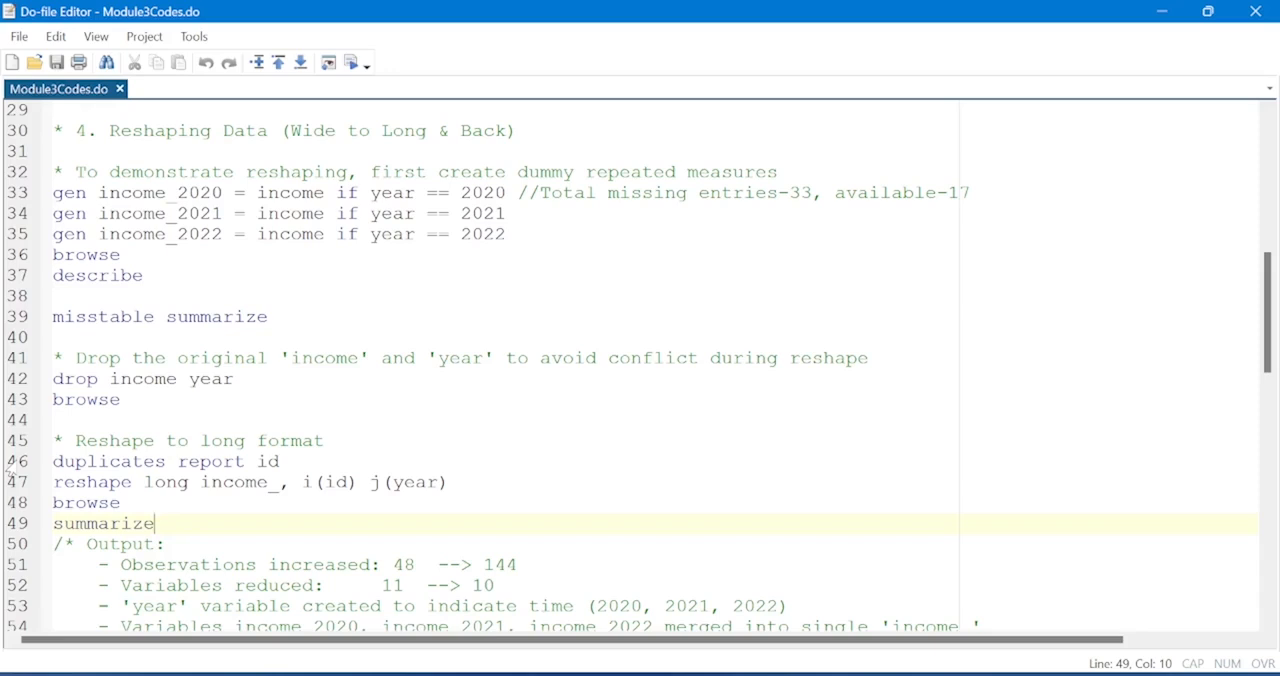
click(1208, 11)
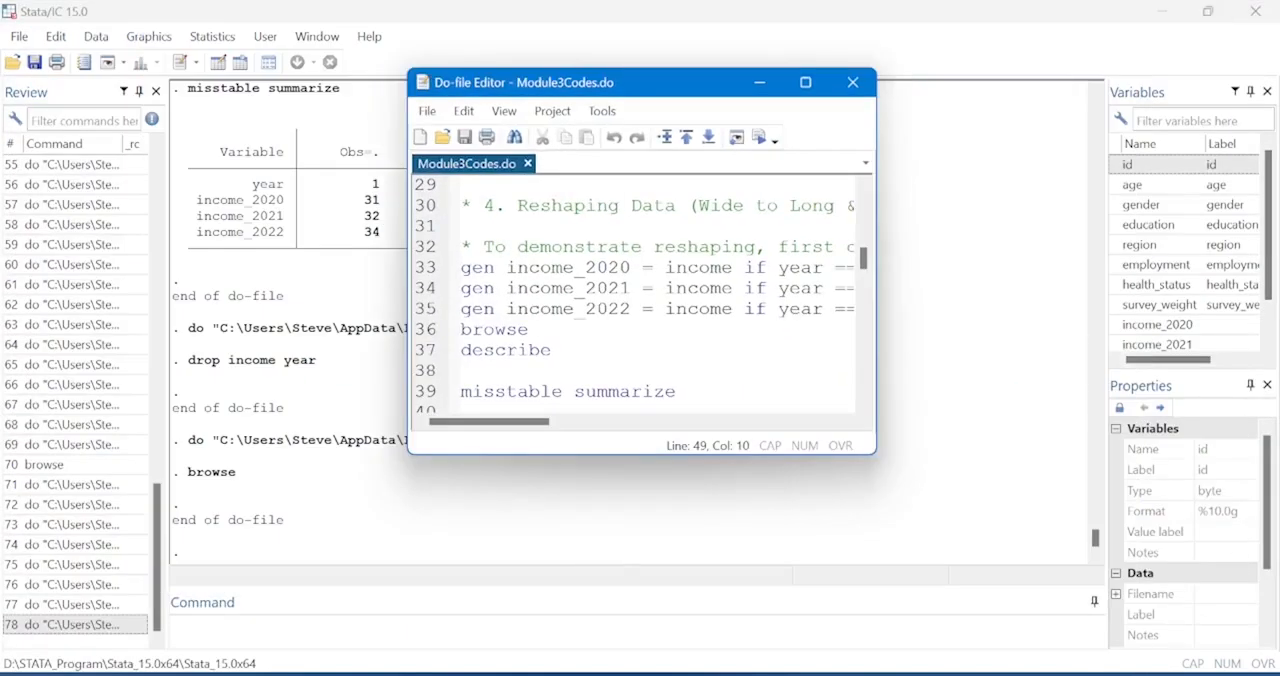
click(600, 371)
key(Down)
key(Down)
key(Down)
key(Down)
key(Down)
key(Down)
key(Down)
key(Down)
key(Down)
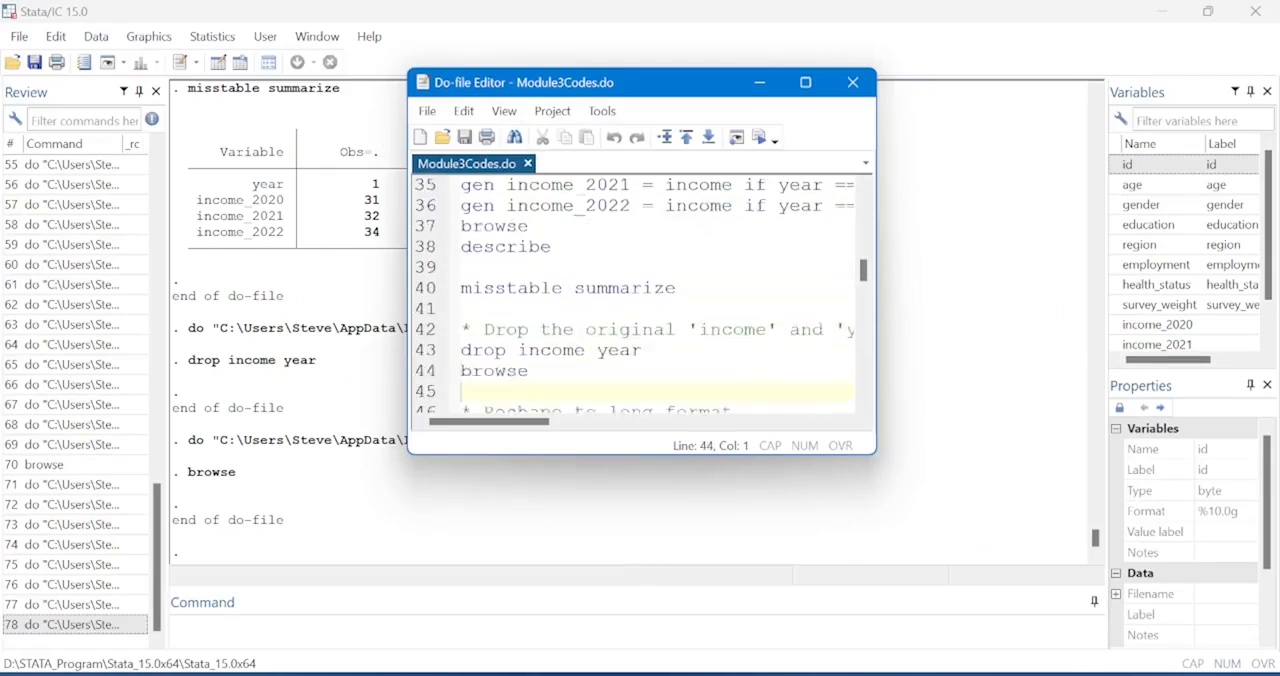
key(Down)
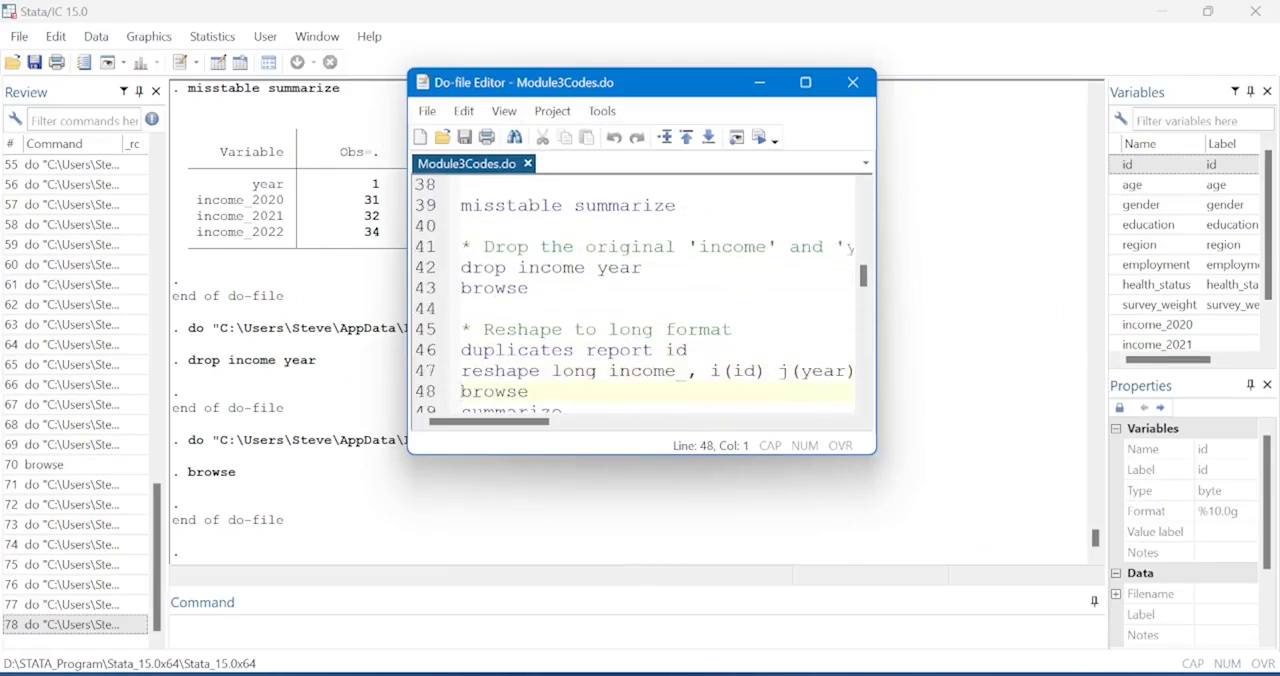
key(Down)
key(Down)
key(Down)
key(Down)
key(Down)
key(Down)
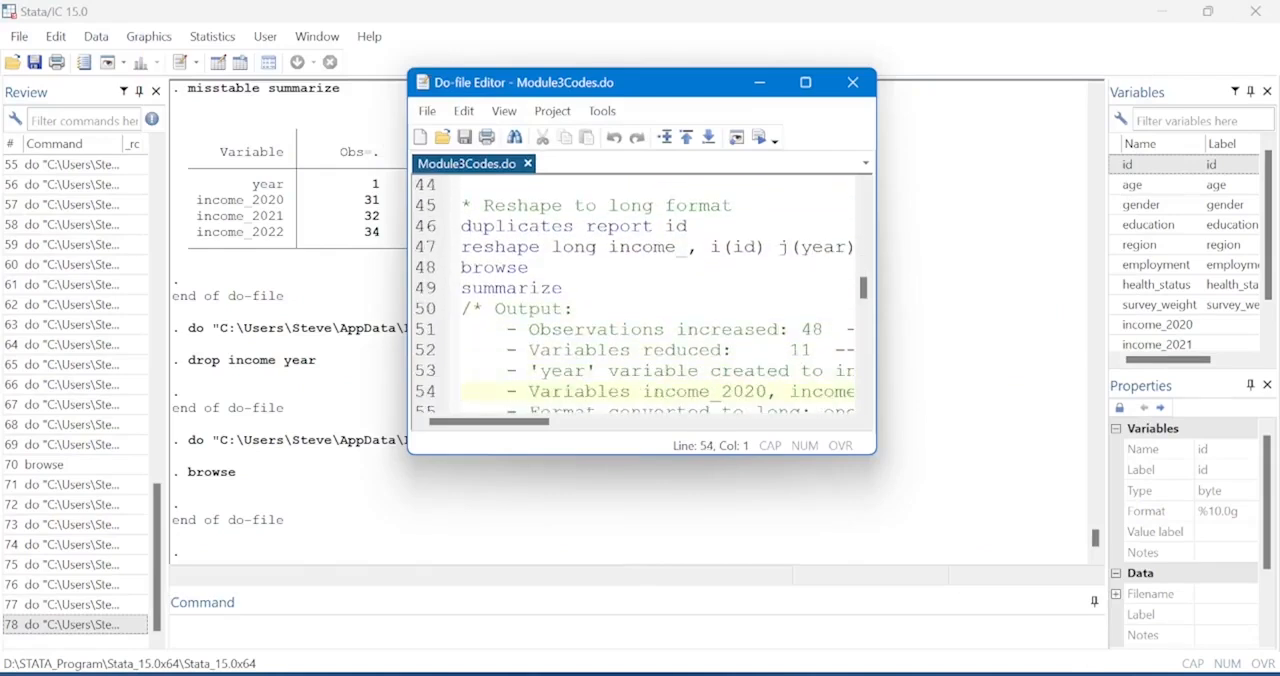
click(428, 226)
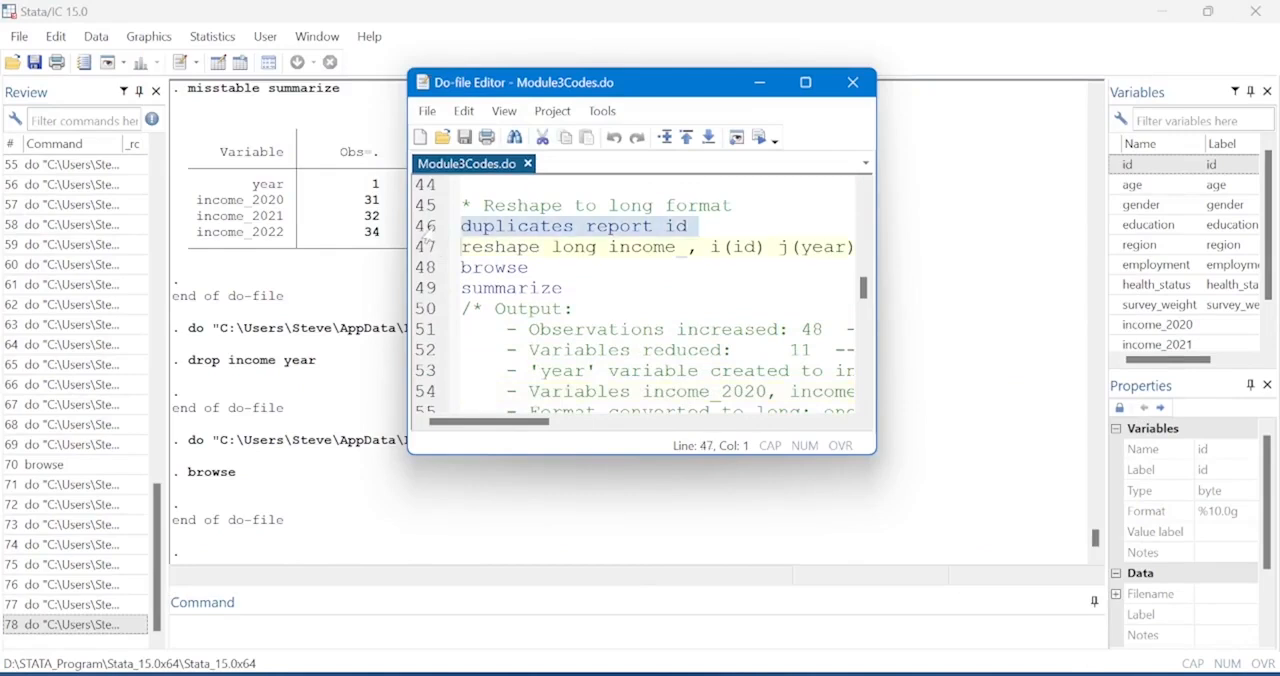
click(762, 140)
click(285, 480)
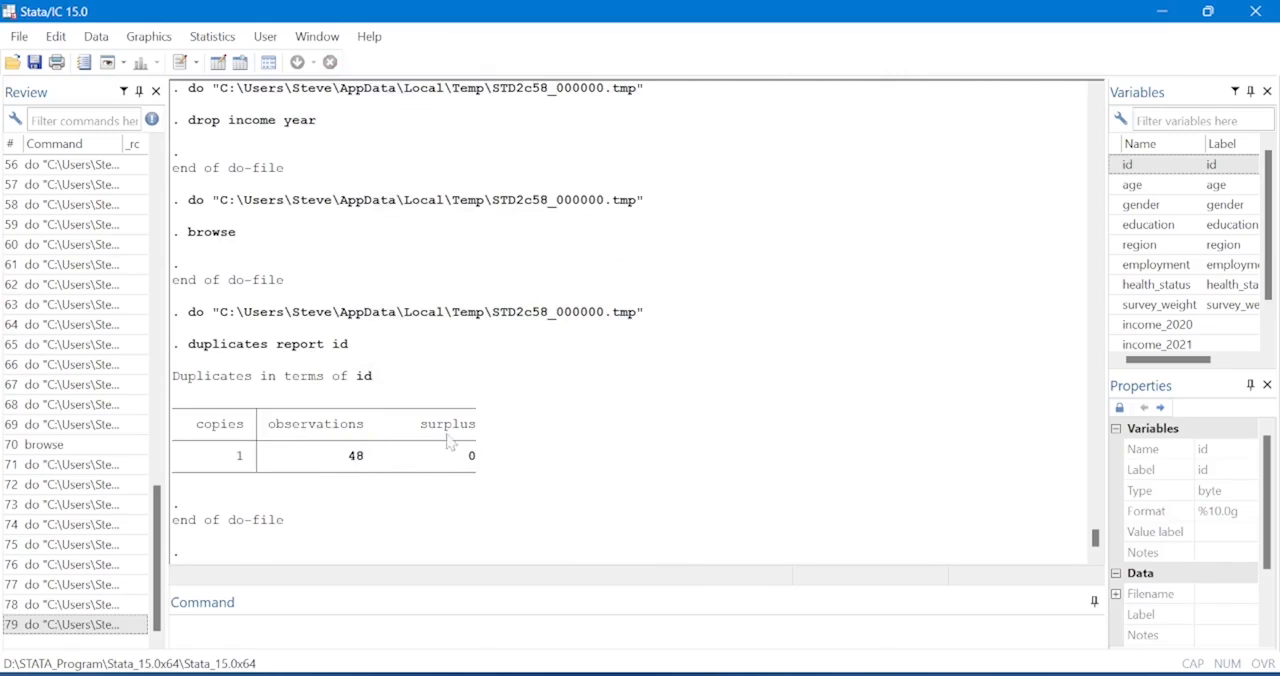
Review the reshape long and reshape wide commands and their output notes in Module3Codes.do.
mouse_move(795, 668)
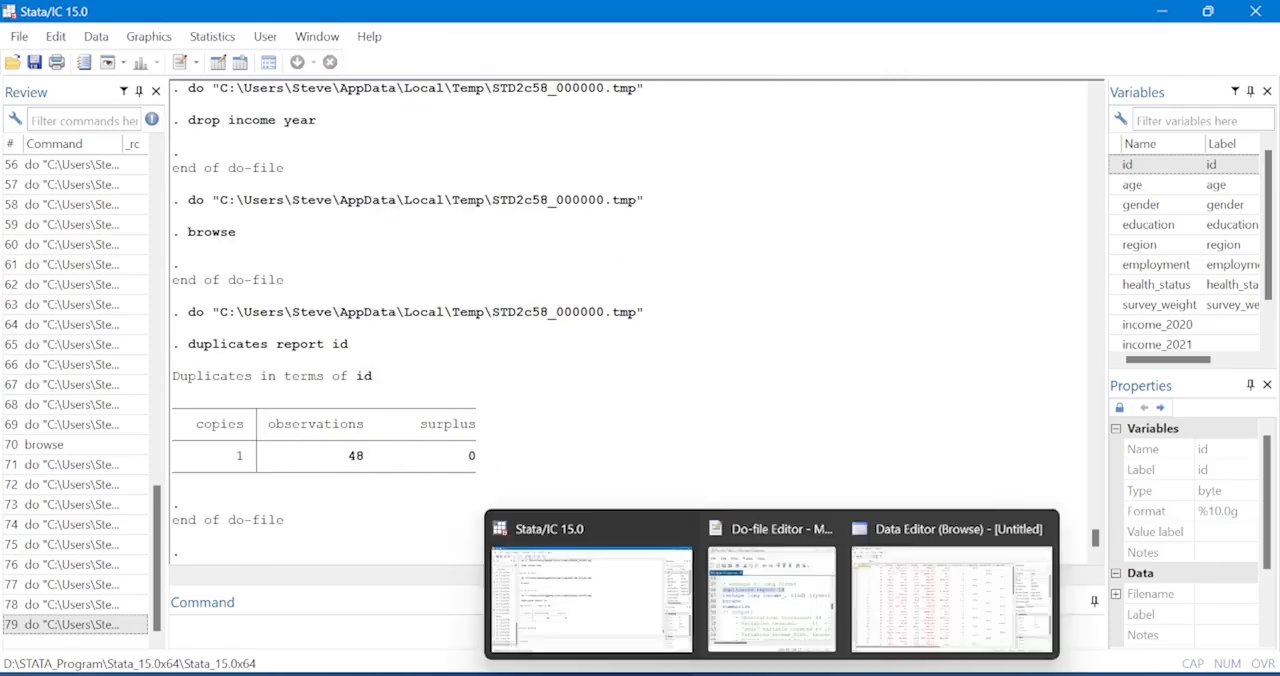
click(790, 620)
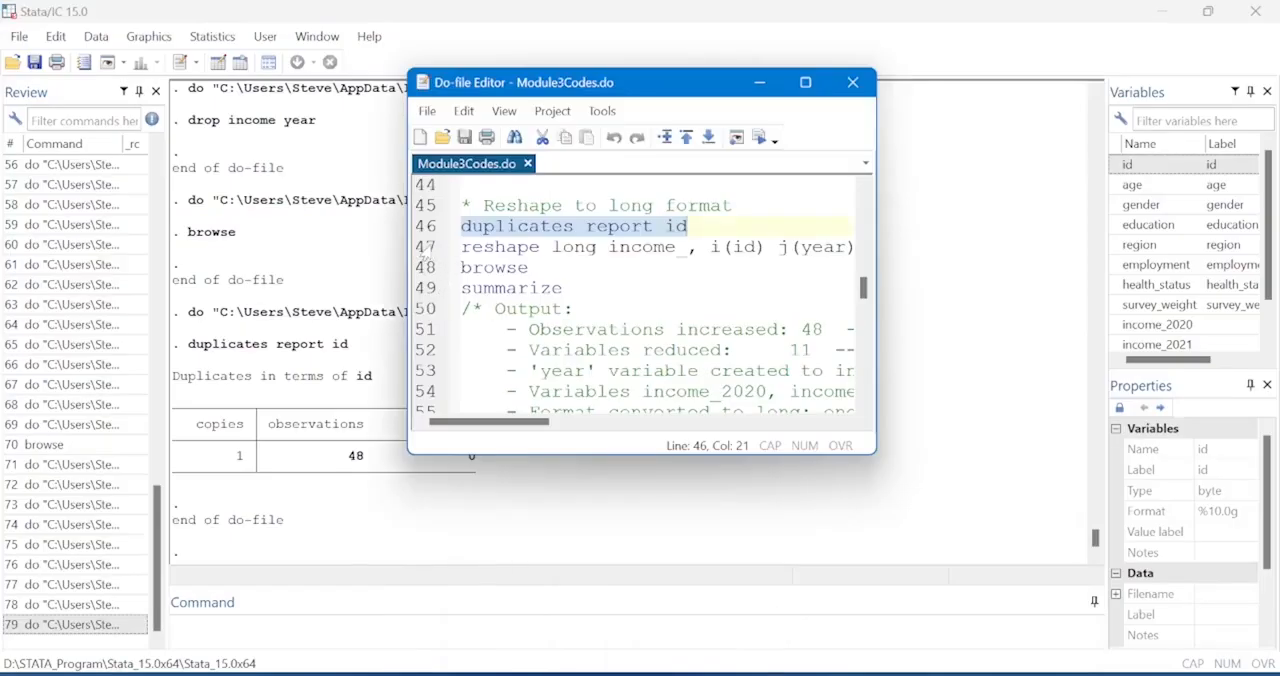
click(806, 83)
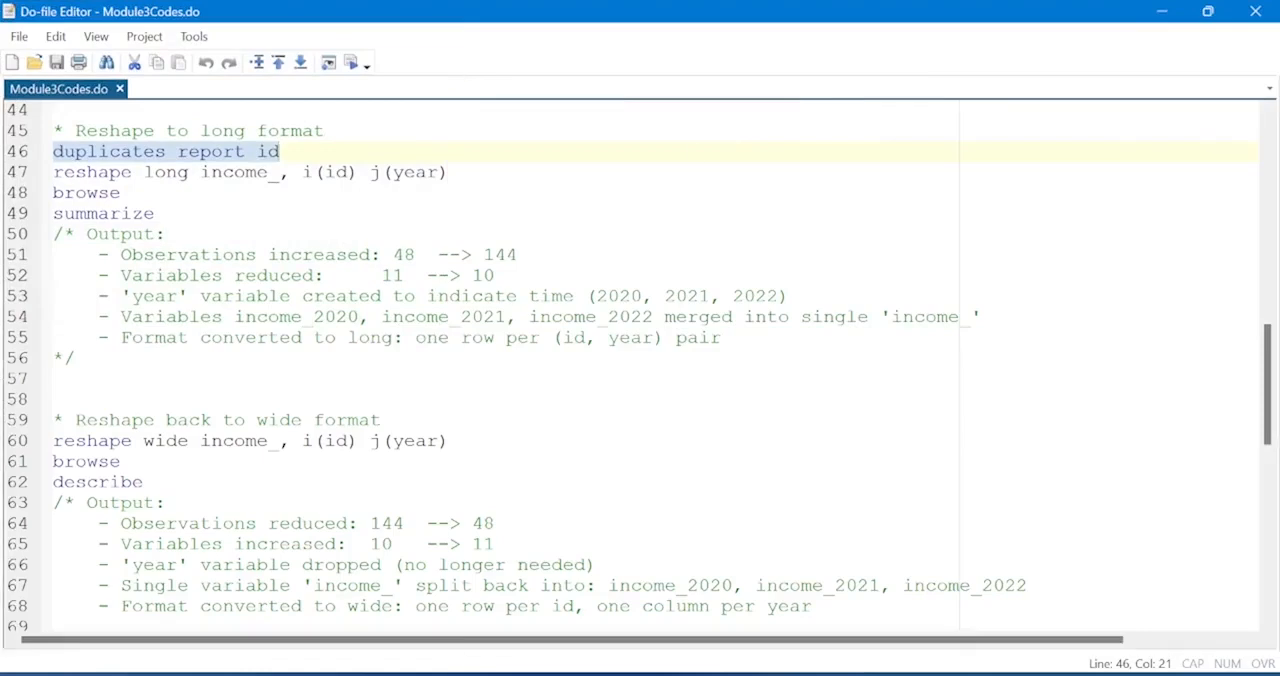
scroll(630, 366, up, 3)
scroll(630, 366, down, 2)
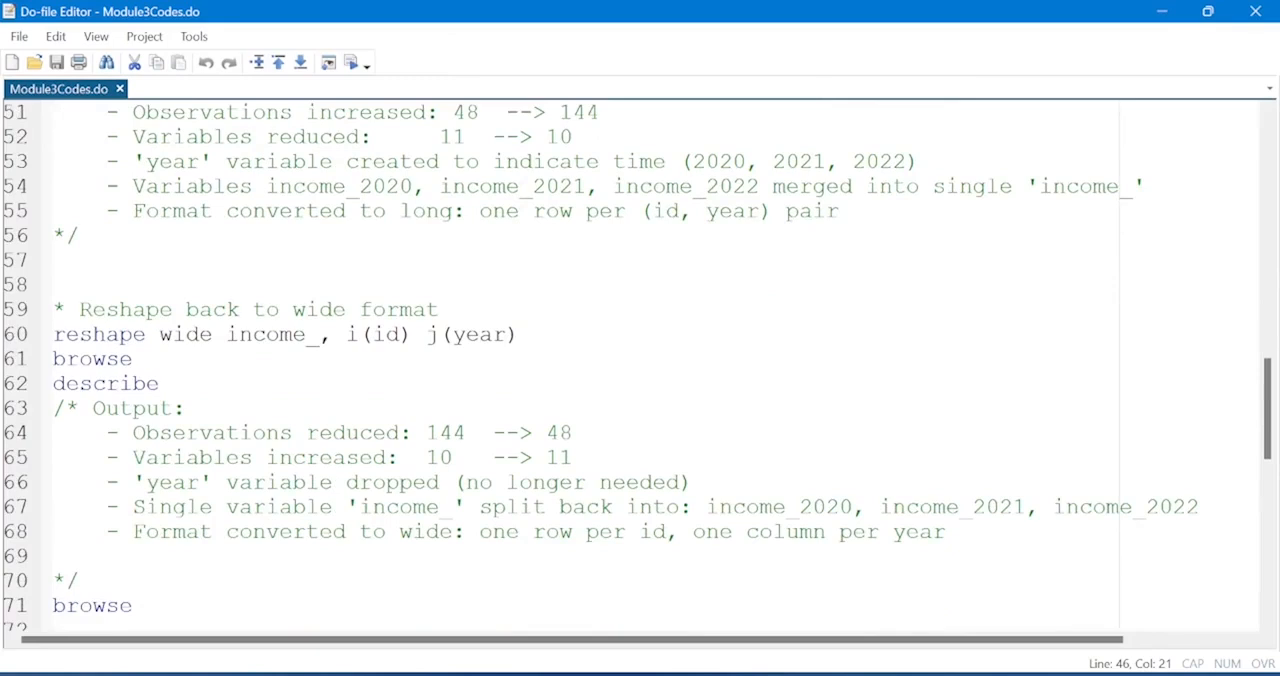
Browse the wide dataset before reshaping, check its yearly income columns, and return to the do-file.
click(7, 366)
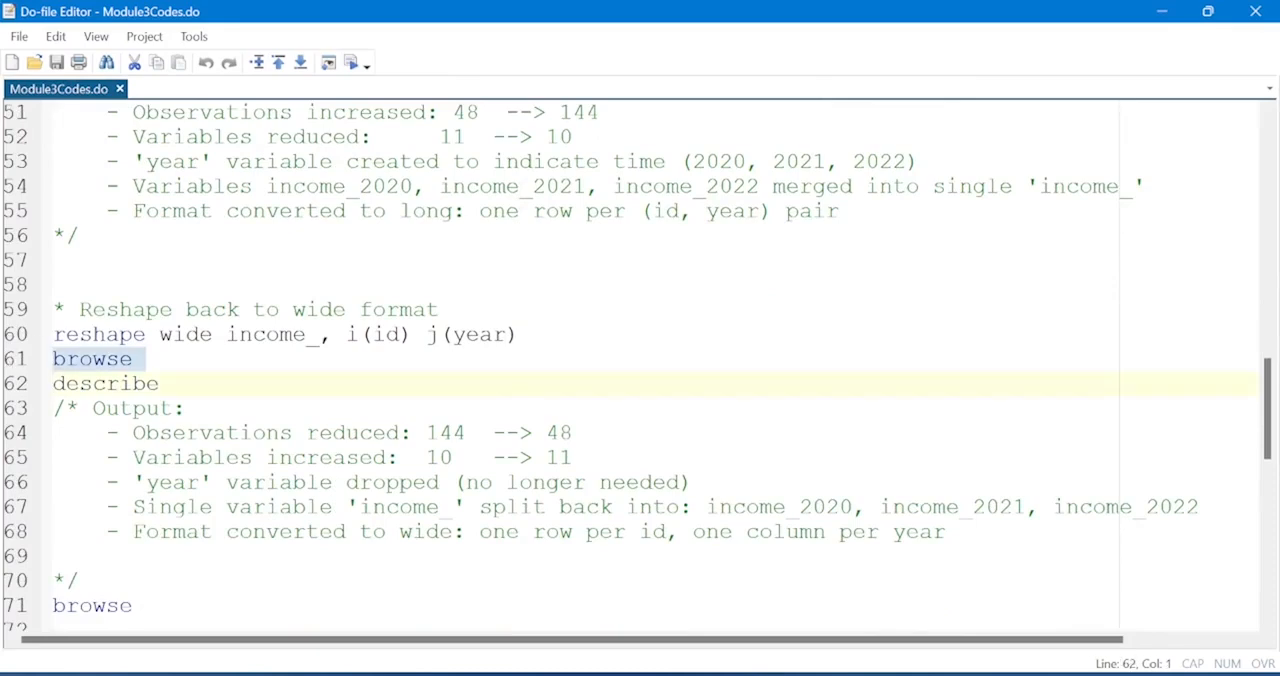
click(351, 63)
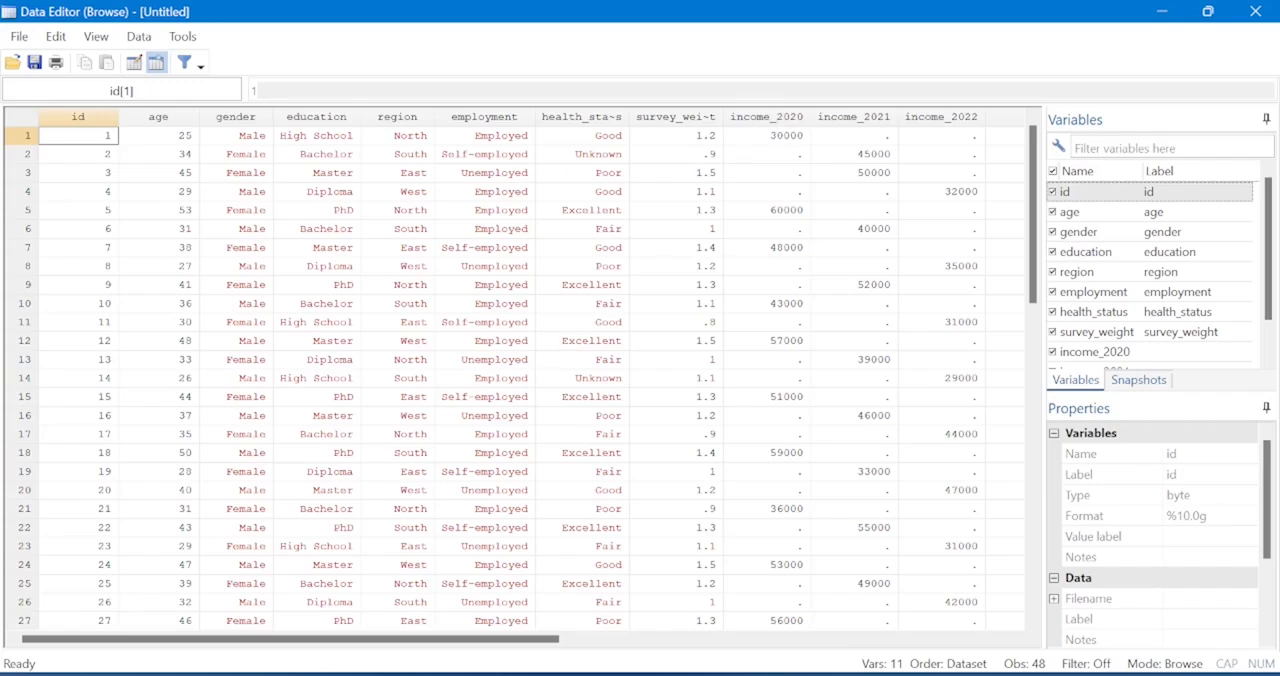
click(1252, 10)
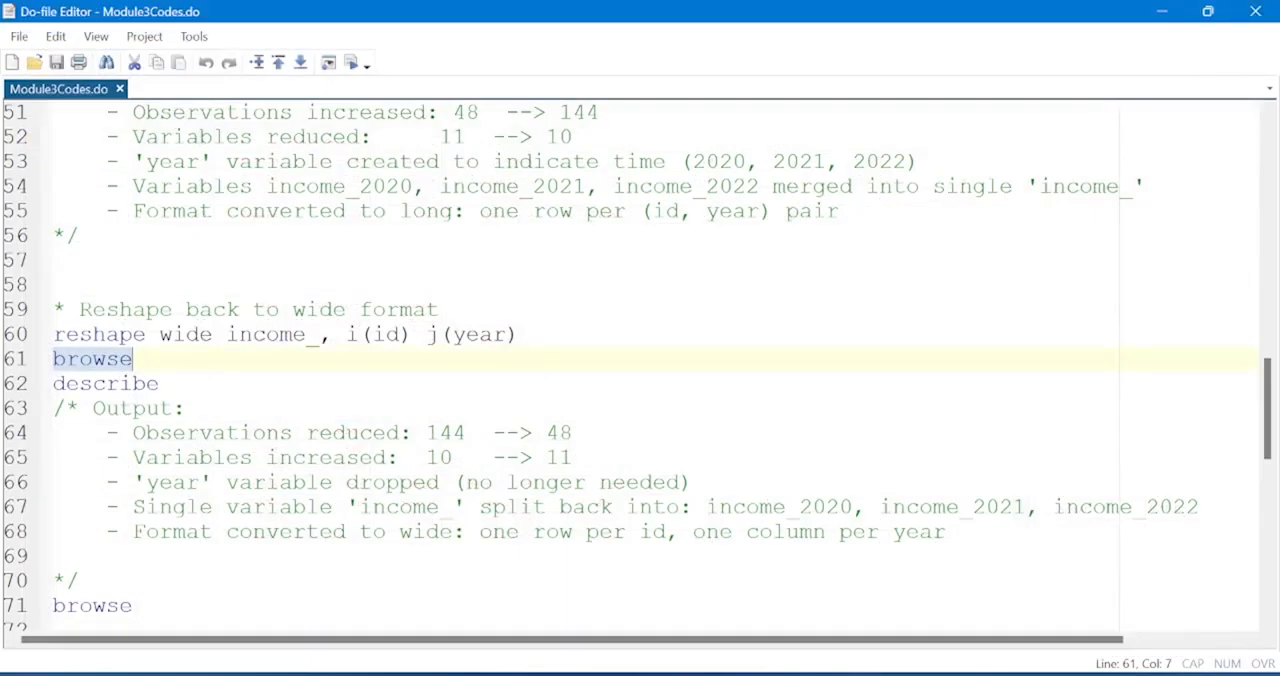
Run only the command reshape long income_, i(id) j(year) from the do-file to convert the dataset to long format.
scroll(640, 370, up, 2)
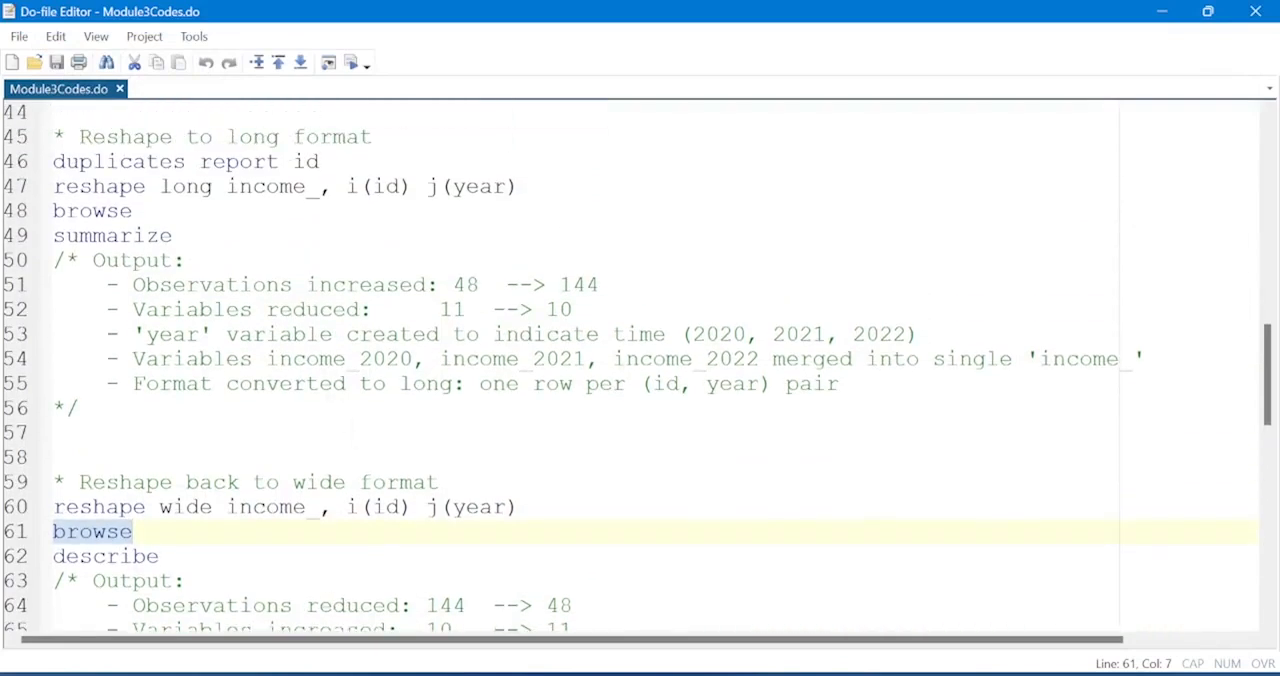
scroll(640, 370, up, 2)
scroll(640, 370, up, 1)
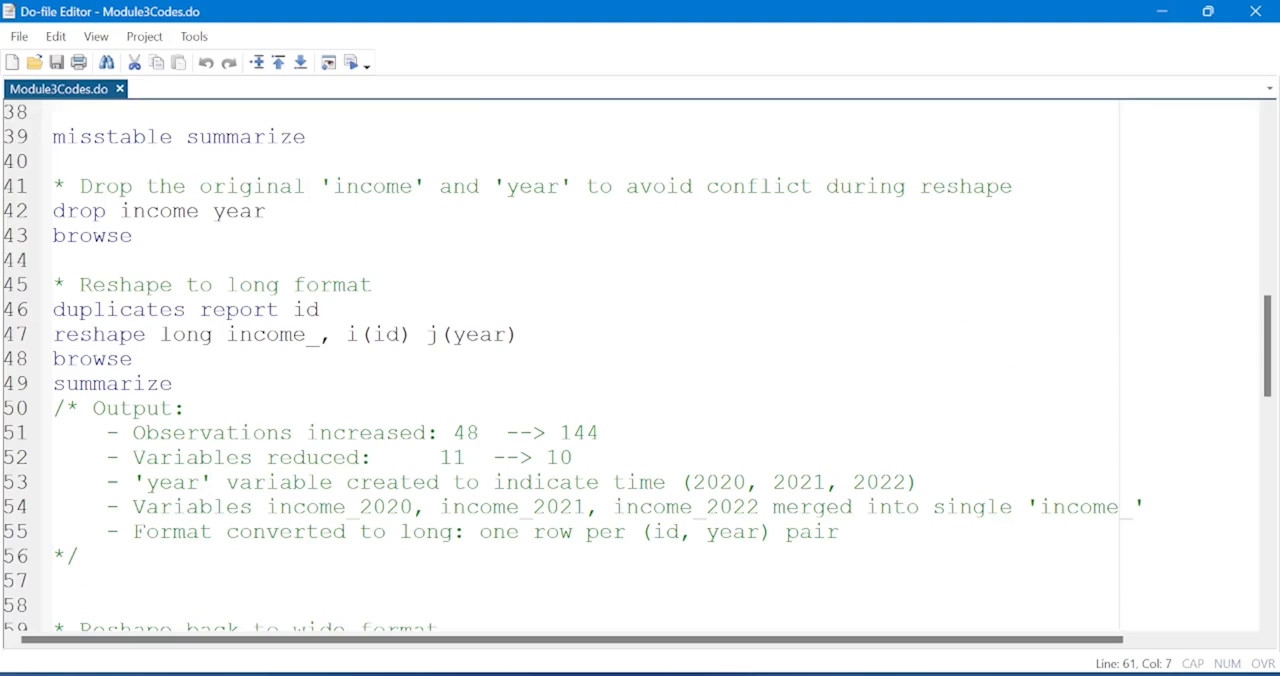
click(12, 341)
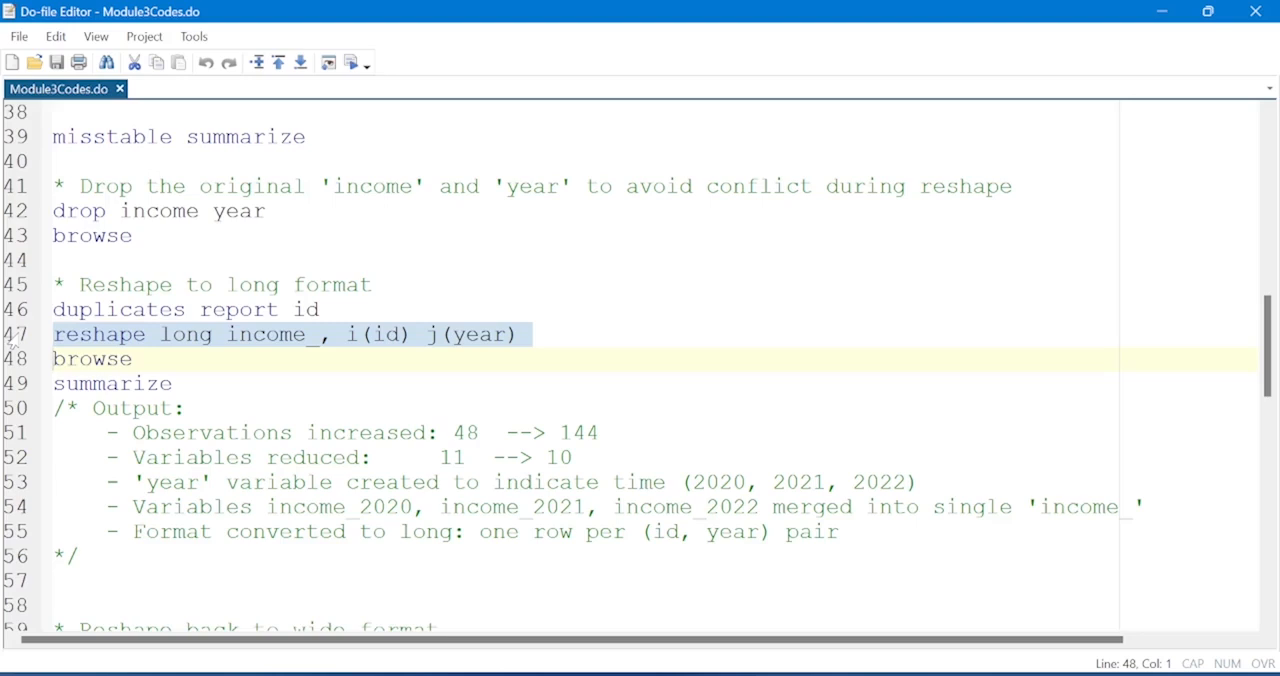
click(1208, 11)
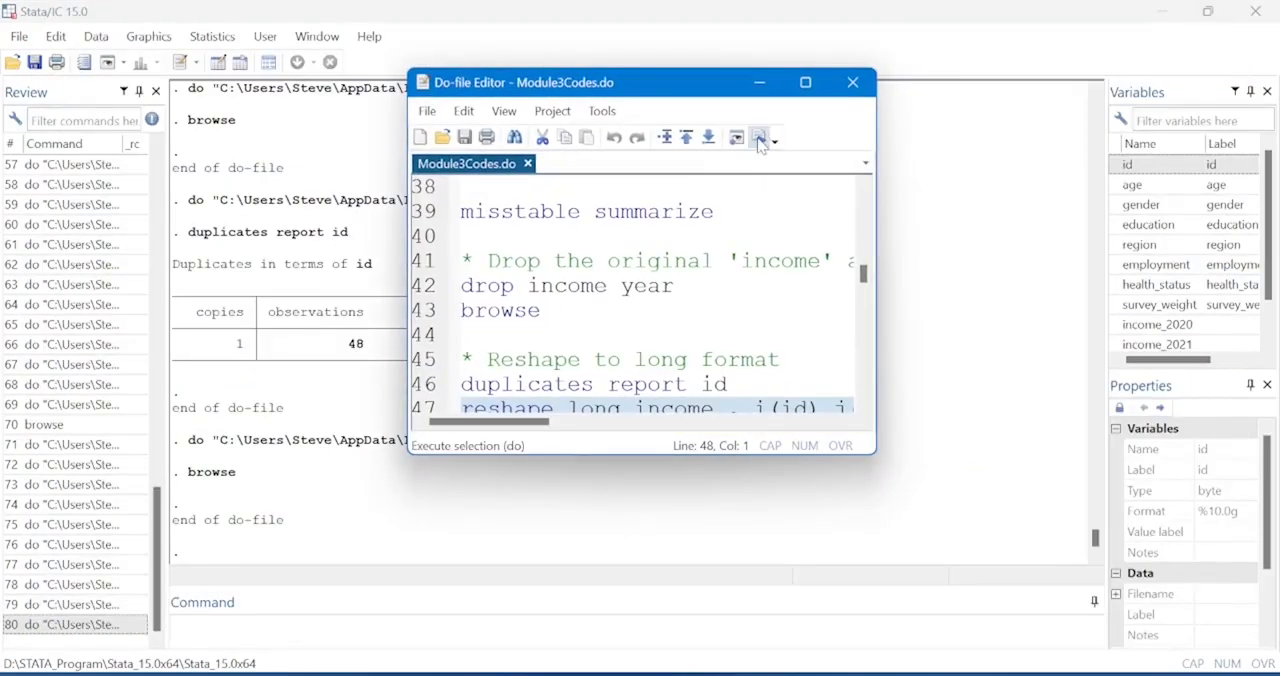
click(866, 406)
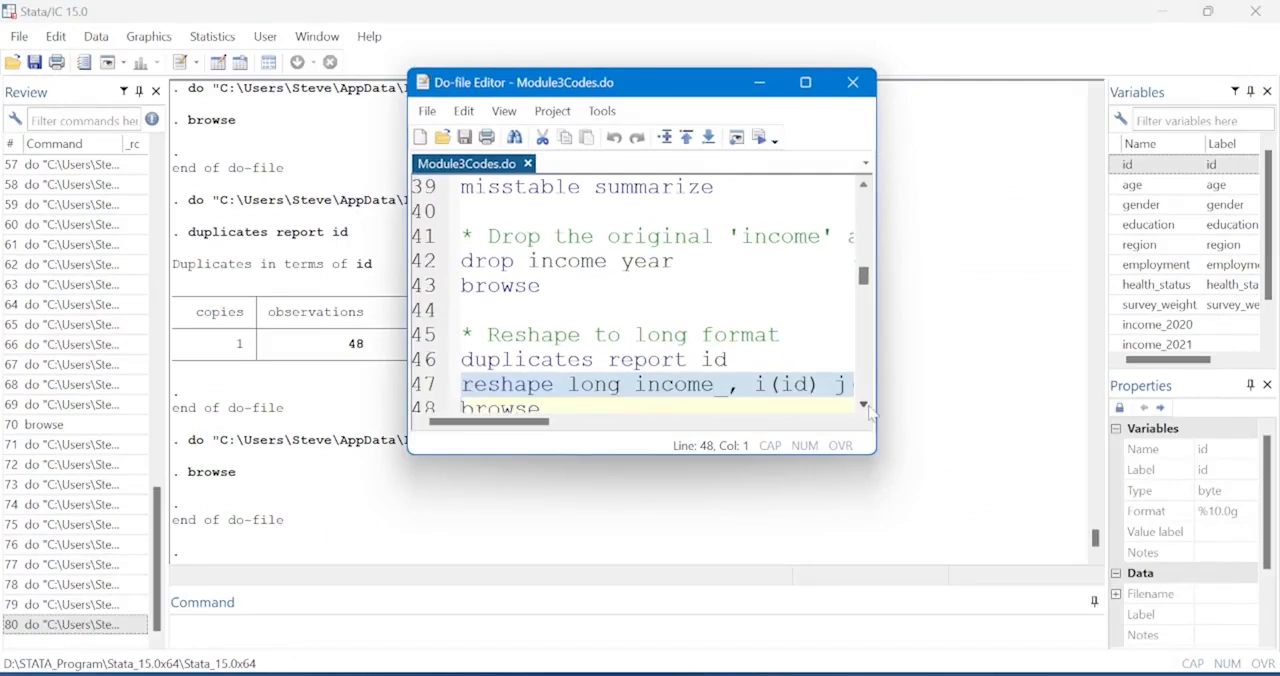
click(760, 139)
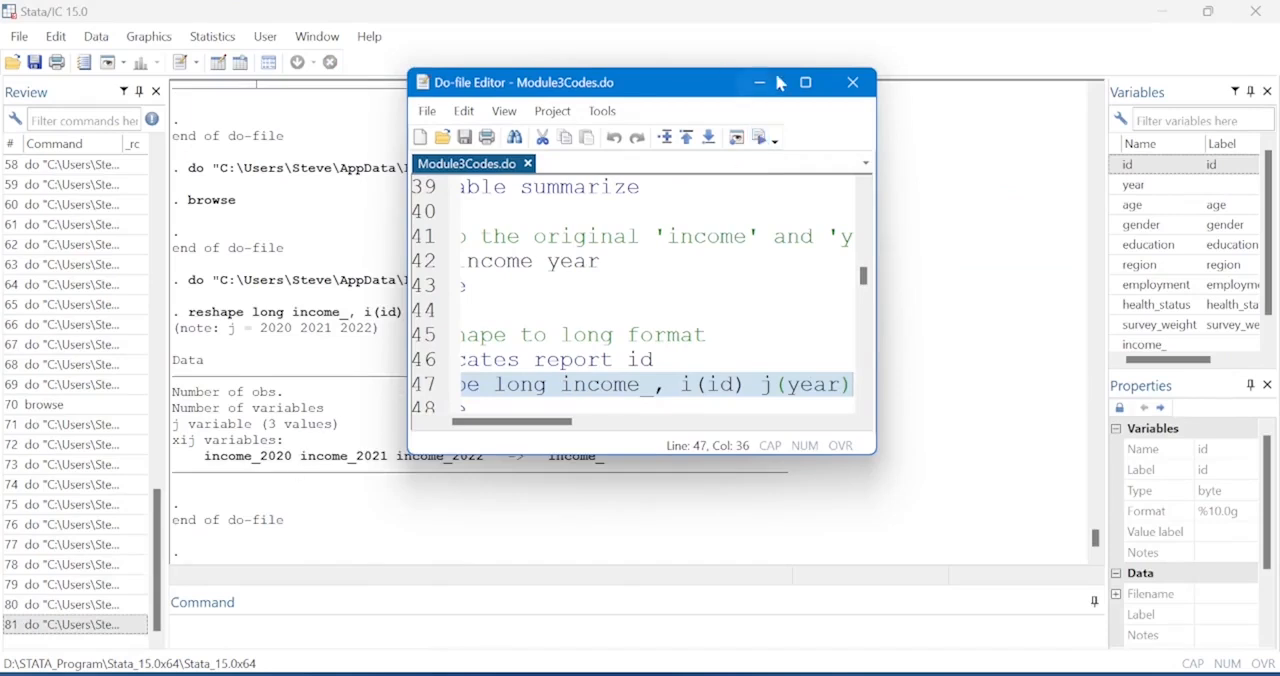
Browse the reshaped long dataset, compare the year and income_ columns, and return to the do-file.
click(806, 85)
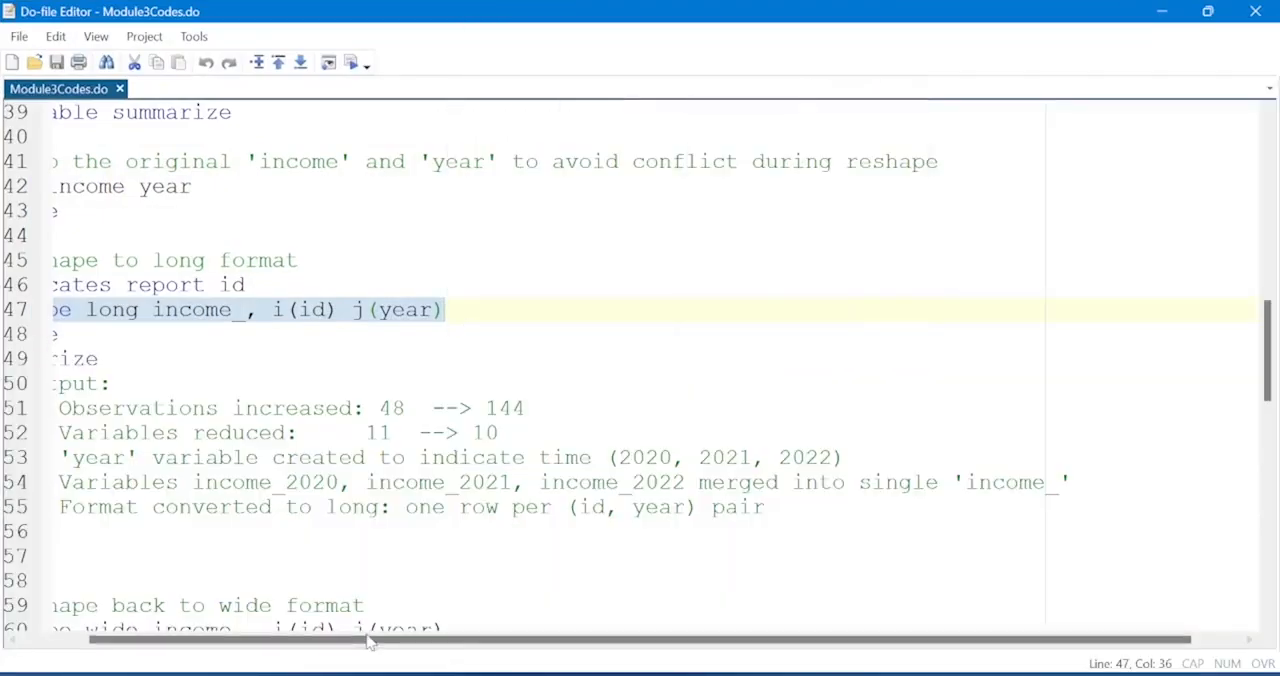
drag(366, 642, 210, 625)
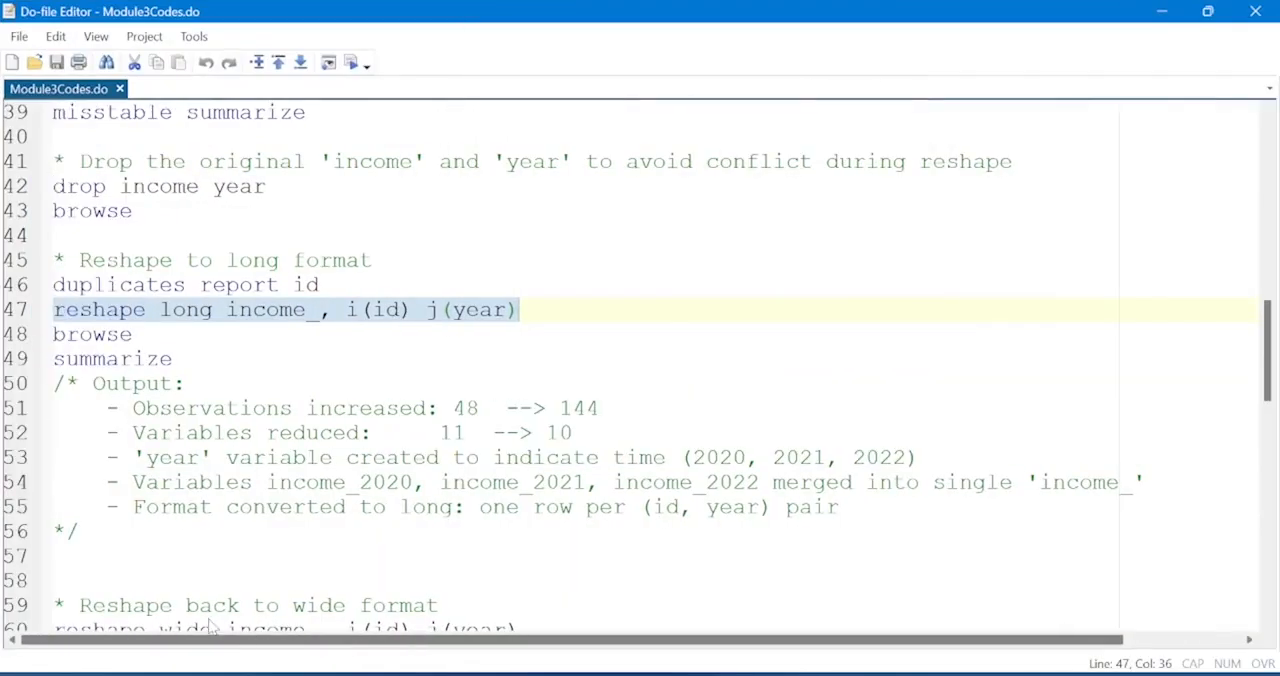
click(10, 334)
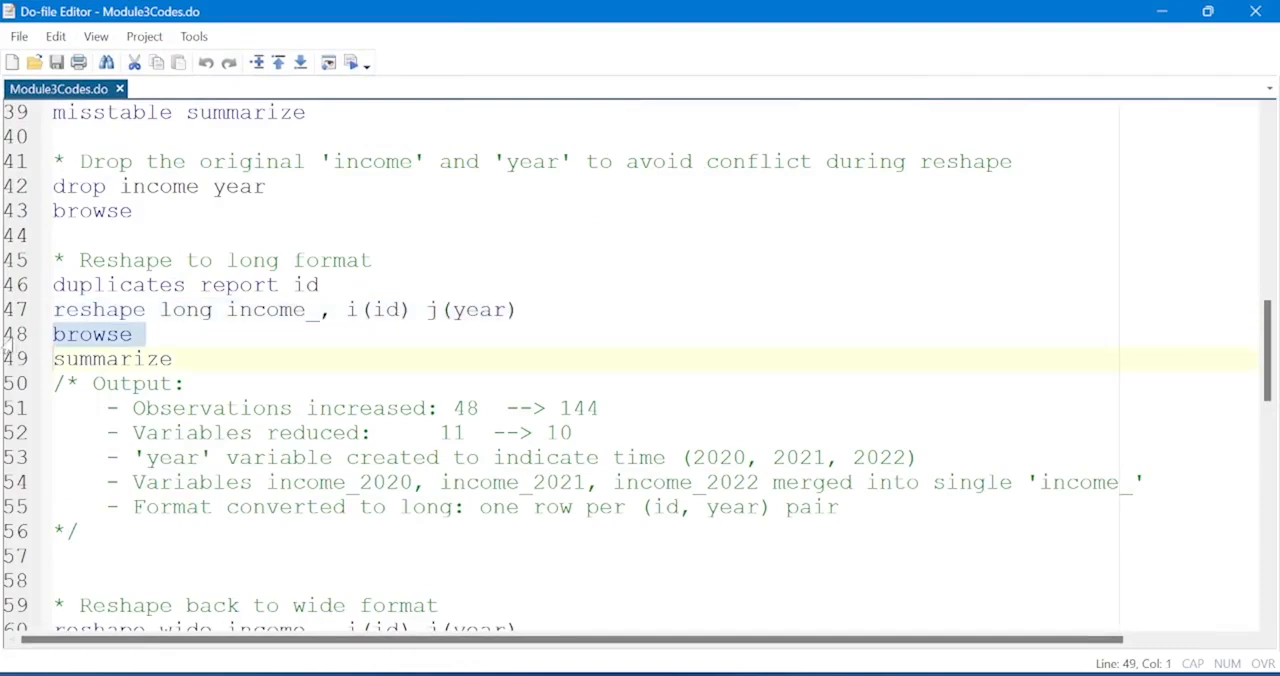
click(351, 63)
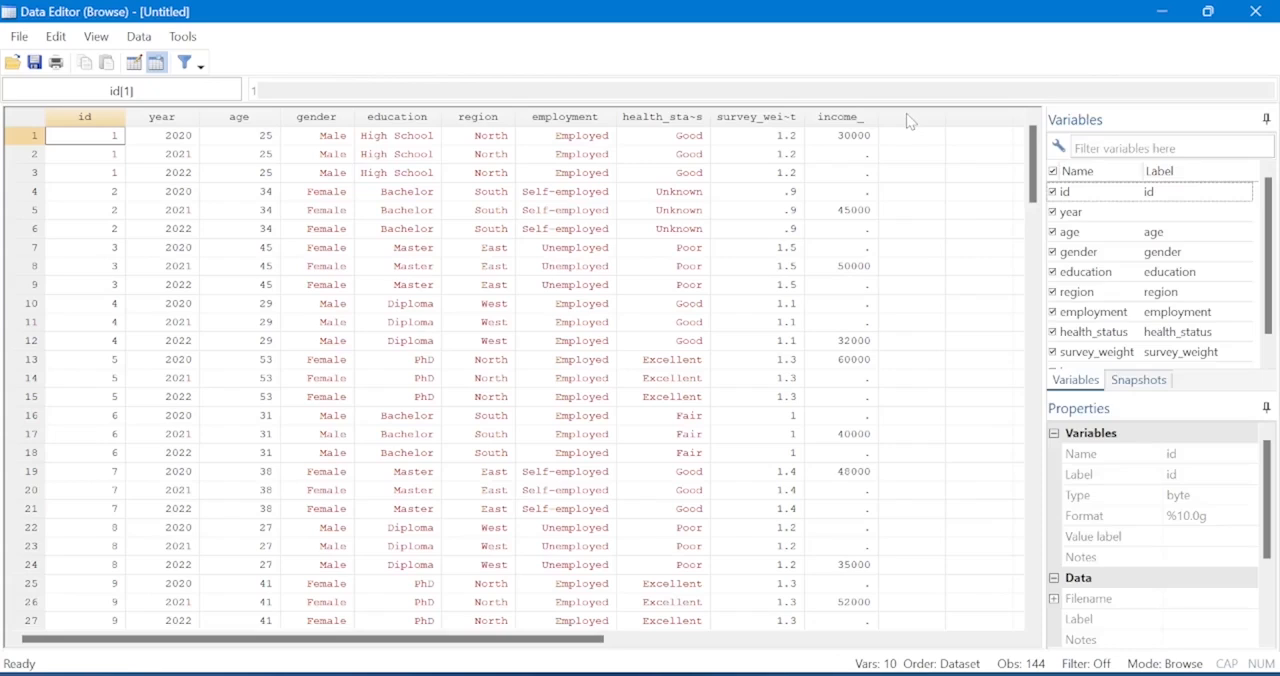
click(845, 120)
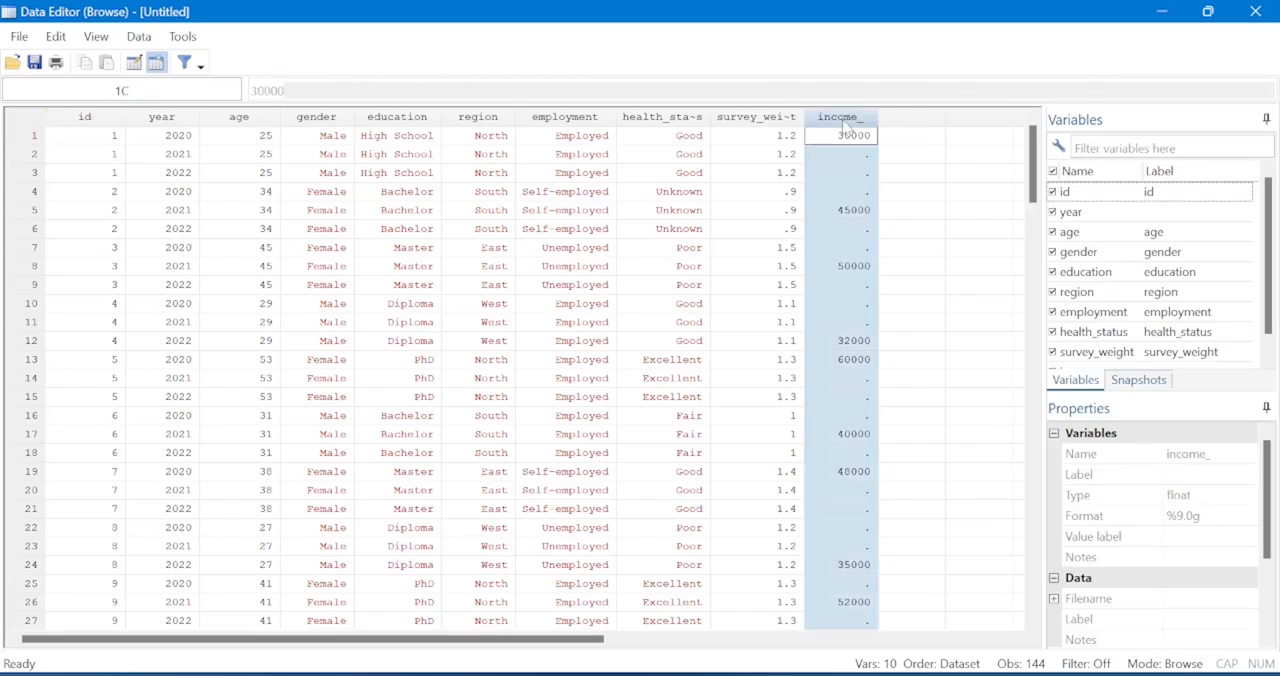
click(175, 120)
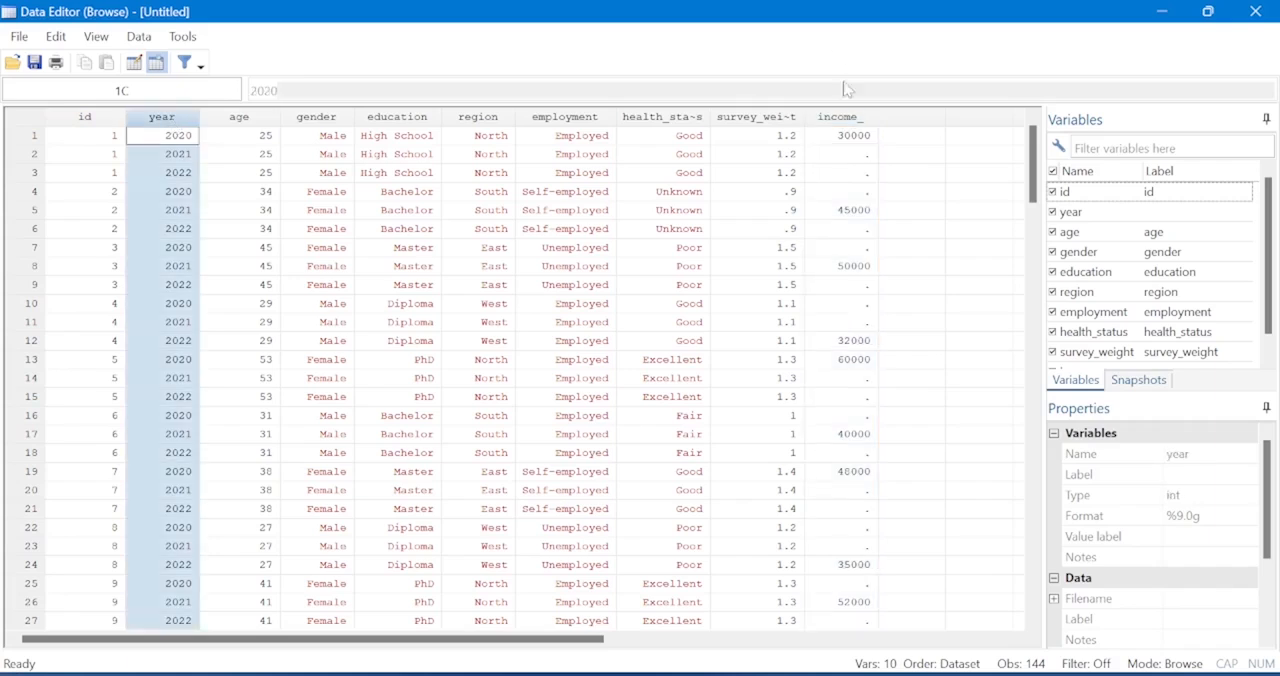
click(845, 118)
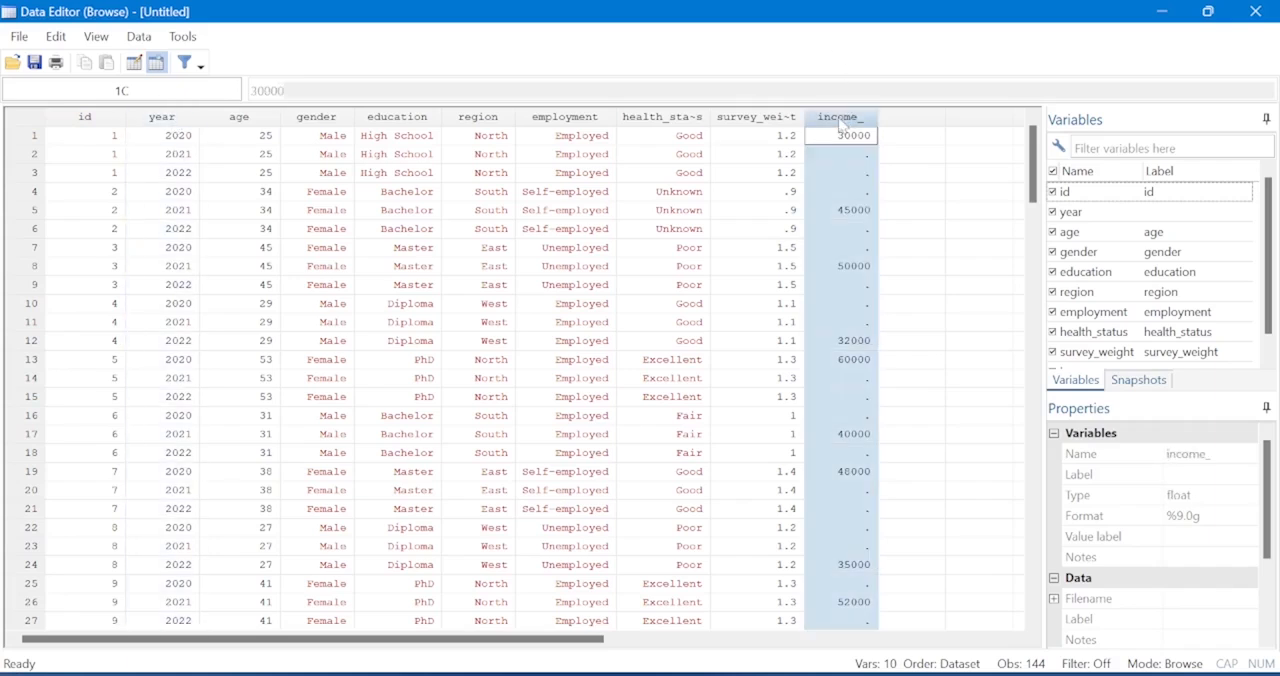
click(167, 136)
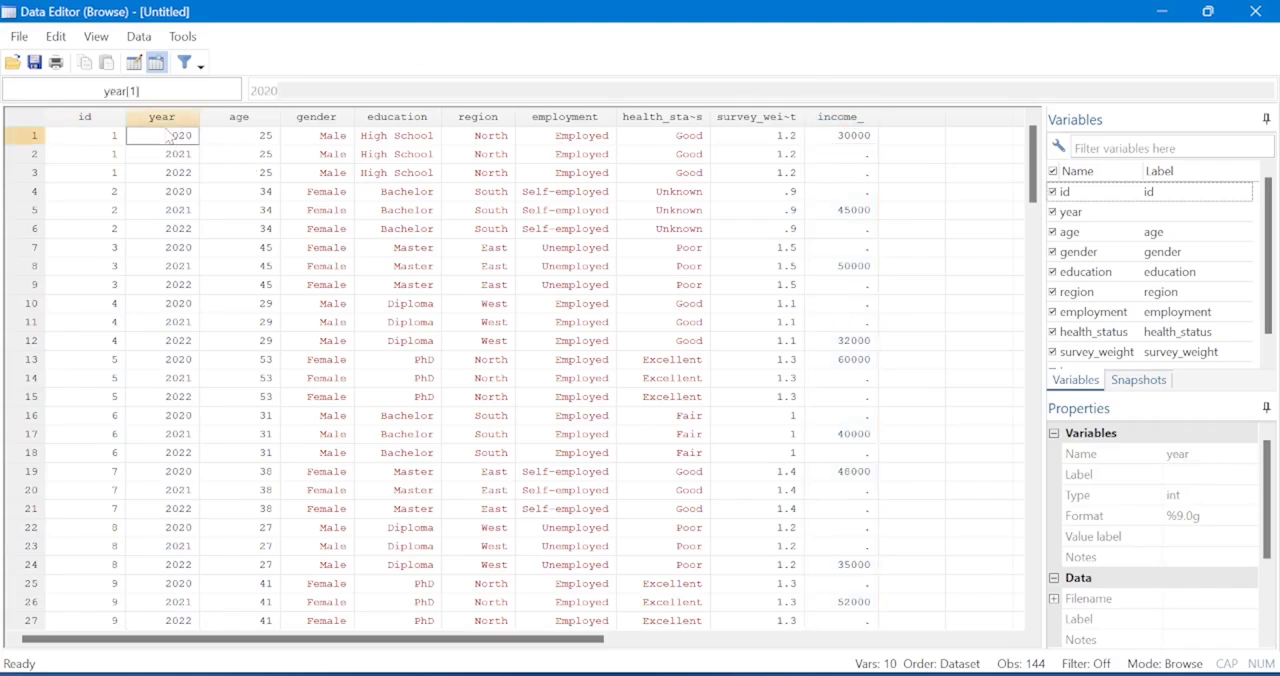
click(178, 118)
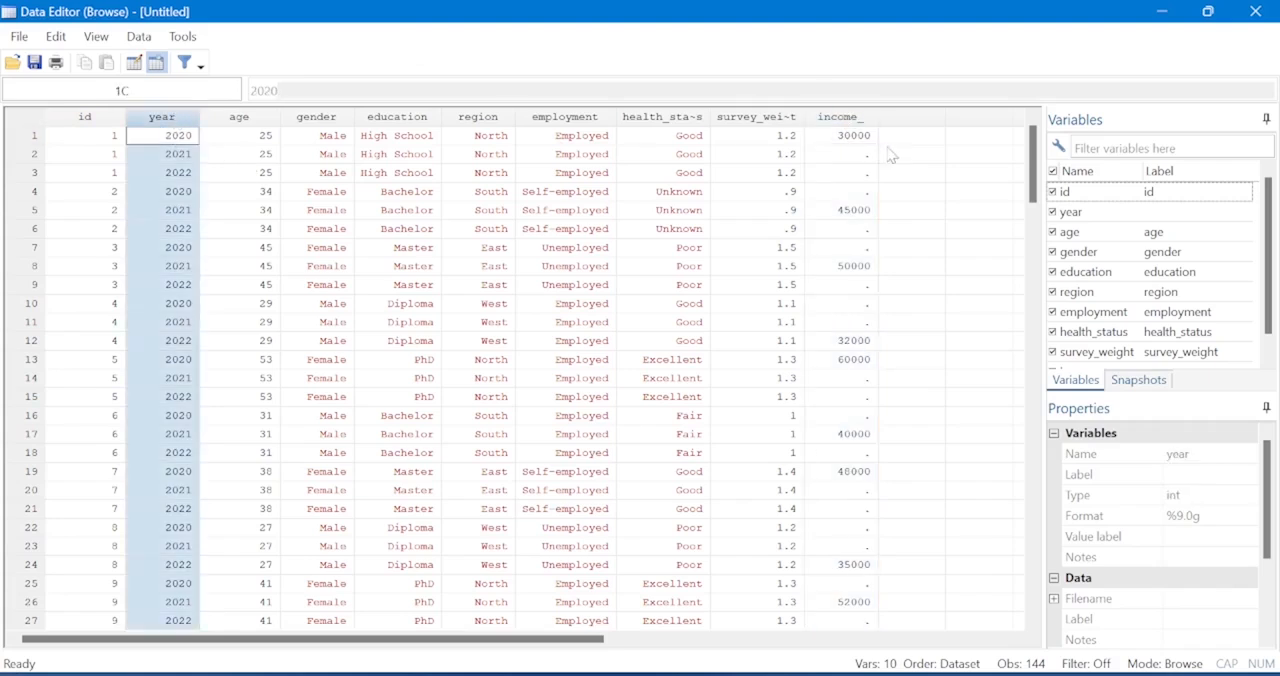
click(839, 118)
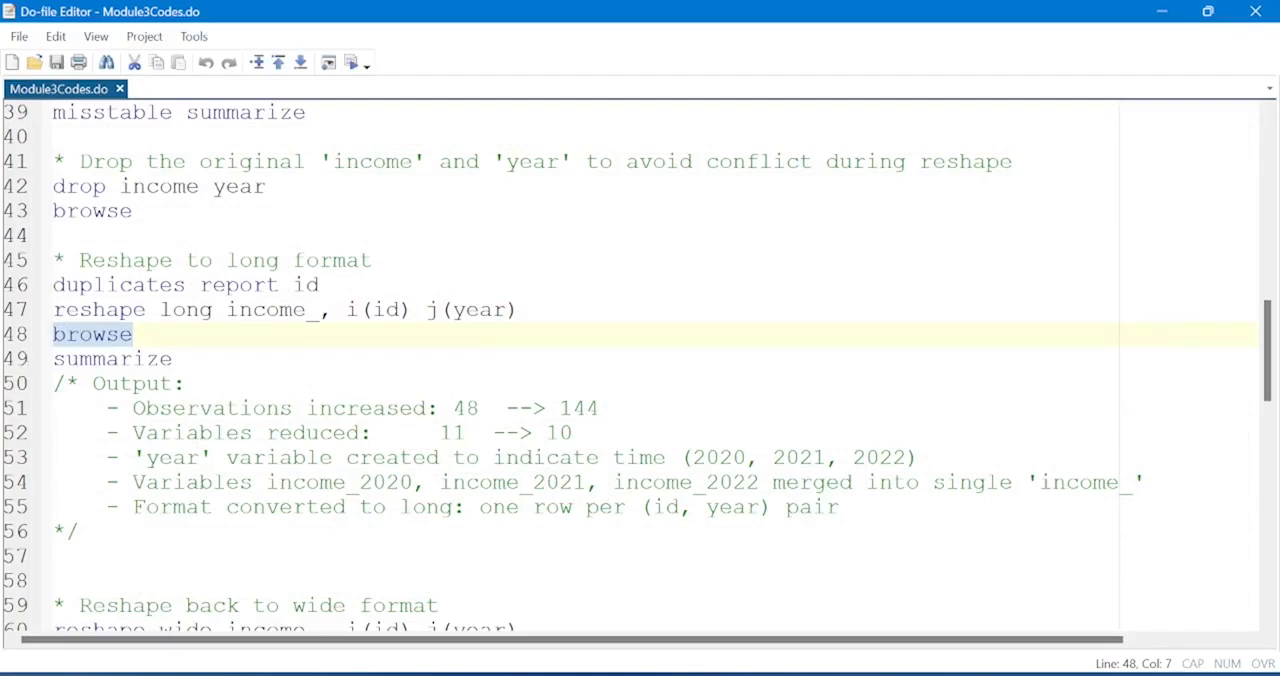
Review the reshape long results for the number of observations and variables, and return to the do-file.
click(687, 622)
scroll(637, 322, up, 2)
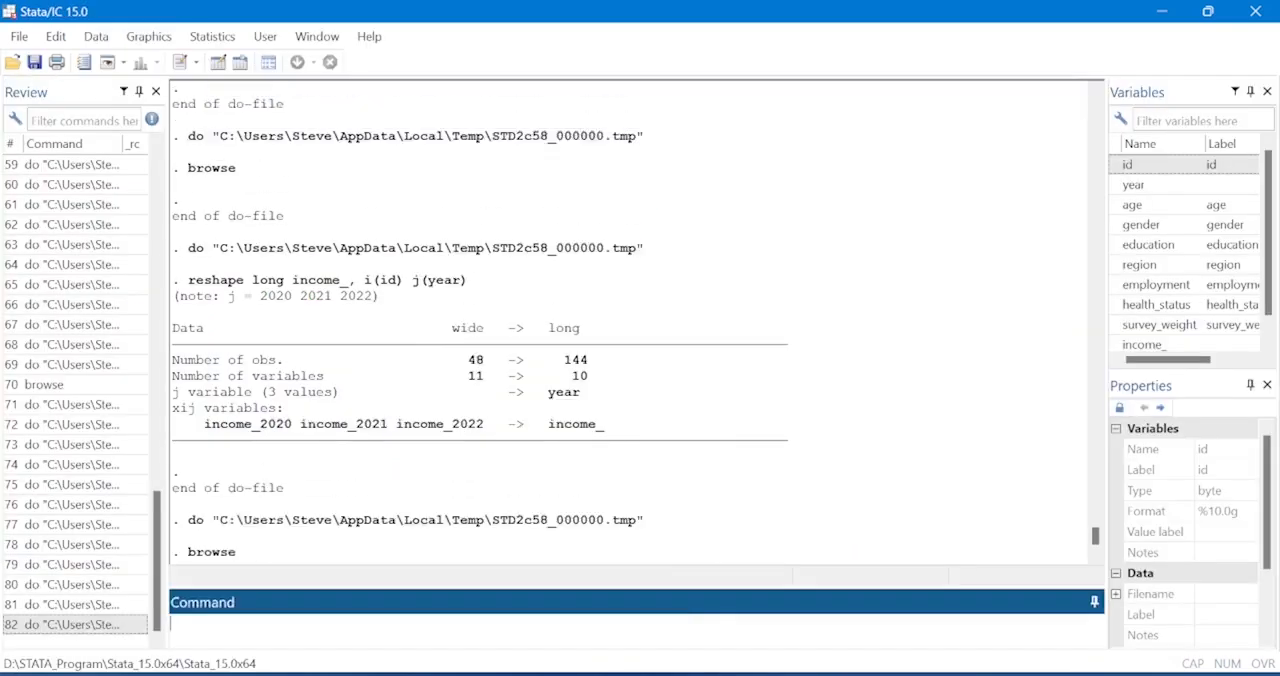
drag(461, 361, 588, 361)
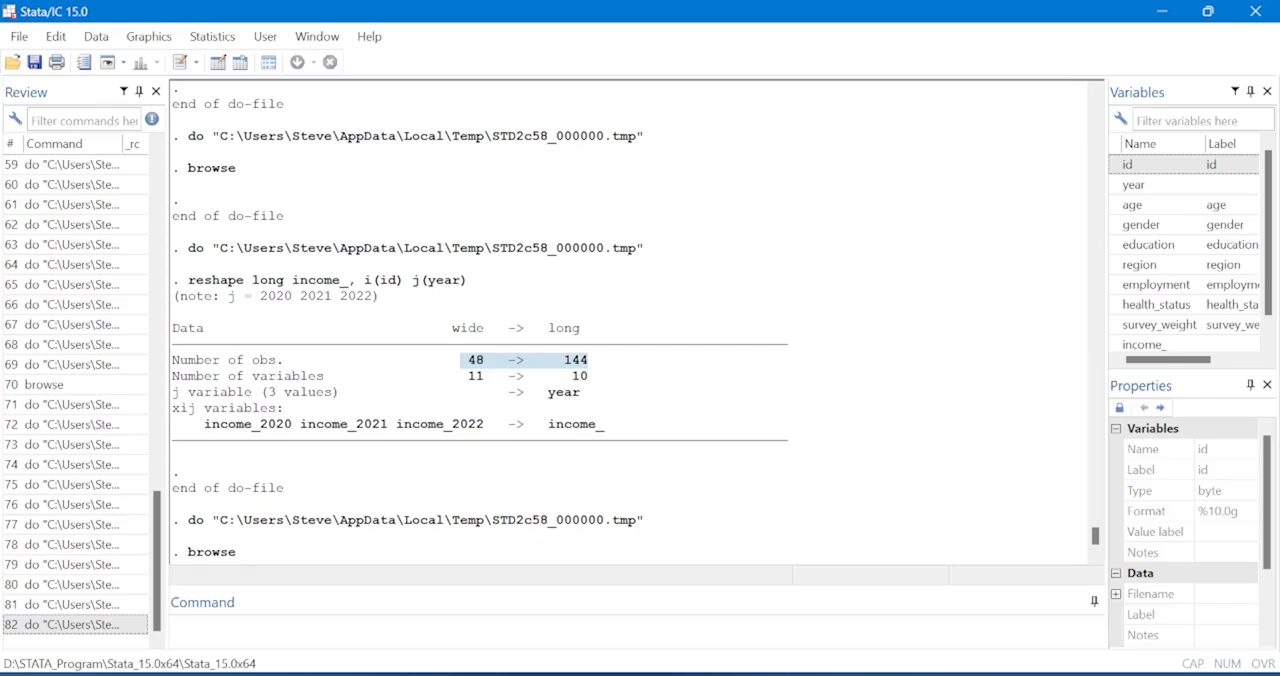
click(588, 361)
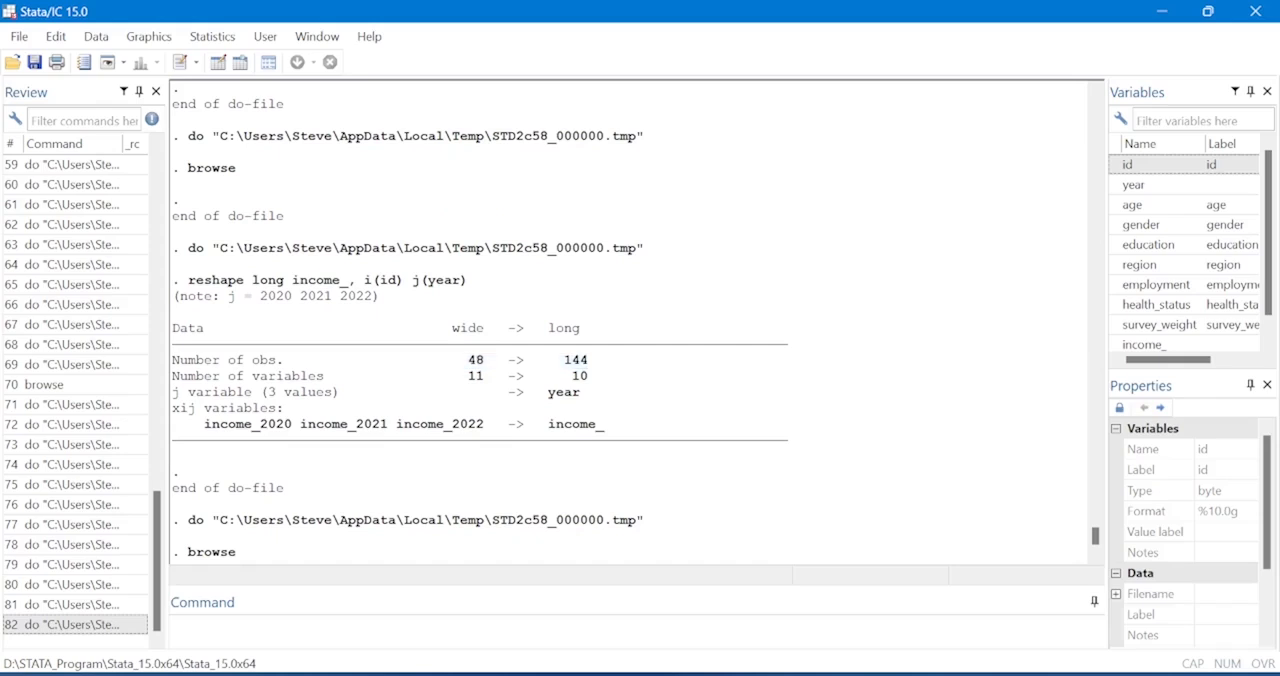
drag(461, 377, 588, 377)
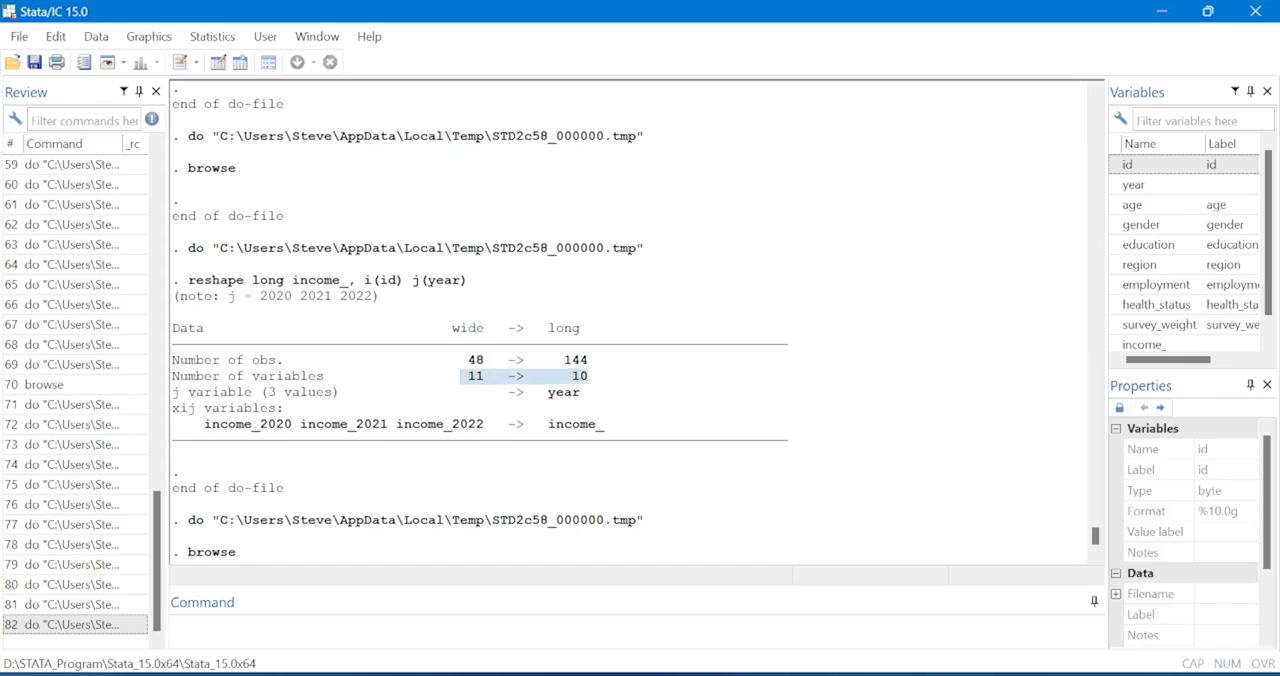
mouse_move(772, 675)
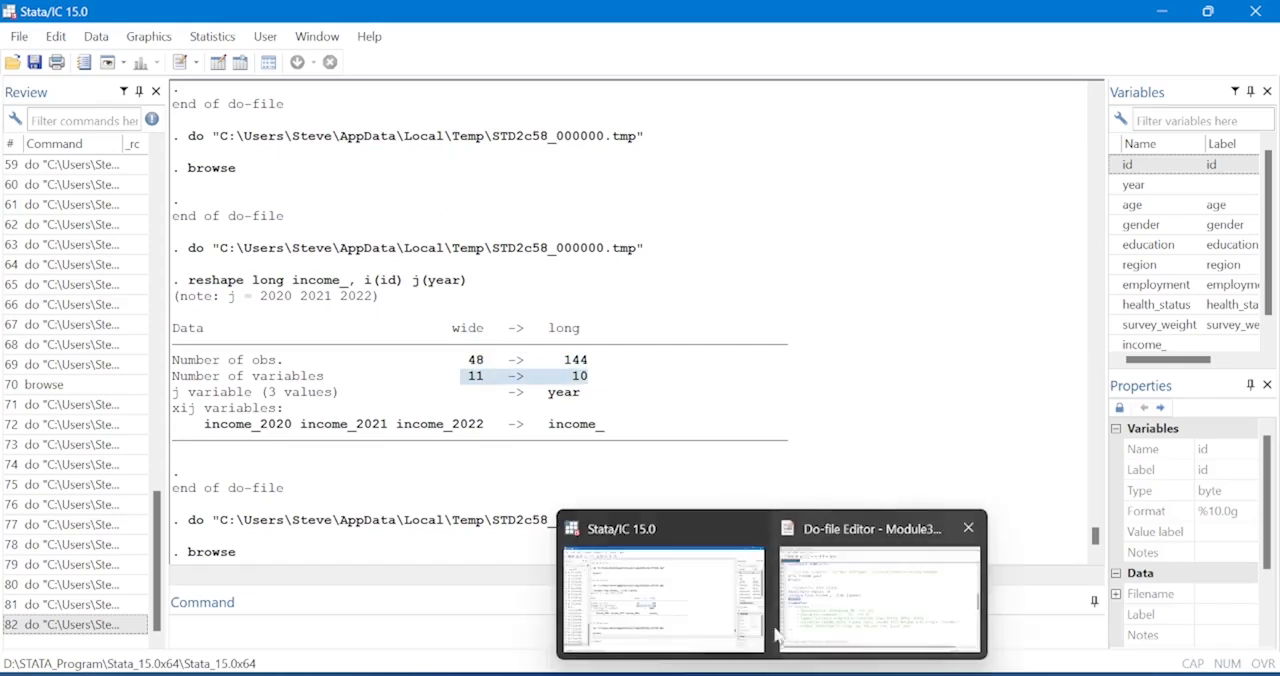
click(732, 616)
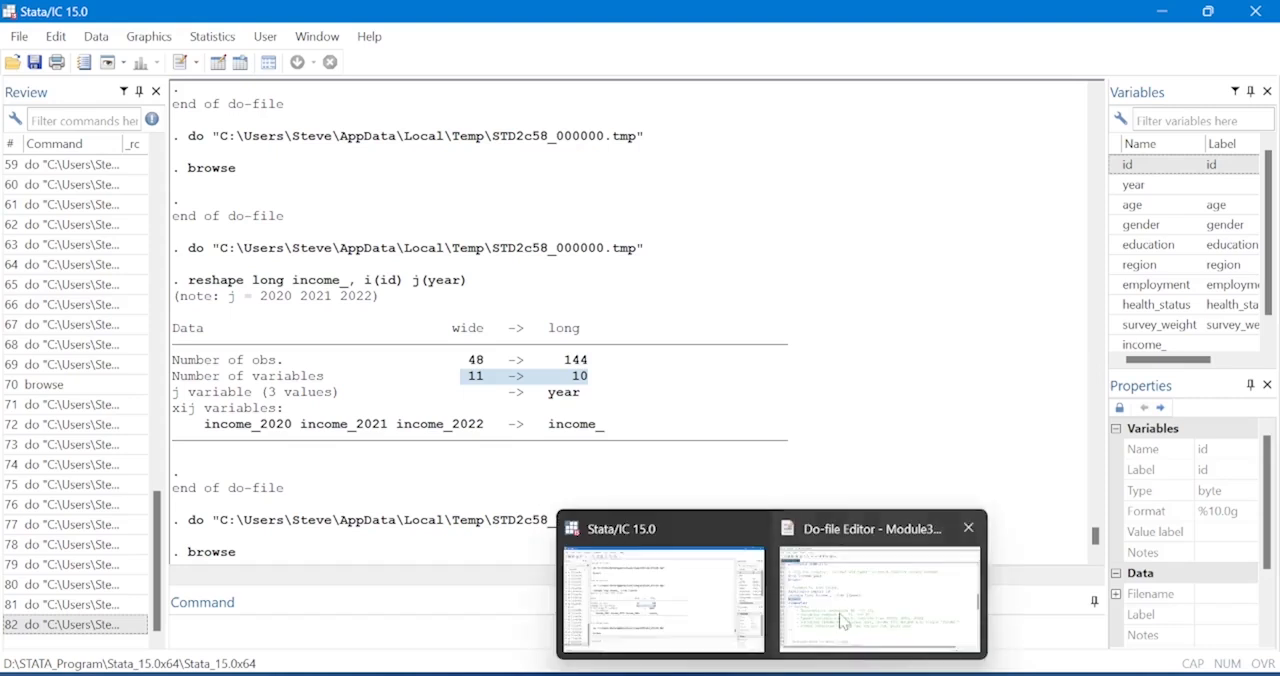
click(880, 590)
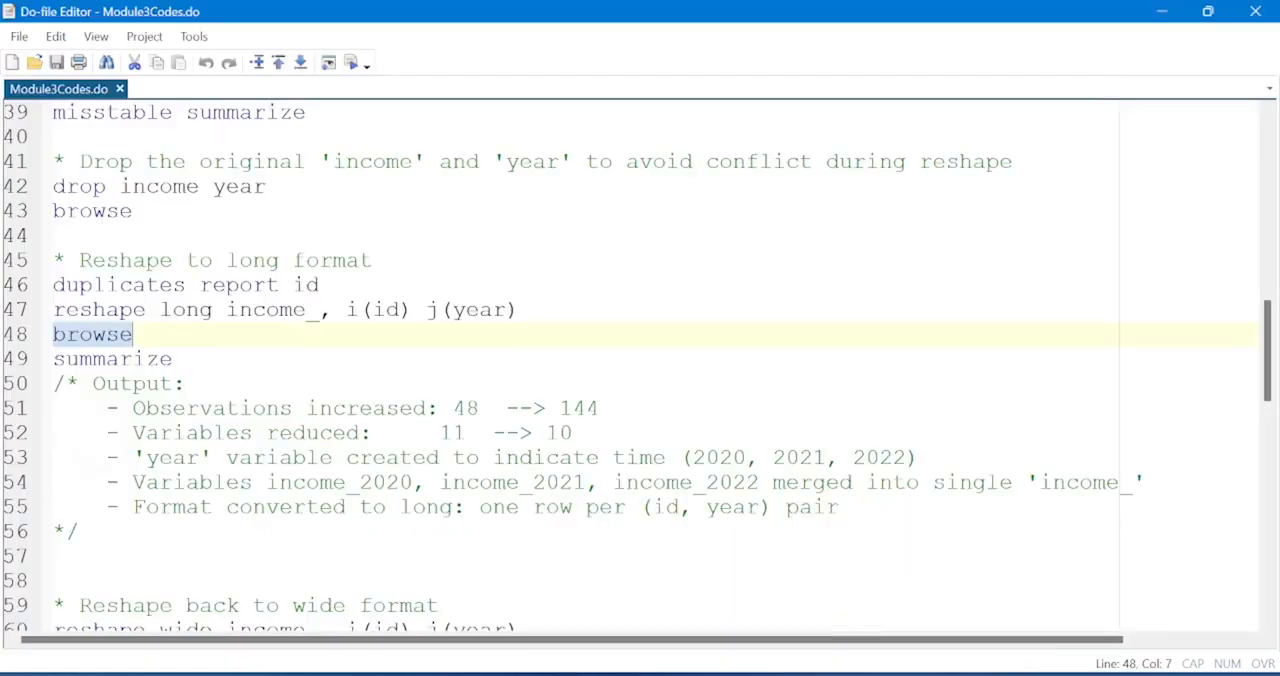
Check the note on the merged income_ variable against its column in the browsed long dataset, and close the data view.
scroll(638, 368, down, 2)
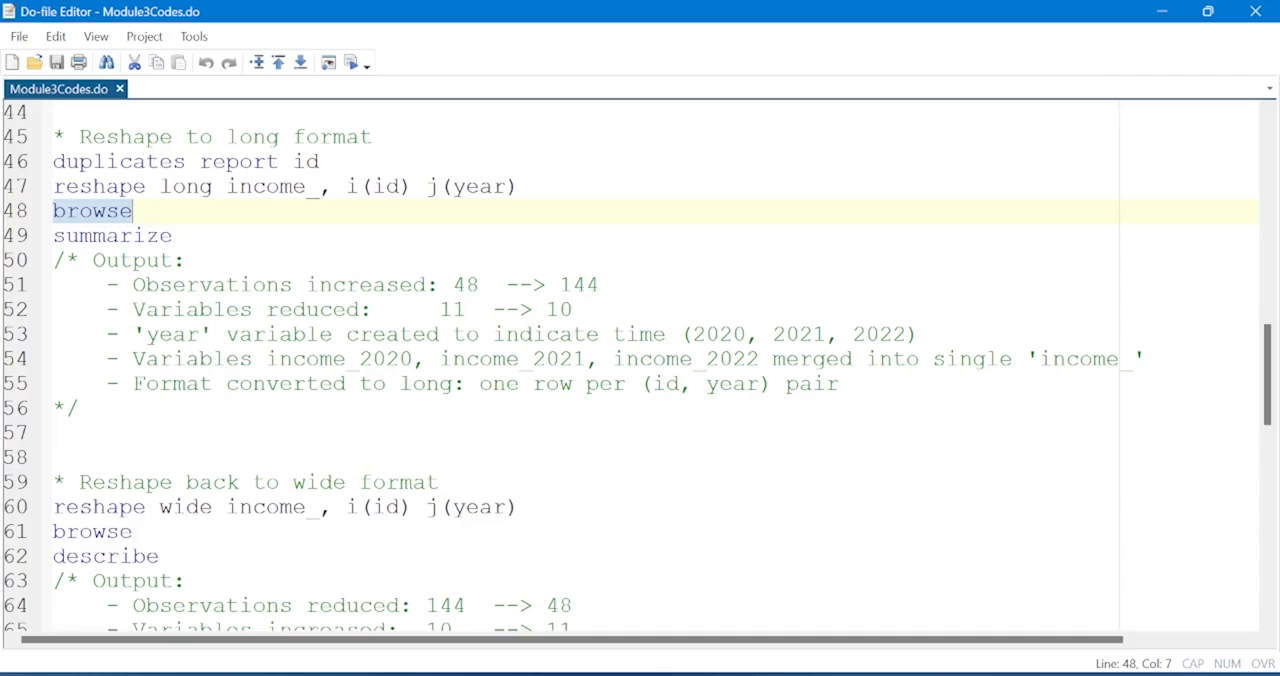
drag(1040, 358, 1133, 358)
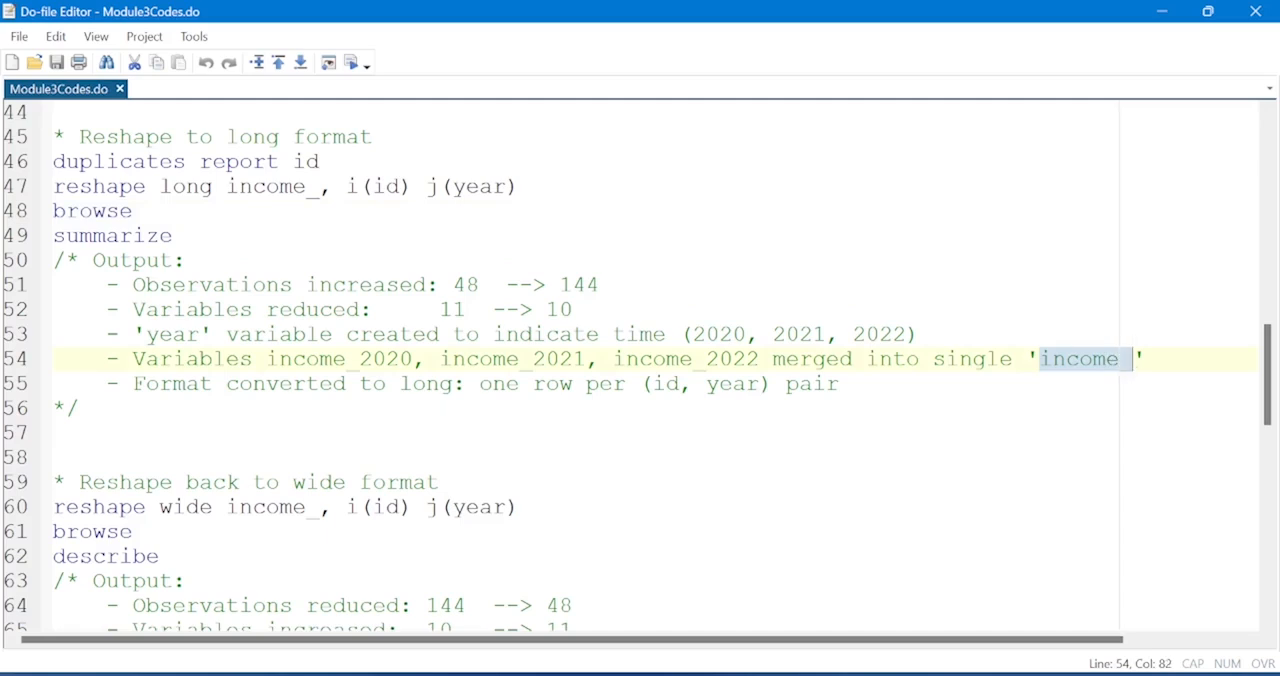
click(16, 211)
click(351, 64)
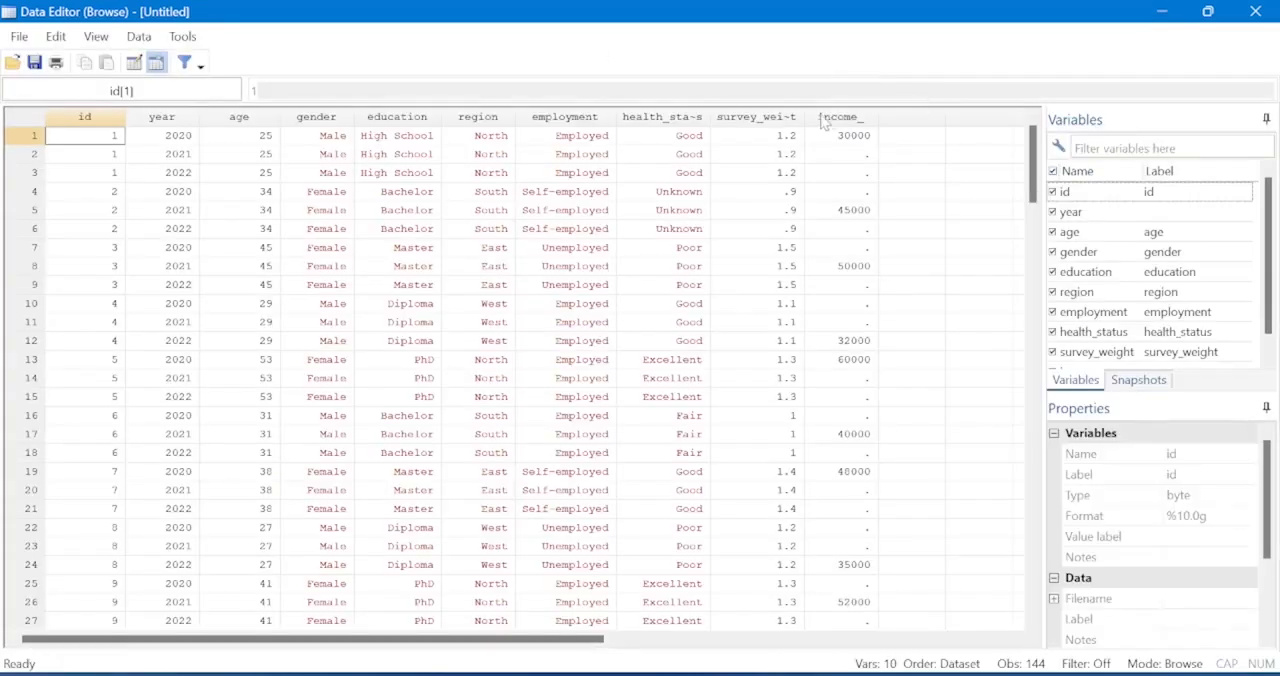
click(832, 118)
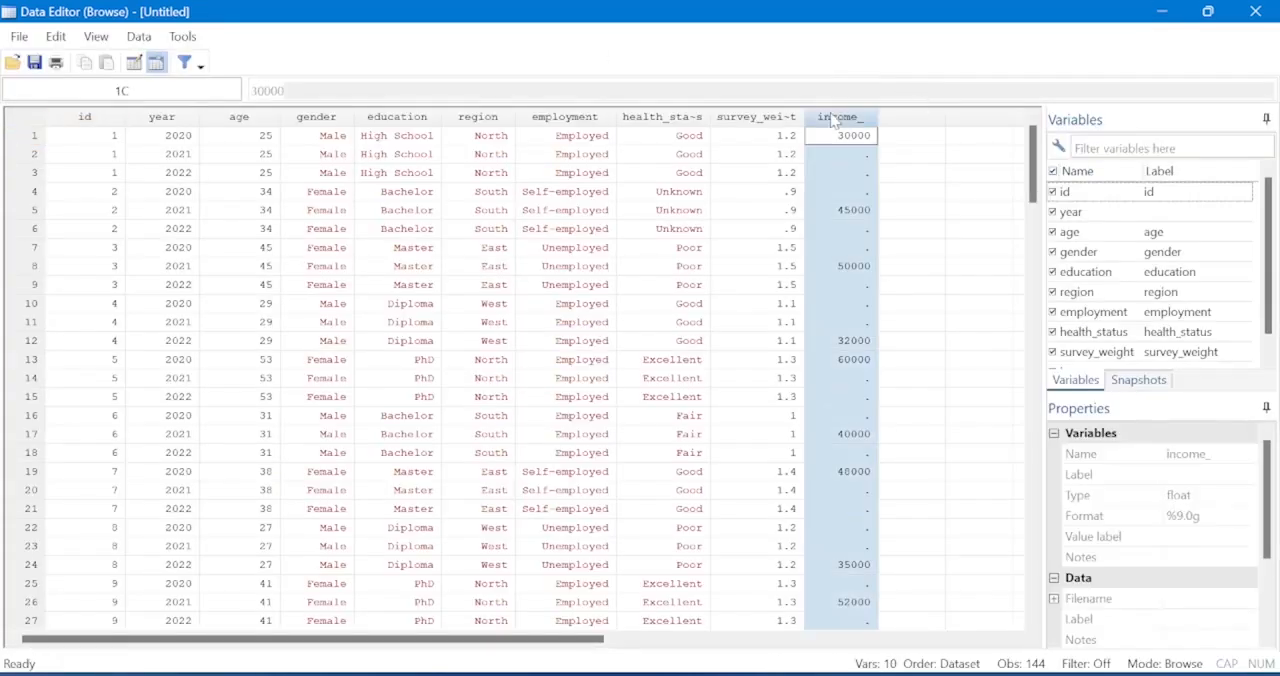
click(1256, 12)
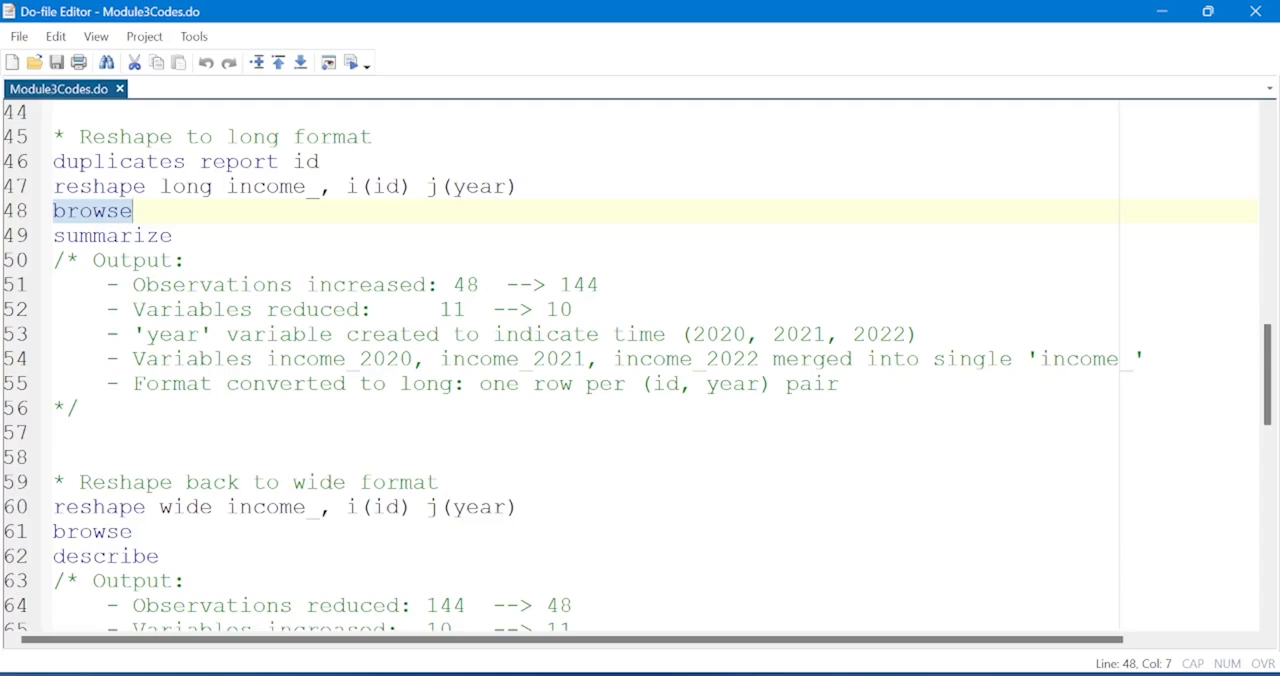
Run reshape wide income_, i(id) j(year) to convert the dataset back to wide format, and browse the data.
click(10, 515)
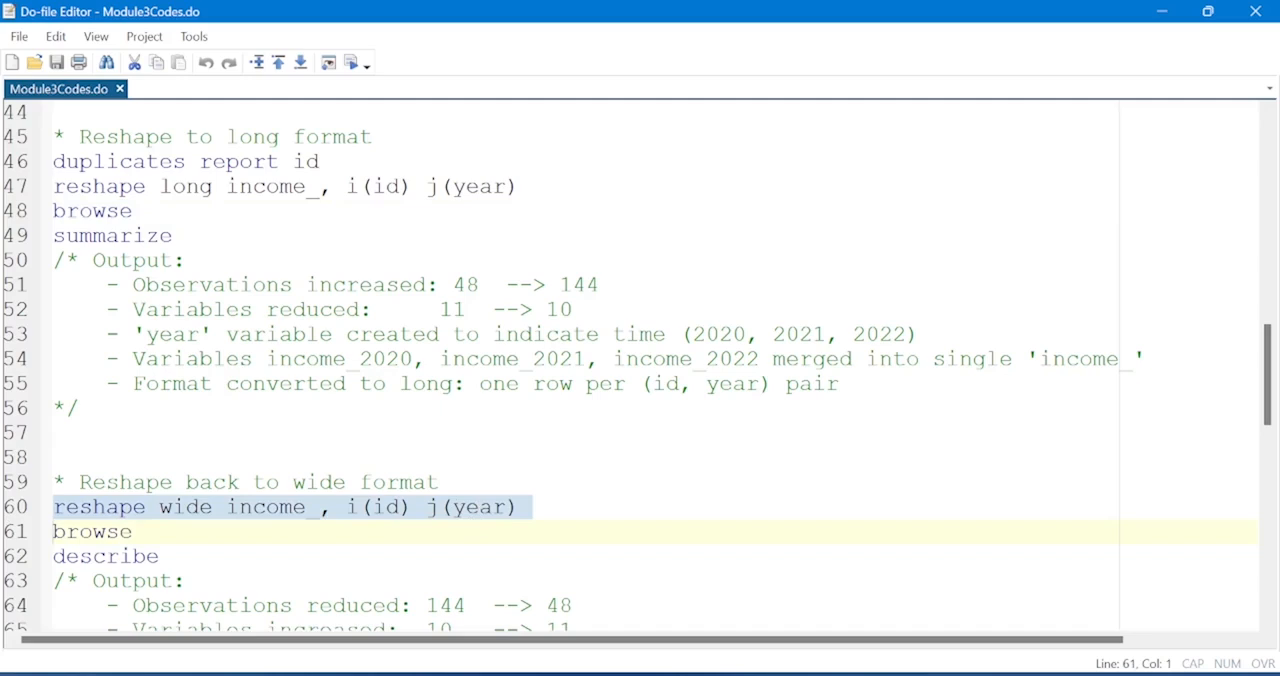
click(352, 63)
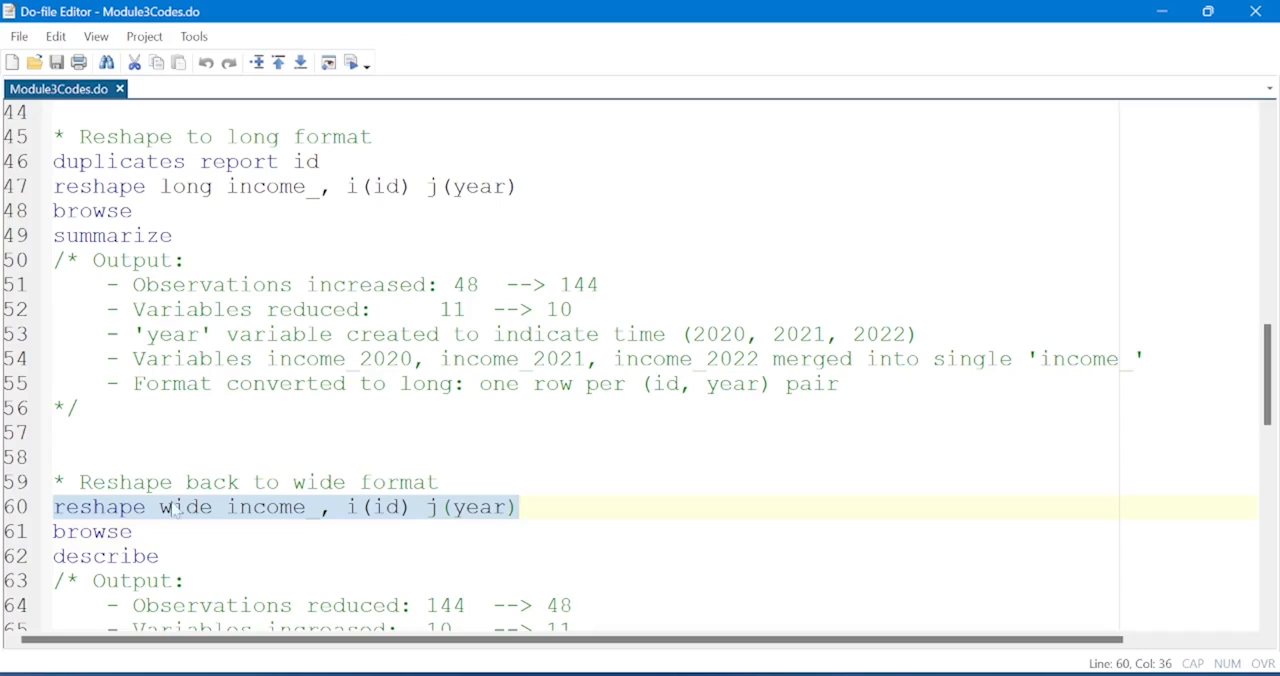
click(8, 536)
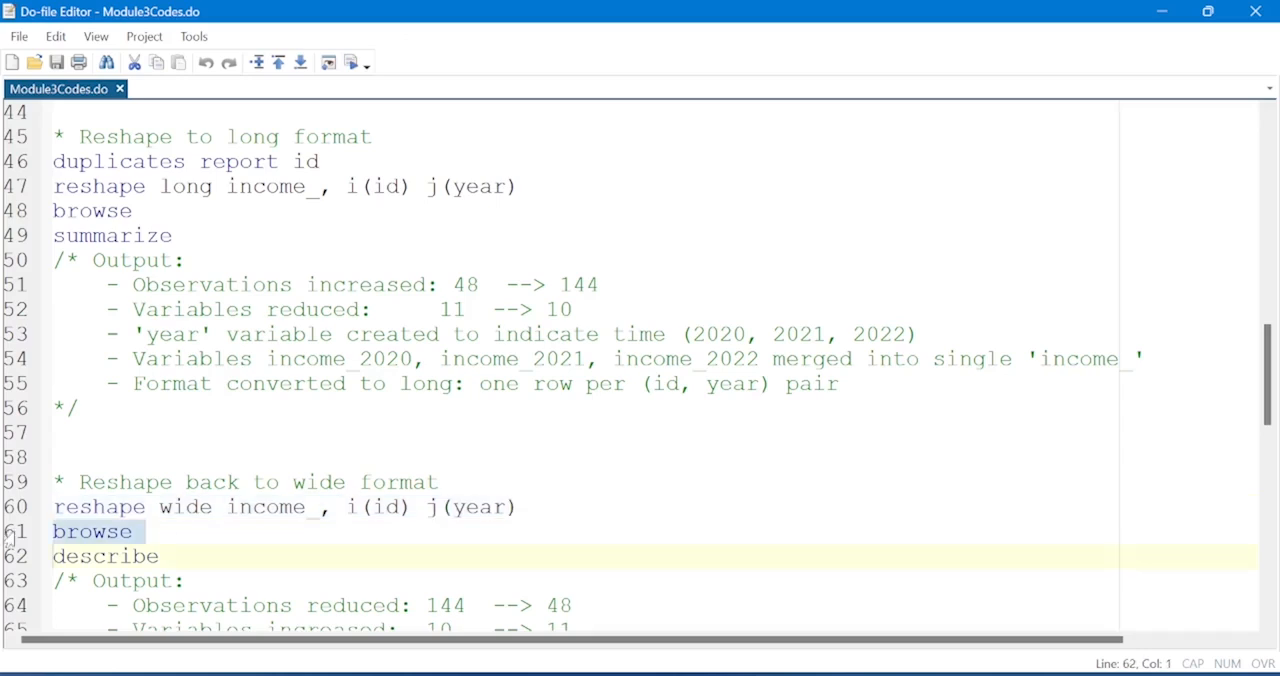
click(352, 63)
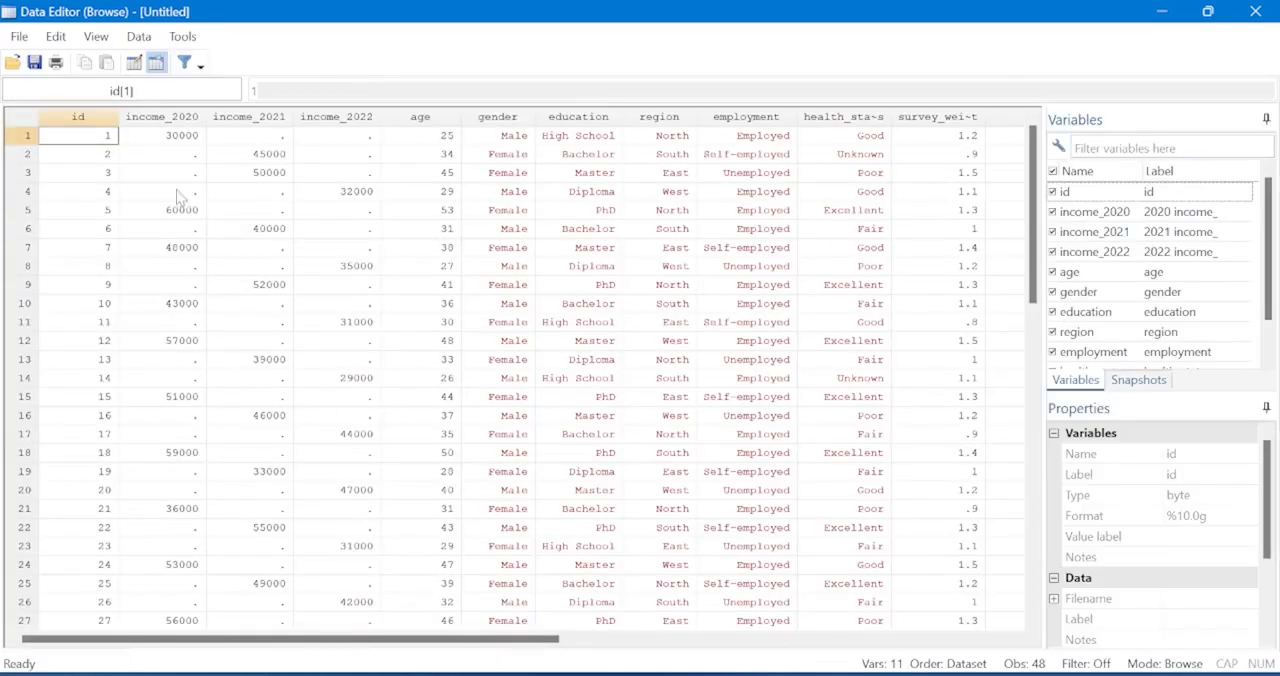
Inspect the income_2020, income_2021 and income_2022 columns in the browsed wide dataset, and close the data view.
click(170, 120)
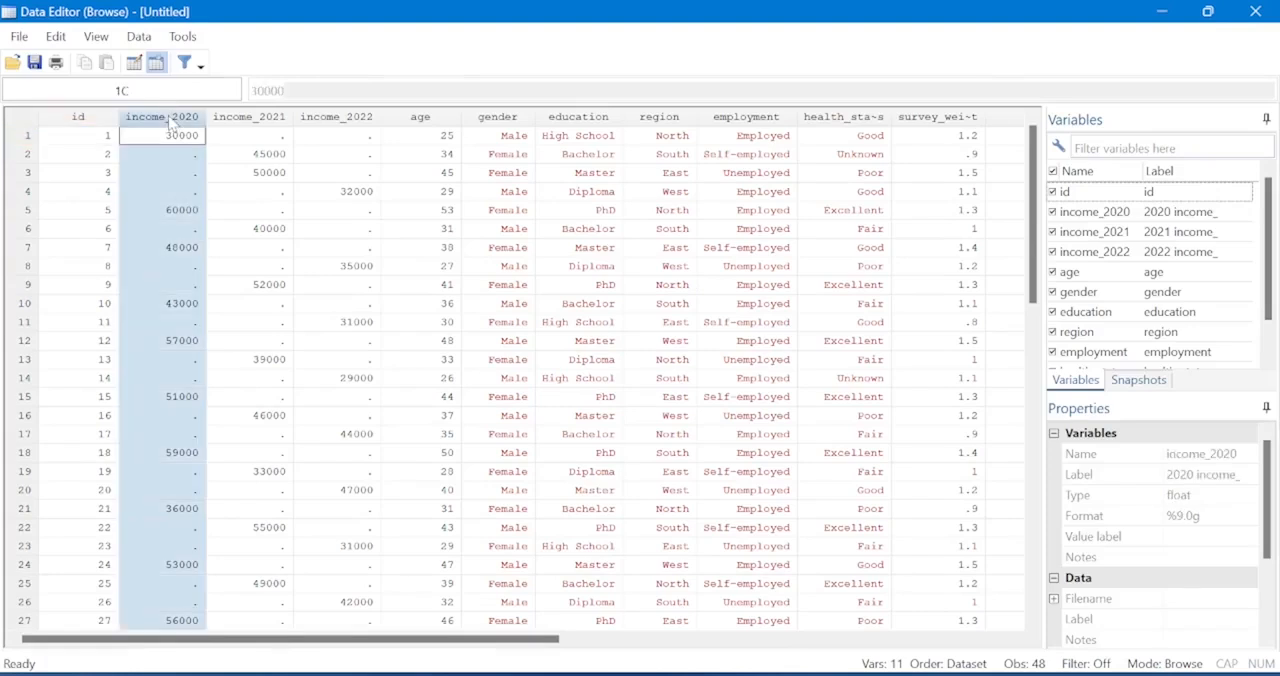
click(258, 118)
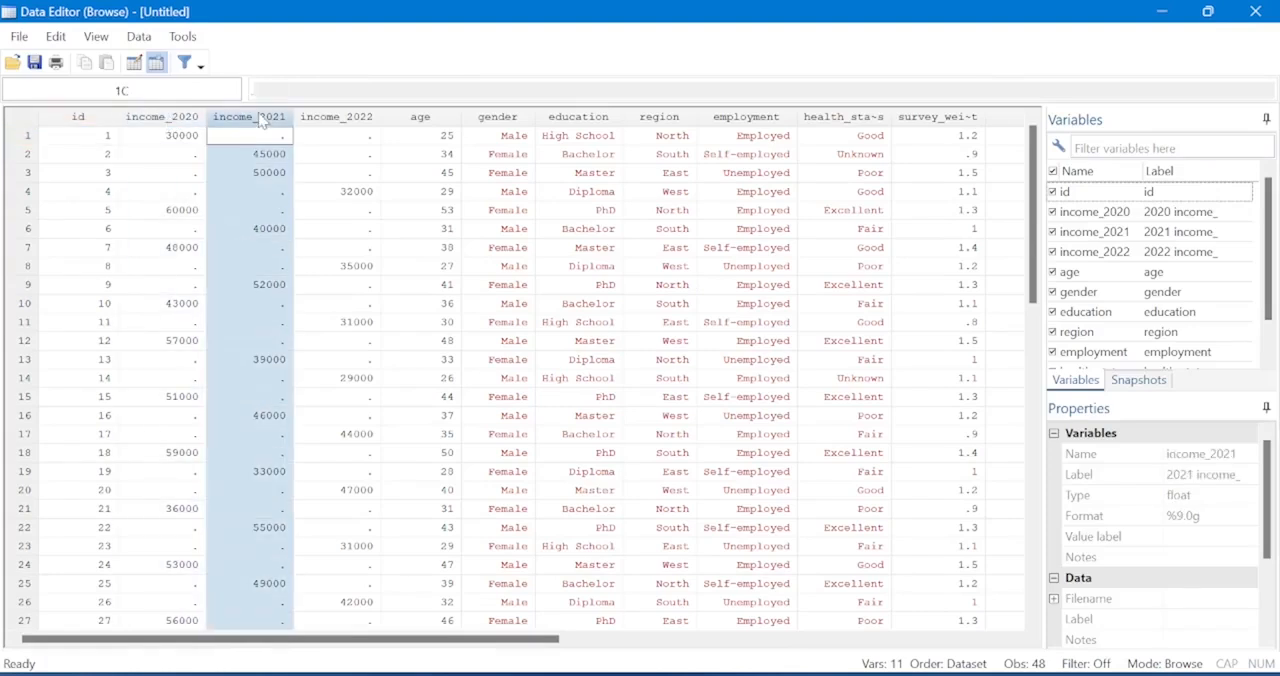
click(333, 118)
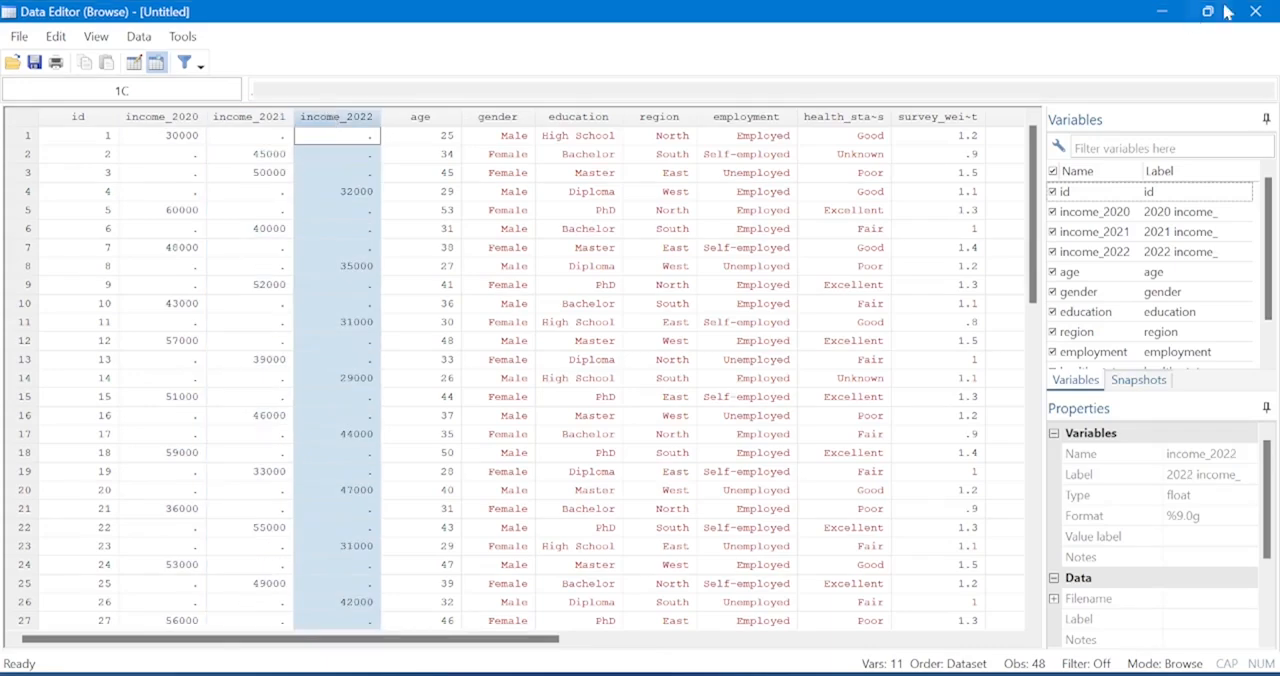
click(1256, 13)
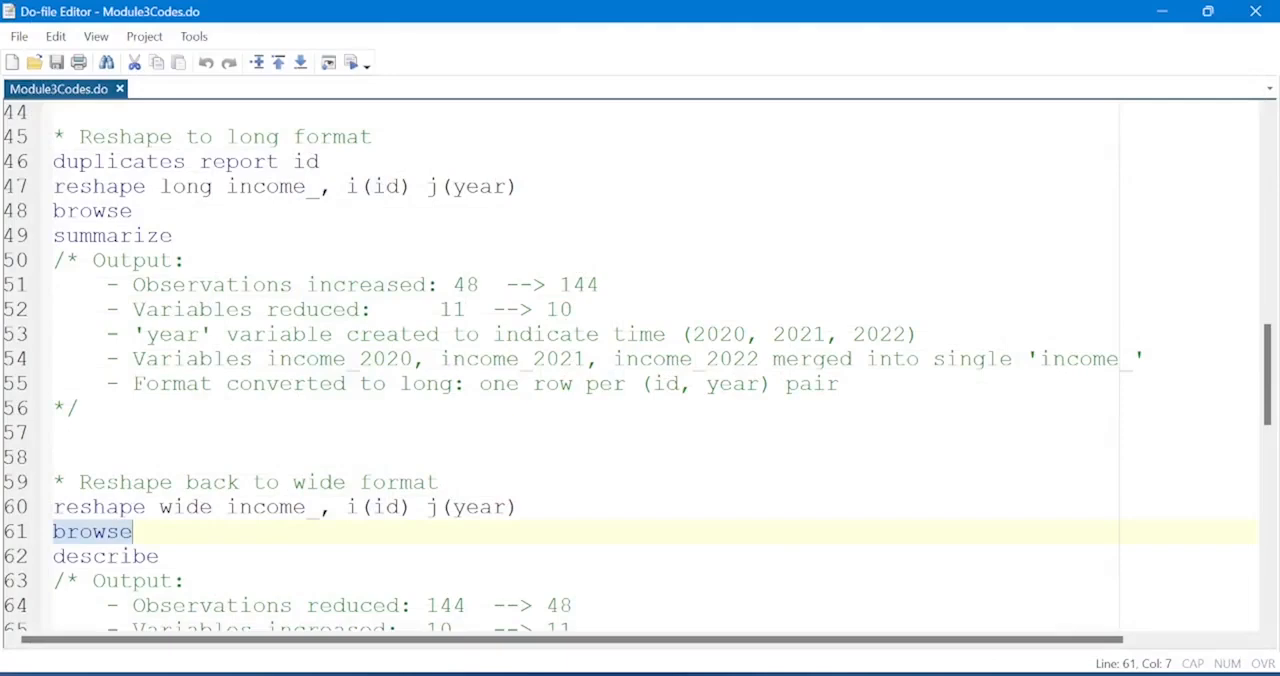
Review the reshape wide results for the number of observations and variables, and return to the do-file.
click(645, 577)
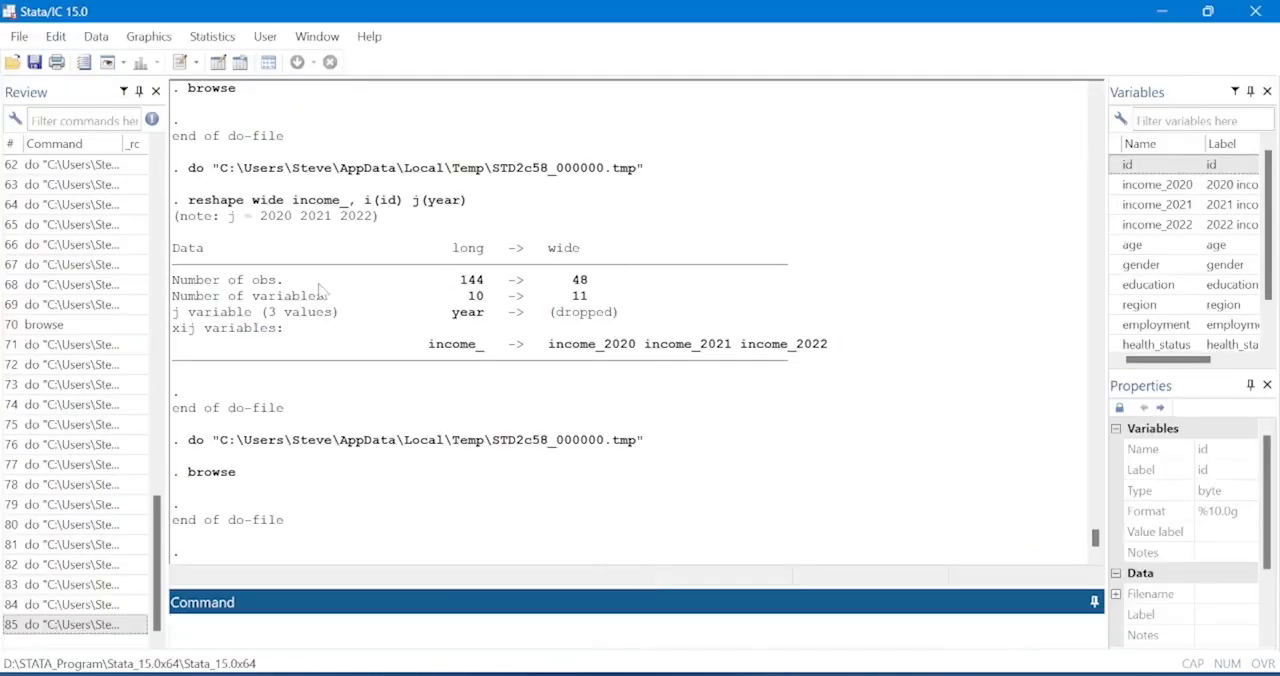
drag(458, 285, 603, 286)
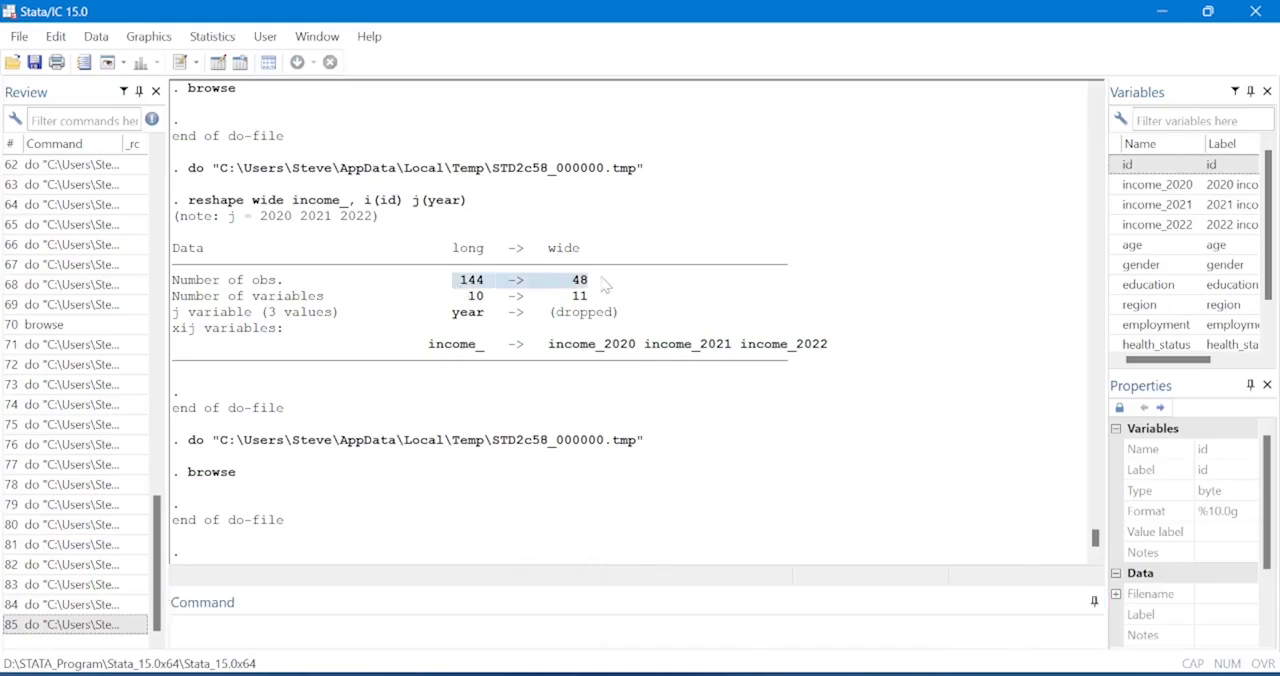
click(469, 308)
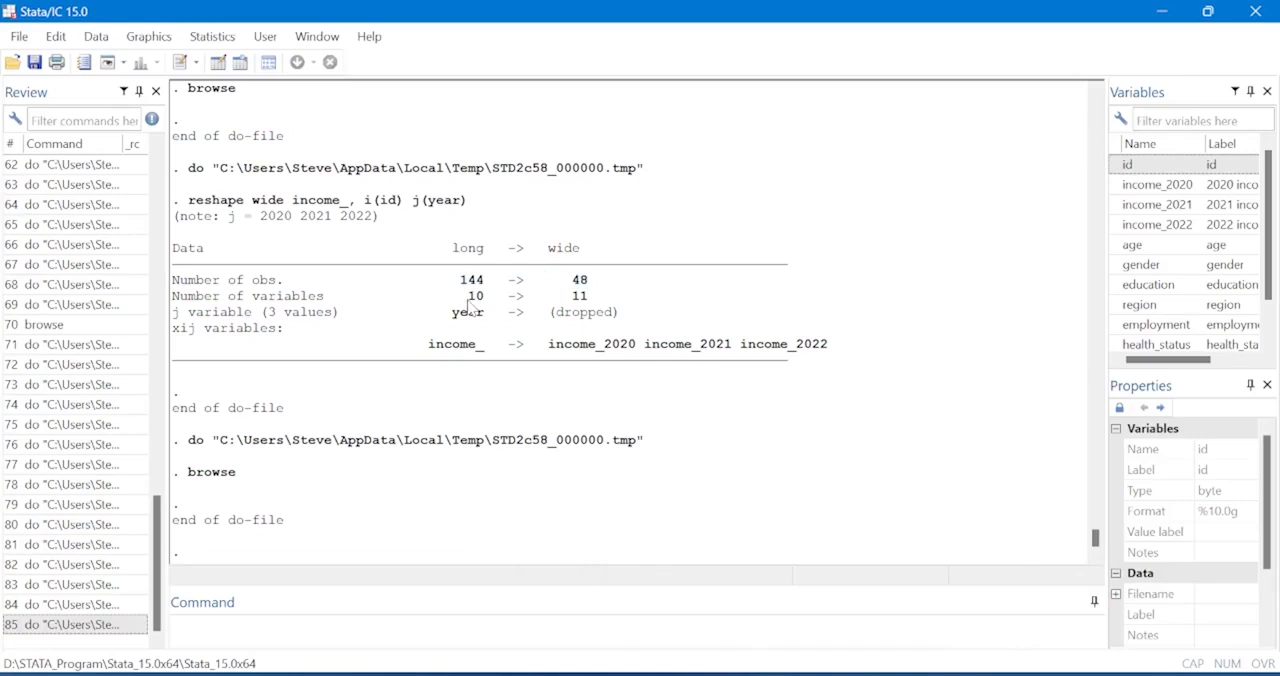
drag(467, 301, 605, 300)
mouse_move(772, 672)
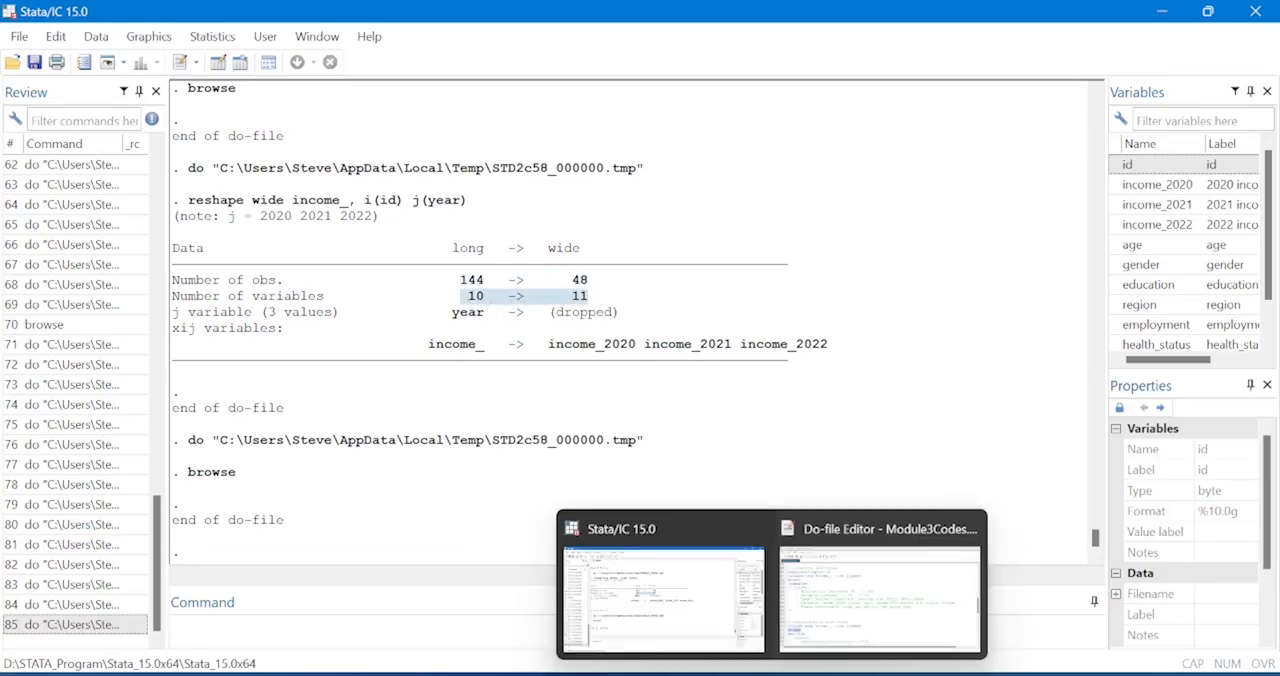
click(840, 605)
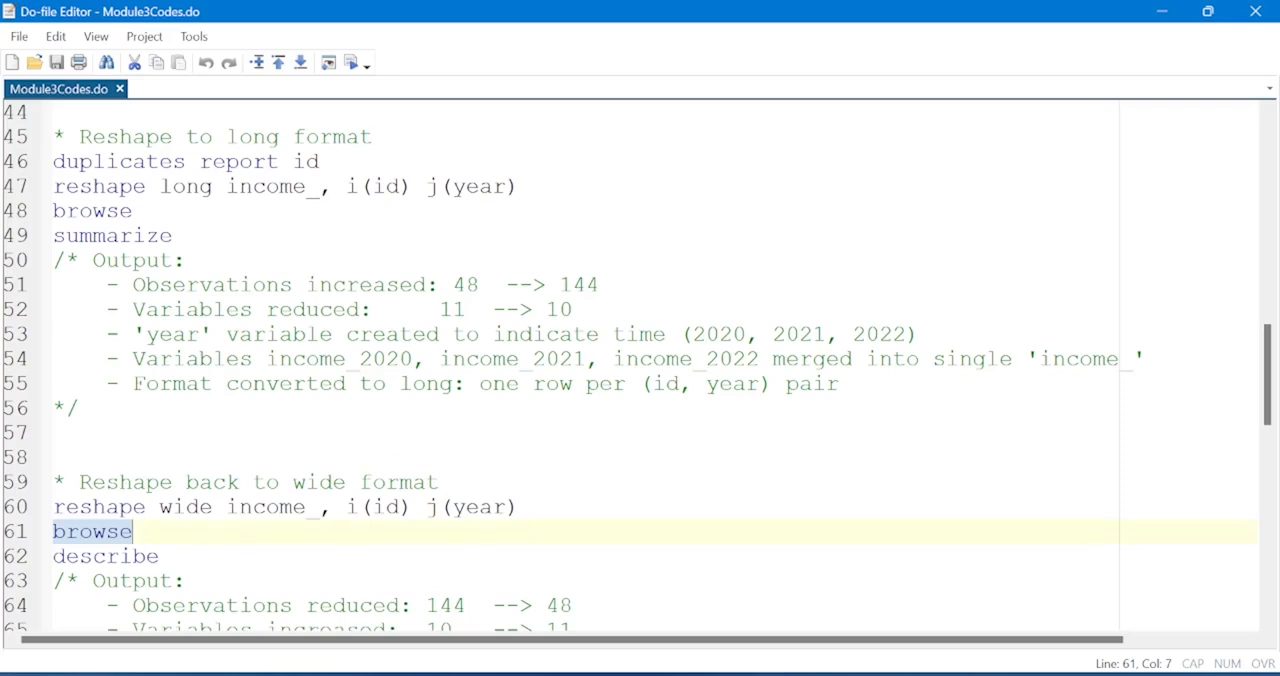
Review the do-file notes on the dropped year variable and the income_ variable split back into yearly columns.
scroll(640, 370, down, 5)
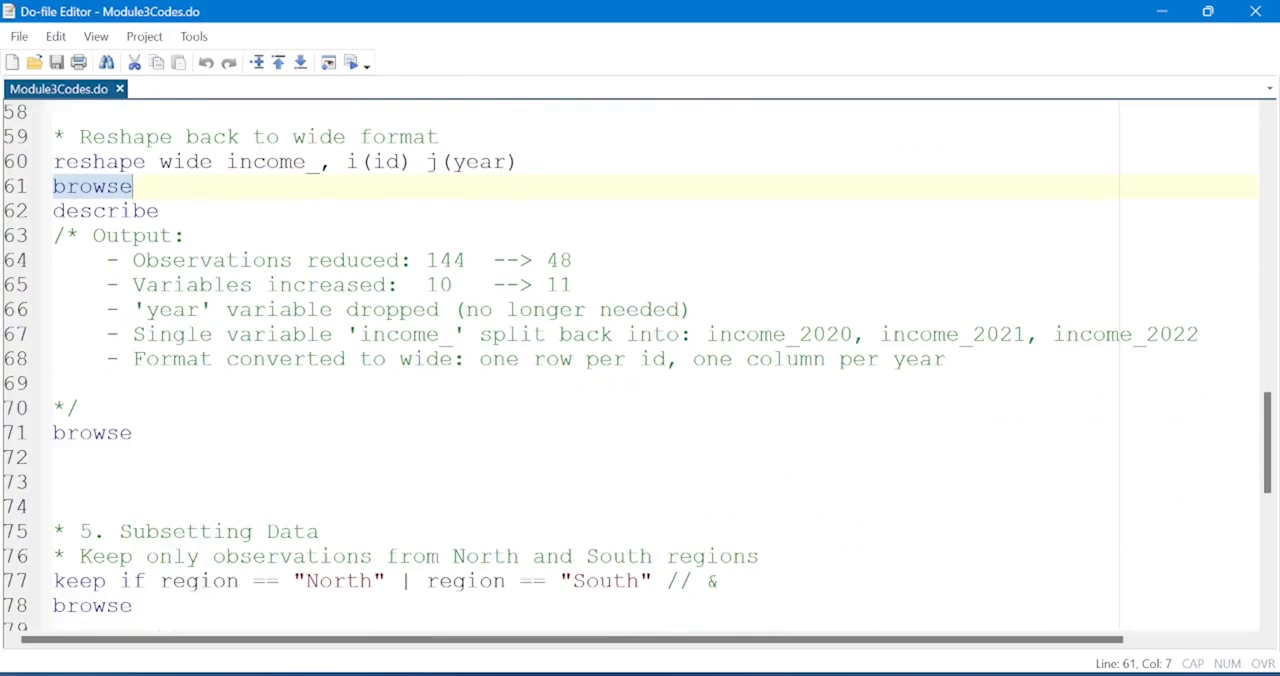
double_click(400, 334)
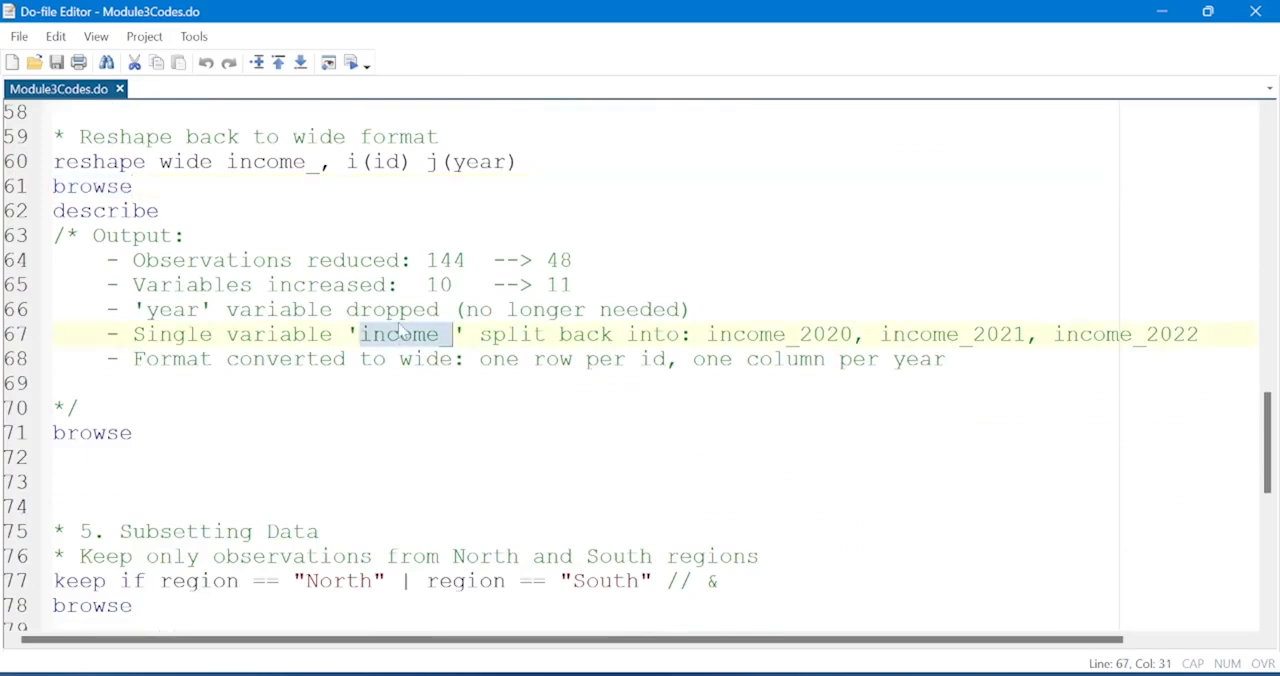
click(505, 309)
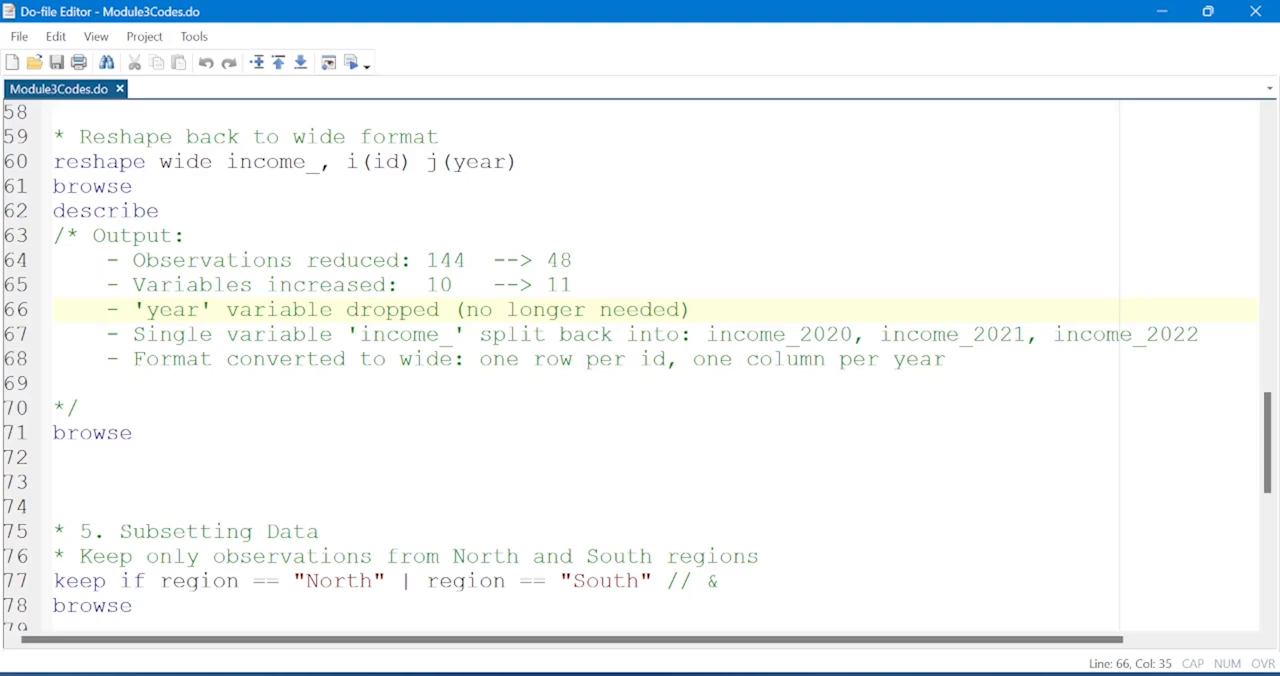
triple_click(1140, 338)
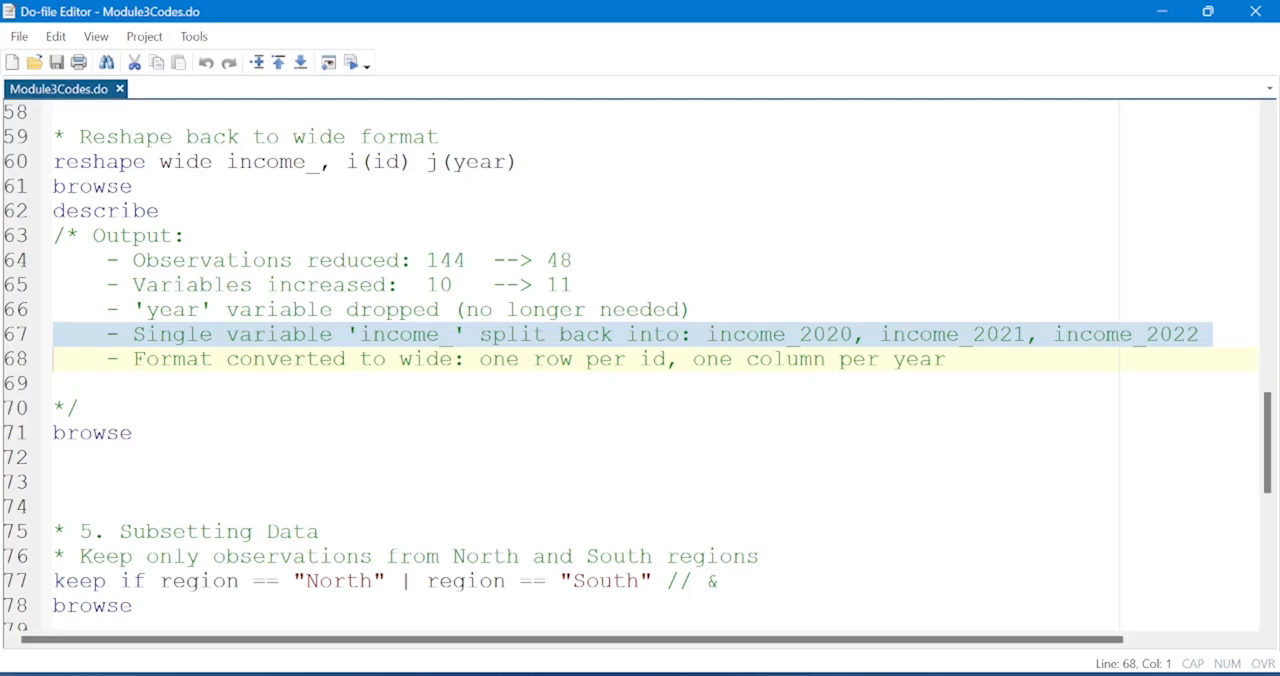
click(106, 384)
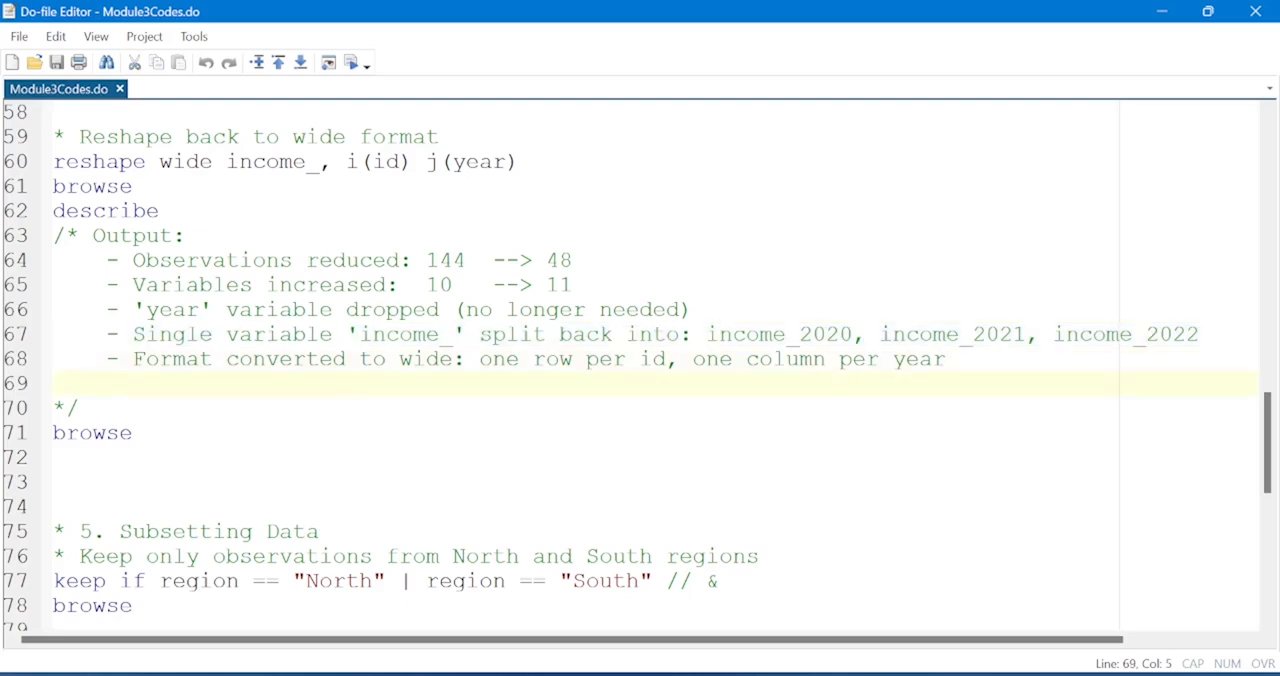
Run keep if region == "North" | region == "South" to subset the data, and browse the result.
scroll(640, 367, down, 4)
scroll(640, 367, down, 1)
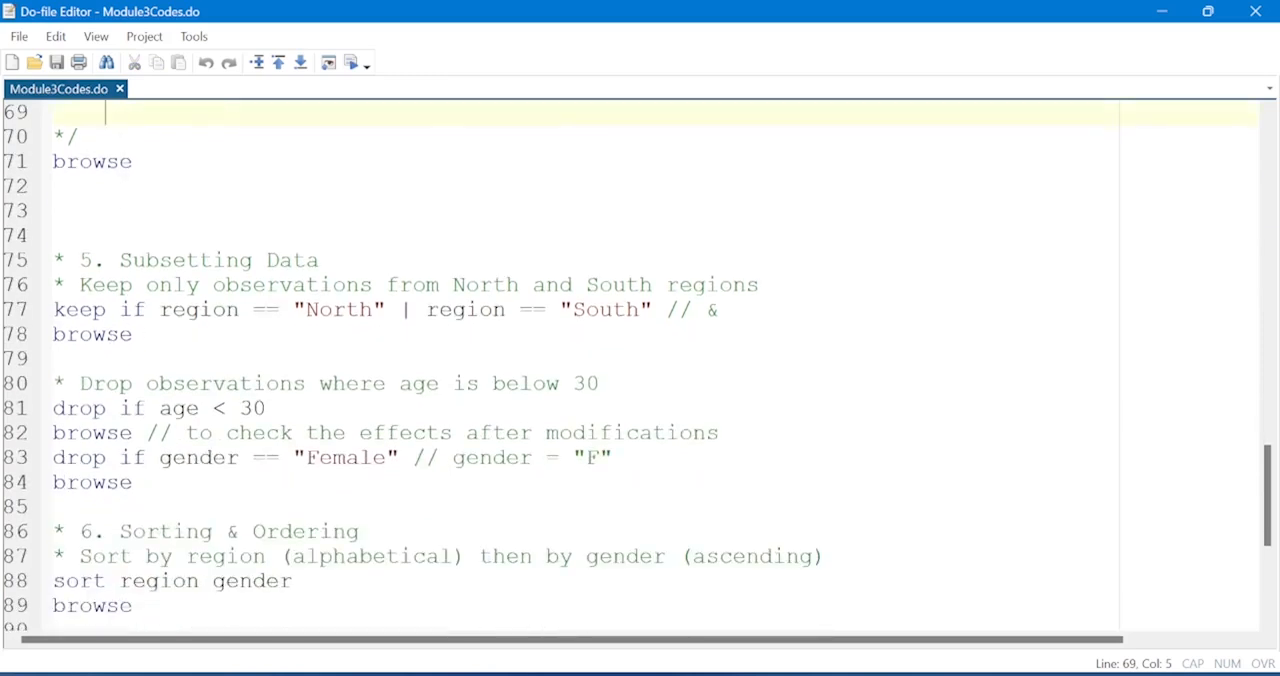
scroll(640, 367, down, 2)
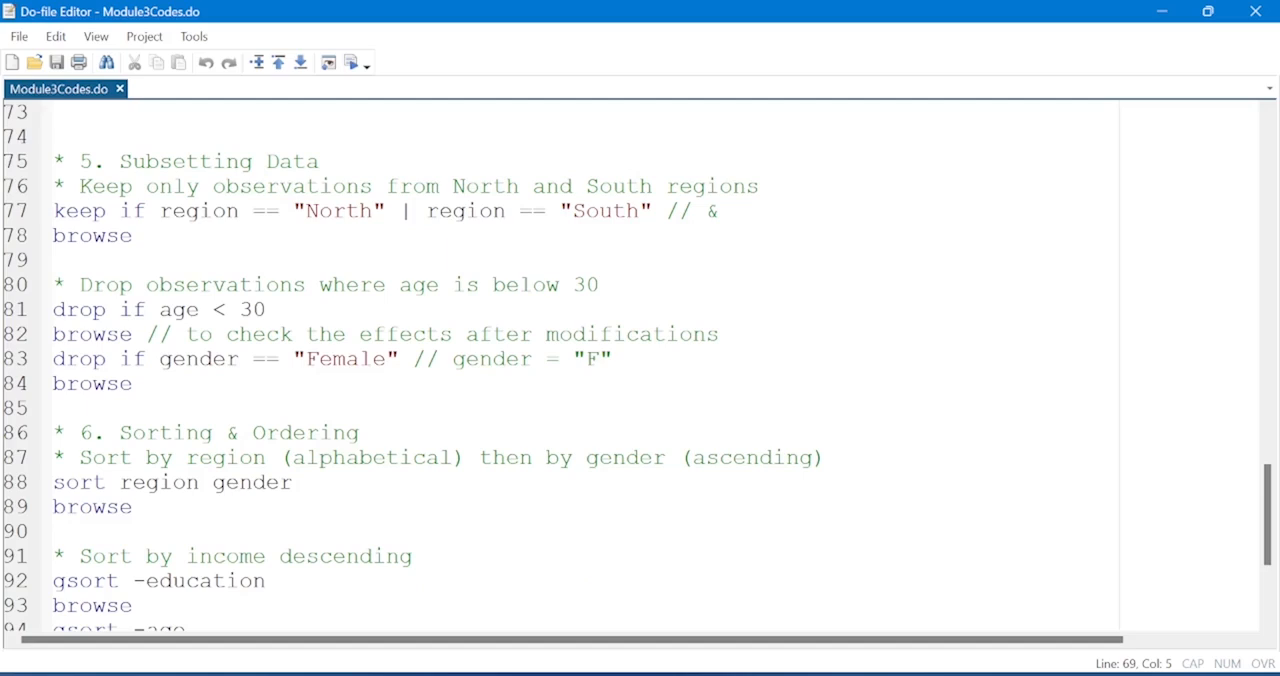
click(7, 218)
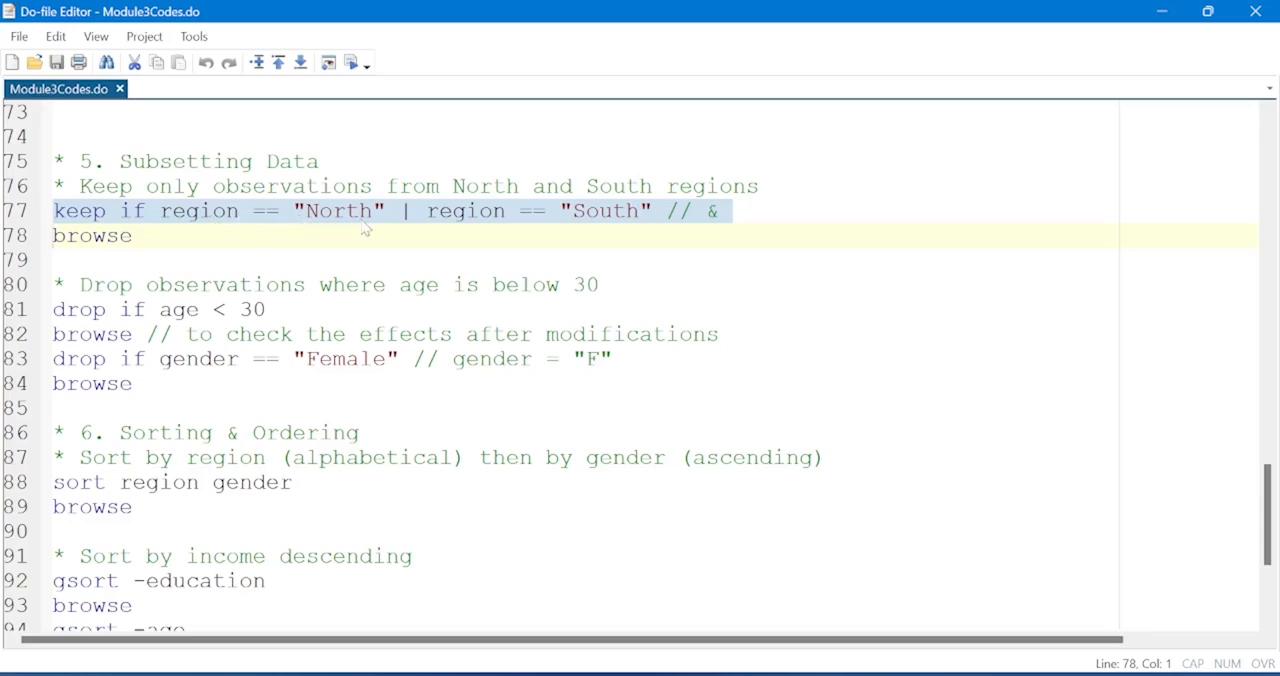
click(266, 218)
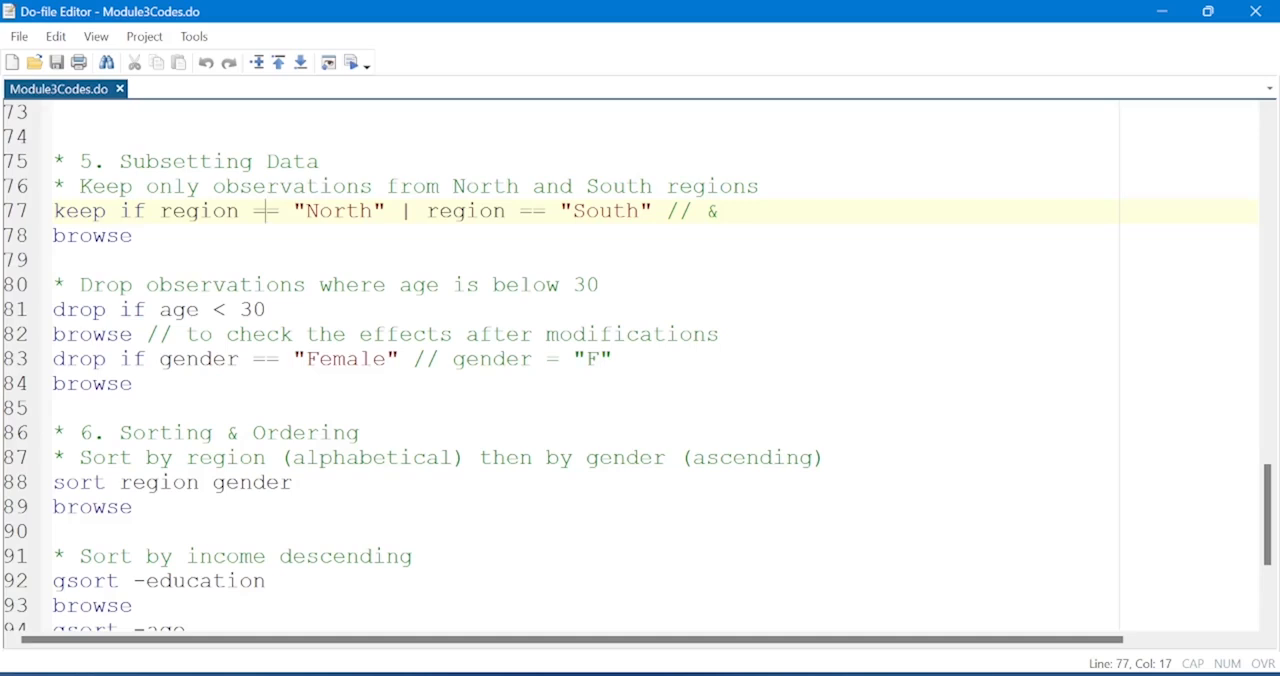
click(12, 220)
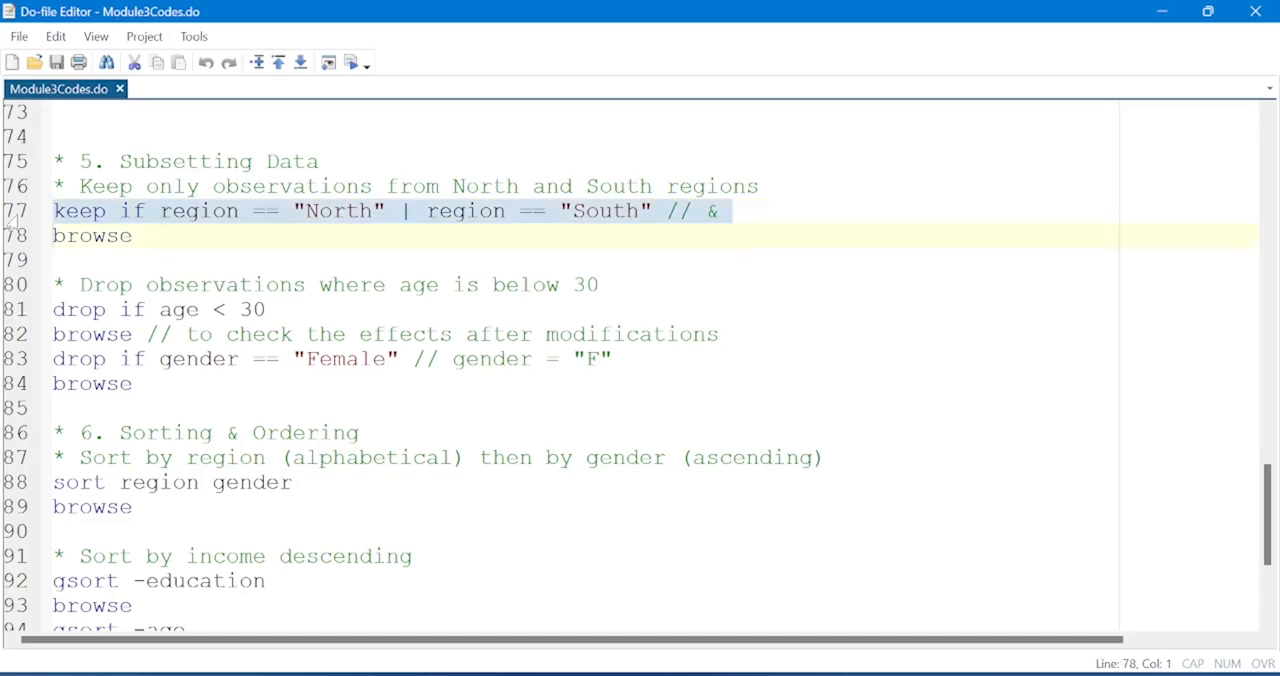
key(shift+Left)
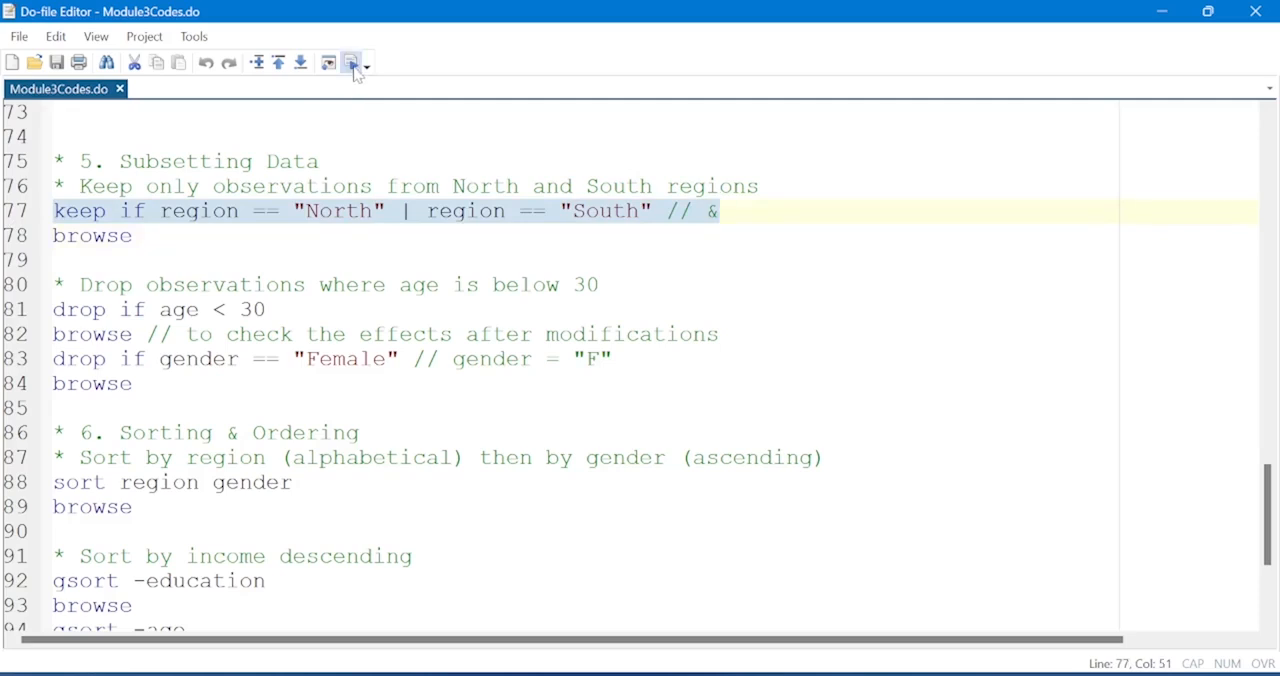
click(14, 244)
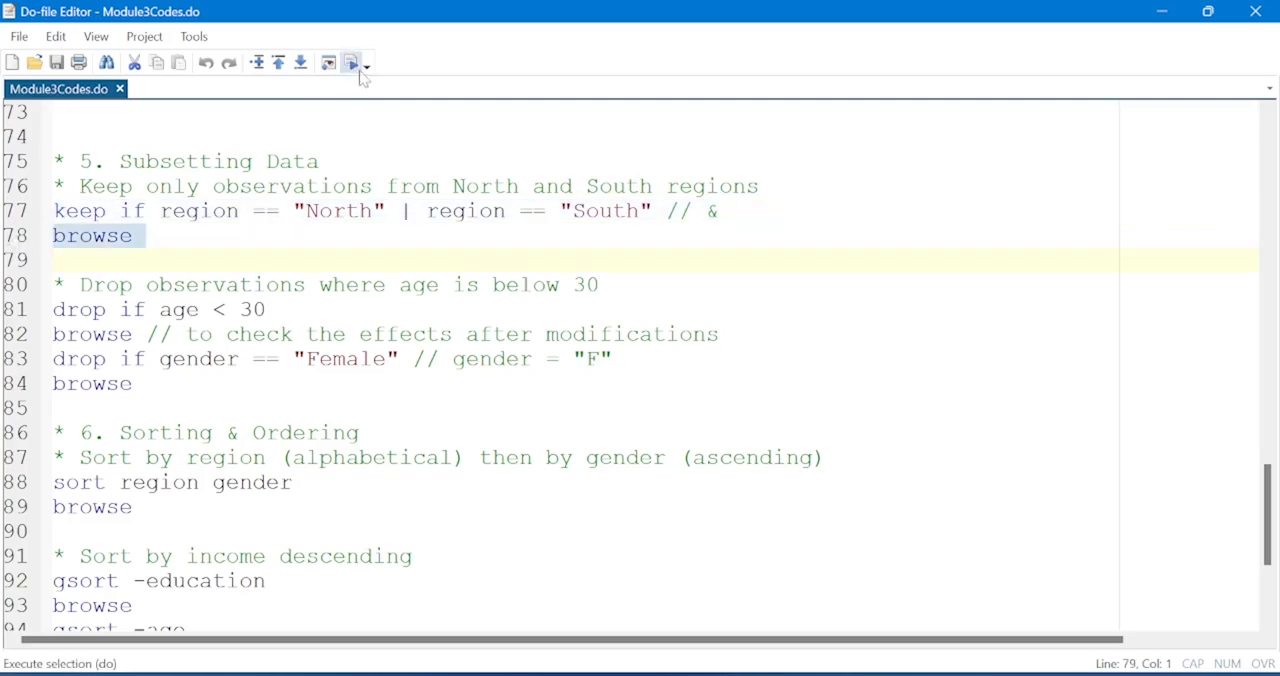
key(shift+Left)
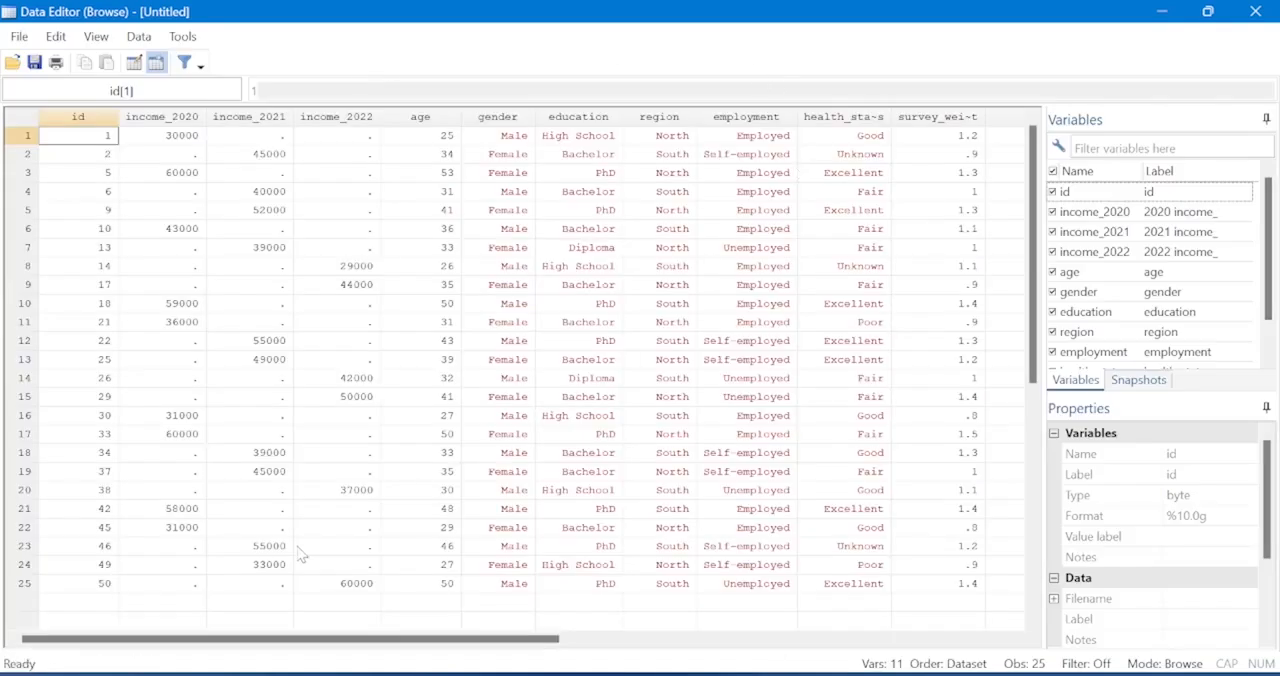
Check the first and last rows of the region subset, and return to the do-file.
click(24, 584)
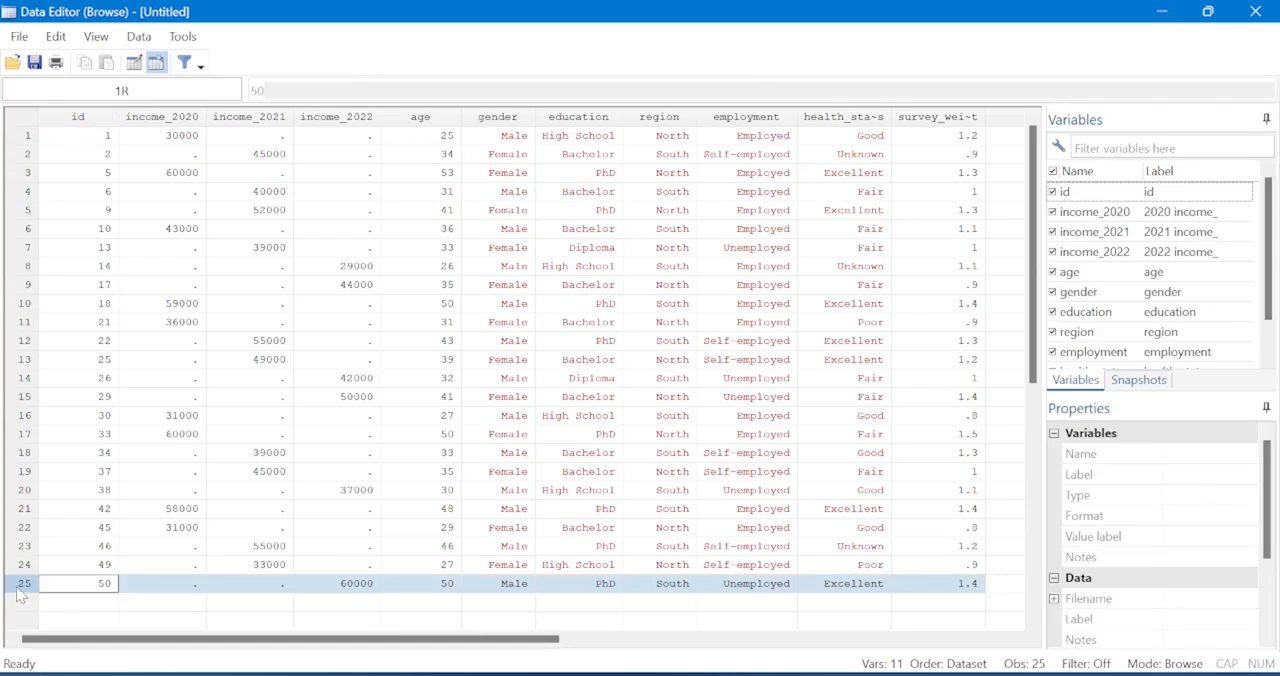
click(28, 138)
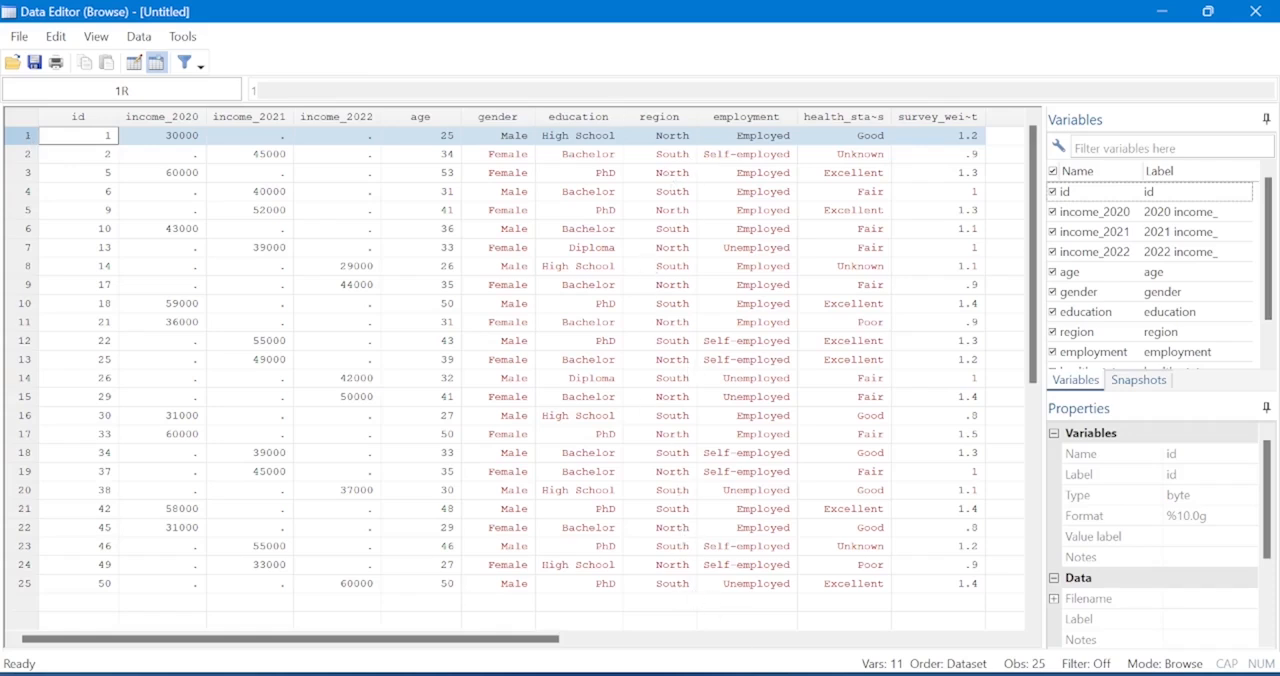
mouse_move(794, 670)
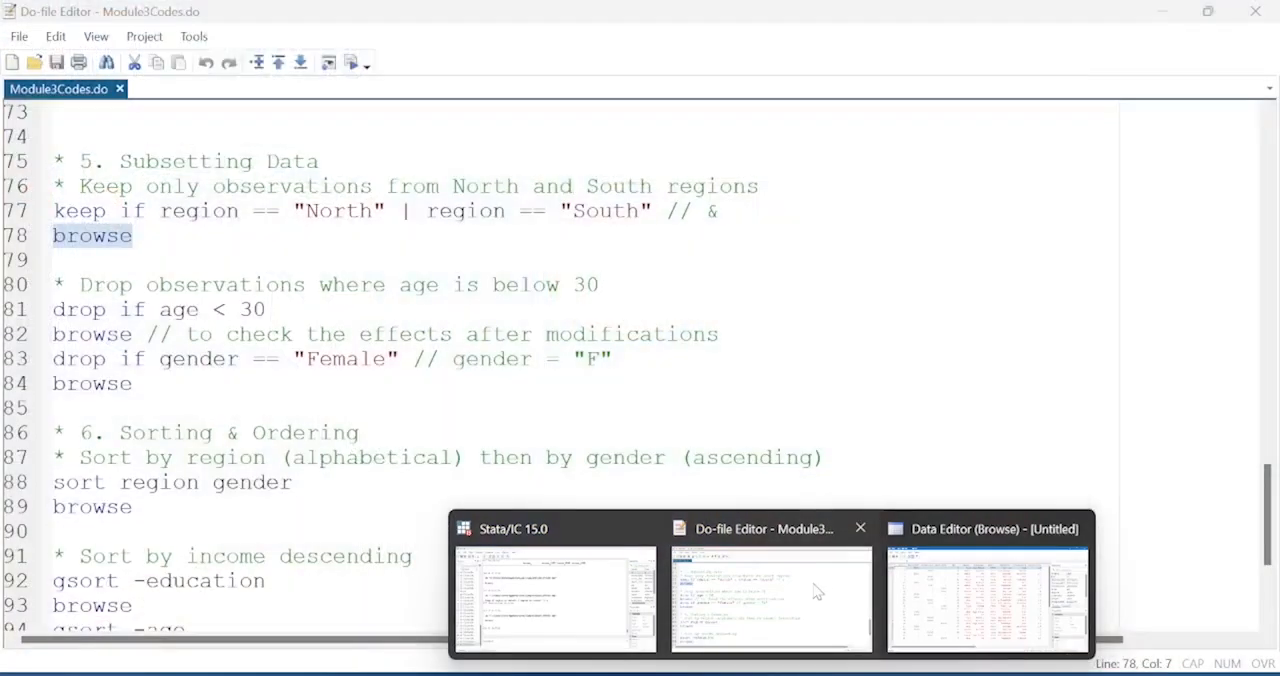
click(817, 592)
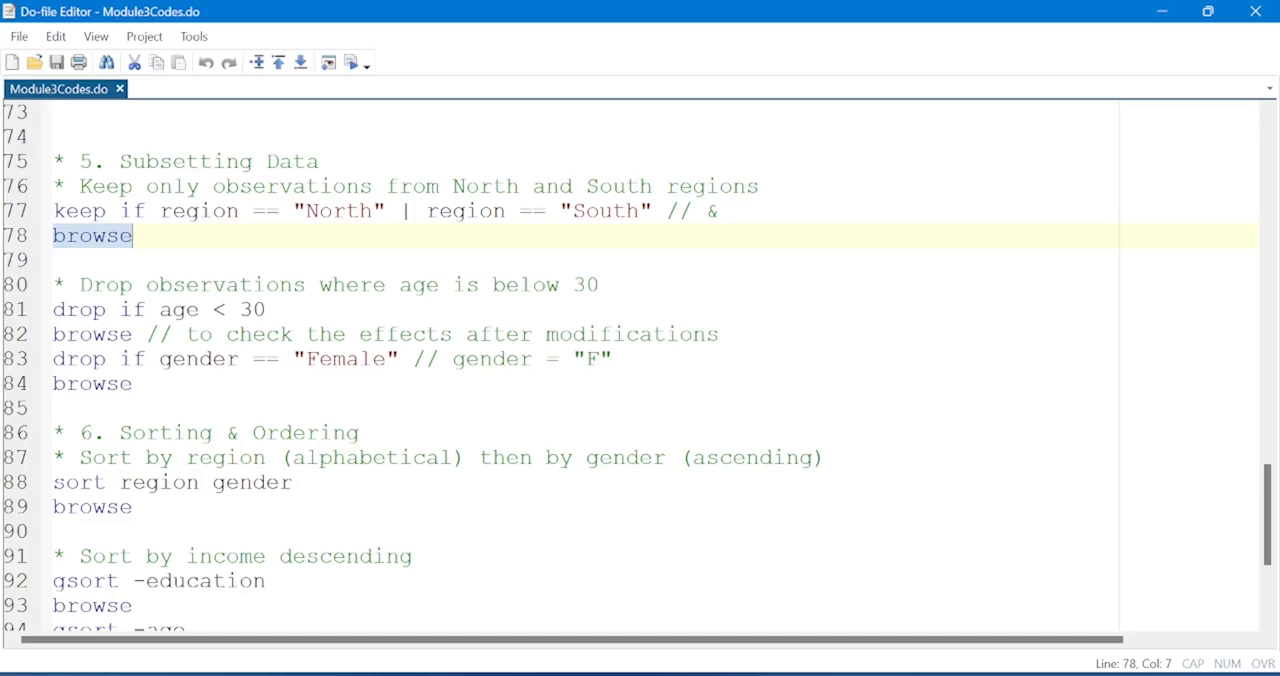
Browse the North and South subset again before dropping observations by age.
click(12, 316)
click(355, 64)
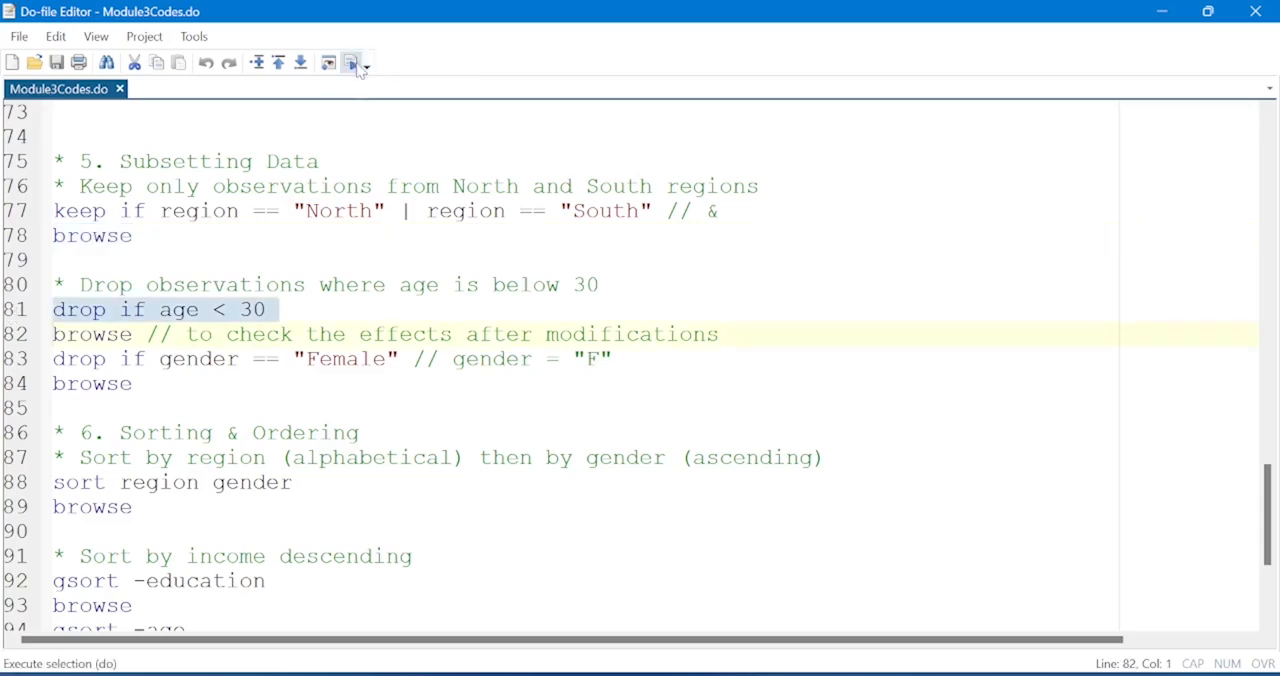
click(12, 242)
click(352, 64)
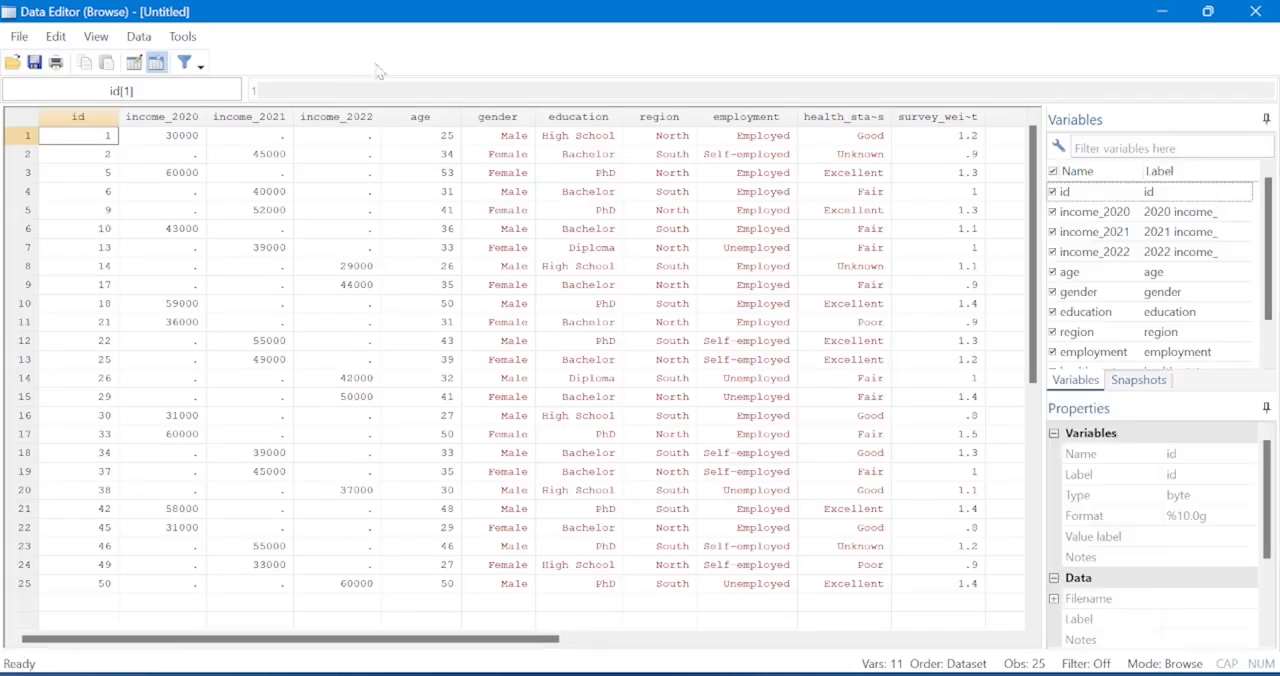
Examine the age column for values below 30 and exactly 30, and return to the do-file.
click(425, 116)
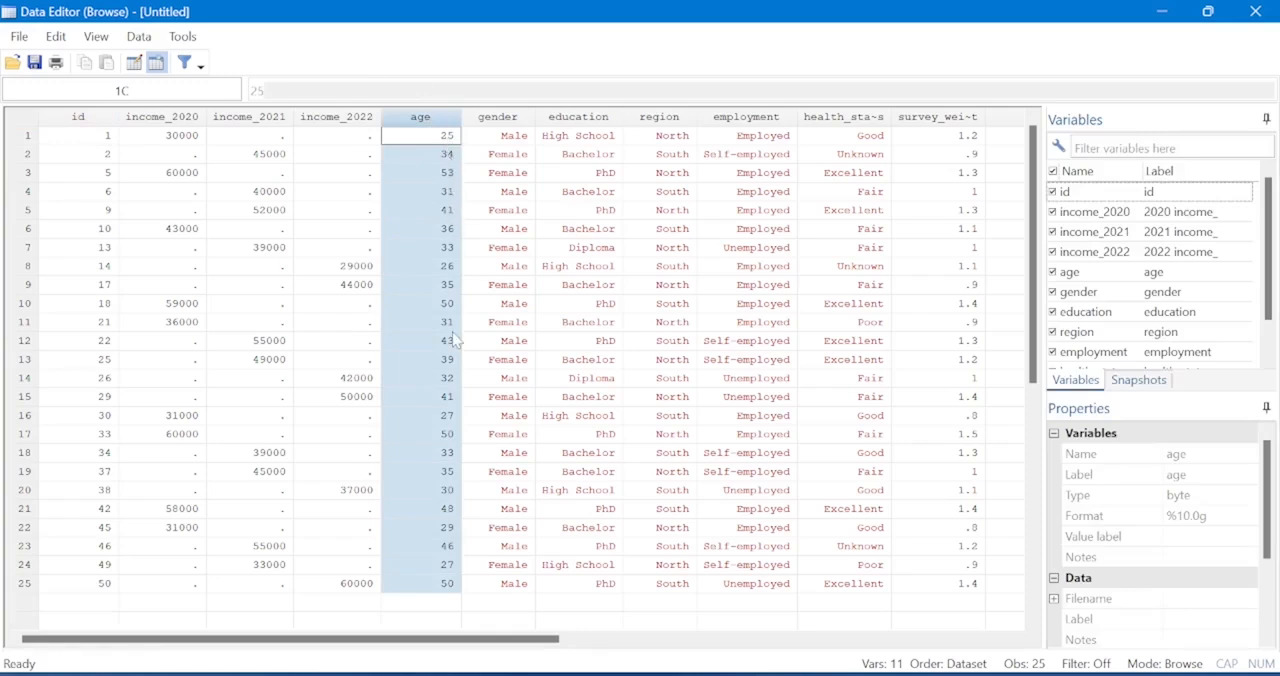
click(450, 266)
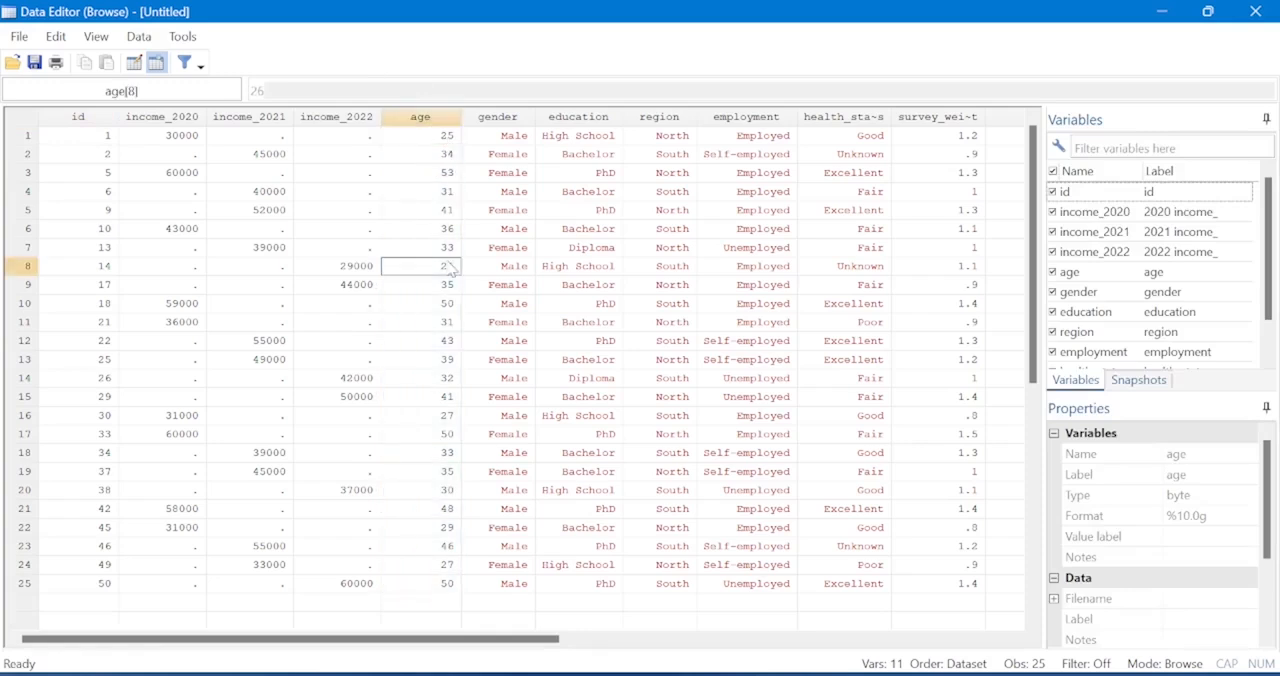
click(450, 566)
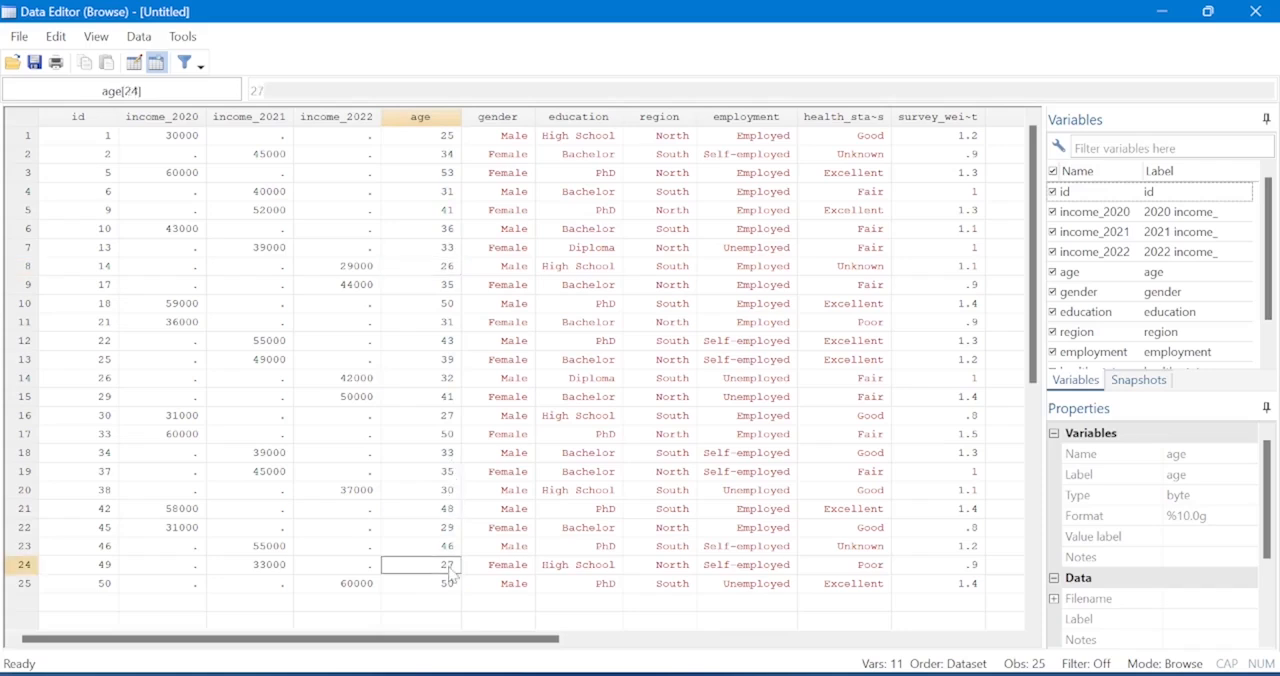
click(450, 434)
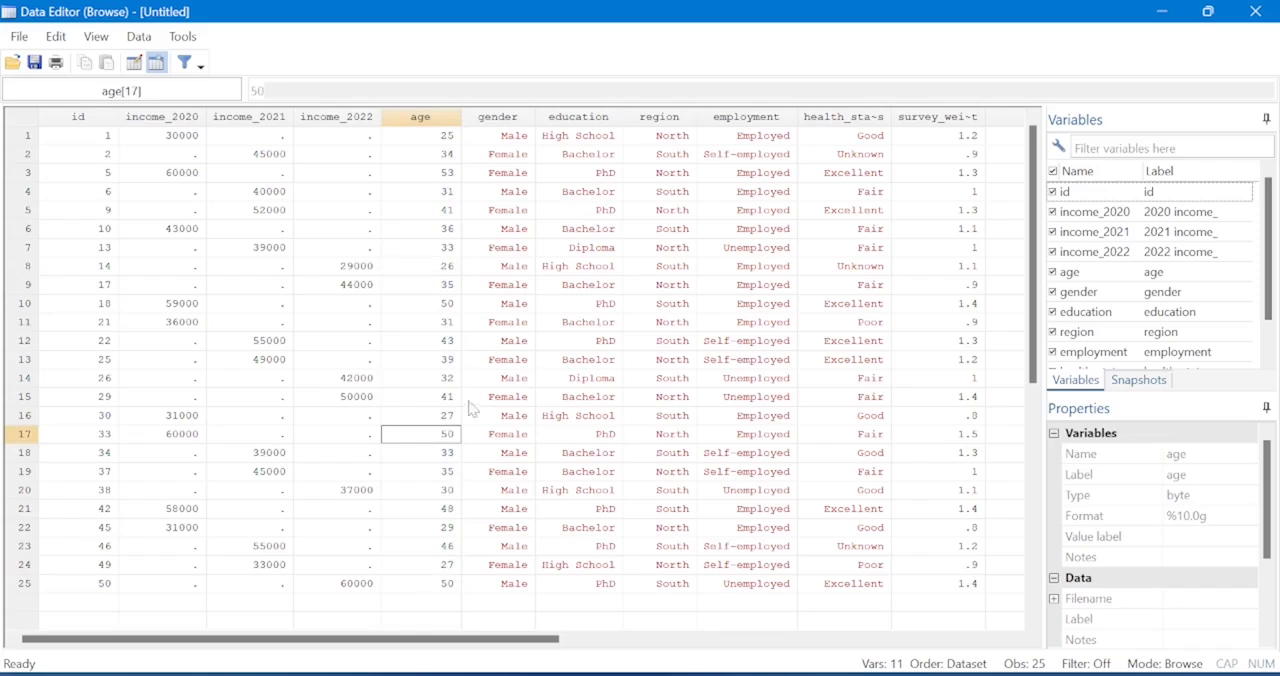
click(459, 417)
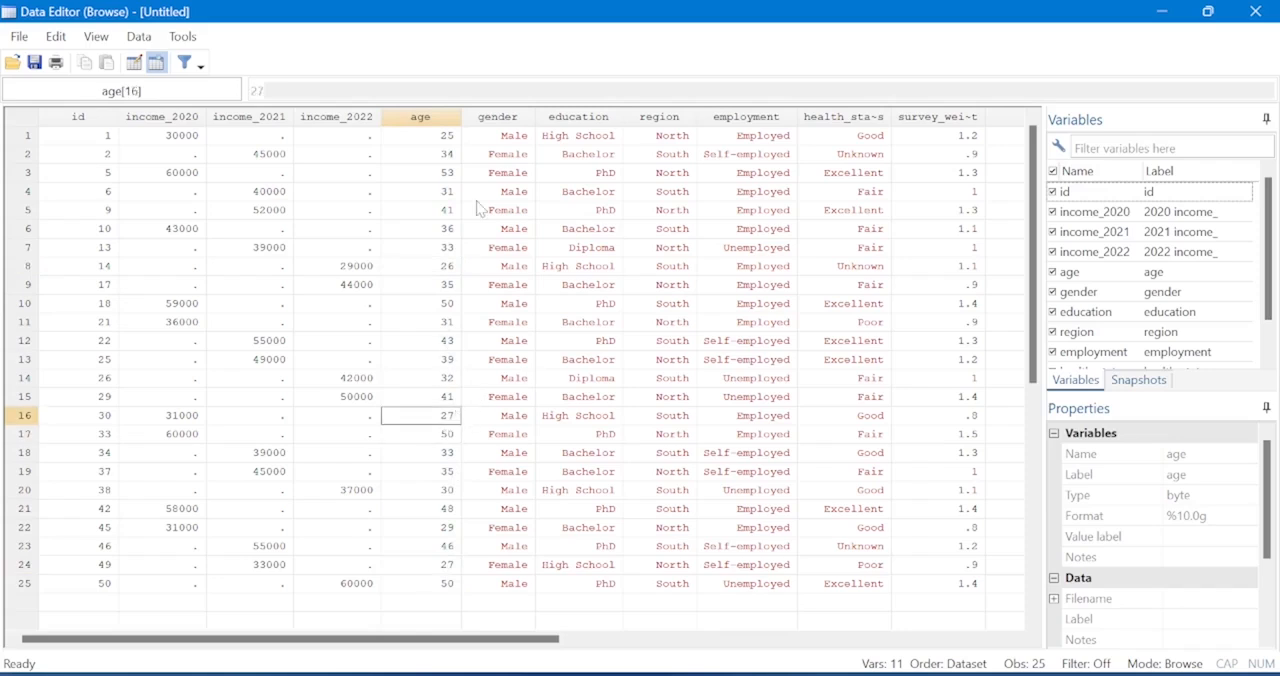
click(449, 494)
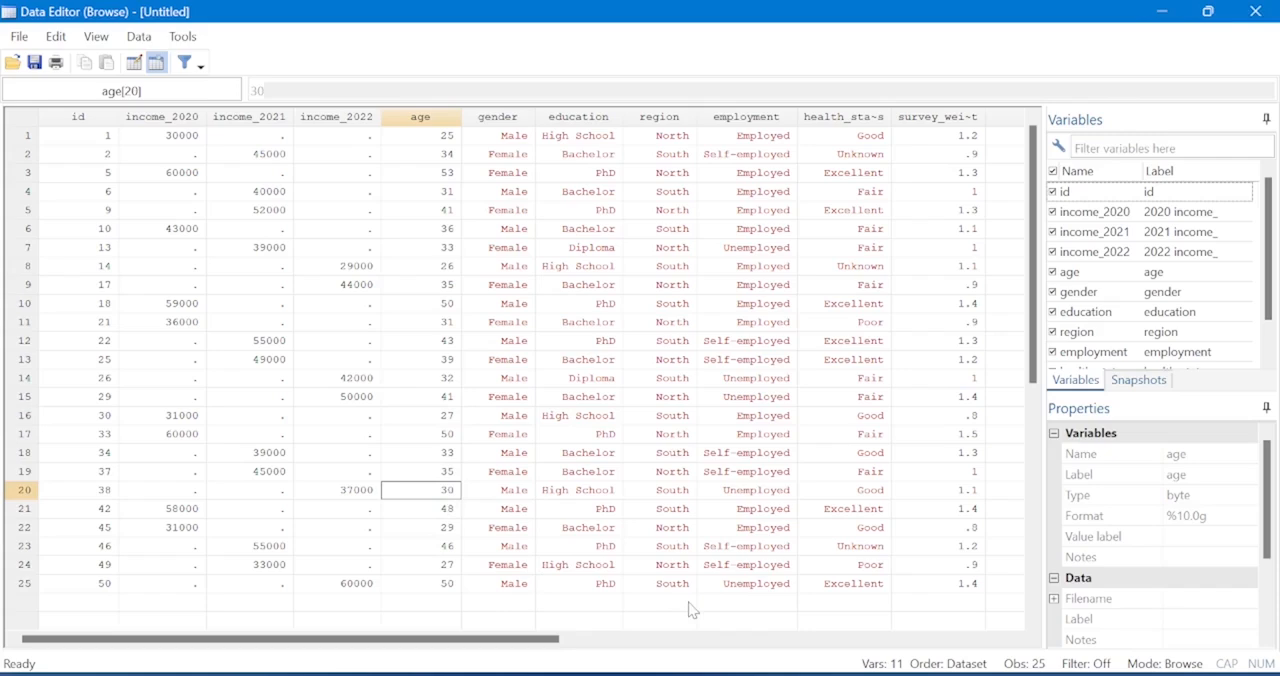
mouse_move(771, 673)
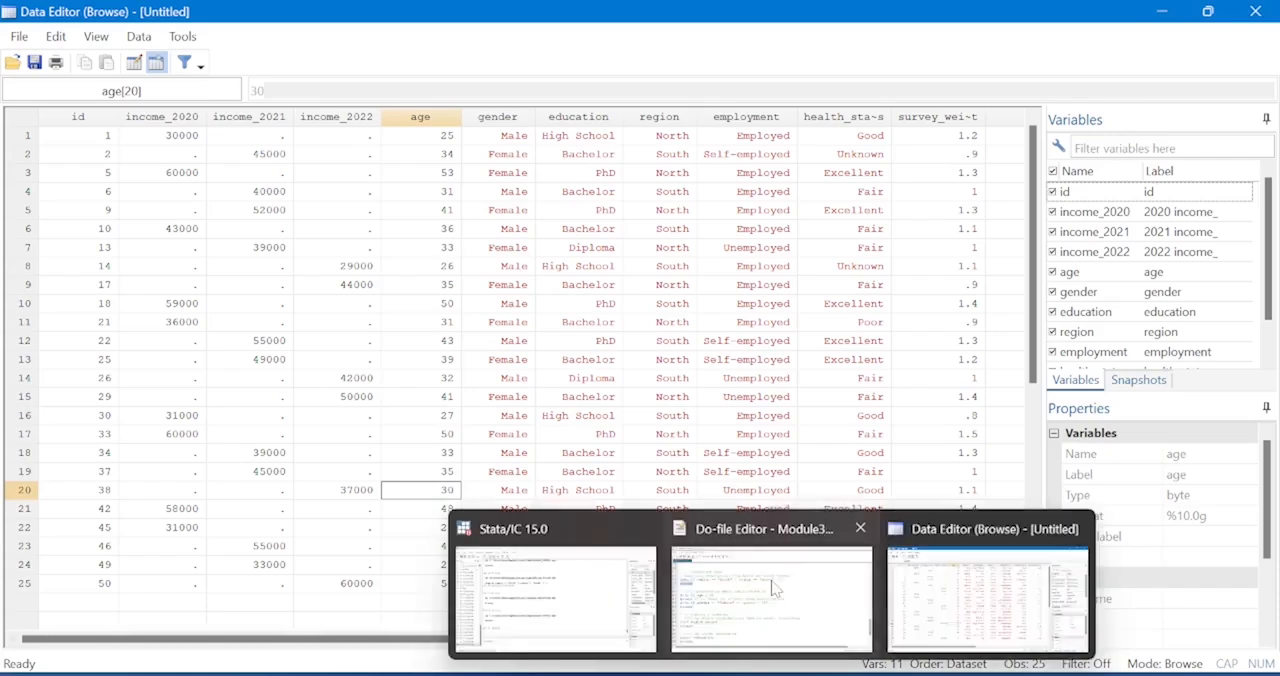
click(726, 585)
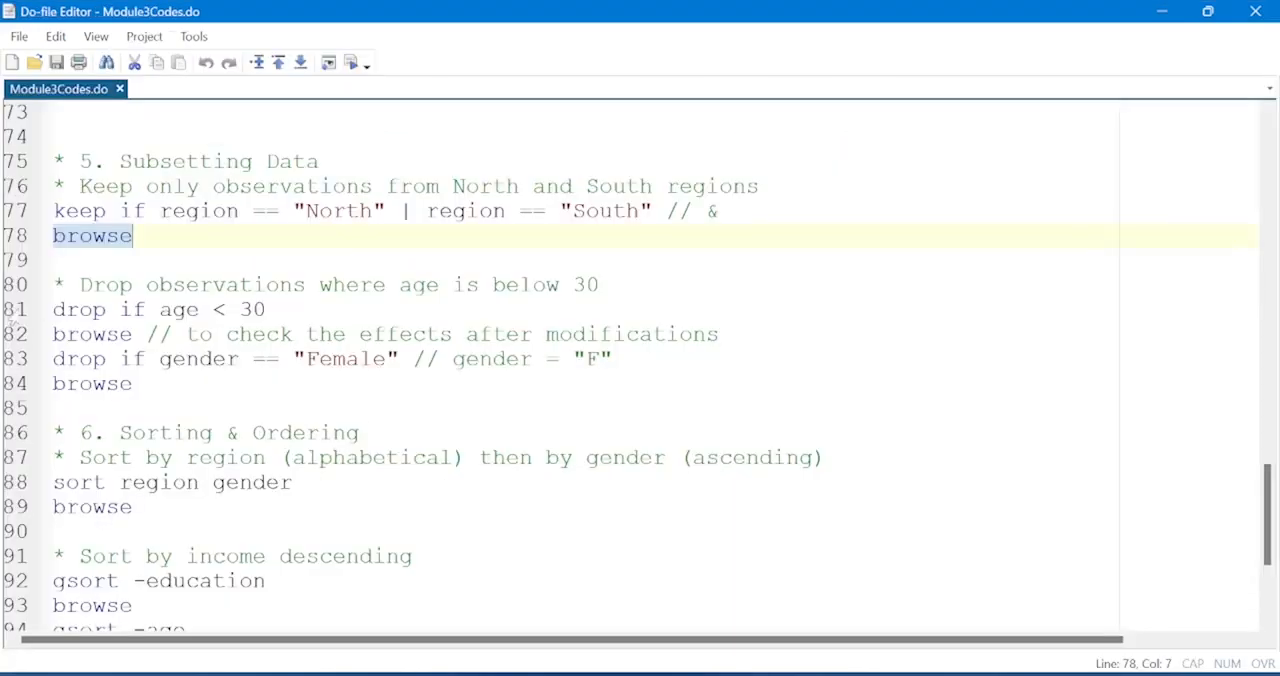
Run drop if age < 30, browse the data to check the age 30 observation, and close the data view.
click(14, 312)
click(349, 63)
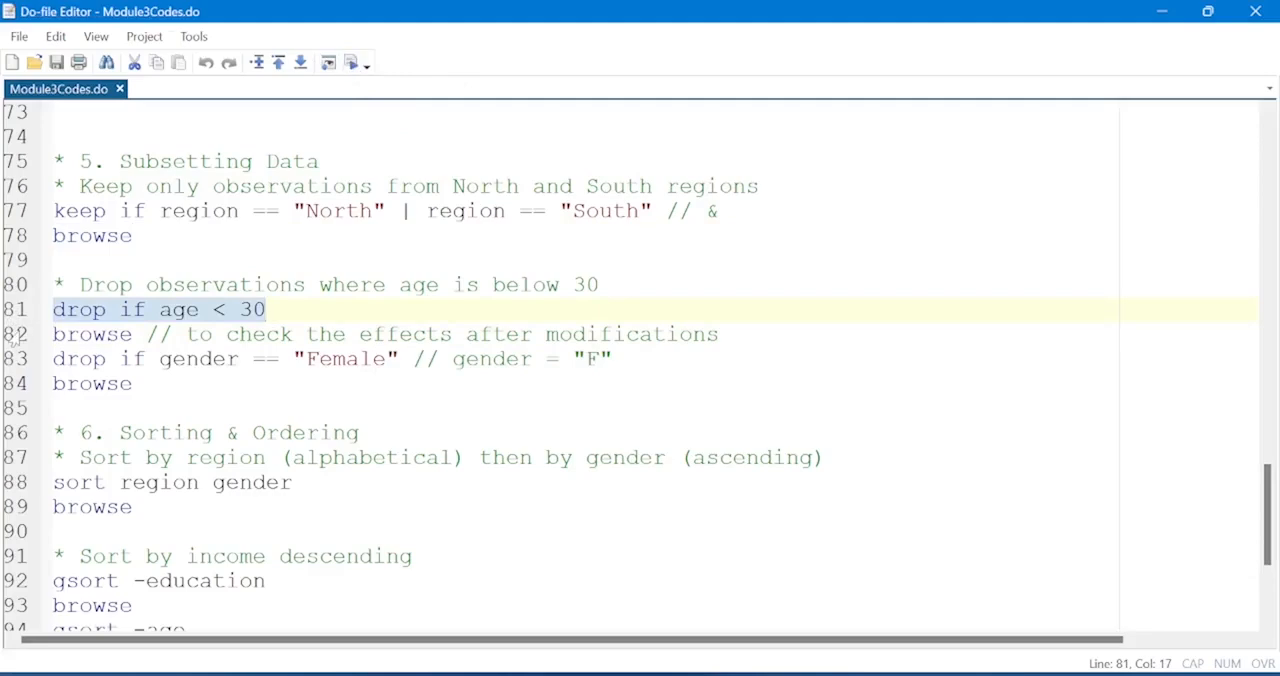
click(14, 334)
click(352, 62)
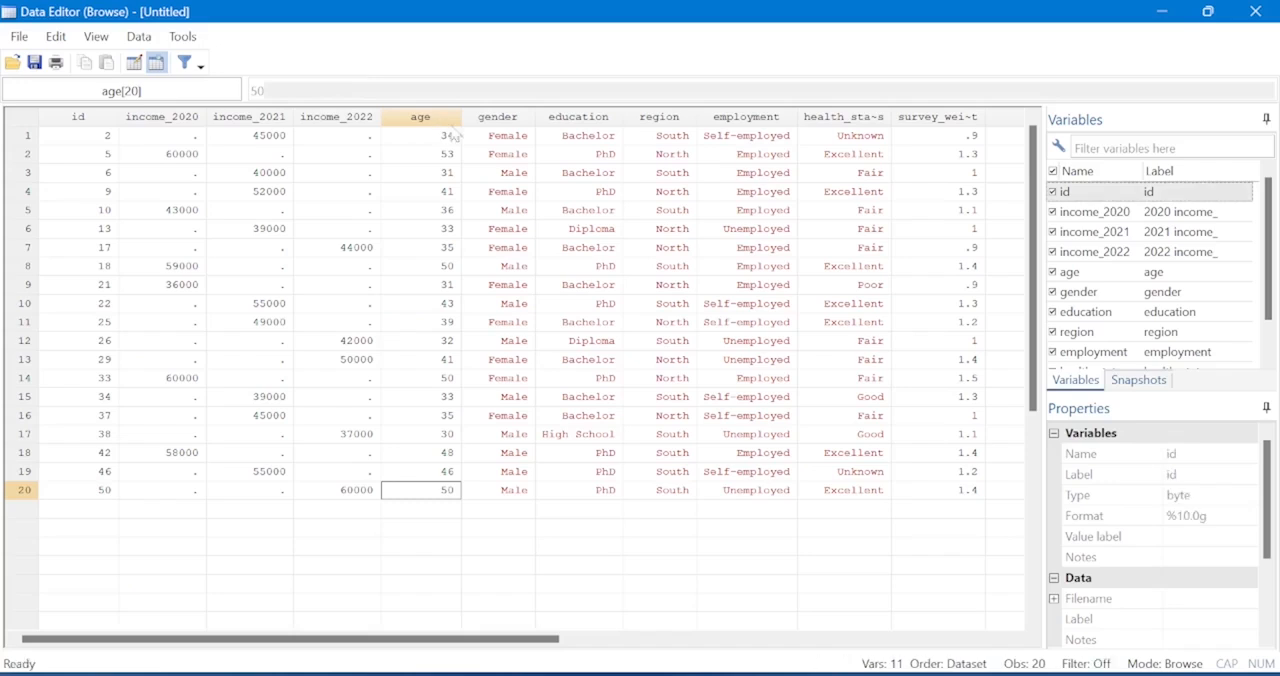
click(452, 437)
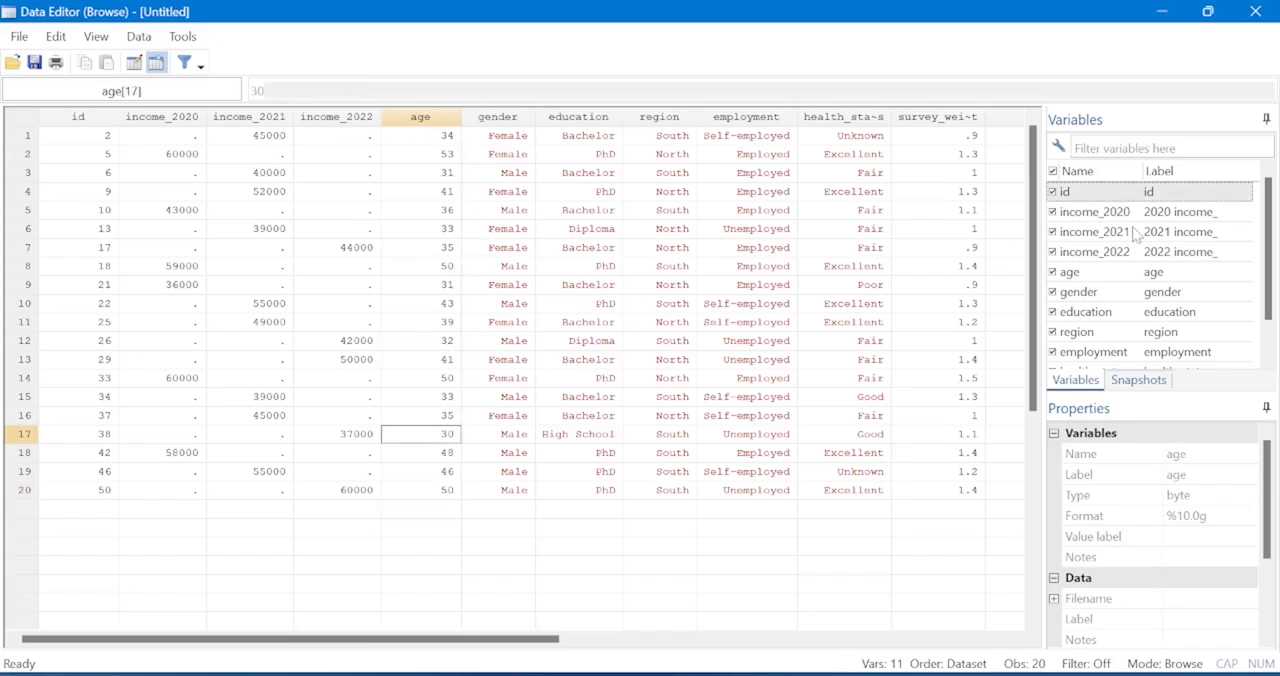
click(1255, 11)
Run drop if gender == "Female" to remove the female observations.
click(8, 366)
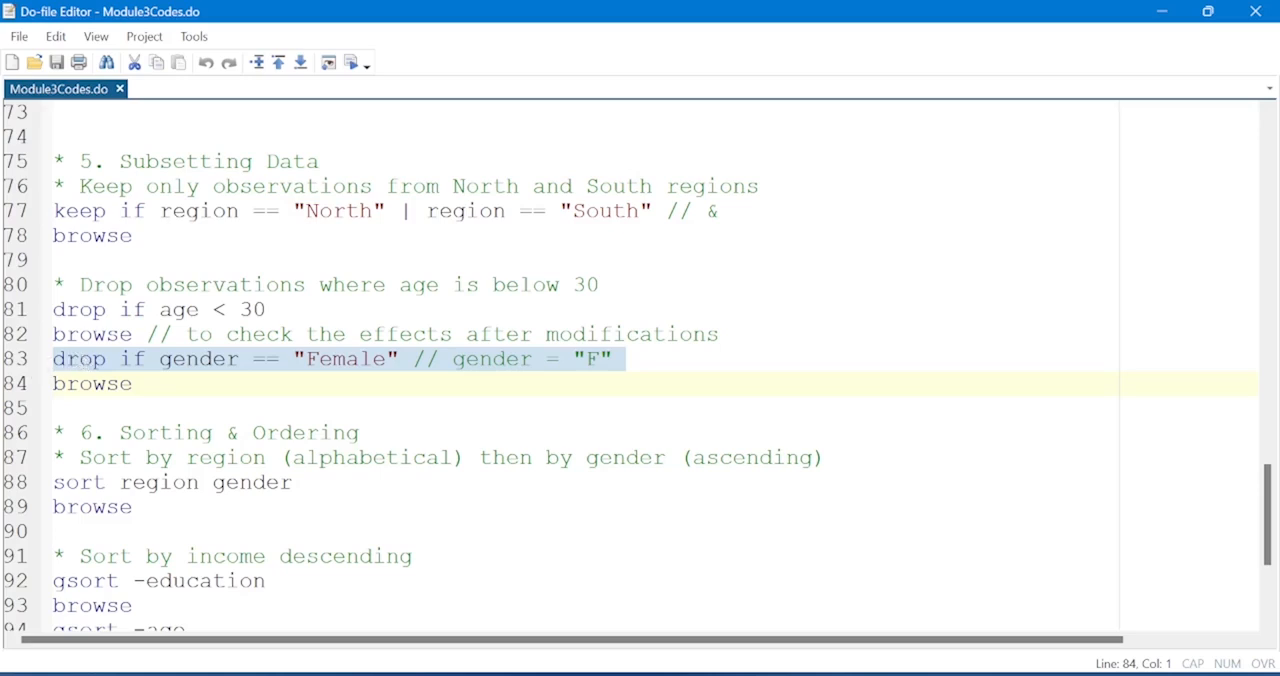
Execute the gender == "Female" drop line, browse the remaining observations, and close the data view.
click(351, 63)
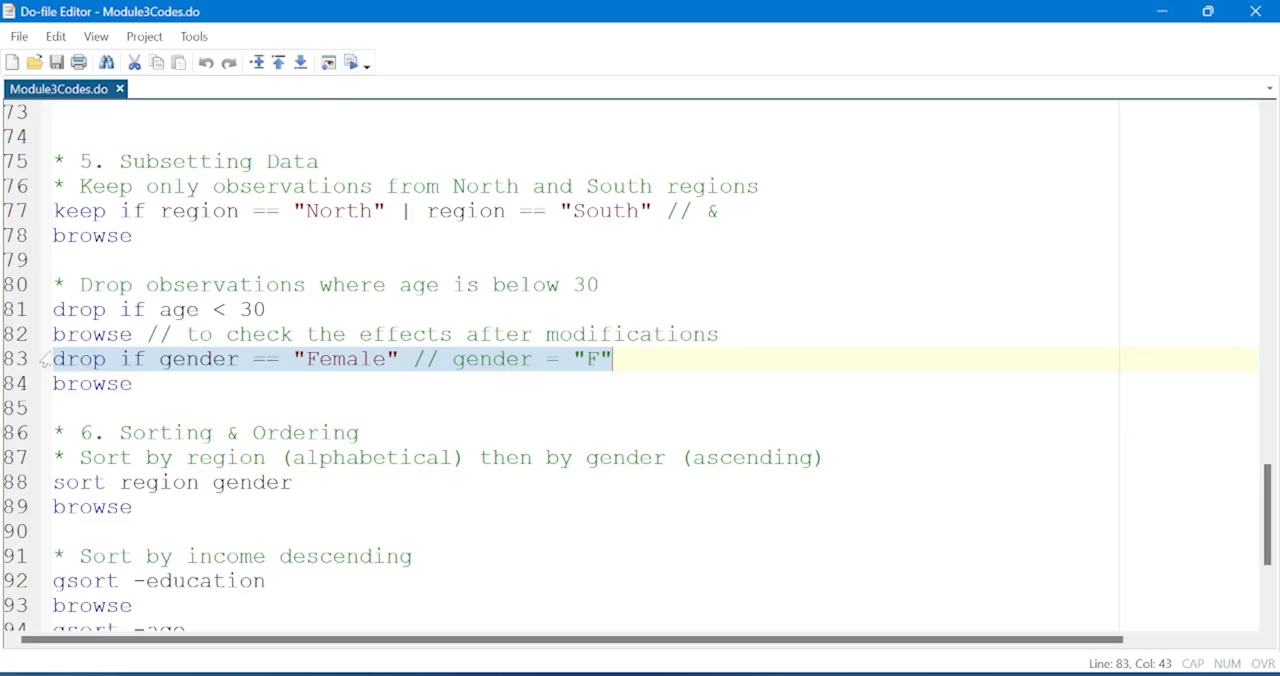
click(31, 386)
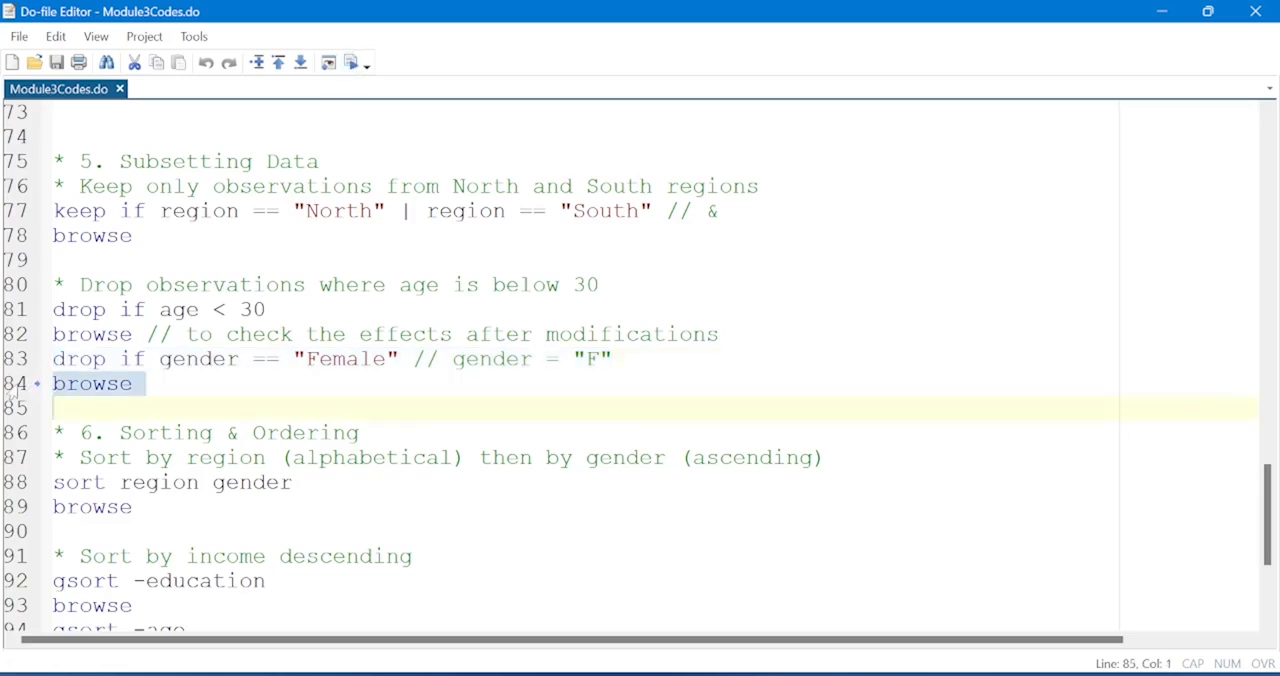
click(351, 63)
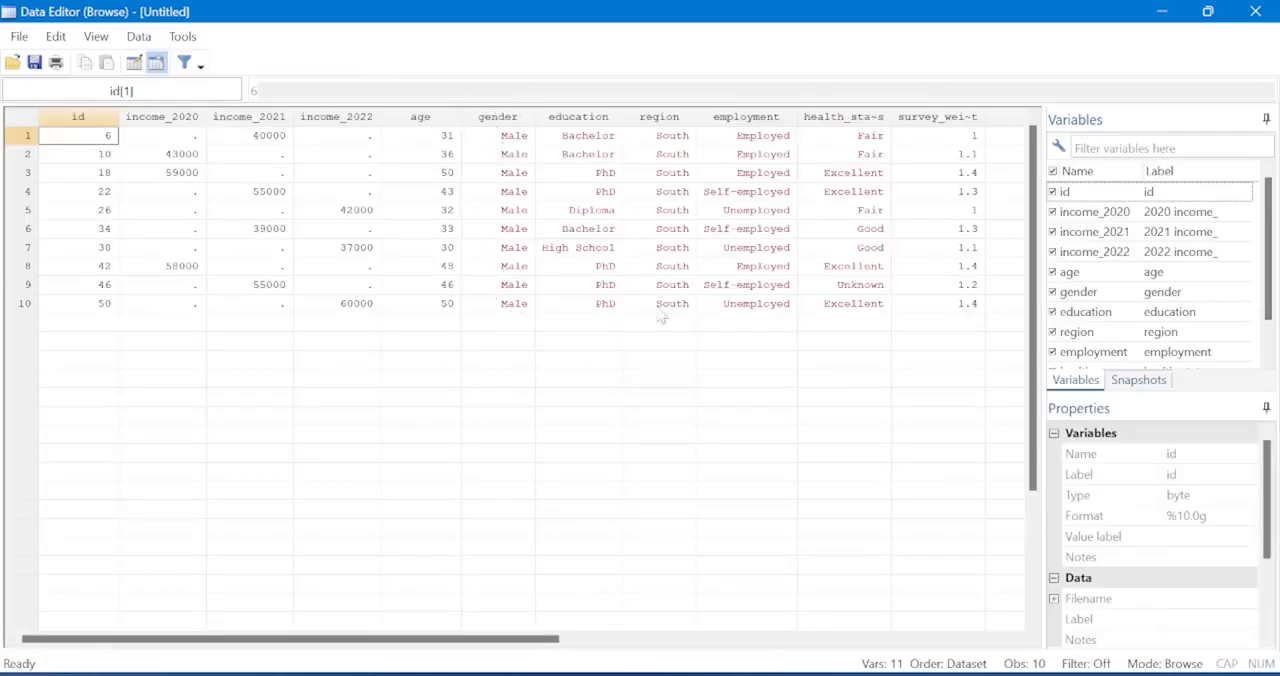
click(1266, 16)
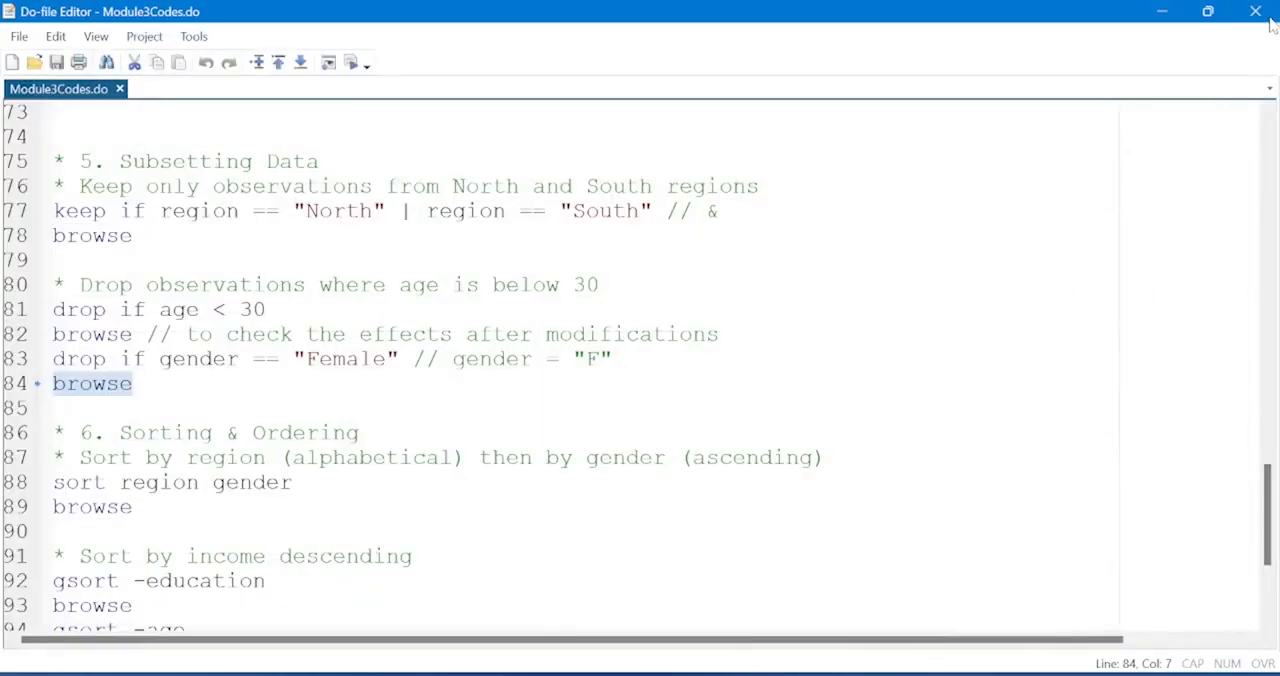
Run sort region gender from the Sorting & Ordering section and browse the sorted data.
scroll(638, 367, down, 2)
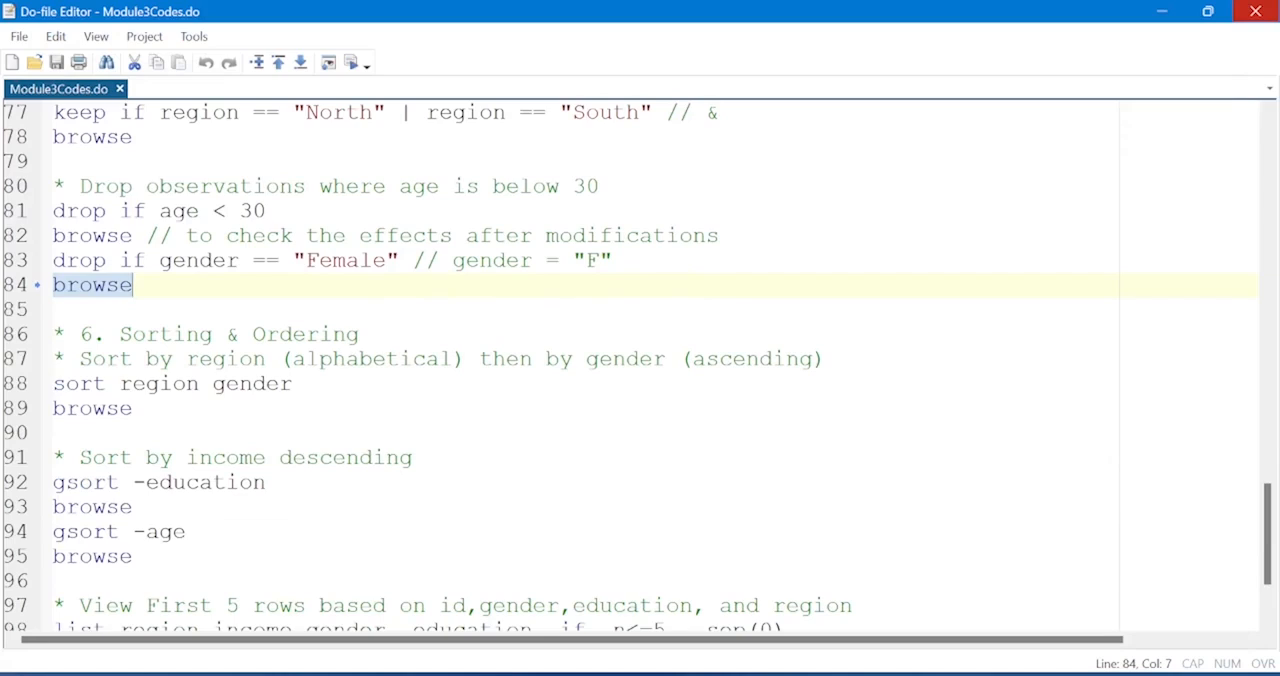
click(27, 388)
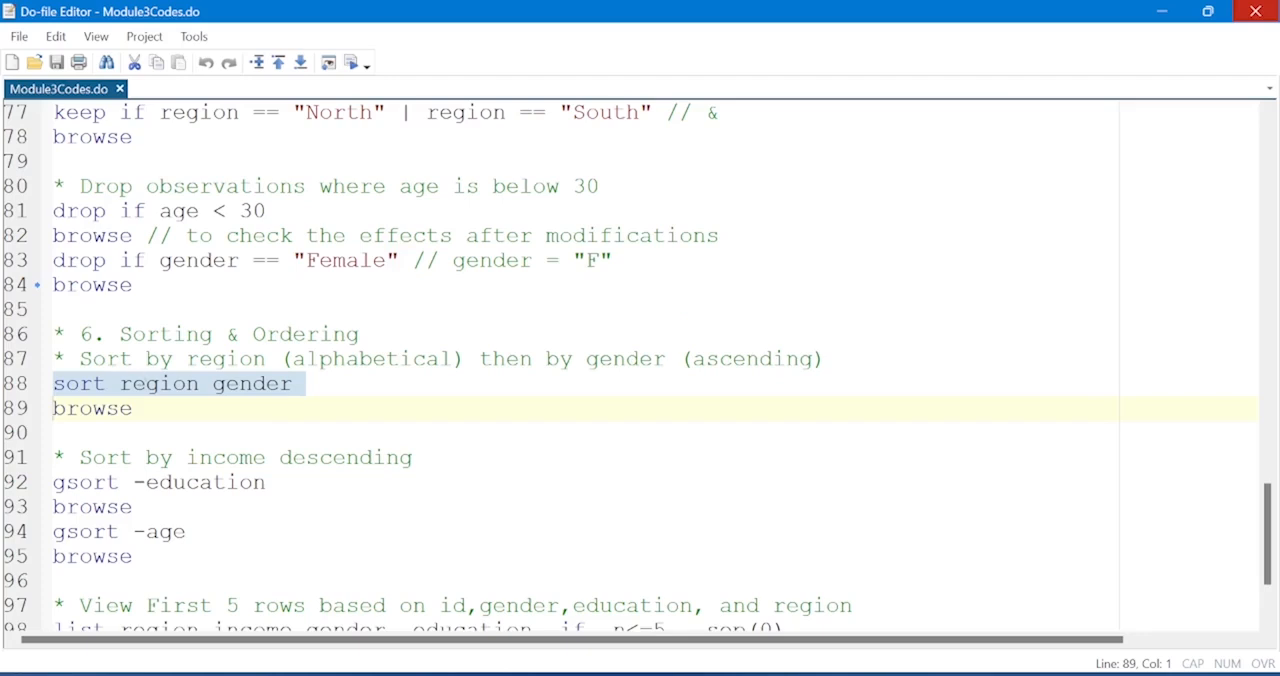
click(353, 63)
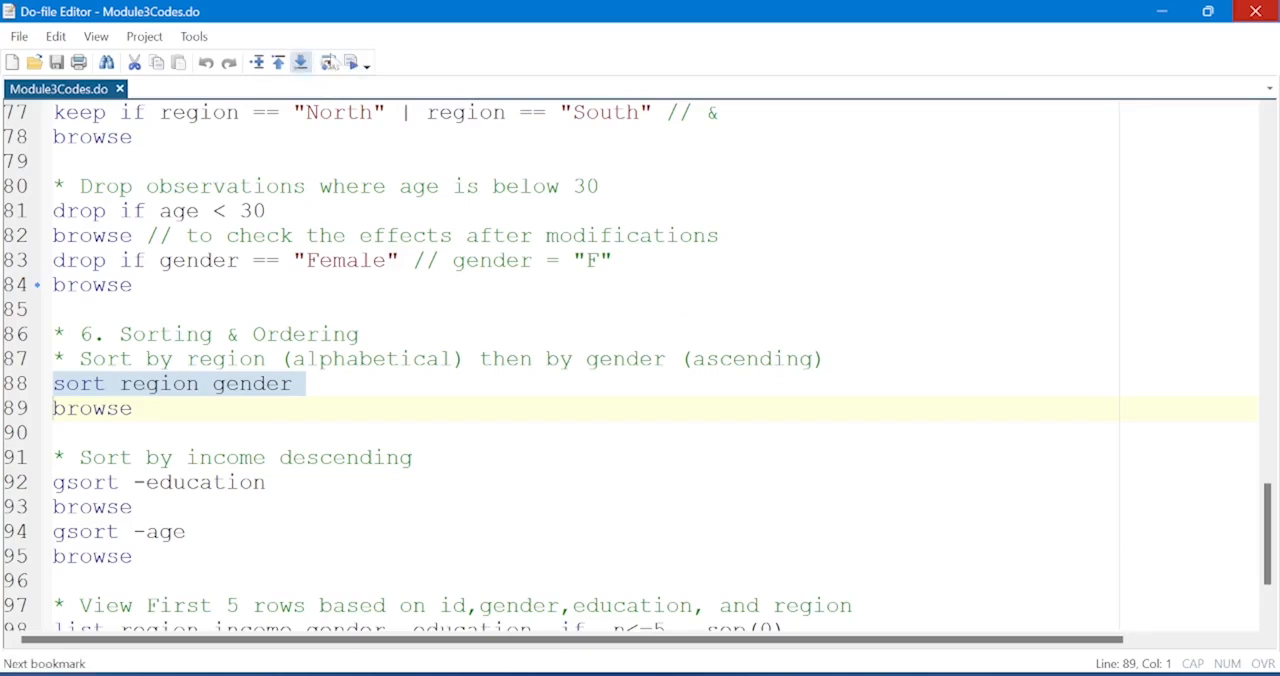
key(shift+Left)
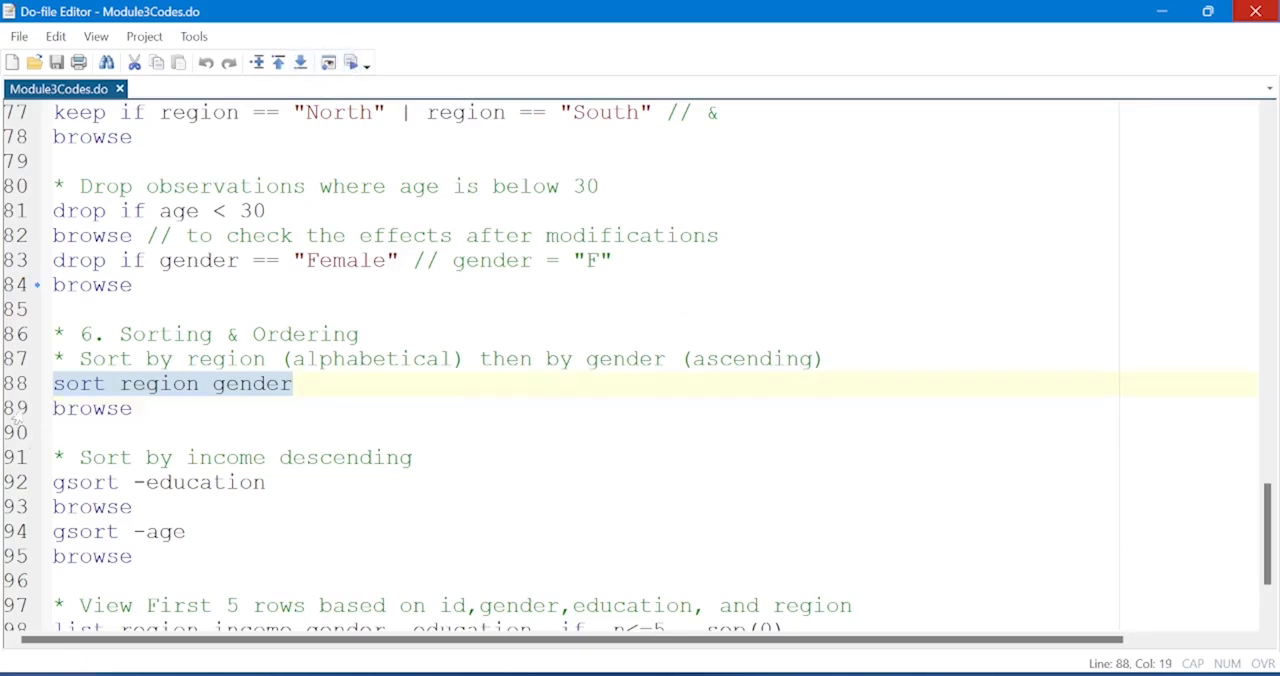
click(17, 414)
click(353, 63)
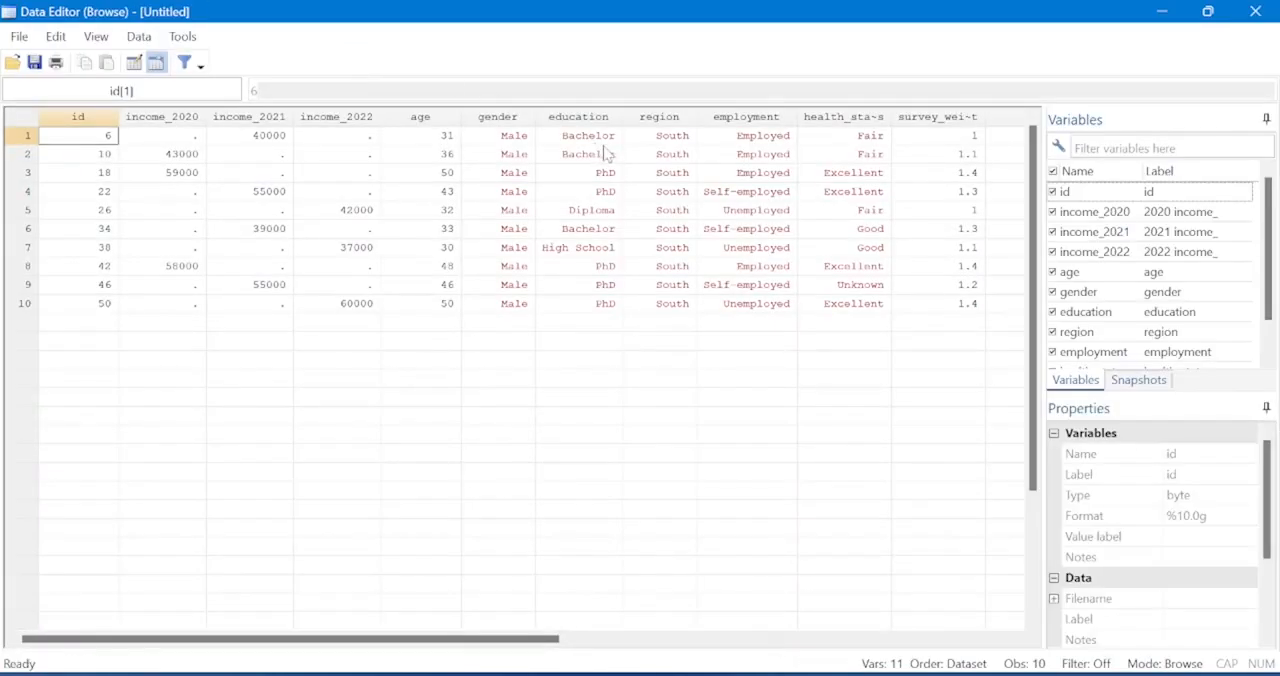
Examine the region, gender, age and employment columns for variation in their values, and return to the do-file.
click(665, 117)
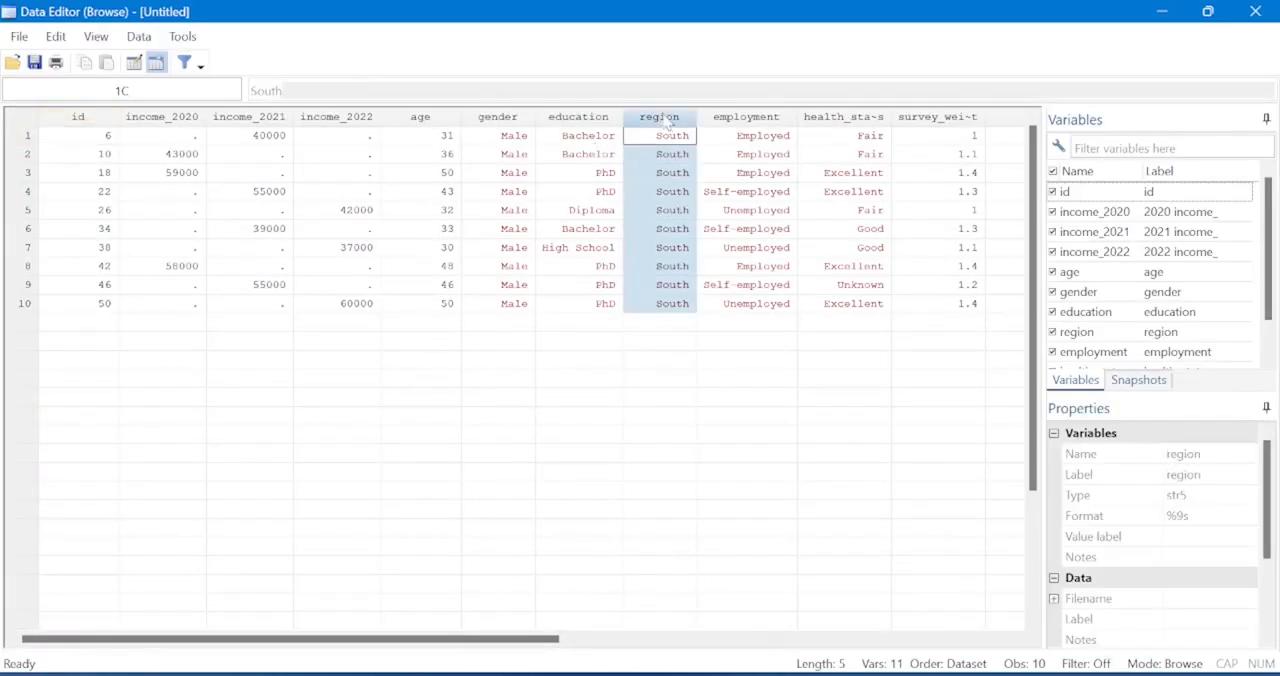
ctrl+click(493, 118)
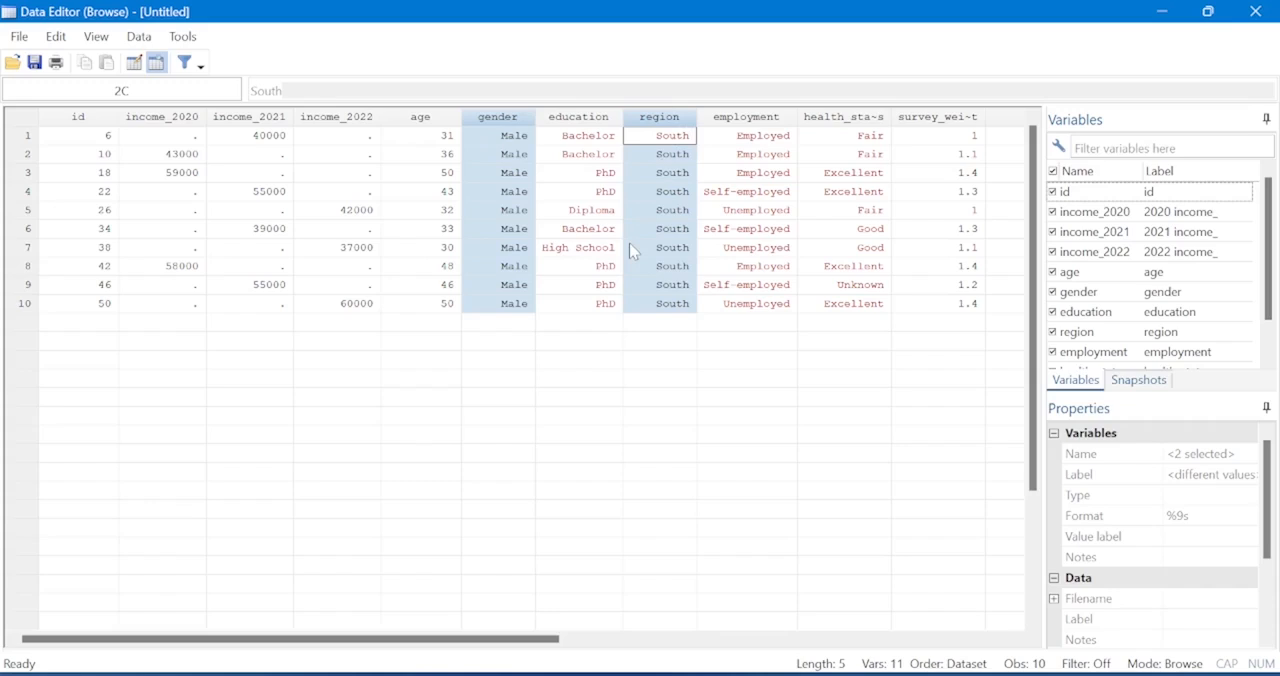
click(663, 198)
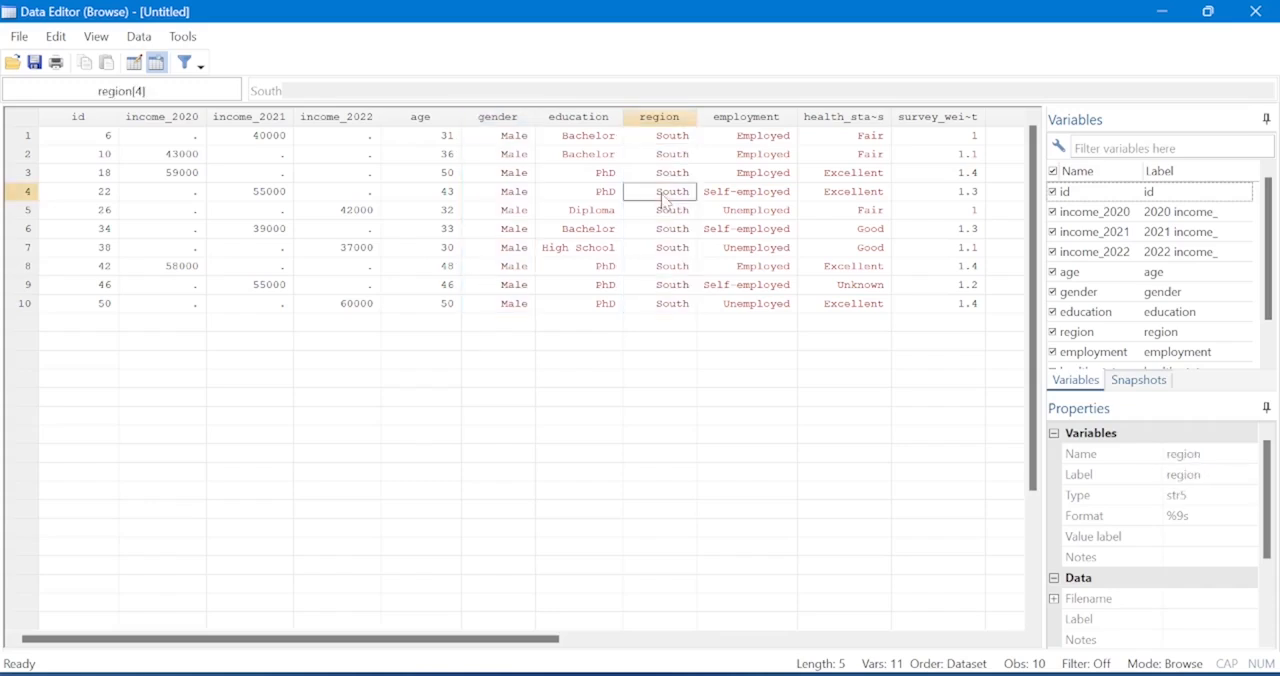
click(516, 154)
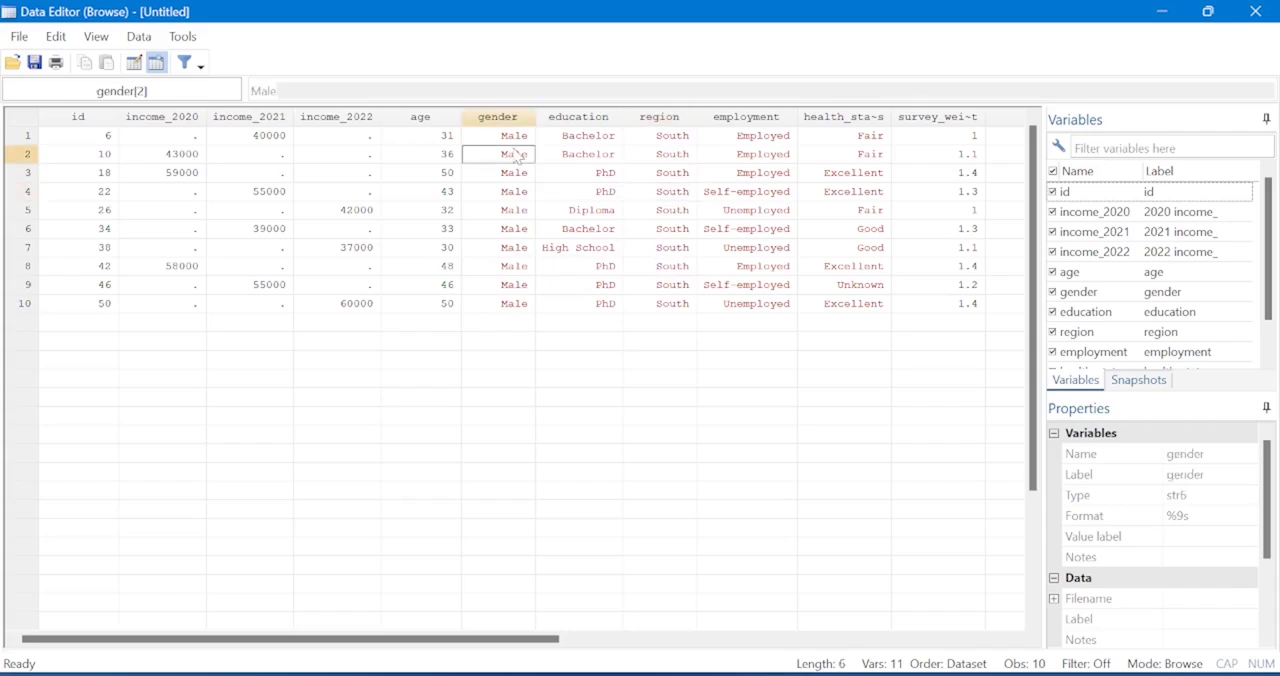
click(680, 140)
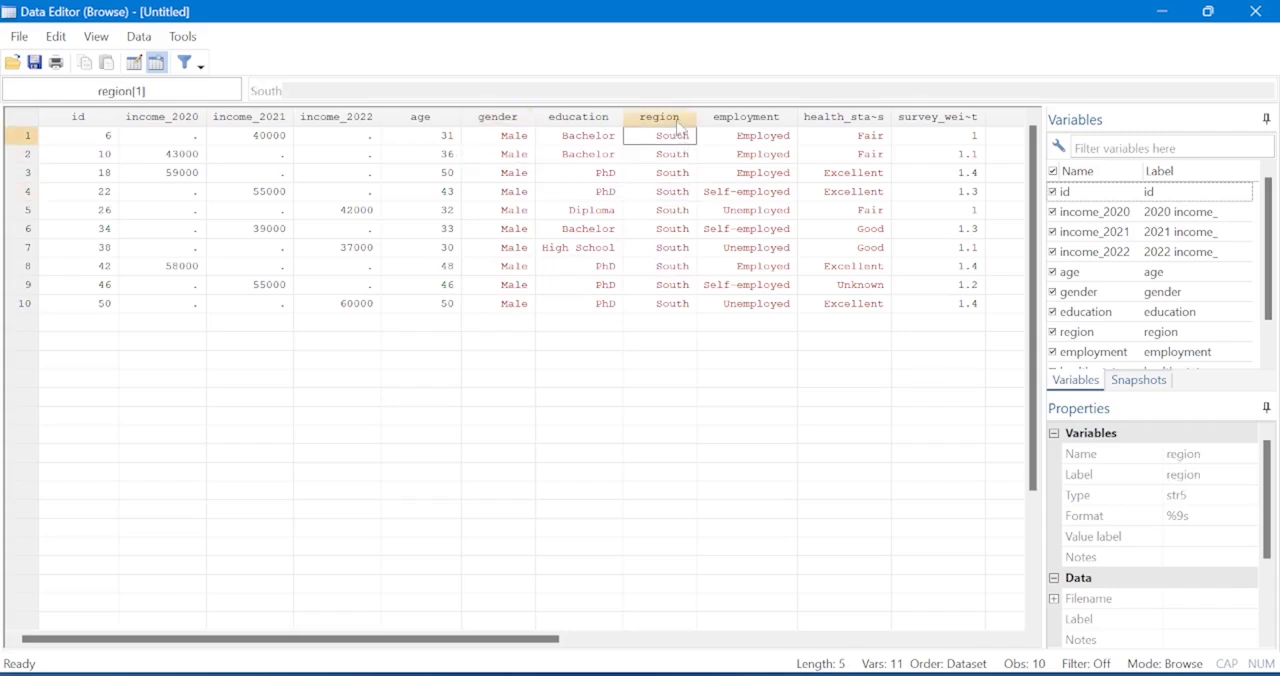
click(677, 120)
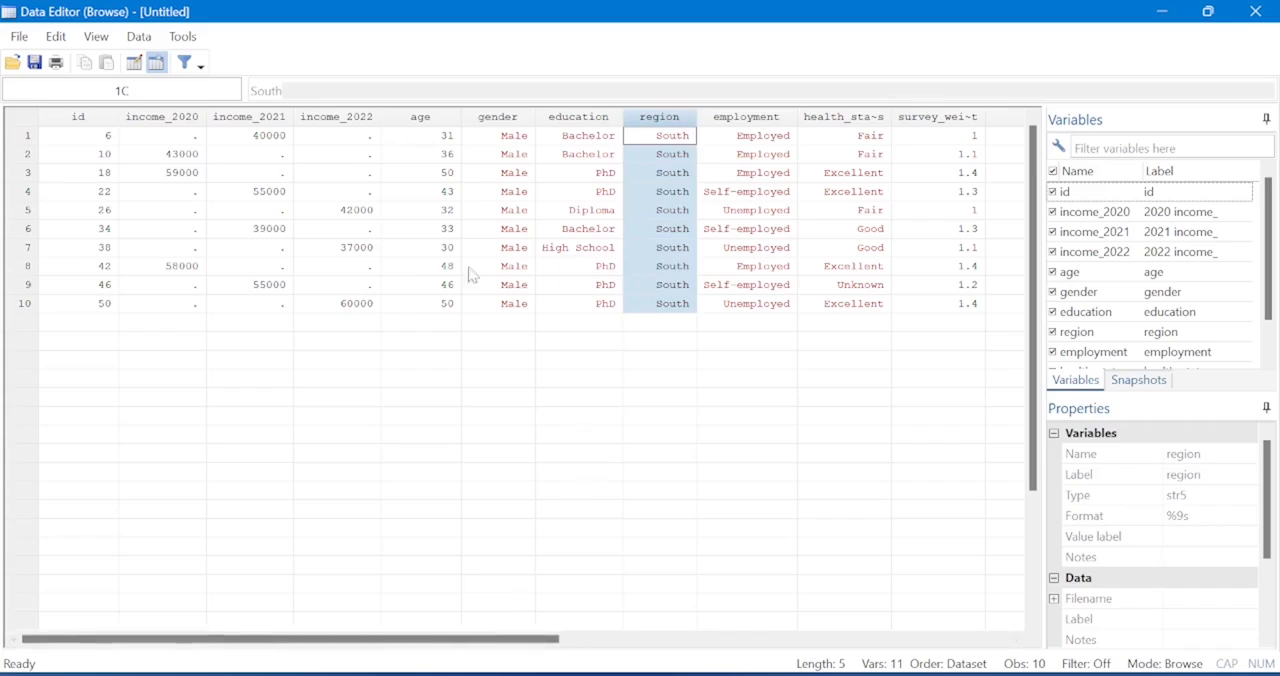
click(440, 120)
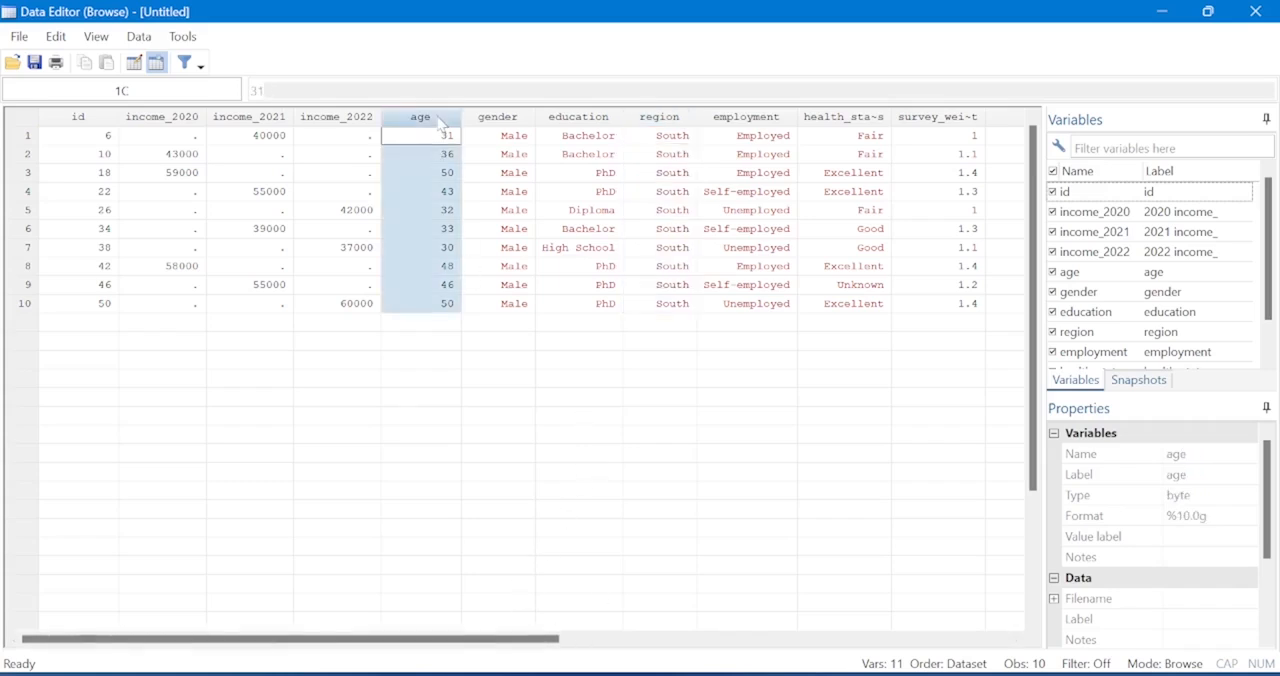
click(750, 120)
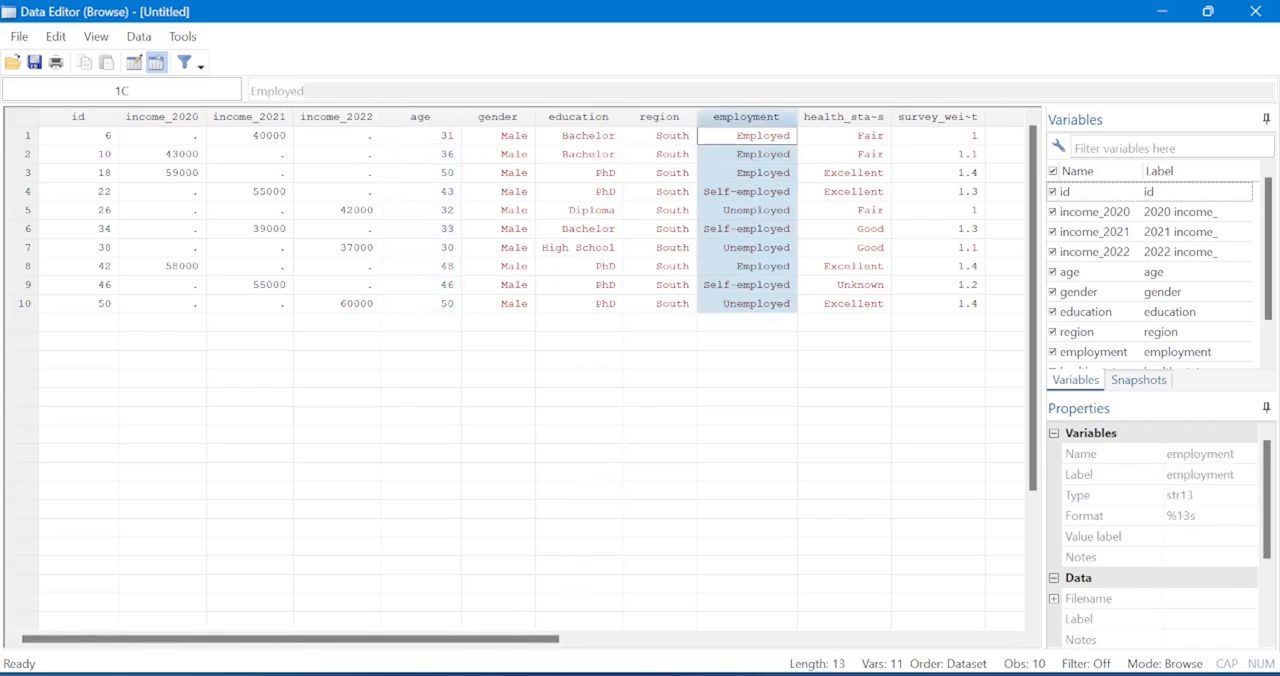
mouse_move(790, 673)
click(826, 638)
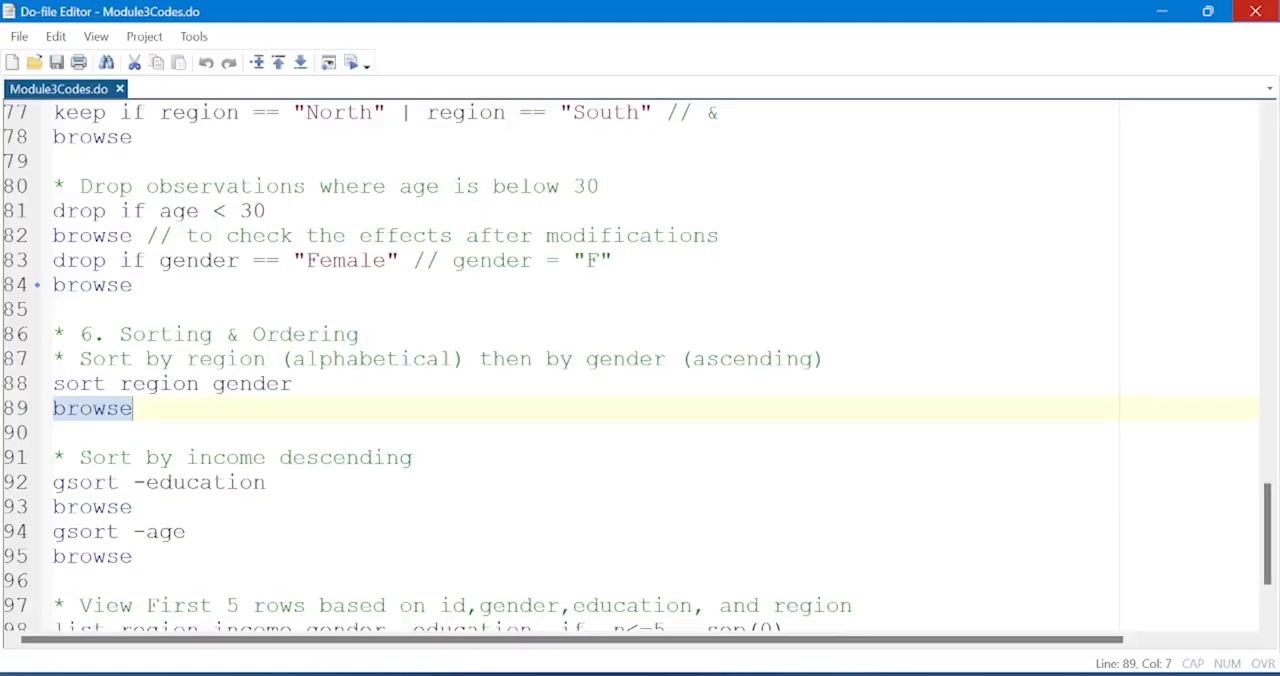
Replace gender with employment in the sort command and run sort region employment.
double_click(248, 388)
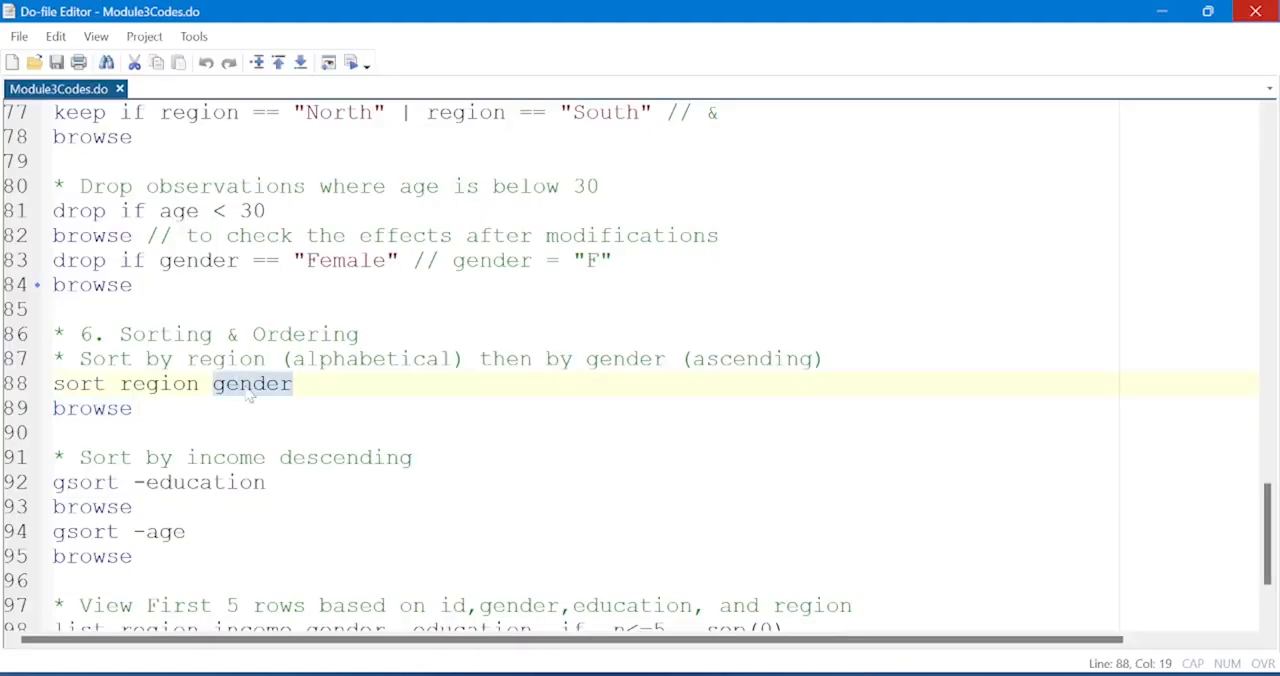
text(employment)
click(18, 390)
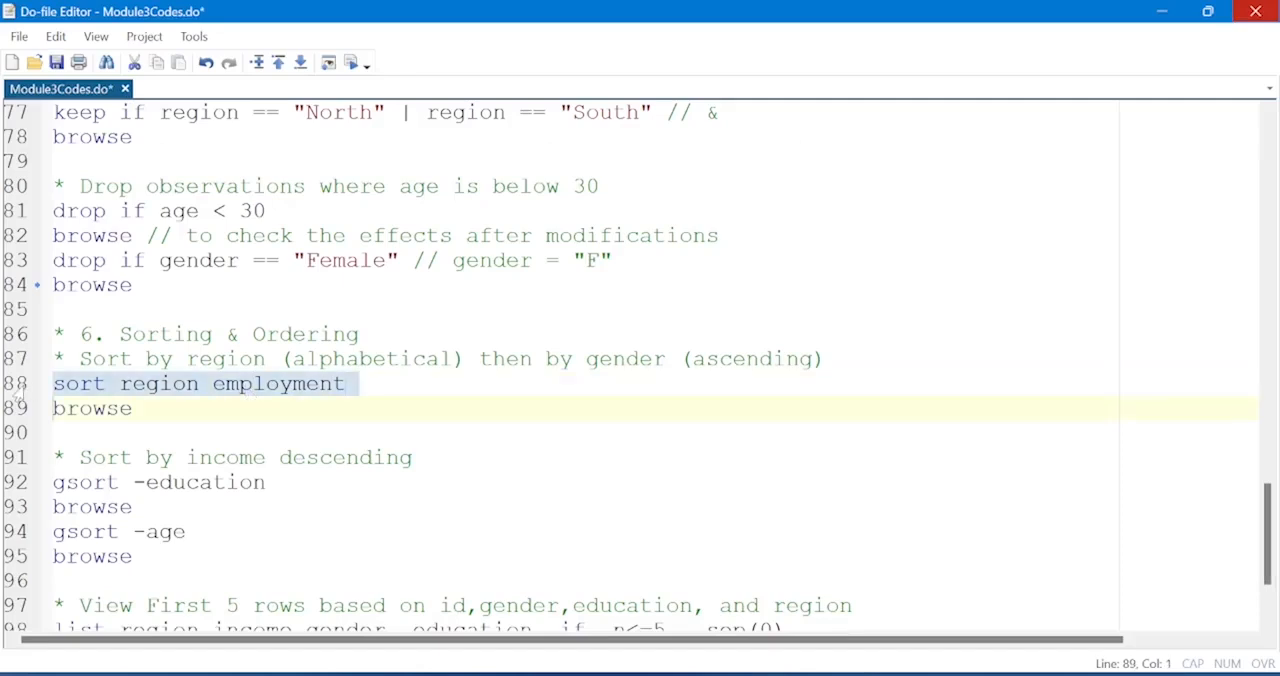
click(354, 64)
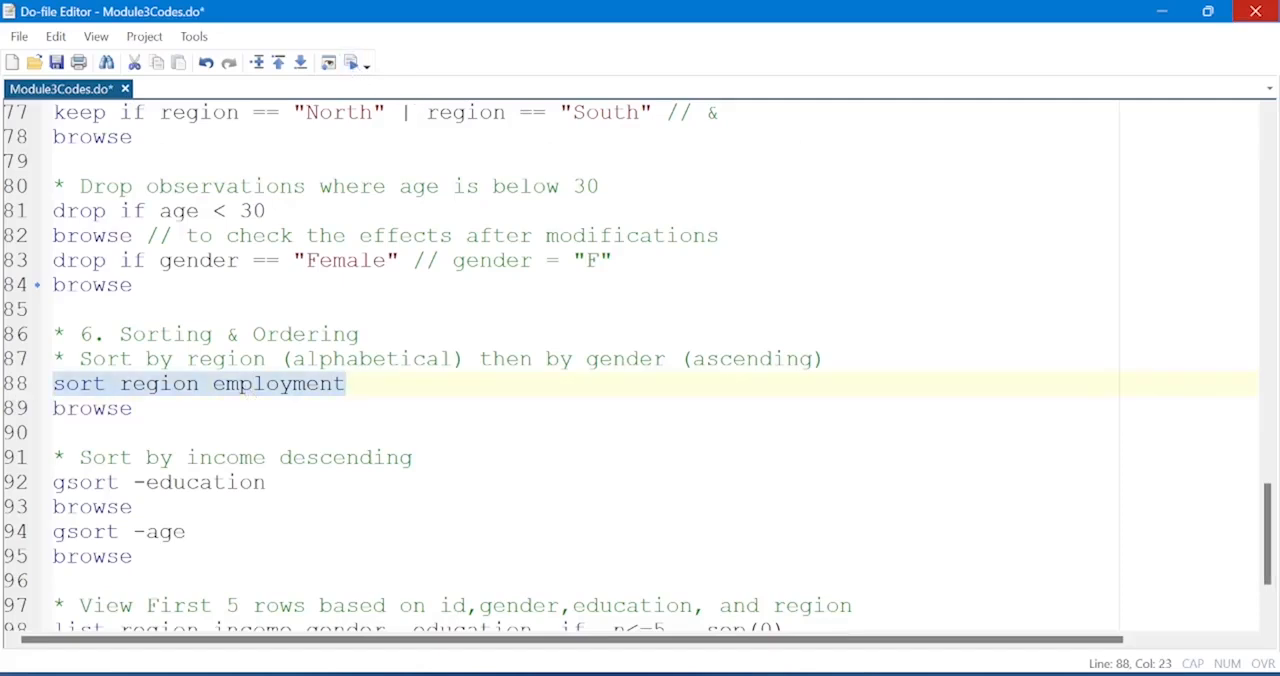
Browse the data sorted by region and employment, check the last and first age values, and return to the do-file.
click(12, 410)
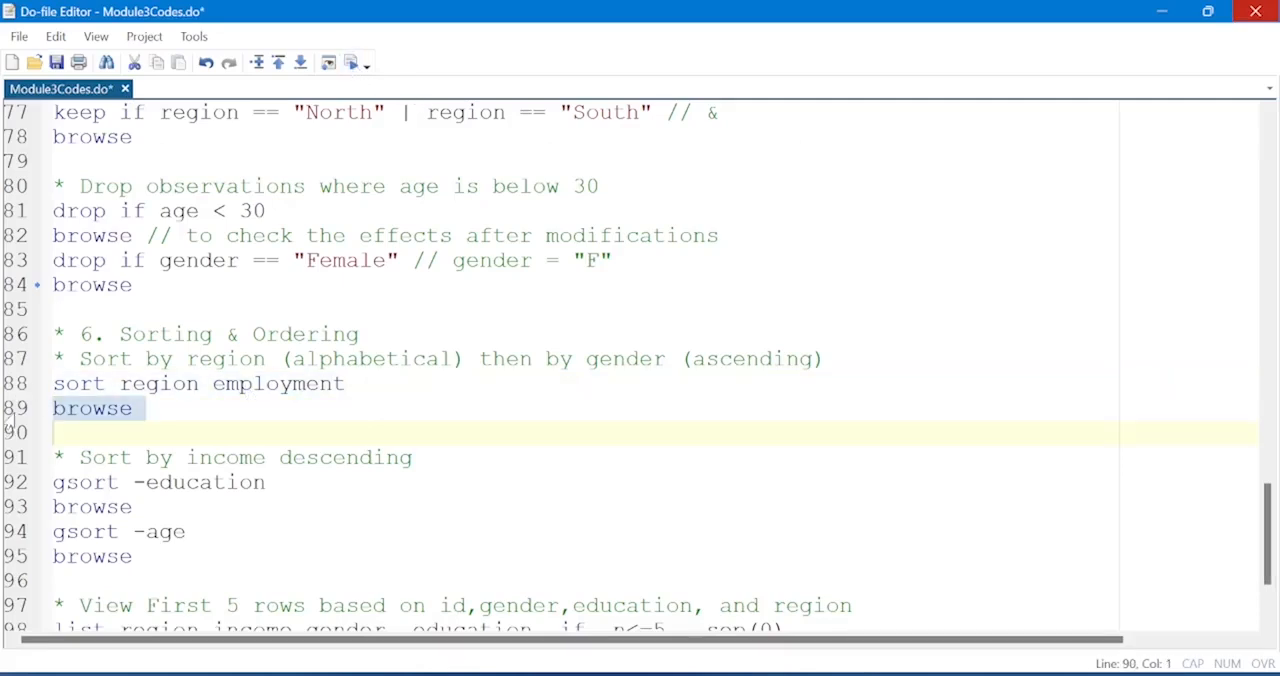
click(354, 63)
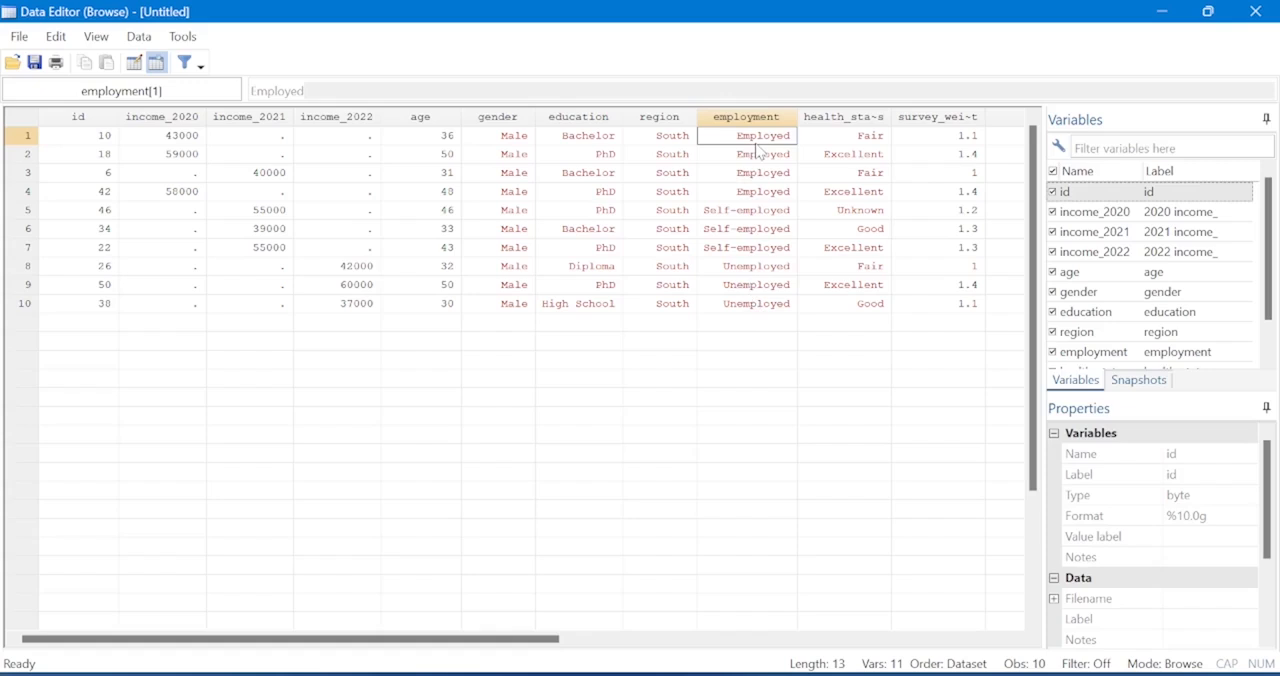
click(447, 305)
click(456, 140)
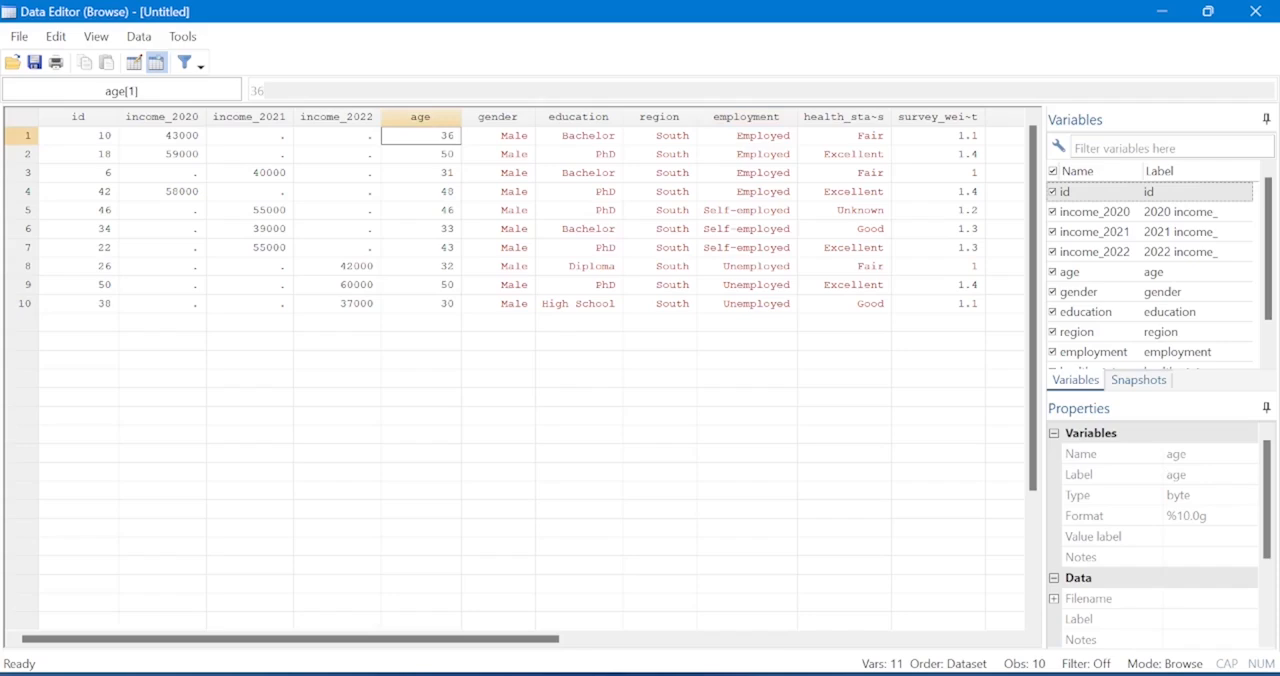
click(770, 600)
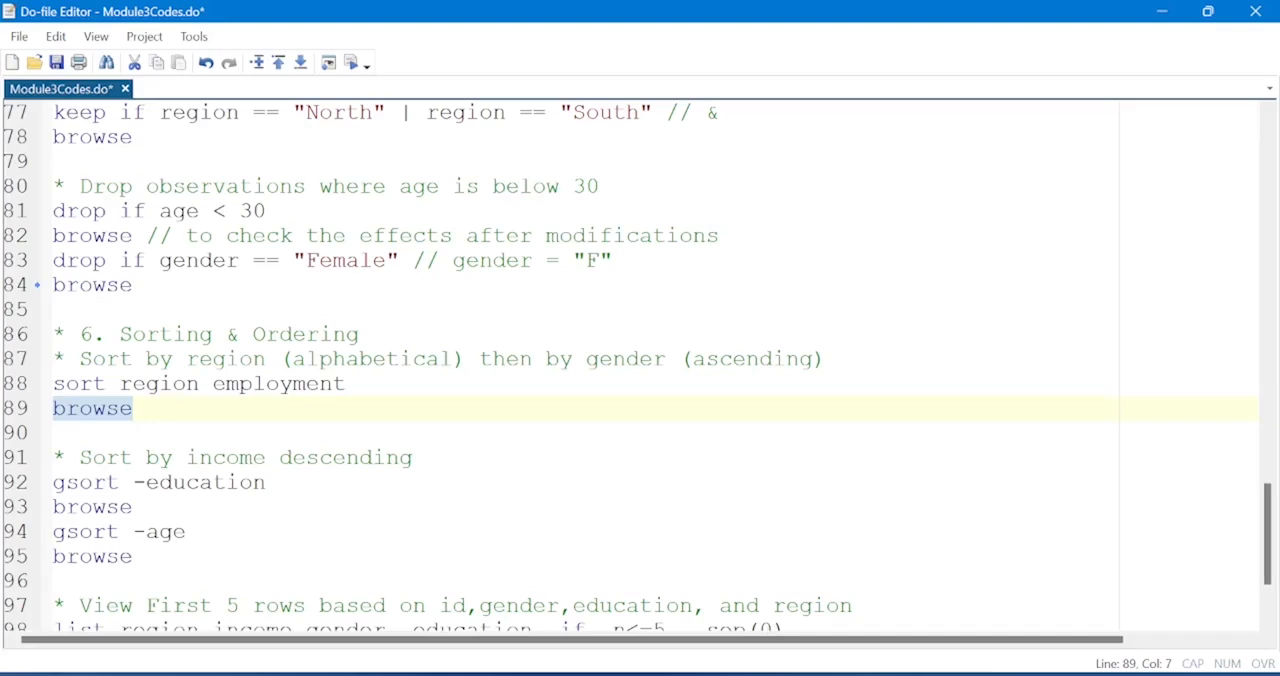
Run gsort -education to sort by education in descending order and browse the result.
click(8, 484)
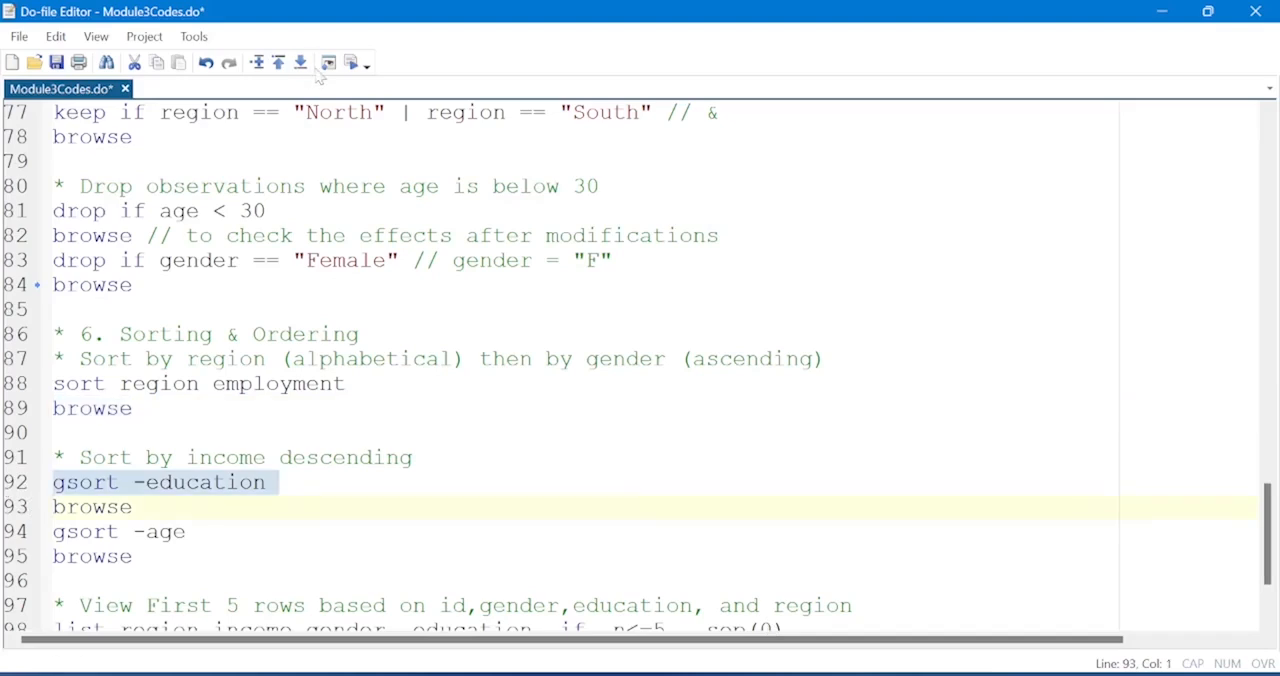
click(353, 66)
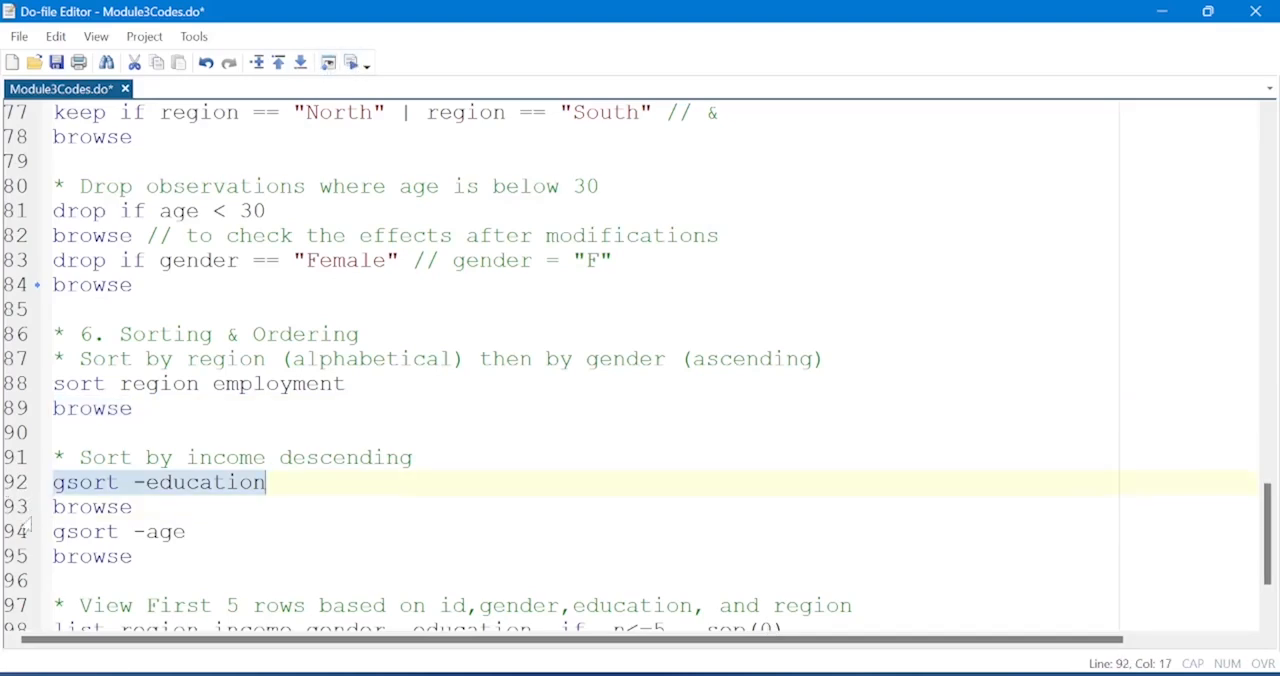
click(18, 510)
click(351, 63)
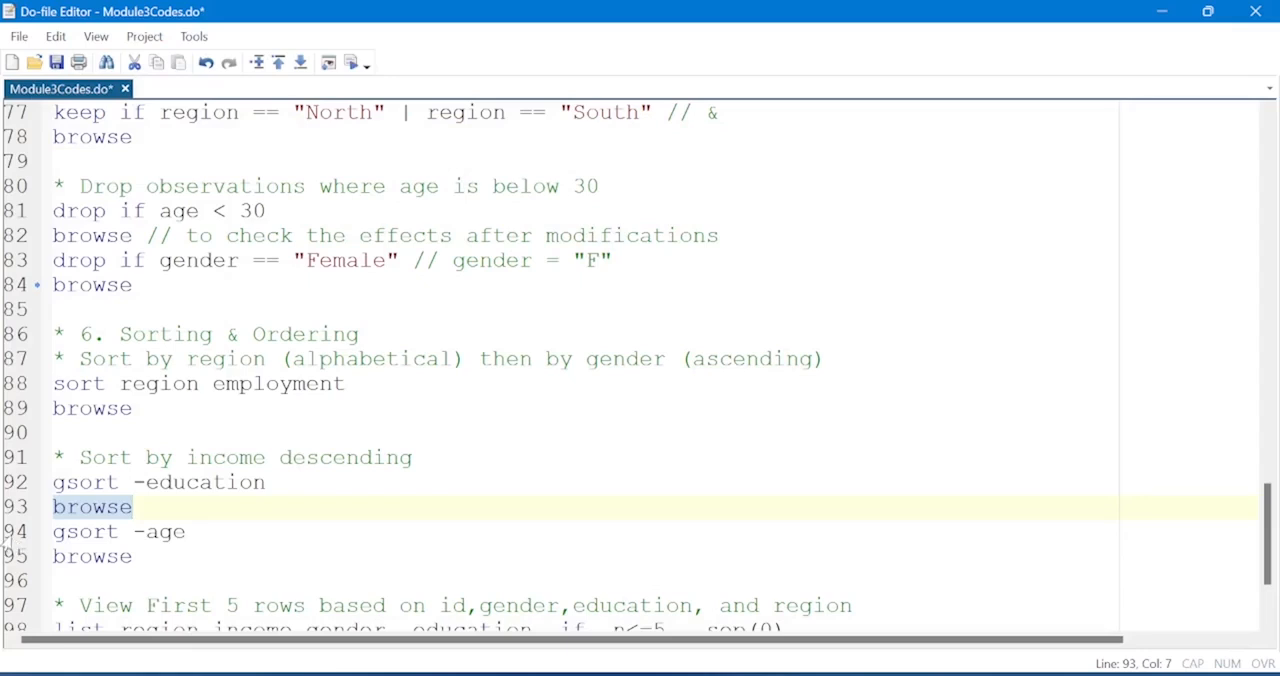
Run gsort -age to sort by age in descending order, and browse the data to check the first and last ages.
click(10, 536)
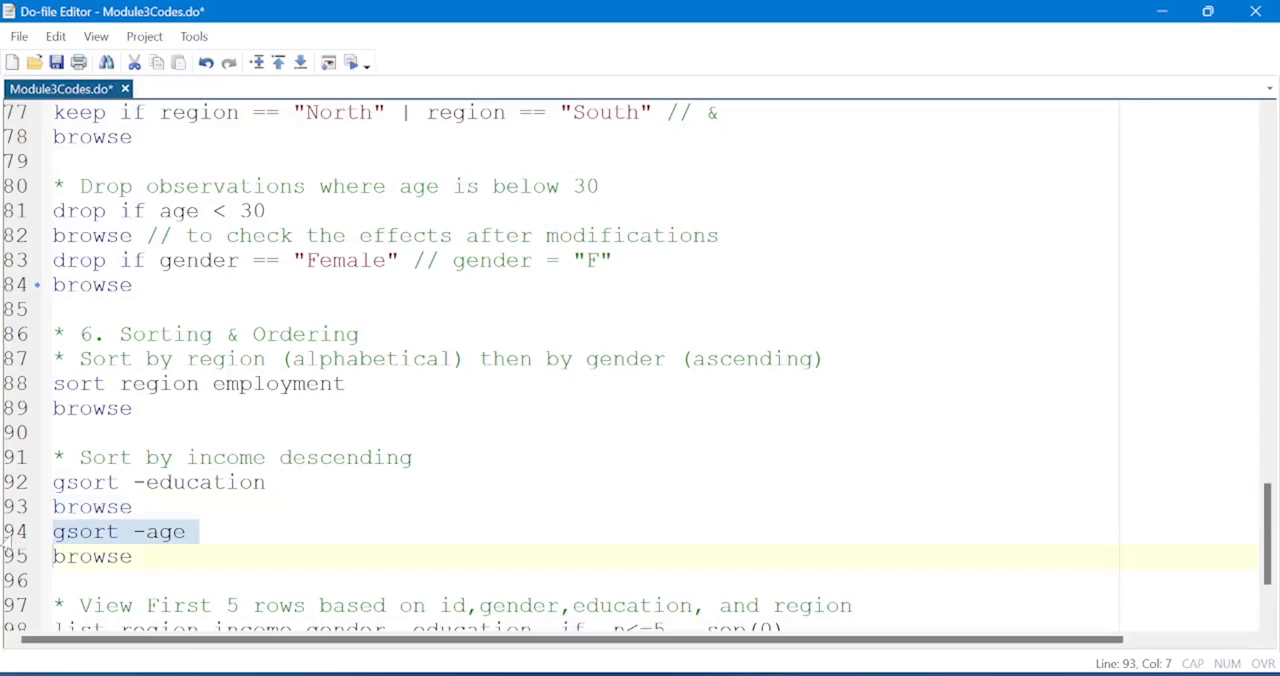
key(shift+Left)
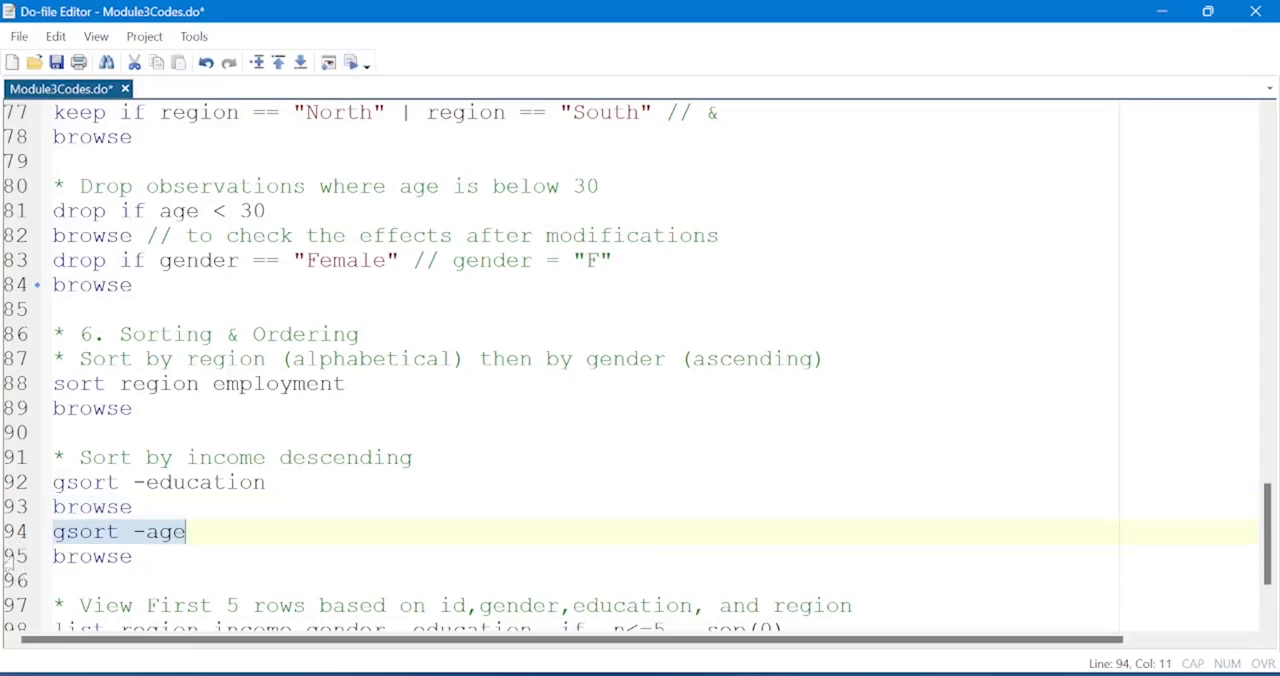
click(10, 560)
key(shift+Left)
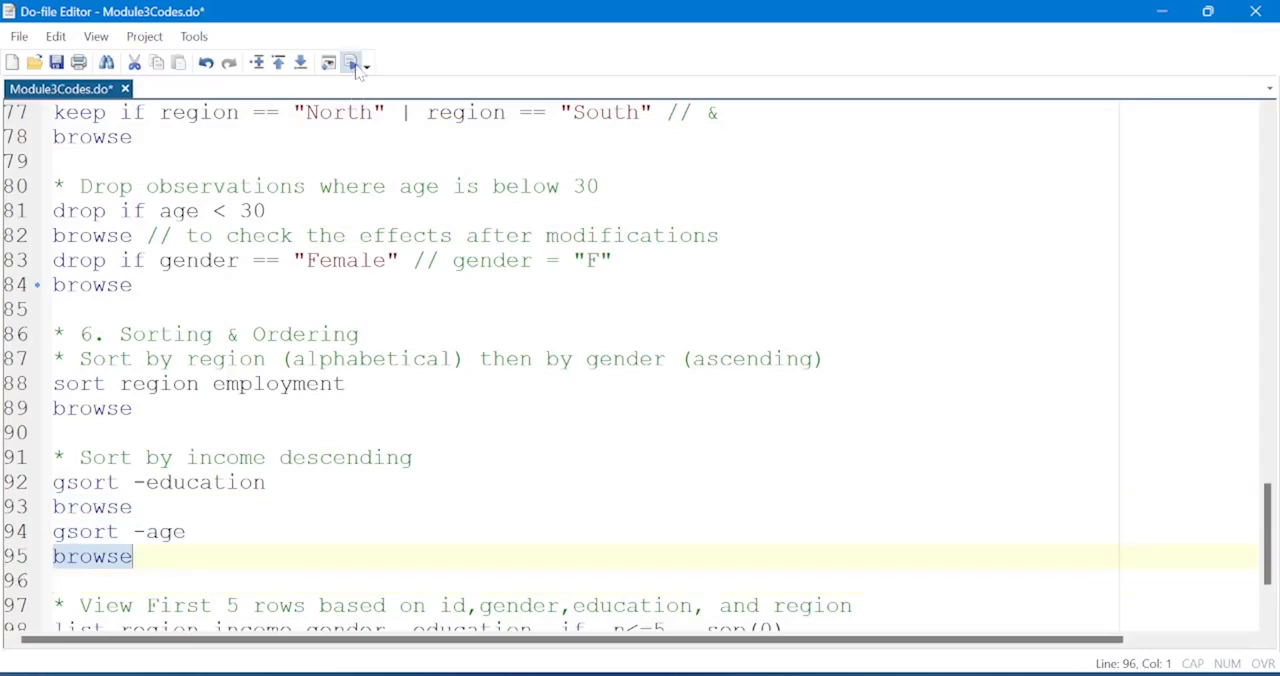
click(353, 63)
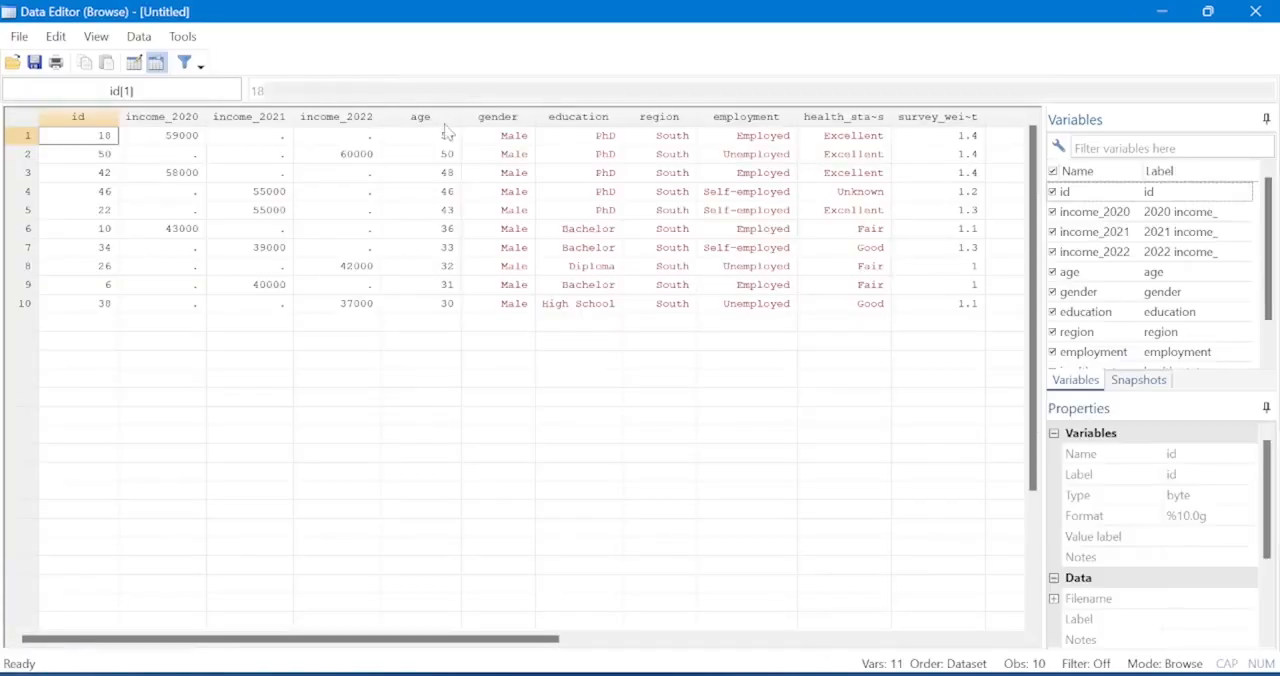
click(445, 137)
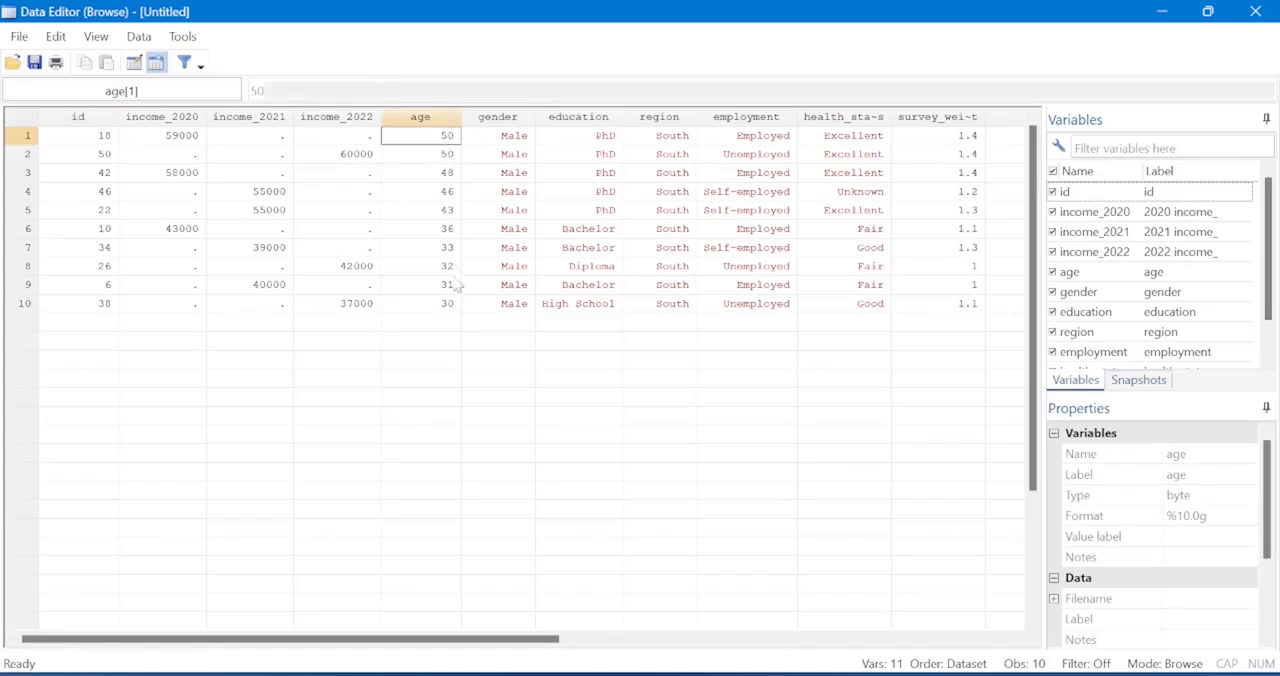
click(441, 308)
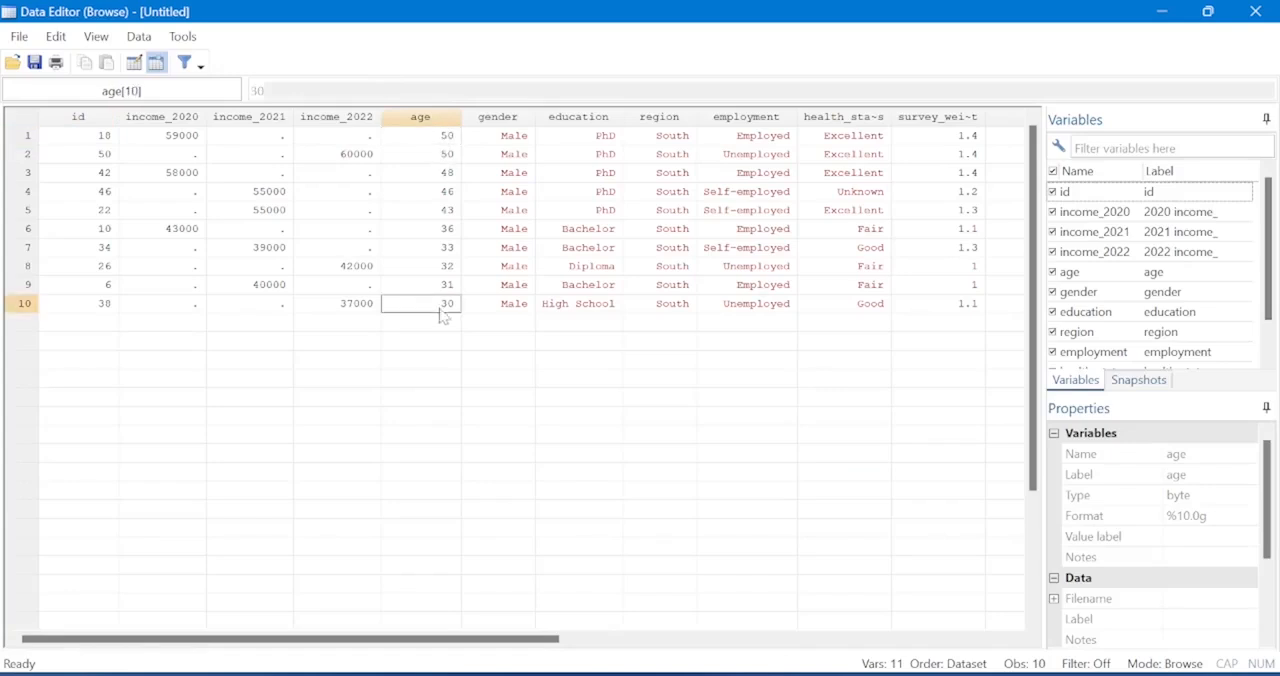
Return to the do-file and examine the list command on line 98, focusing on its _n<=5 condition.
key(alt+Tab)
click(18, 488)
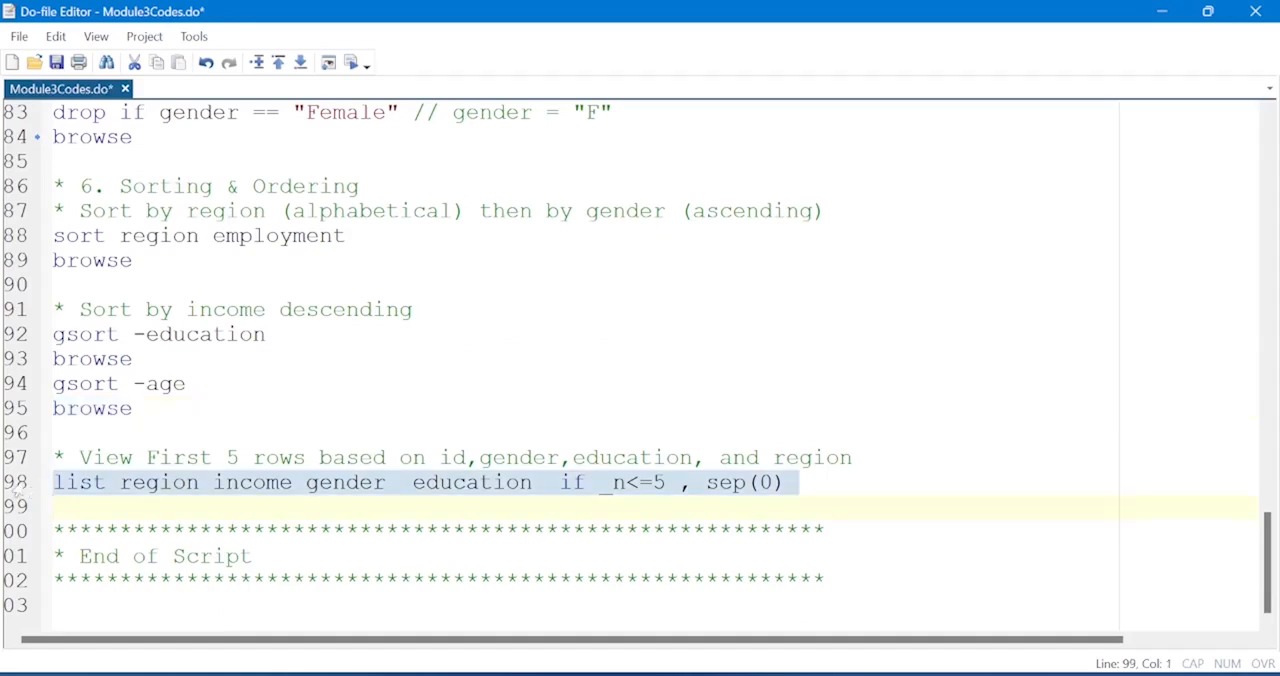
click(653, 483)
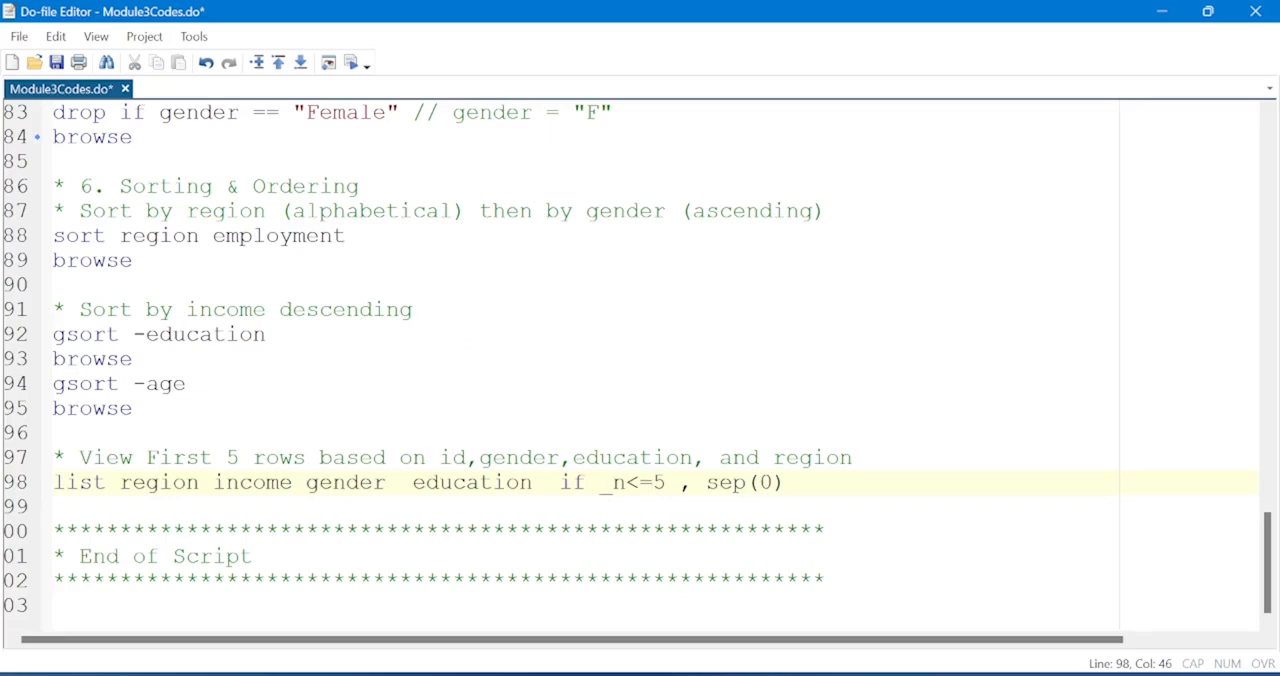
drag(786, 483, 53, 483)
click(625, 484)
key(shift+Left)
key(shift+Left)
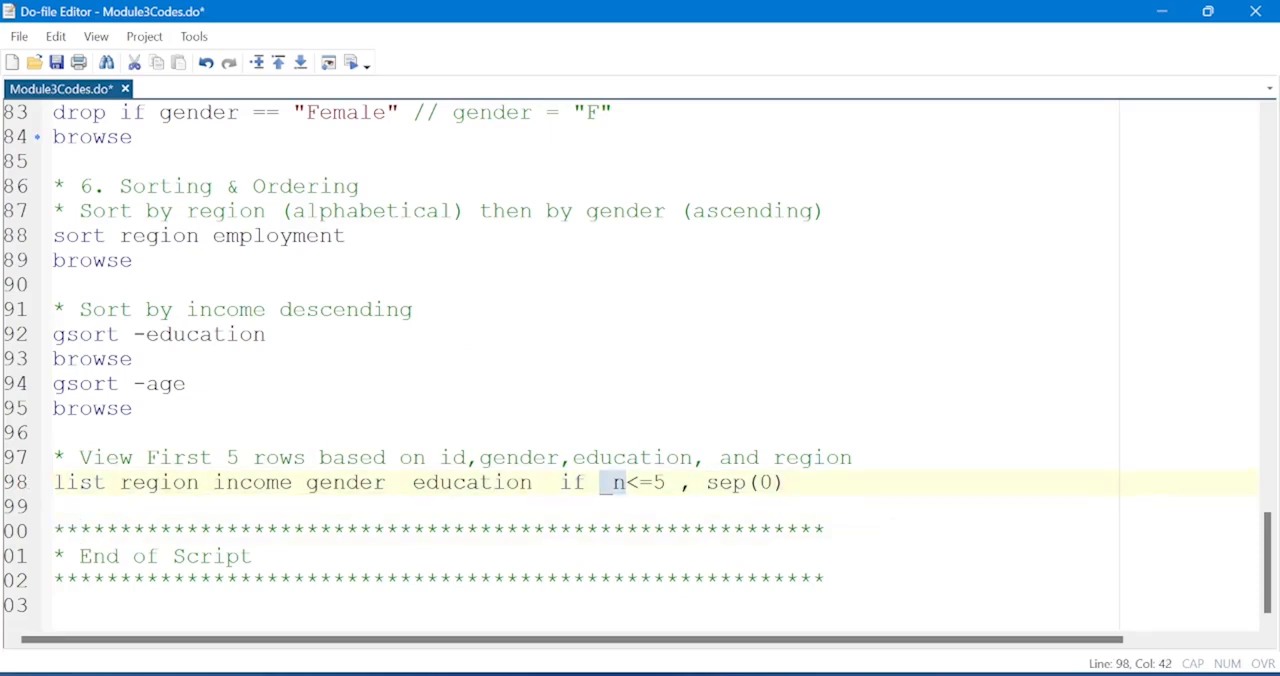
click(622, 483)
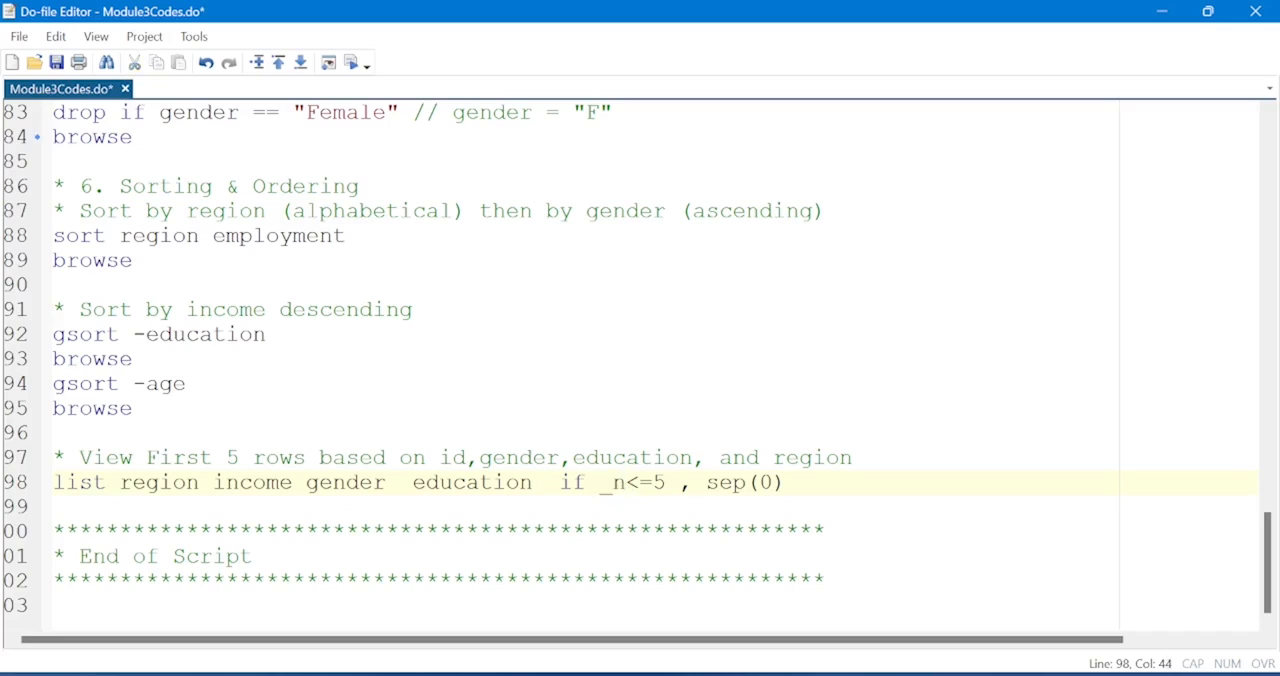
Try to run list region income gender education if _n<=5, sep(0), read the output, and return to the do-file.
drag(773, 483, 53, 483)
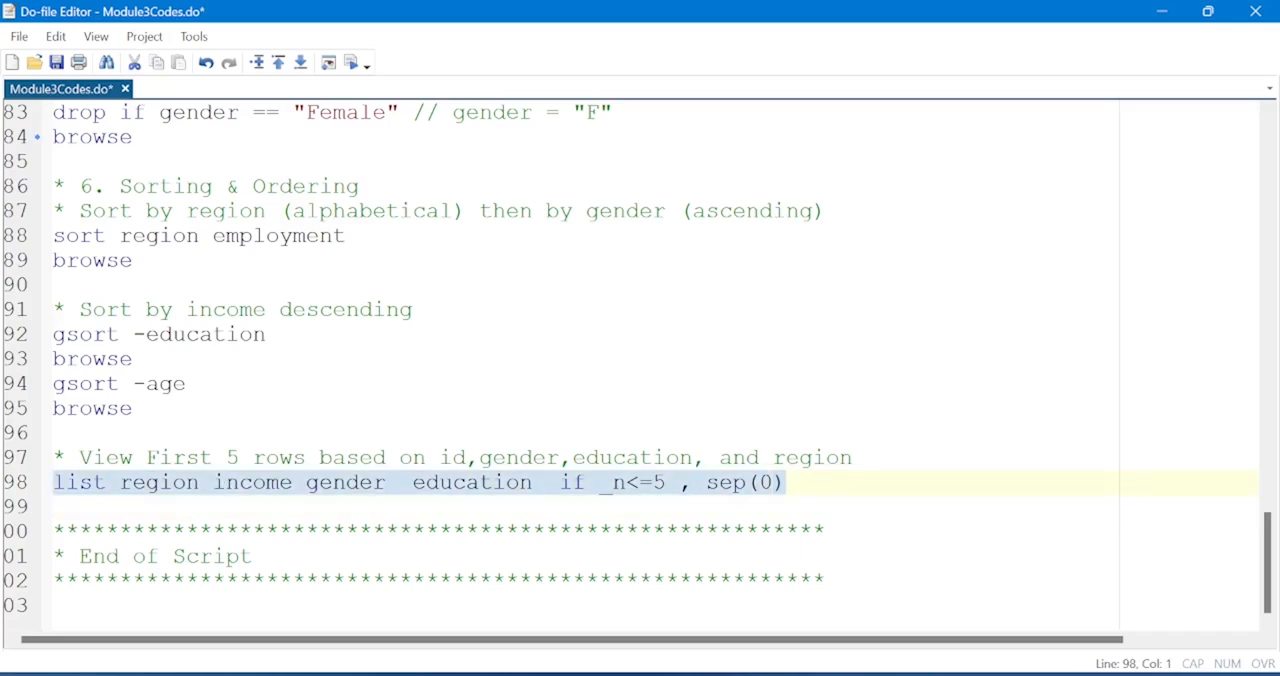
click(352, 62)
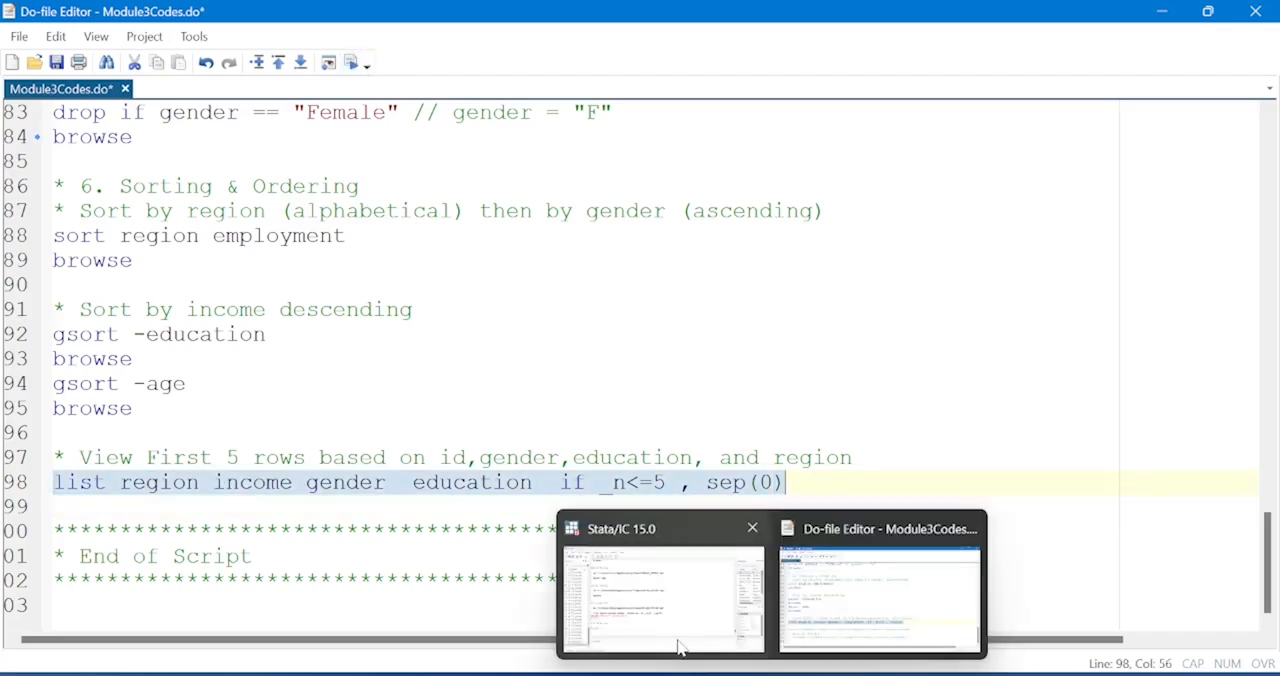
click(683, 648)
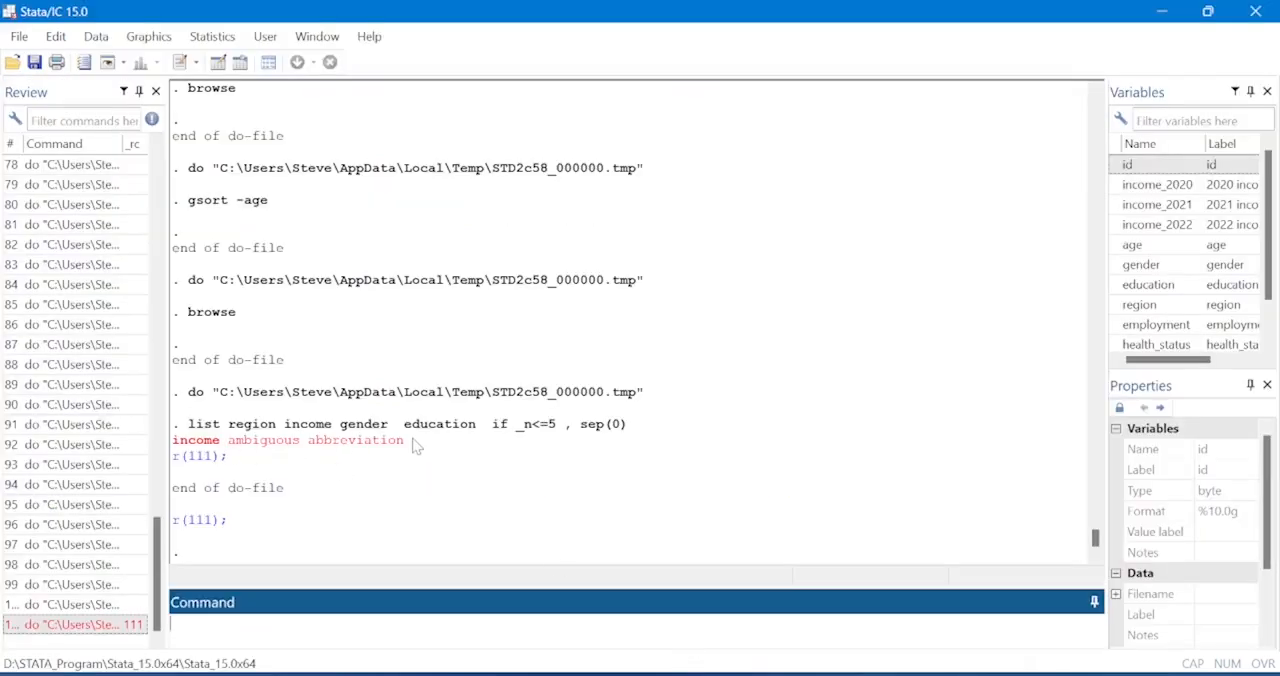
drag(413, 445, 174, 448)
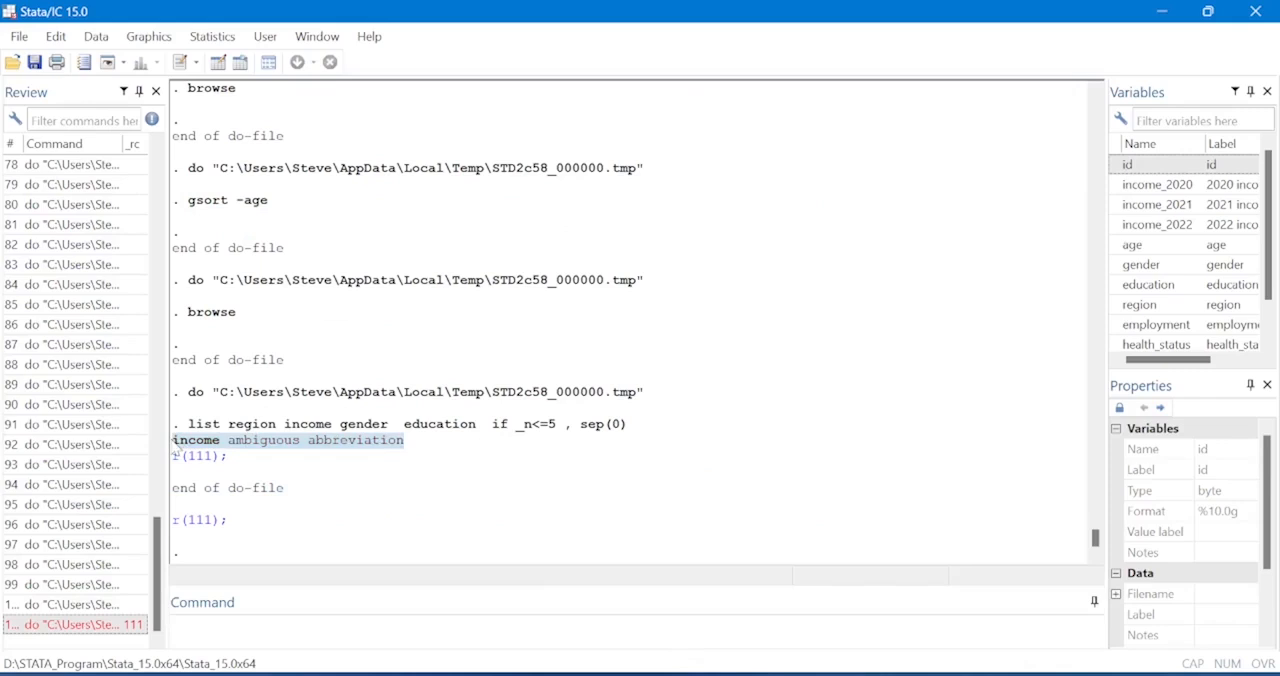
click(304, 464)
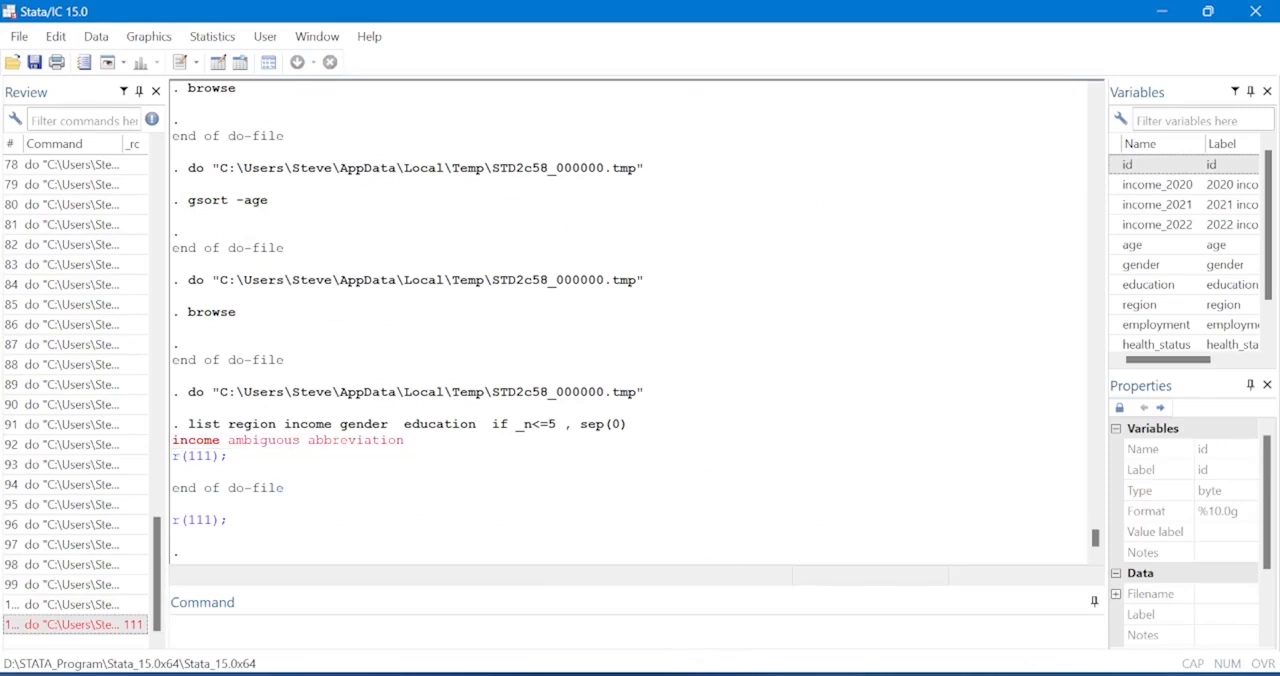
click(826, 576)
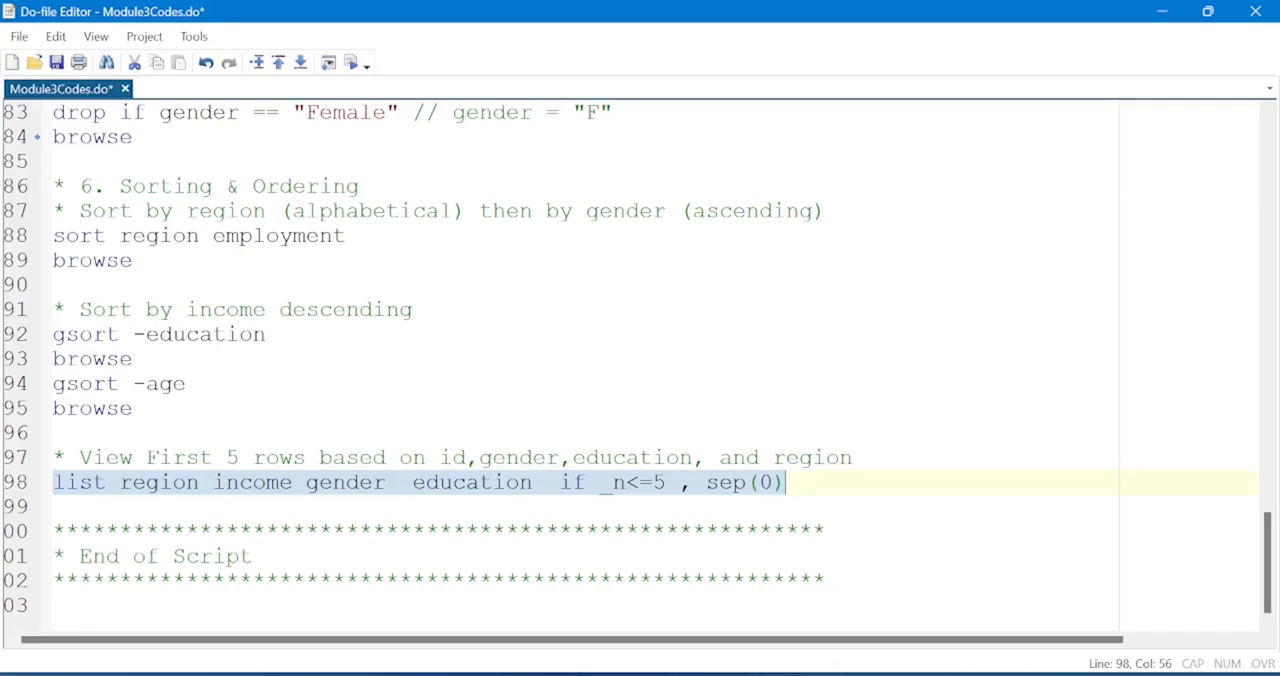
Run the line 7 import of sample_stata_course_data.xlsx with the firstrow and clear options.
drag(1270, 546, 1194, 5)
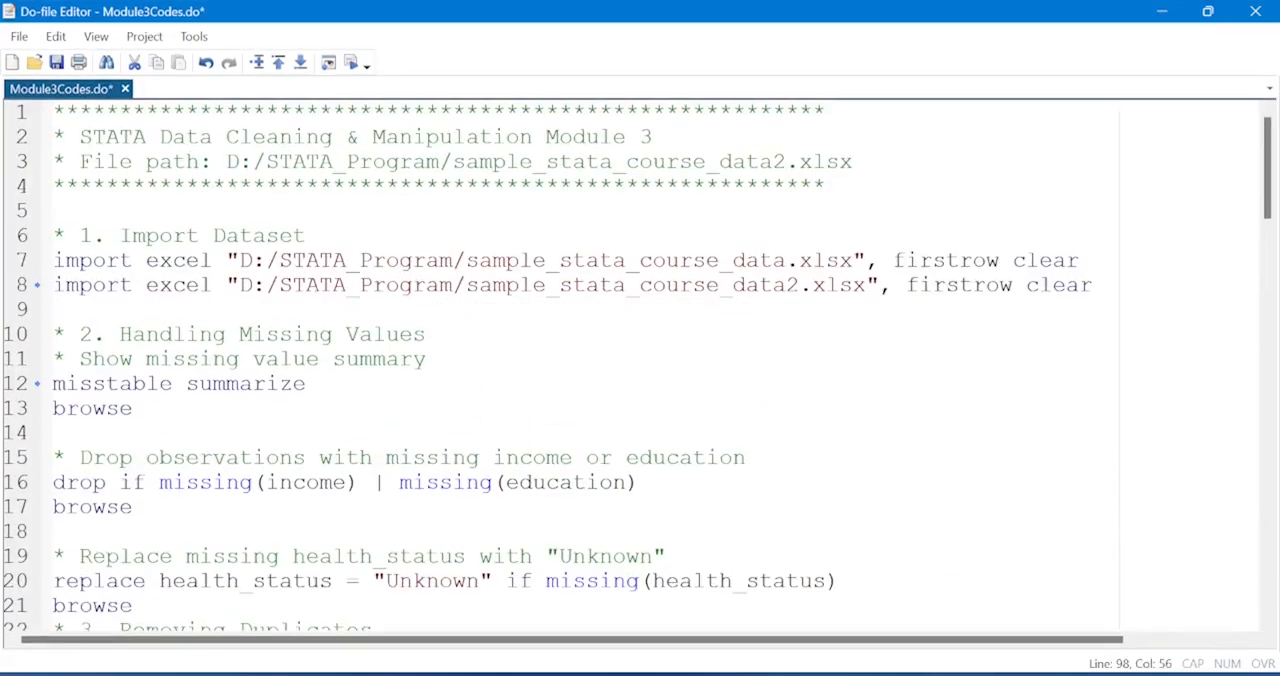
click(24, 288)
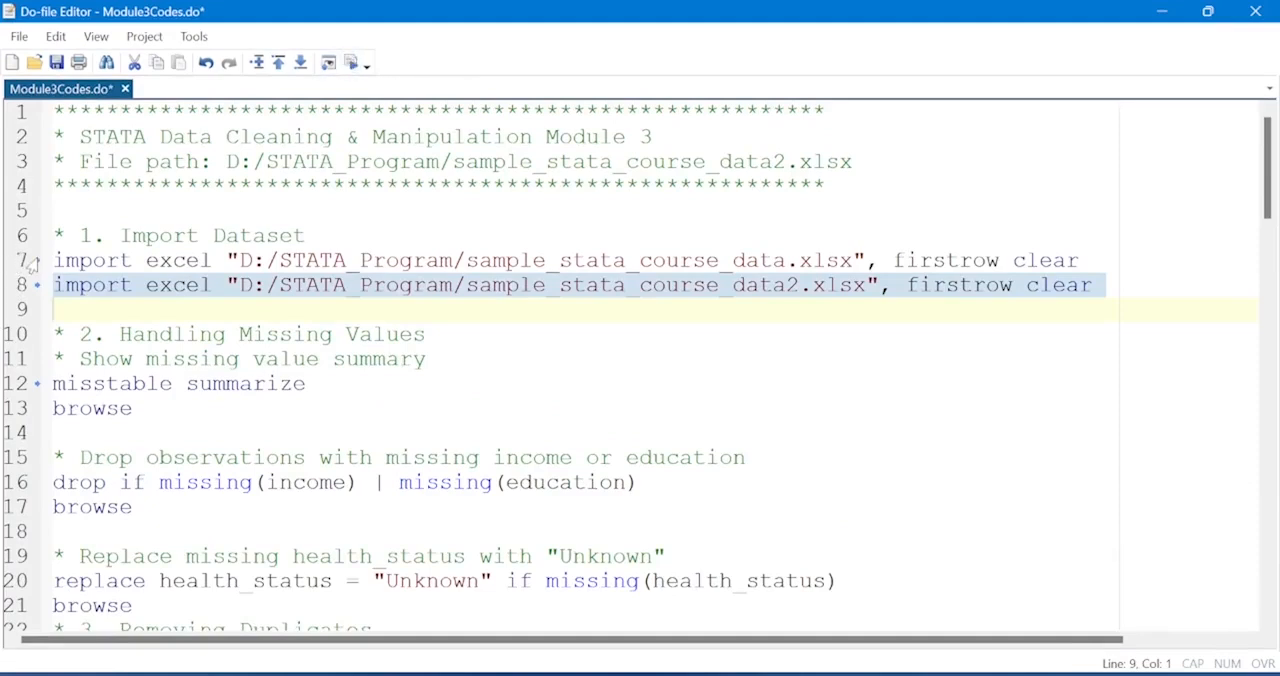
click(40, 264)
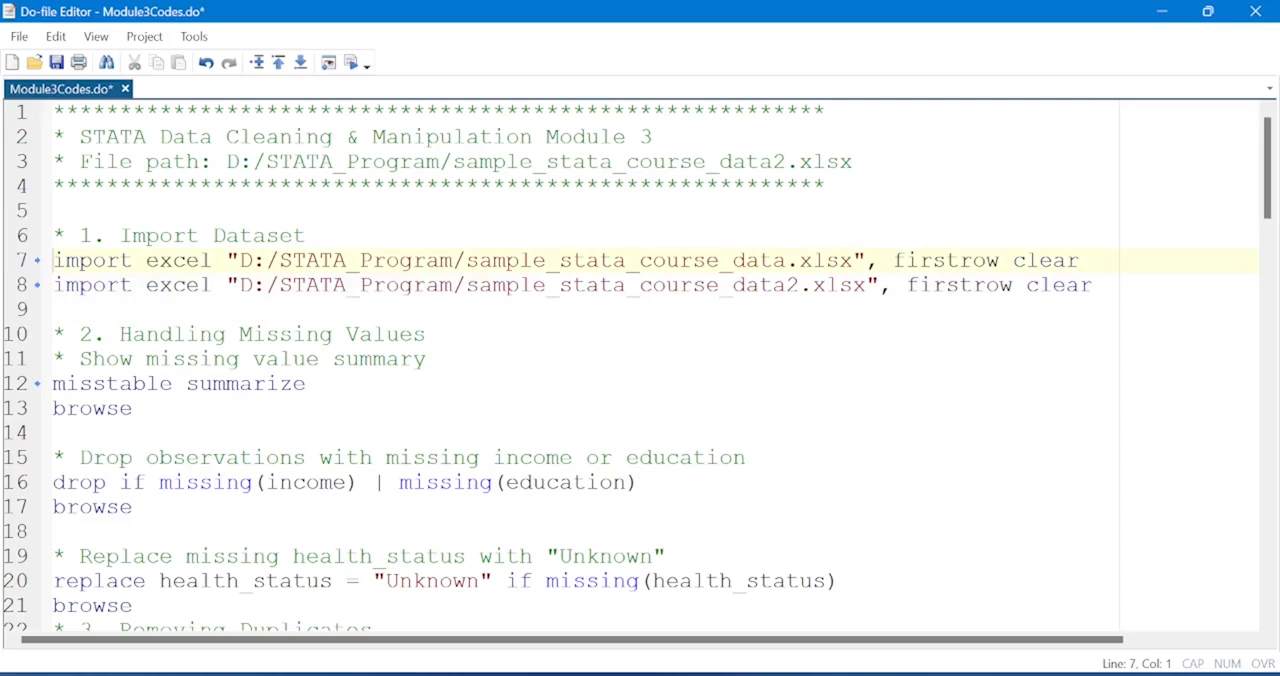
click(14, 262)
click(352, 63)
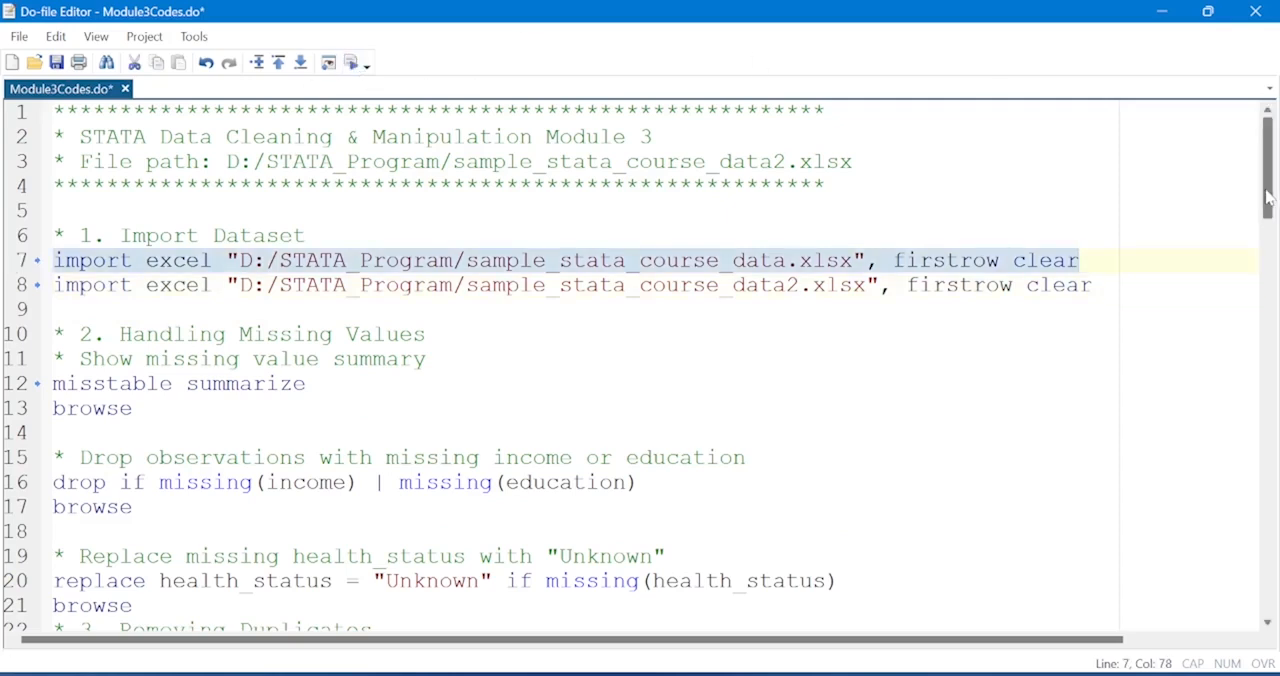
Run the line 98 command listing region, income, gender and education for the first five rows, and view the output.
mouse_move(1267, 198)
mouse_down()
mouse_move(1267, 590)
mouse_move(1267, 198)
mouse_up()
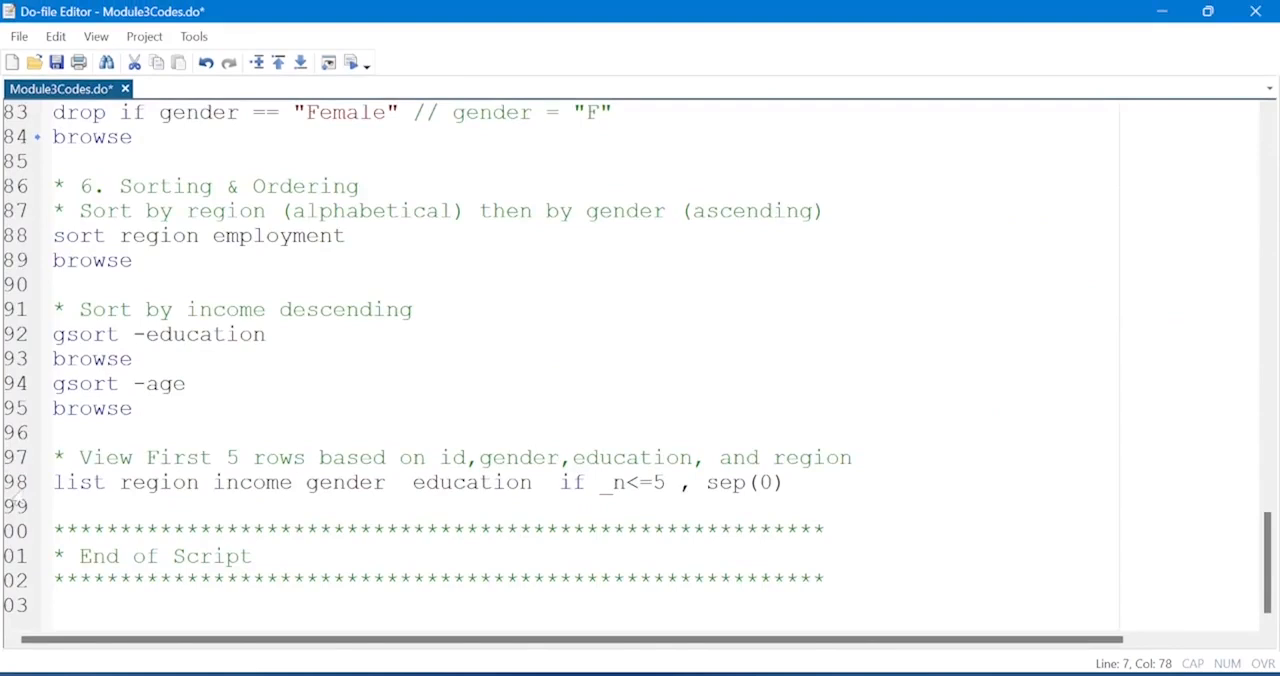
click(12, 483)
click(352, 62)
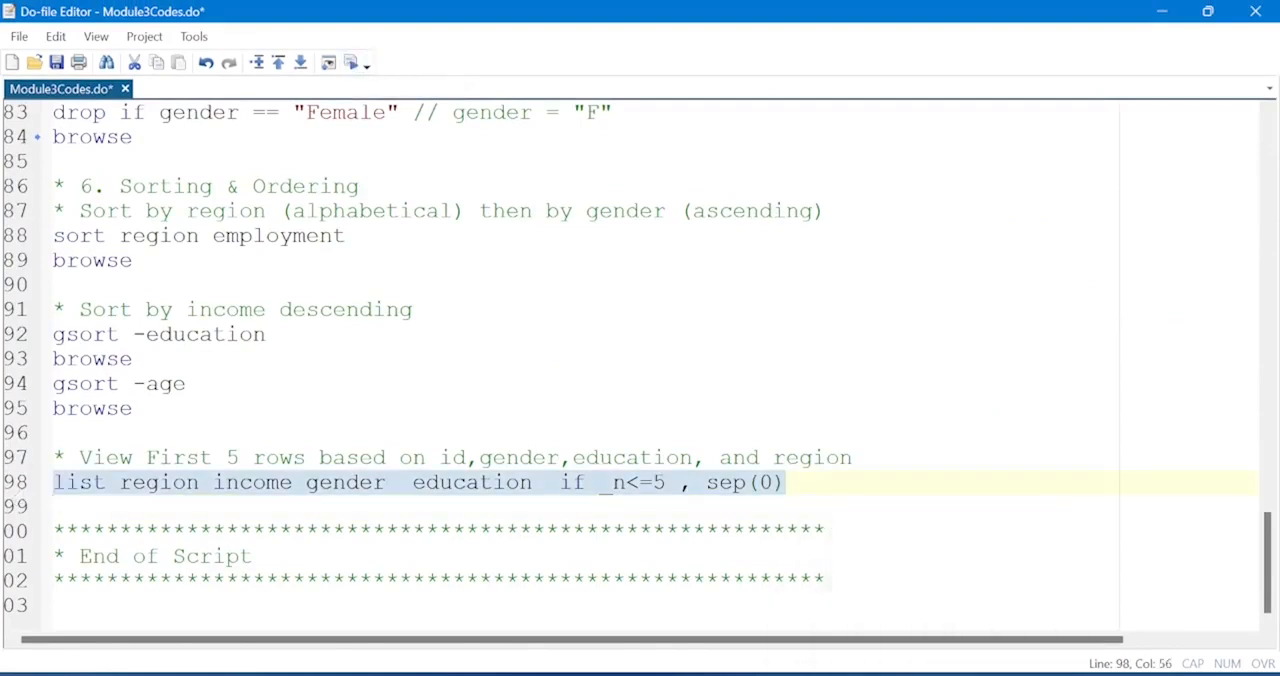
mouse_move(771, 672)
click(640, 595)
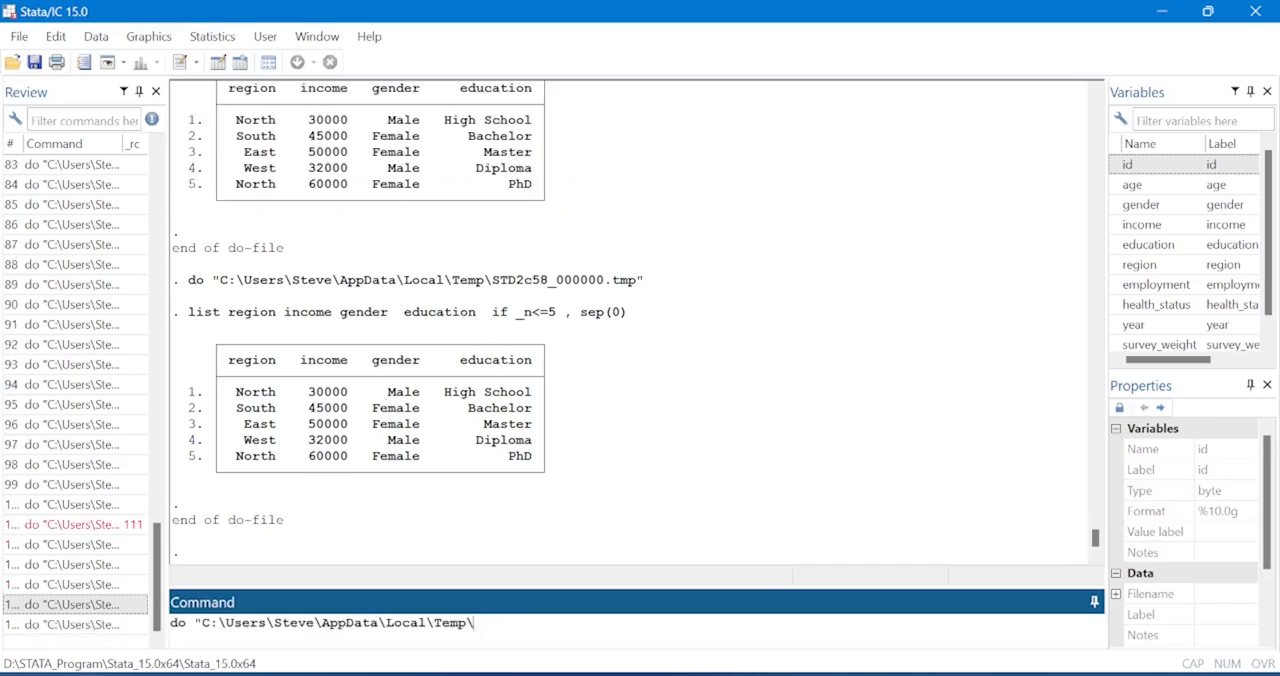
Erase the recalled do command from the command line.
key(BackSpace)
key(BackSpace)
key(BackSpace)
key(BackSpace)
key(BackSpace)
key(BackSpace)
key(BackSpace)
key(BackSpace)
key(BackSpace)
key(BackSpace)
key(BackSpace)
key(BackSpace)
key(BackSpace)
key(BackSpace)
key(BackSpace)
key(BackSpace)
key(BackSpace)
key(BackSpace)
key(BackSpace)
key(BackSpace)
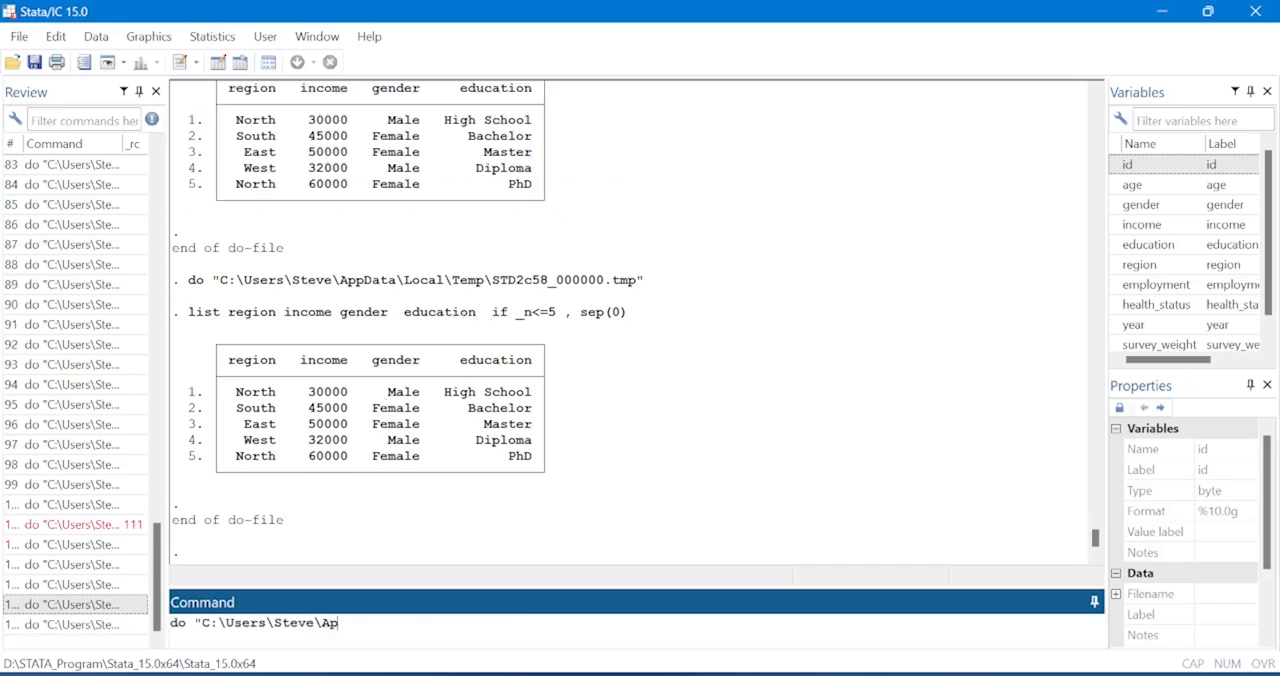